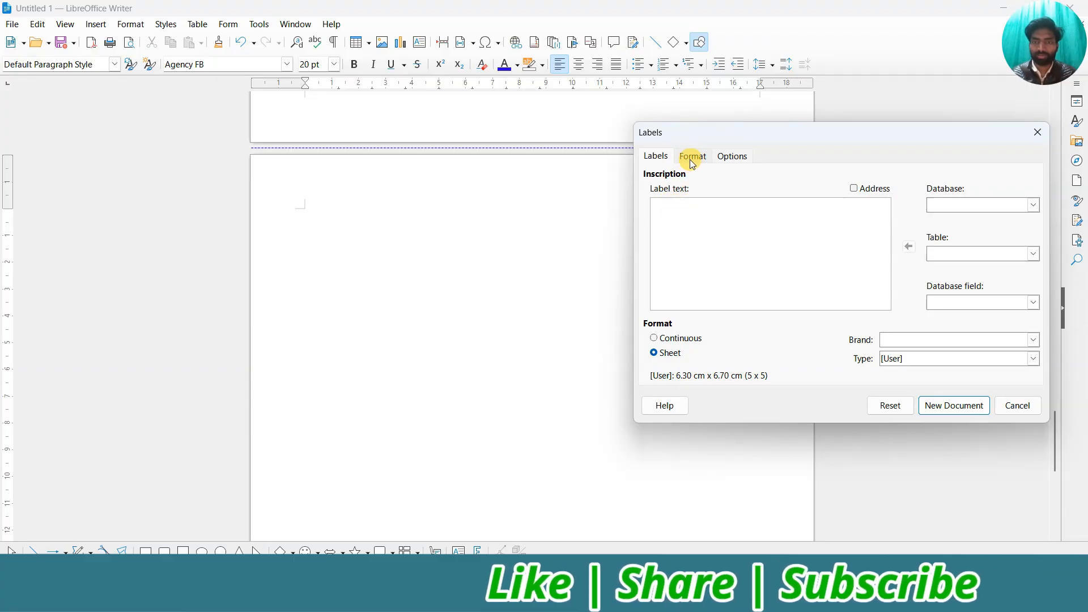
Open the label format settings and select the horizontal pitch for editing.
{"action": "left_click", "coordinate": [692, 158]}
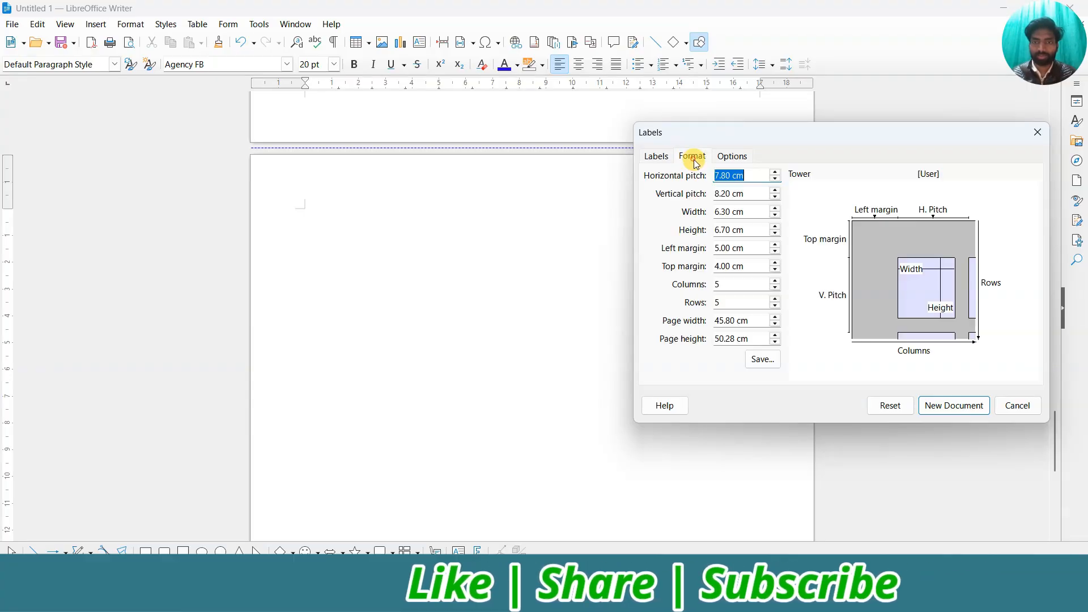
{"action": "left_click", "coordinate": [747, 175]}
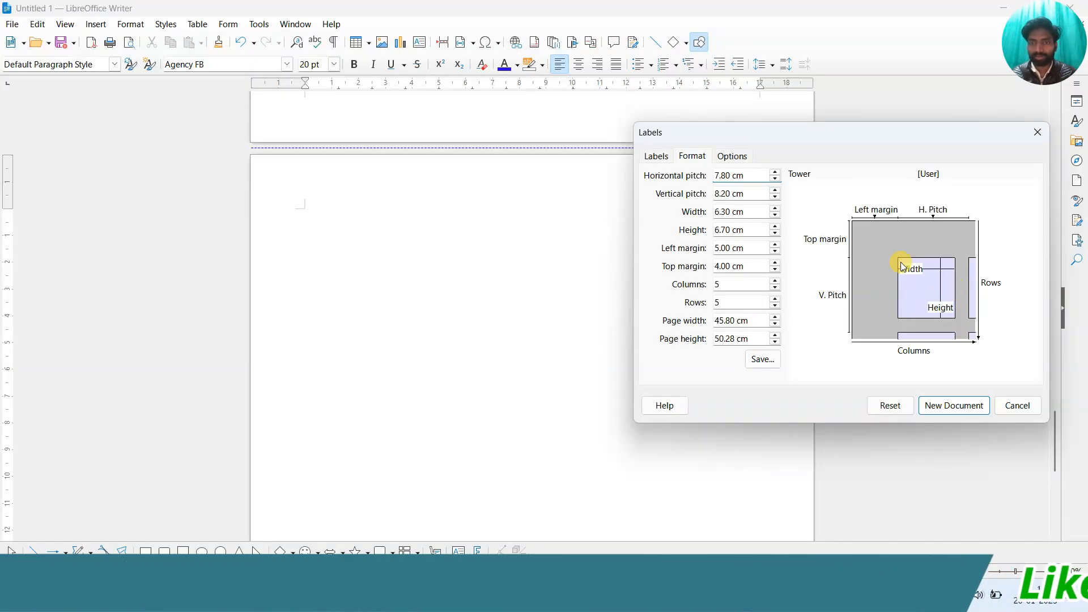
Raise the labels' horizontal pitch in small increments to above 9.50 cm.
{"action": "left_click", "coordinate": [776, 172]}
{"action": "left_click", "coordinate": [775, 173]}
{"action": "left_click", "coordinate": [776, 172]}
{"action": "left_click", "coordinate": [775, 173]}
{"action": "left_click", "coordinate": [776, 172]}
{"action": "left_click", "coordinate": [776, 172]}
{"action": "left_click", "coordinate": [775, 173]}
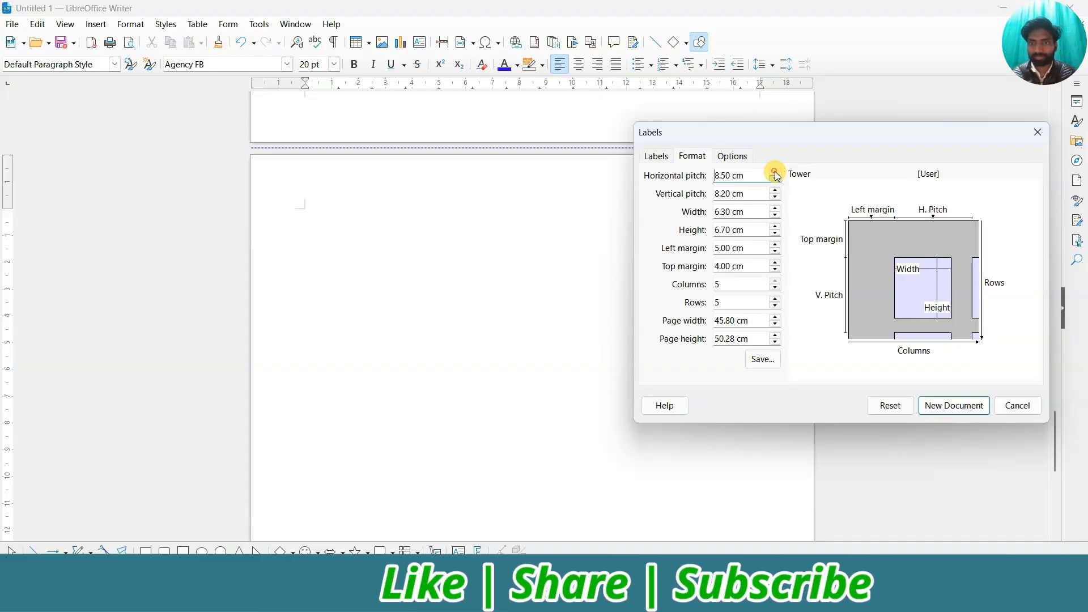
{"action": "left_click", "coordinate": [775, 172]}
{"action": "left_click", "coordinate": [775, 172]}
{"action": "left_click", "coordinate": [775, 172]}
{"action": "left_click", "coordinate": [776, 172]}
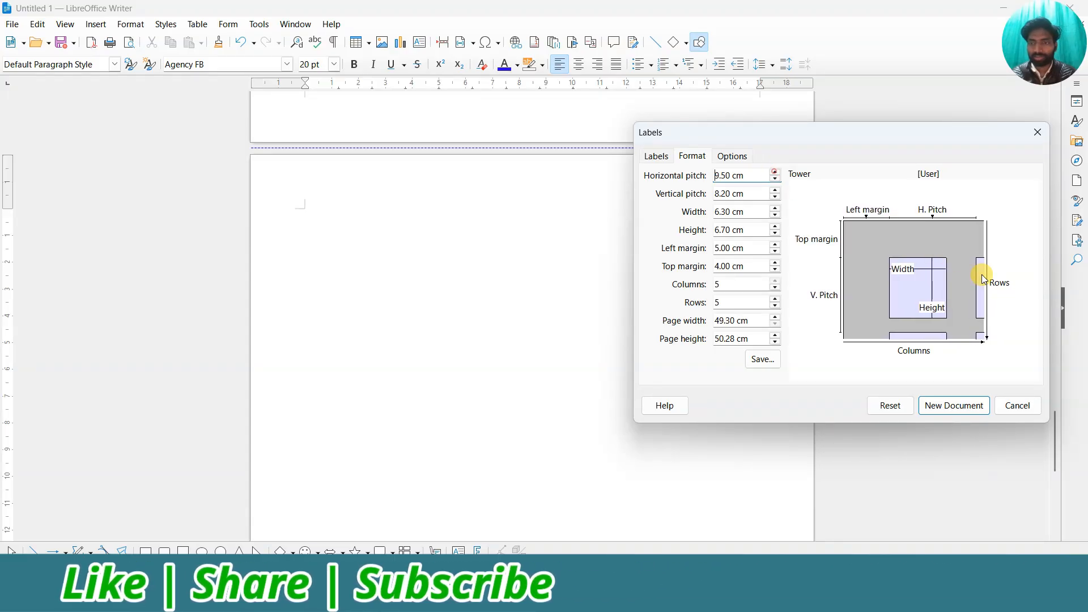
{"action": "left_click", "coordinate": [776, 171]}
{"action": "left_click", "coordinate": [776, 171]}
{"action": "left_click", "coordinate": [775, 172]}
{"action": "left_click", "coordinate": [775, 172]}
{"action": "left_click", "coordinate": [776, 172]}
{"action": "left_click", "coordinate": [776, 172]}
Lower the labels' horizontal pitch back to 7.80 cm.
{"action": "left_click", "coordinate": [776, 179]}
{"action": "left_click", "coordinate": [776, 179]}
{"action": "left_click", "coordinate": [775, 178]}
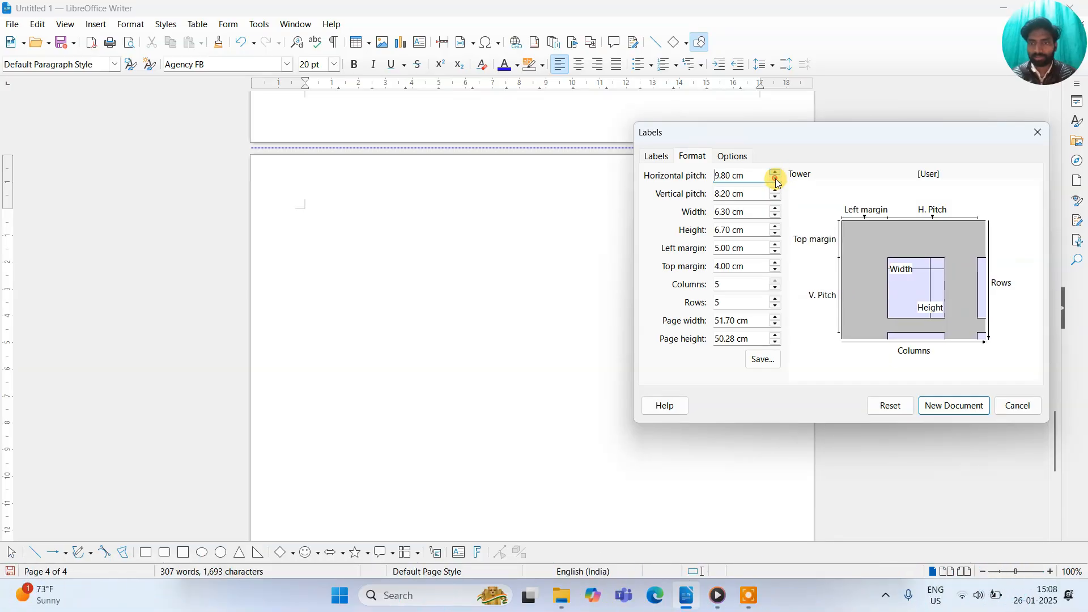
{"action": "left_click", "coordinate": [776, 179]}
{"action": "left_click", "coordinate": [776, 179]}
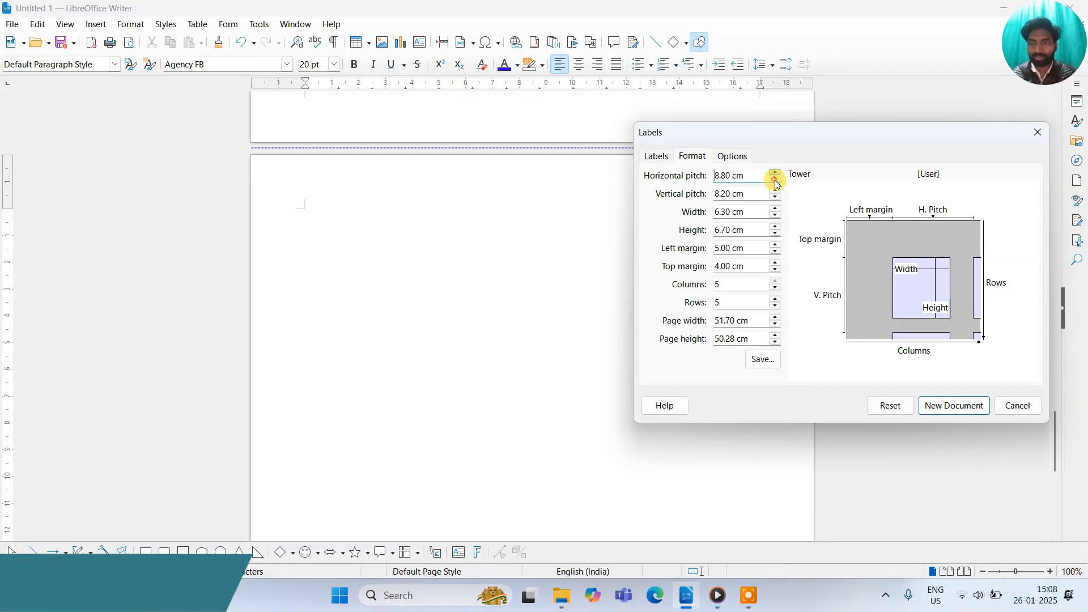
{"action": "left_click", "coordinate": [776, 179]}
{"action": "left_click", "coordinate": [775, 179]}
{"action": "left_click", "coordinate": [776, 179]}
{"action": "left_click", "coordinate": [776, 179]}
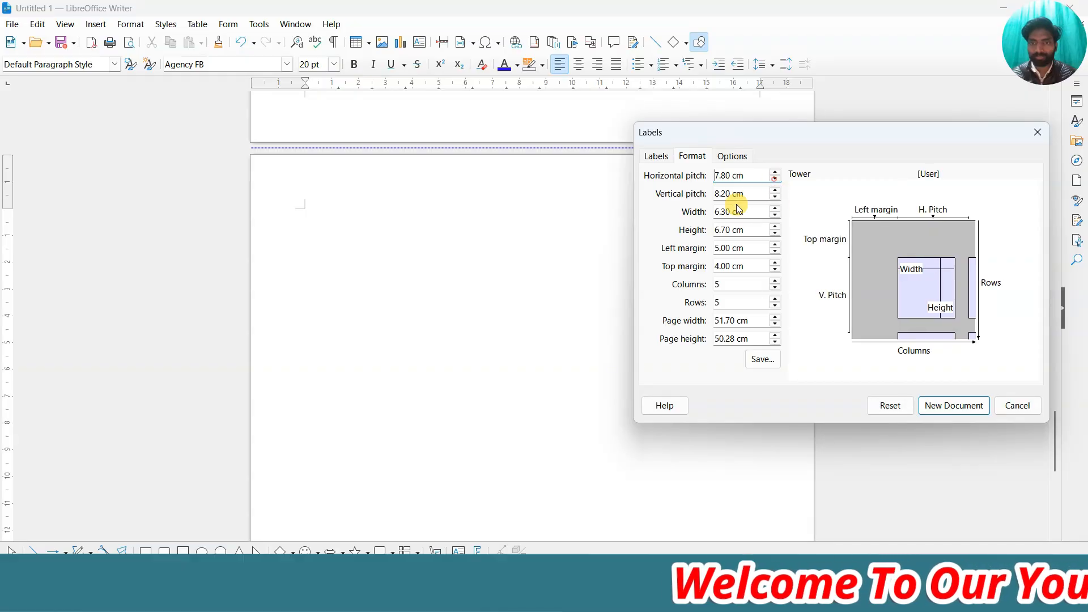
Raise the labels' vertical pitch to 9.70 cm.
{"action": "left_click", "coordinate": [737, 194]}
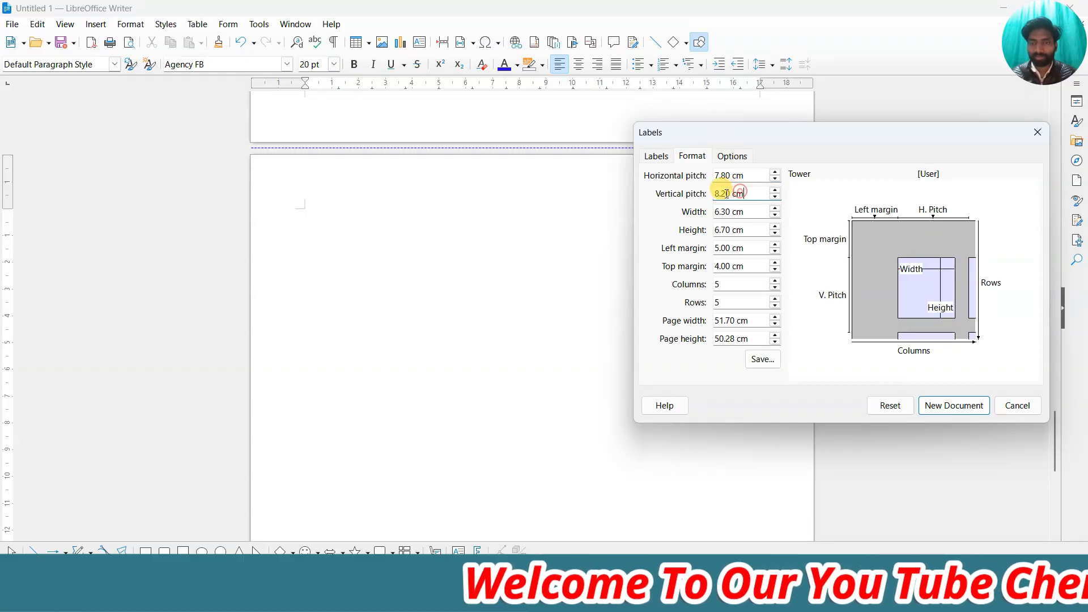
{"action": "left_click", "coordinate": [776, 190]}
{"action": "left_click", "coordinate": [775, 190]}
{"action": "left_click", "coordinate": [775, 191]}
{"action": "left_click", "coordinate": [775, 190]}
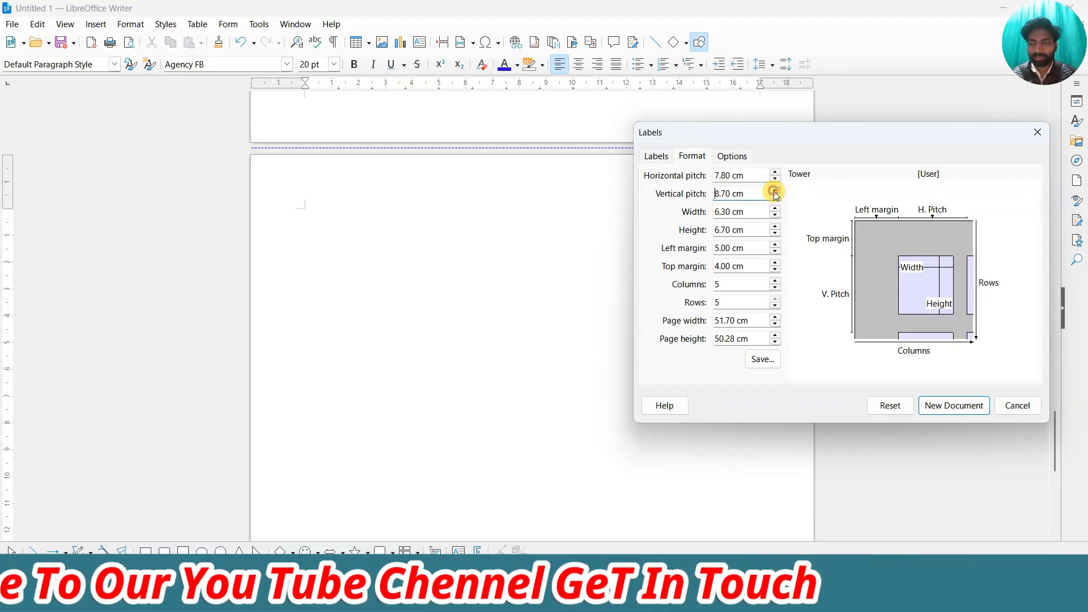
{"action": "left_click", "coordinate": [775, 191]}
{"action": "left_click", "coordinate": [775, 190]}
{"action": "left_click", "coordinate": [775, 191]}
{"action": "left_click", "coordinate": [775, 191]}
{"action": "left_click", "coordinate": [775, 190]}
{"action": "left_click", "coordinate": [775, 190]}
{"action": "left_click", "coordinate": [775, 190]}
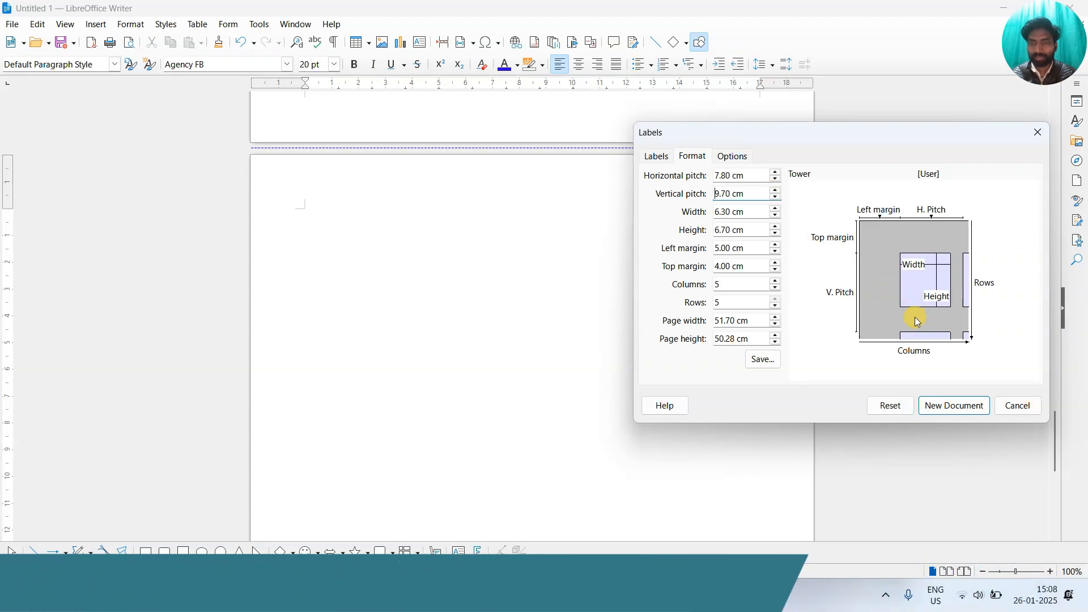
Reduce the labels' vertical pitch to 7.90 cm.
{"action": "left_click", "coordinate": [775, 197]}
{"action": "left_click", "coordinate": [775, 197]}
{"action": "left_click", "coordinate": [775, 197]}
{"action": "left_click", "coordinate": [775, 198]}
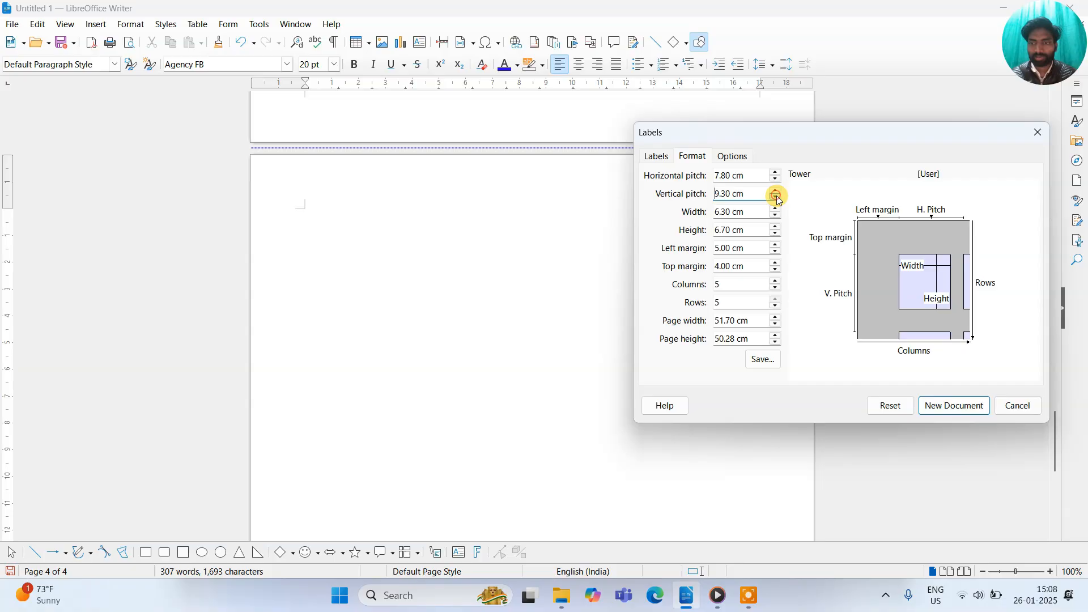
{"action": "left_click", "coordinate": [775, 198]}
{"action": "left_click", "coordinate": [775, 198]}
{"action": "left_click", "coordinate": [775, 197]}
{"action": "left_click", "coordinate": [775, 197]}
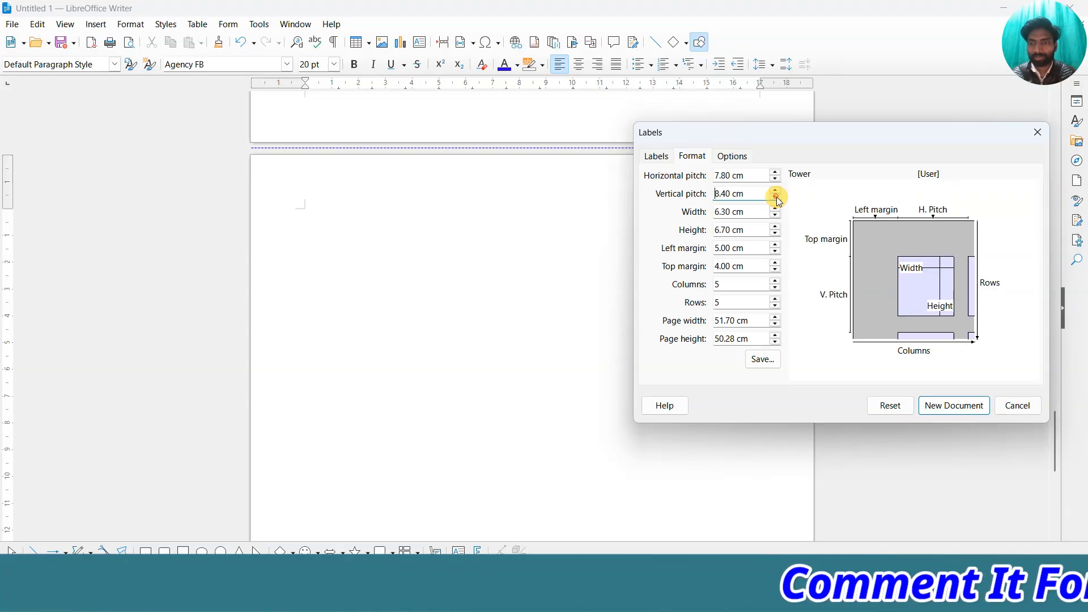
{"action": "left_click", "coordinate": [775, 197]}
{"action": "left_click", "coordinate": [775, 197]}
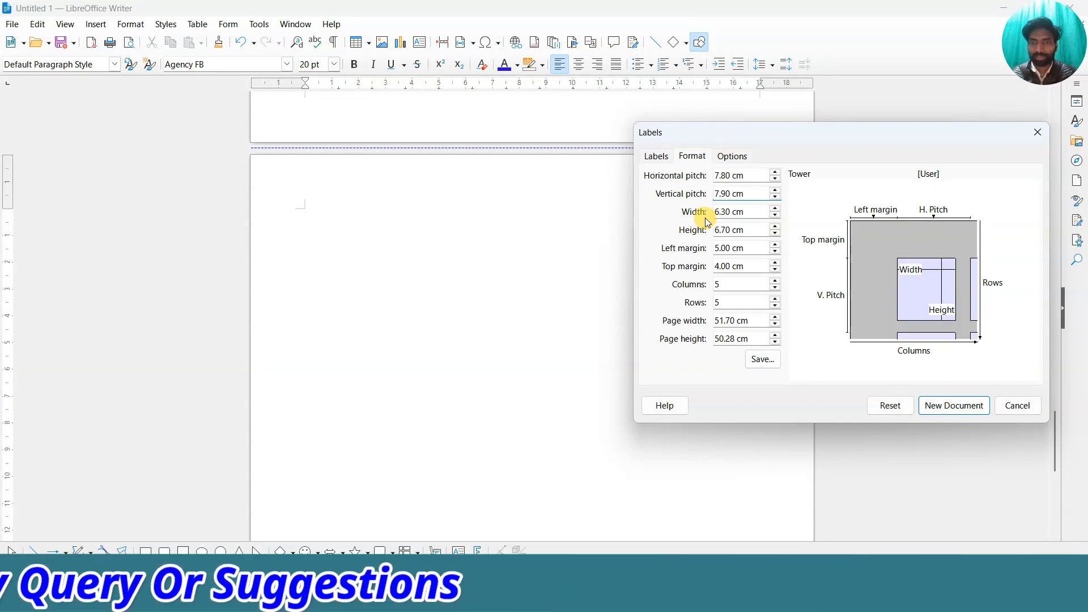
Increase the label width to 7.80 cm, matching the horizontal pitch.
{"action": "left_click", "coordinate": [743, 212]}
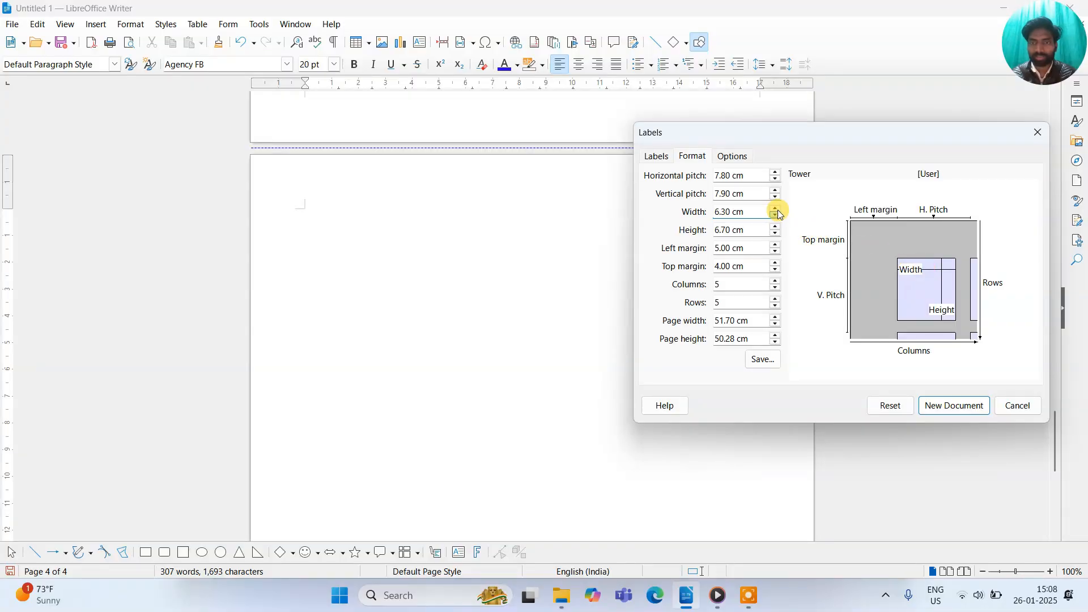
{"action": "left_click", "coordinate": [775, 209]}
{"action": "left_click", "coordinate": [775, 208]}
{"action": "left_click", "coordinate": [775, 209]}
{"action": "left_click", "coordinate": [775, 208]}
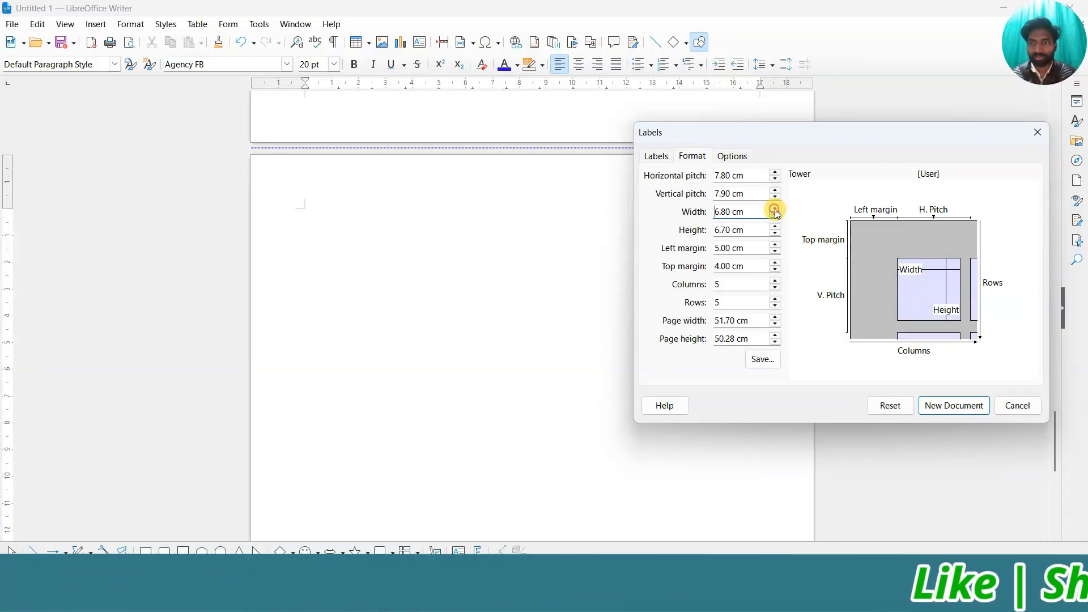
{"action": "left_click", "coordinate": [775, 209]}
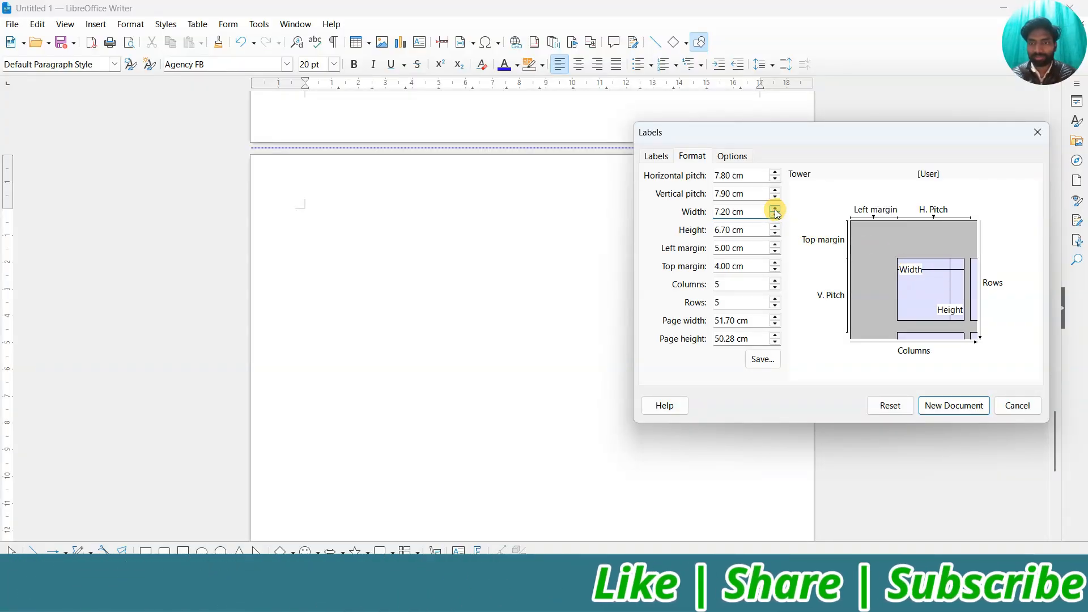
{"action": "left_click", "coordinate": [775, 209]}
{"action": "left_click", "coordinate": [775, 208]}
{"action": "left_click", "coordinate": [774, 209]}
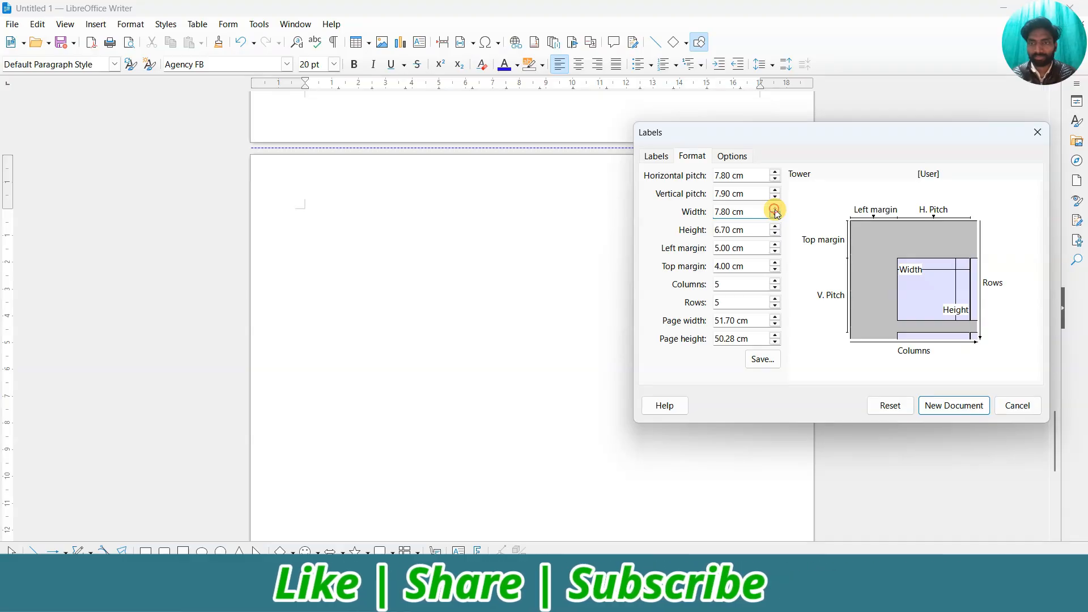
{"action": "left_click", "coordinate": [775, 209]}
{"action": "left_click", "coordinate": [775, 209]}
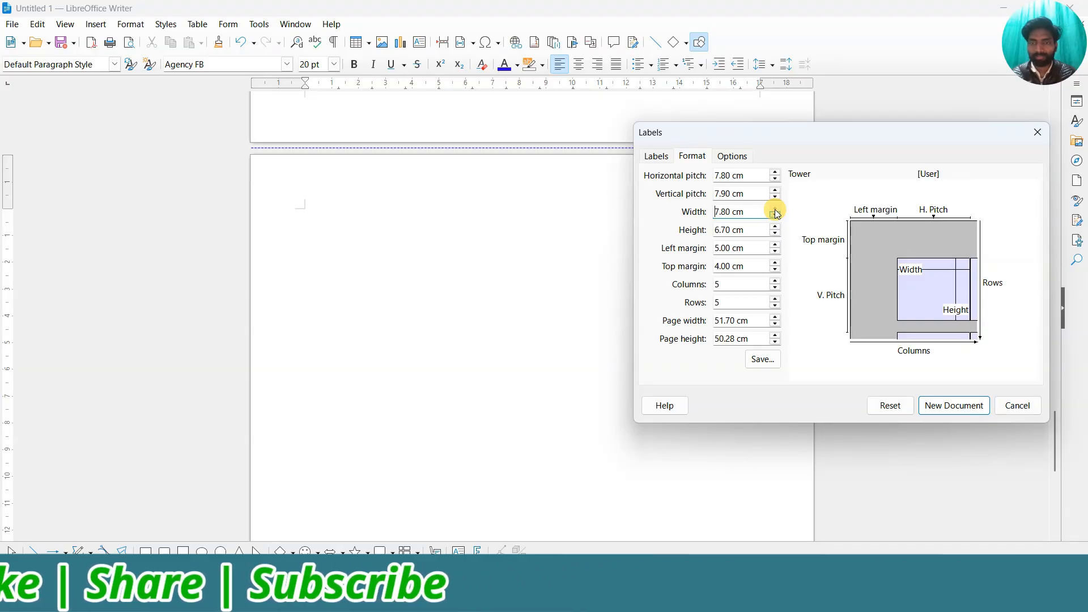
Increase the labels' horizontal pitch to 11.20 cm to allow a wider label.
{"action": "left_click", "coordinate": [775, 172]}
{"action": "left_click", "coordinate": [776, 173]}
{"action": "left_click", "coordinate": [776, 172]}
{"action": "left_click", "coordinate": [776, 173]}
{"action": "left_click", "coordinate": [775, 172]}
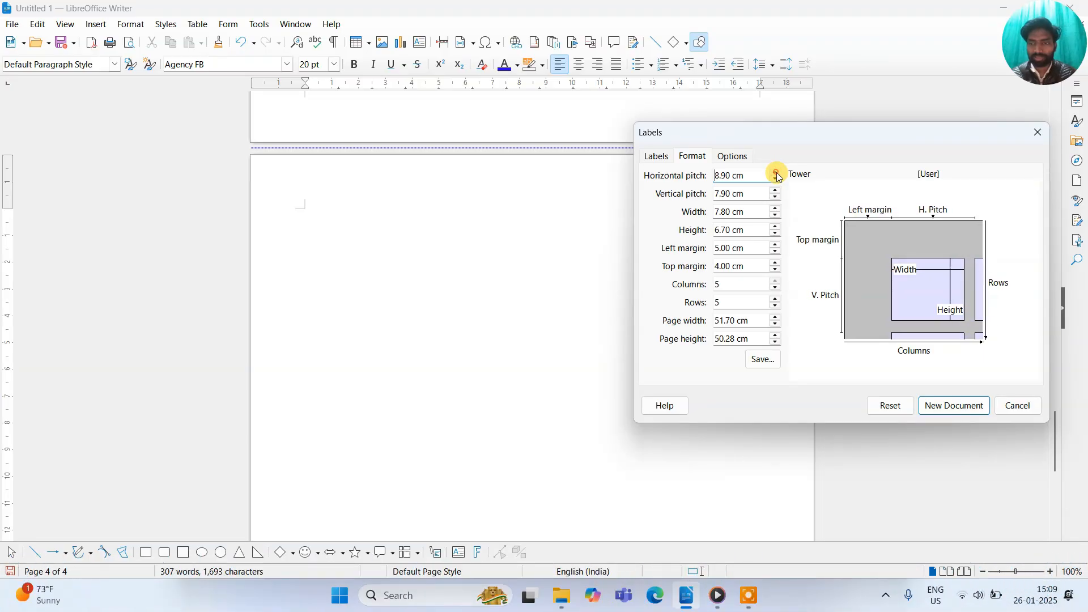
{"action": "left_click", "coordinate": [775, 172]}
{"action": "left_click", "coordinate": [776, 172]}
{"action": "left_click", "coordinate": [776, 173]}
{"action": "left_click", "coordinate": [775, 172]}
{"action": "left_click", "coordinate": [775, 172]}
{"action": "left_click", "coordinate": [775, 172]}
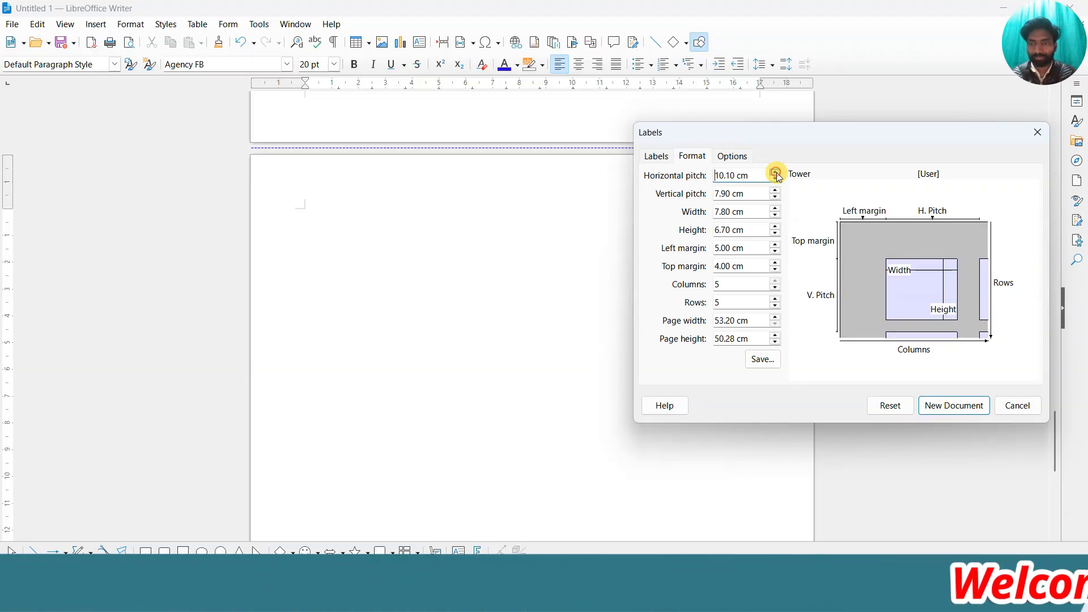
{"action": "left_click", "coordinate": [775, 173]}
{"action": "left_click", "coordinate": [776, 172]}
{"action": "left_click", "coordinate": [776, 172]}
{"action": "left_click", "coordinate": [775, 172]}
{"action": "left_click", "coordinate": [776, 172]}
{"action": "left_click", "coordinate": [776, 172]}
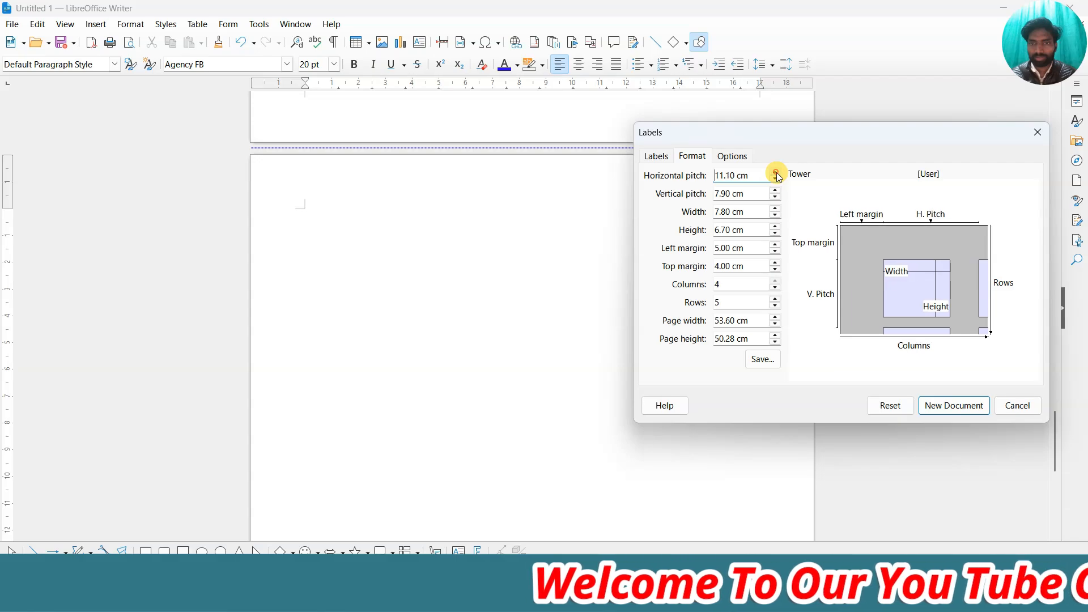
{"action": "left_click", "coordinate": [775, 172]}
Widen each label to 10.50 cm.
{"action": "double_click", "coordinate": [776, 209]}
{"action": "double_click", "coordinate": [776, 209]}
{"action": "triple_click", "coordinate": [776, 208]}
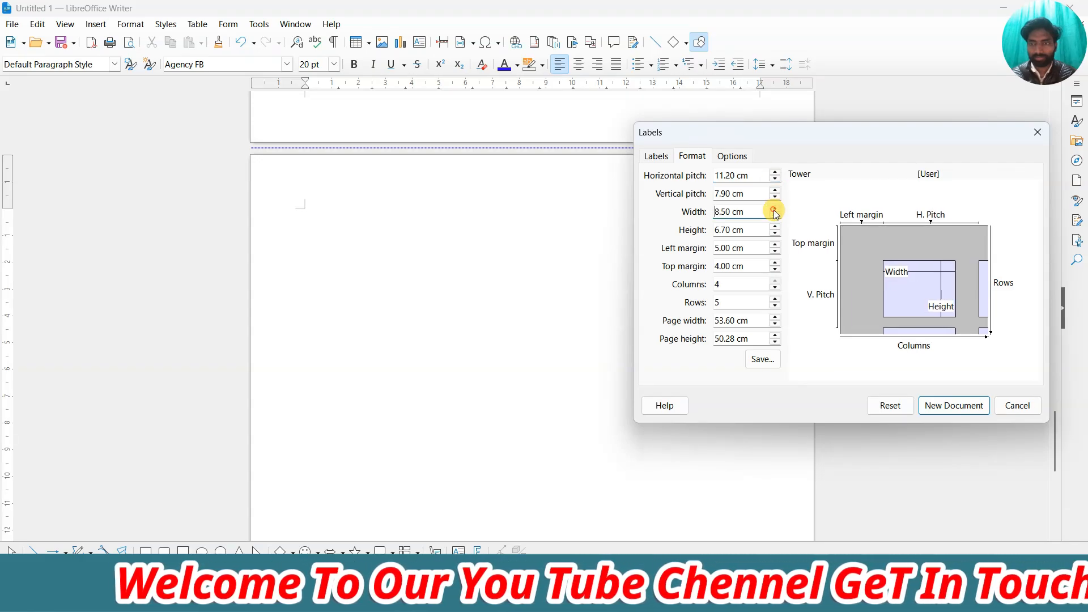
{"action": "triple_click", "coordinate": [775, 208]}
{"action": "double_click", "coordinate": [775, 209]}
{"action": "double_click", "coordinate": [775, 209]}
{"action": "triple_click", "coordinate": [776, 209]}
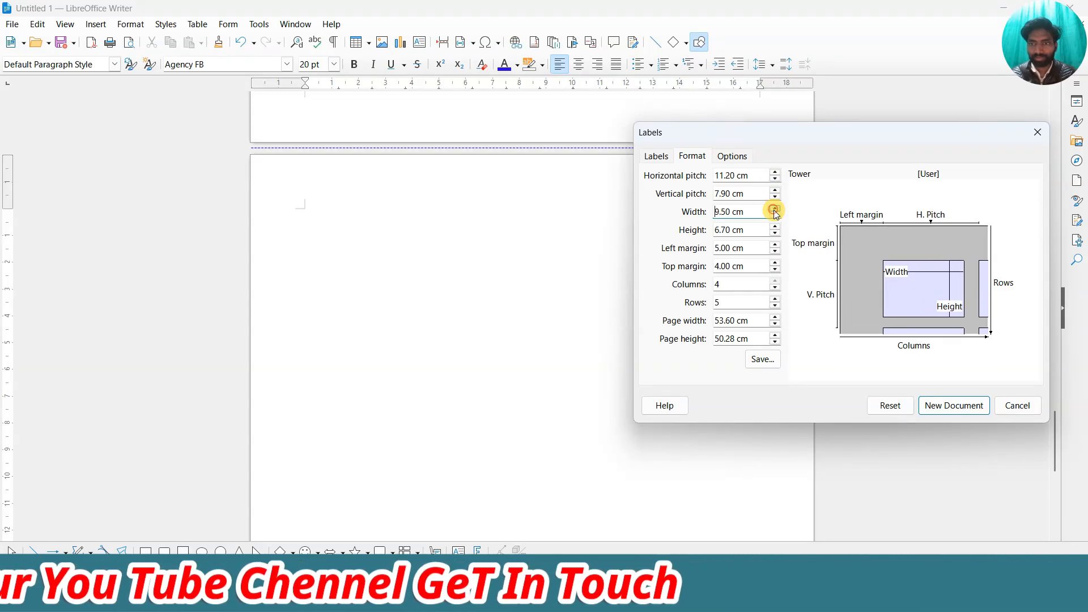
{"action": "double_click", "coordinate": [776, 209]}
{"action": "triple_click", "coordinate": [775, 209]}
{"action": "triple_click", "coordinate": [776, 209]}
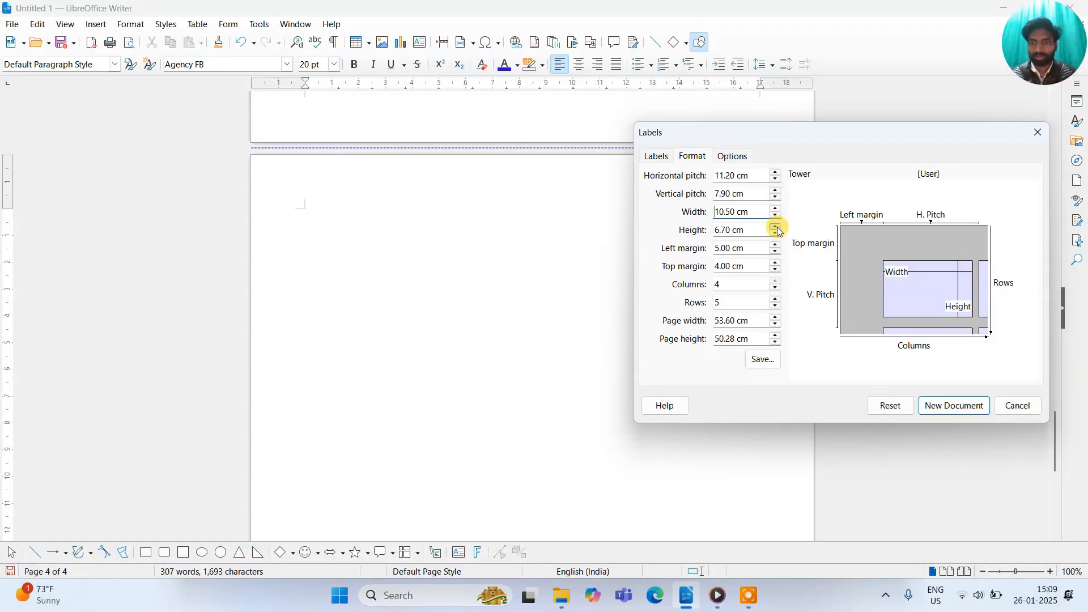
Set the label height to 7.00 cm and the left margin to 1.80 cm.
{"action": "double_click", "coordinate": [776, 228]}
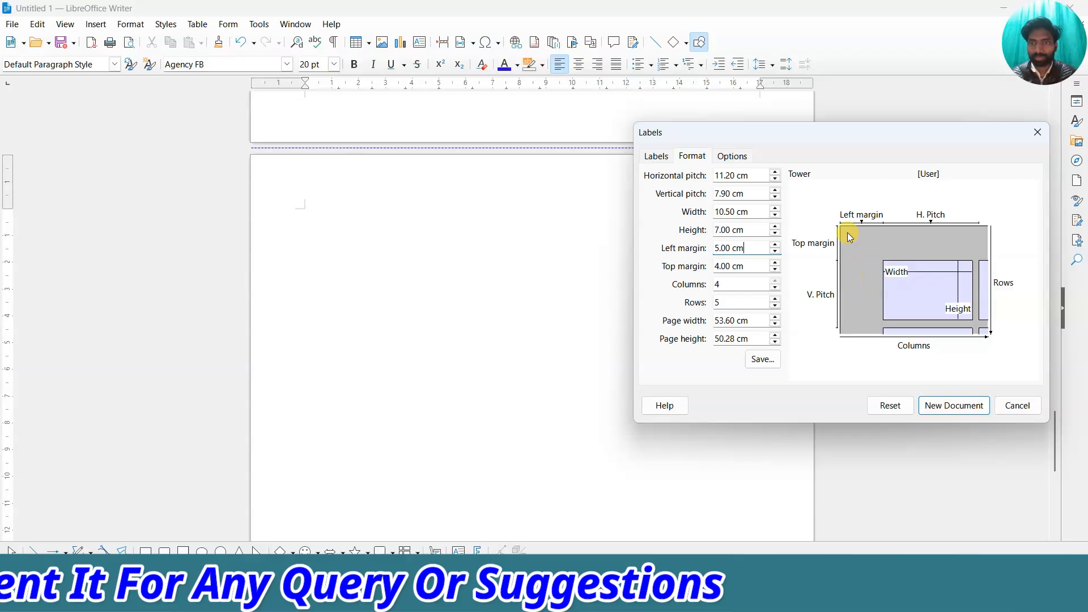
{"action": "left_click", "coordinate": [776, 252]}
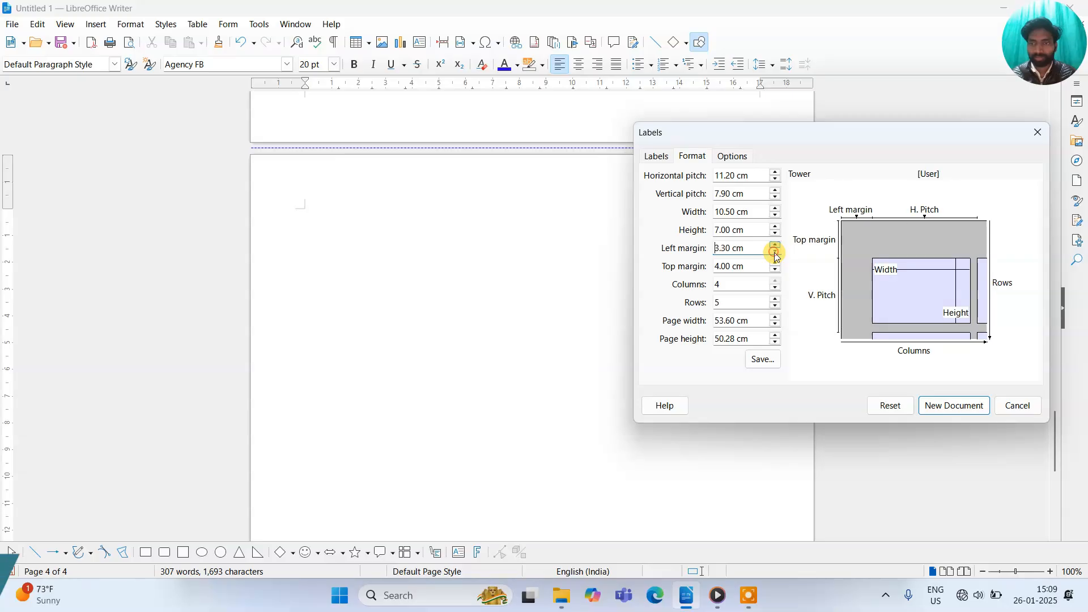
{"action": "left_click", "coordinate": [775, 253]}
{"action": "left_click", "coordinate": [776, 253]}
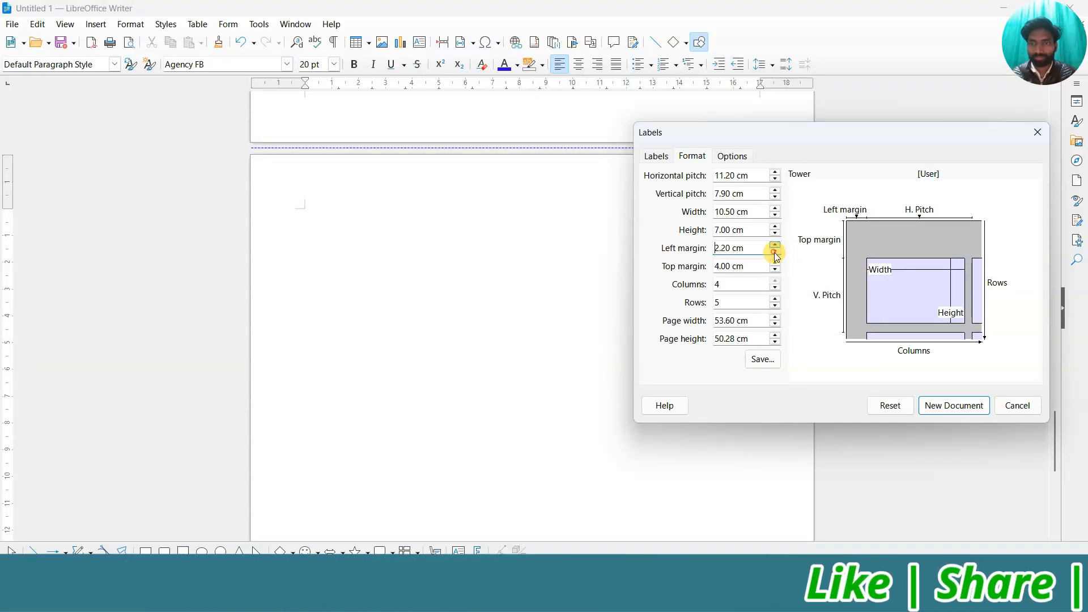
{"action": "left_click", "coordinate": [776, 253]}
Reduce the label sheet's top margin to 1.60 cm.
{"action": "left_click", "coordinate": [742, 266]}
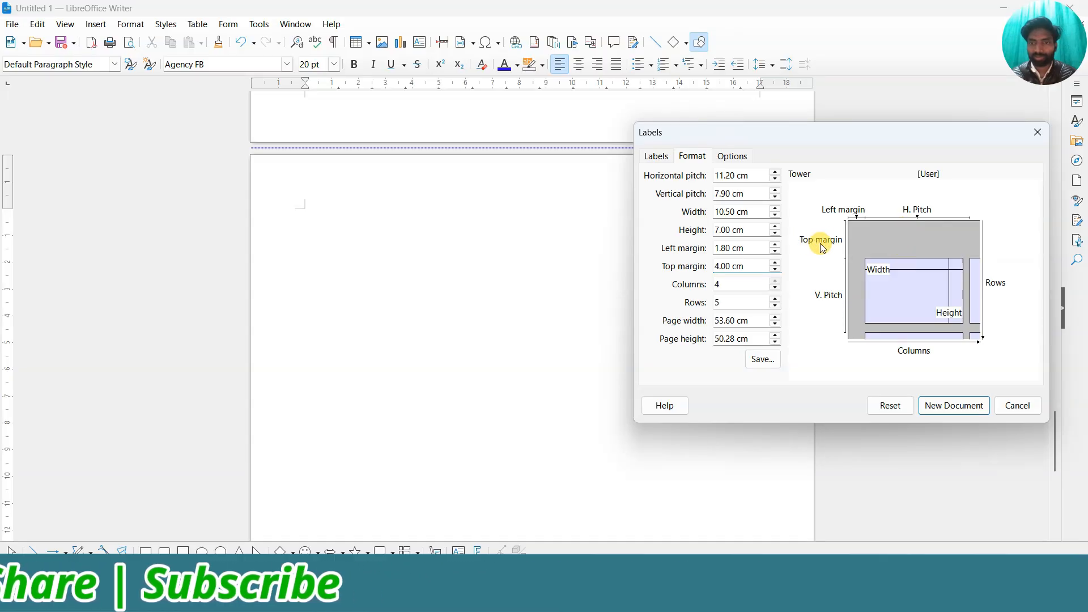
{"action": "left_click", "coordinate": [776, 270]}
{"action": "left_click", "coordinate": [776, 270]}
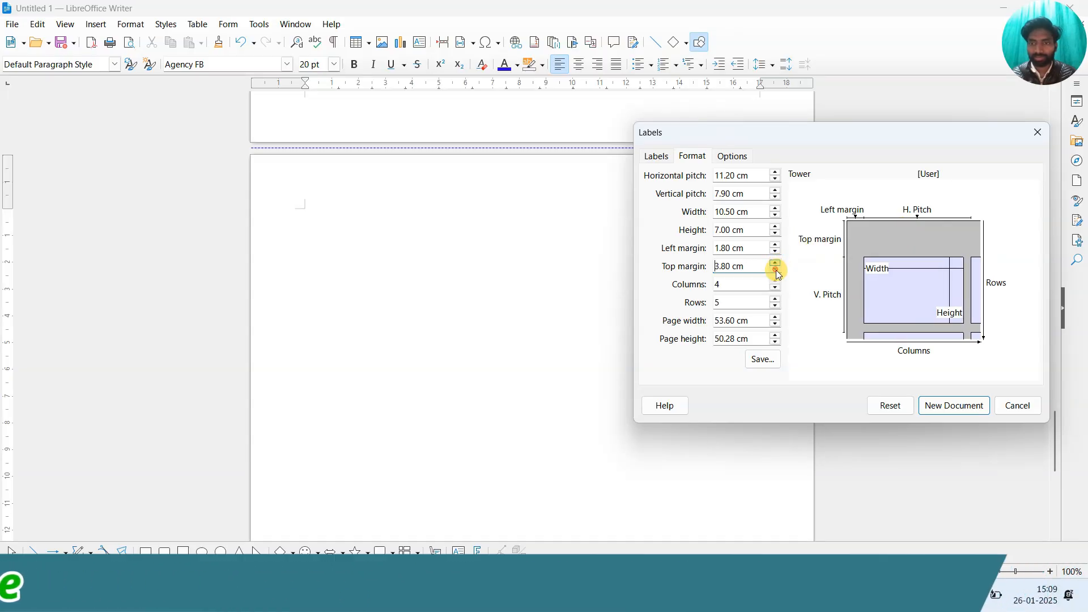
{"action": "left_click", "coordinate": [776, 270]}
{"action": "left_click", "coordinate": [776, 270]}
{"action": "left_click", "coordinate": [776, 270]}
{"action": "left_click", "coordinate": [776, 270]}
{"action": "left_click", "coordinate": [776, 269]}
{"action": "left_click", "coordinate": [777, 270]}
{"action": "left_click", "coordinate": [776, 269]}
{"action": "left_click", "coordinate": [776, 270]}
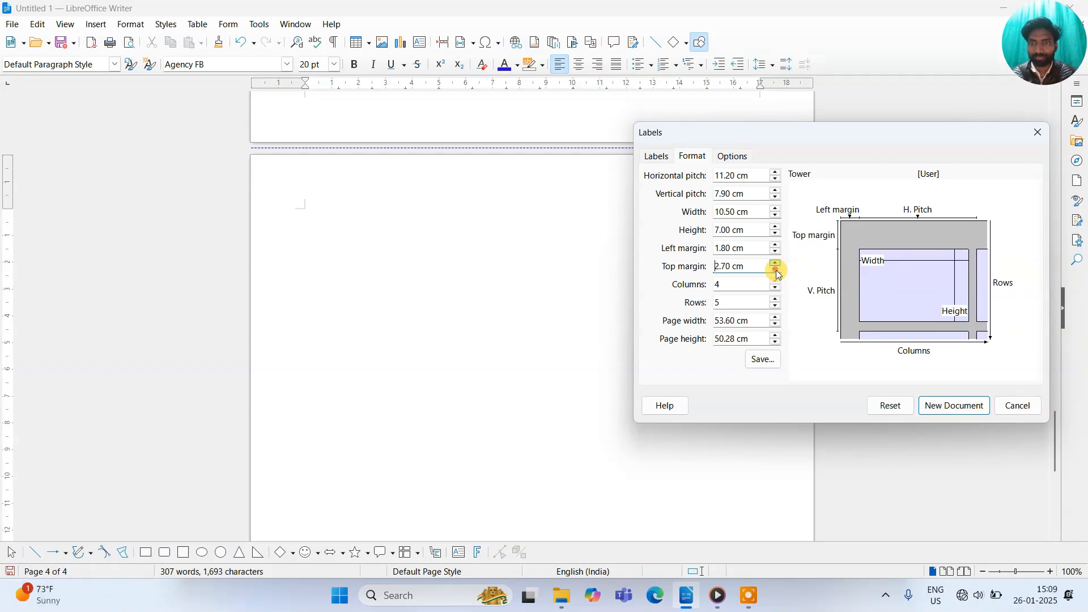
{"action": "left_click", "coordinate": [776, 270]}
{"action": "left_click", "coordinate": [776, 270]}
{"action": "left_click", "coordinate": [776, 270]}
{"action": "left_click", "coordinate": [776, 270]}
{"action": "left_click", "coordinate": [776, 270]}
{"action": "left_click", "coordinate": [777, 270]}
{"action": "left_click", "coordinate": [776, 269]}
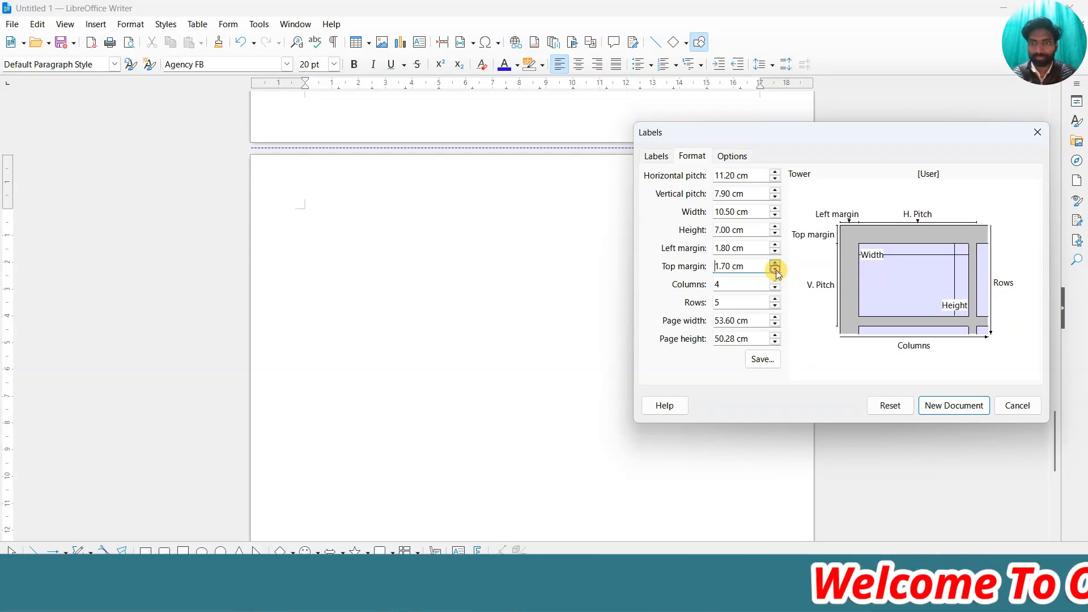
{"action": "left_click", "coordinate": [776, 269]}
{"action": "left_click", "coordinate": [776, 269]}
{"action": "left_click", "coordinate": [776, 269]}
{"action": "left_click", "coordinate": [776, 263]}
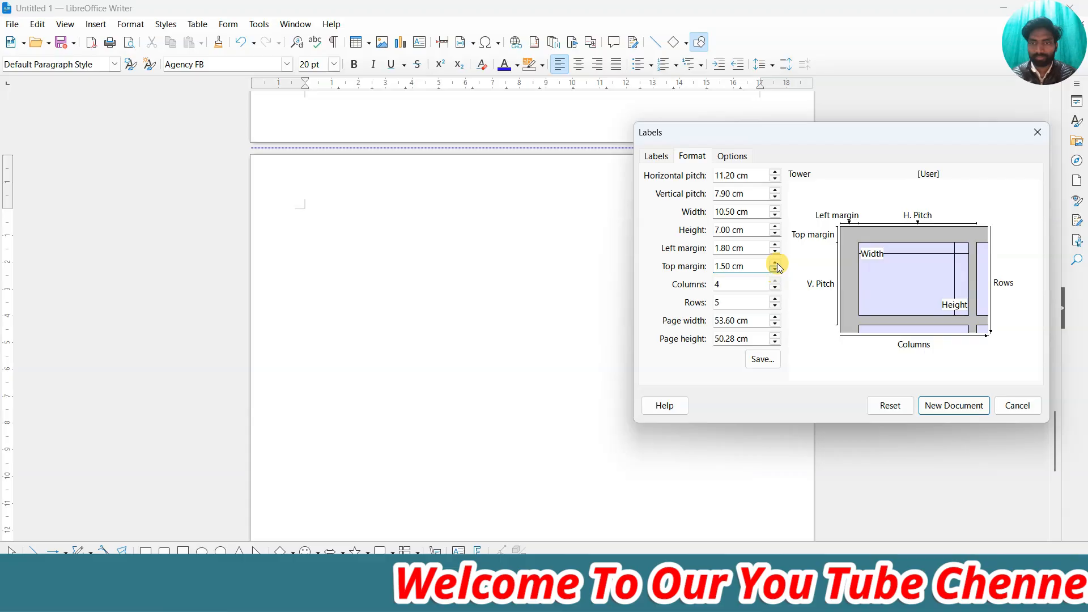
{"action": "left_click", "coordinate": [765, 283]}
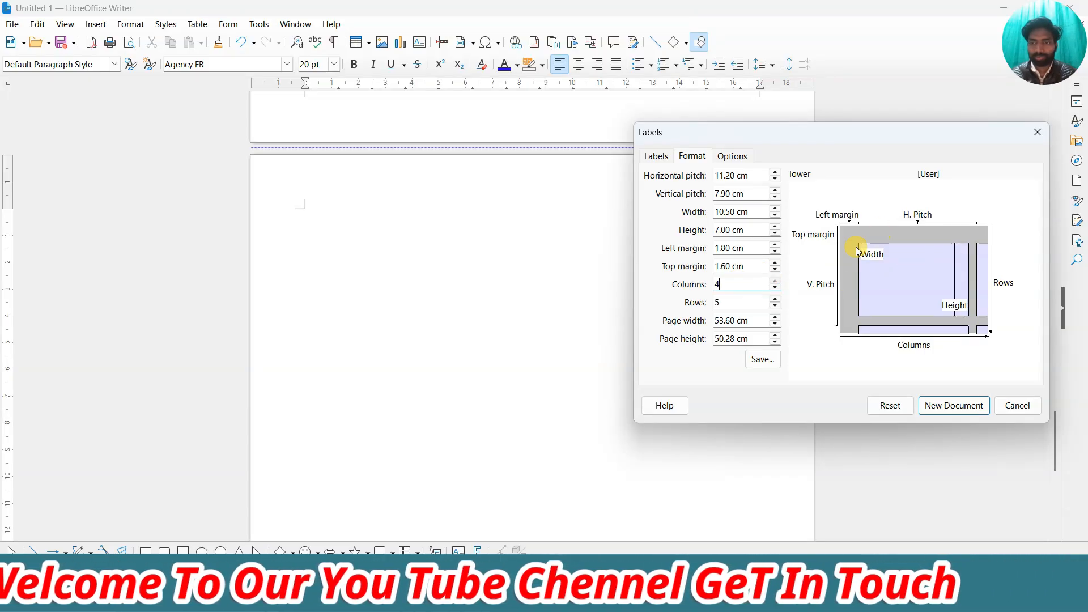
{"action": "left_click", "coordinate": [734, 285]}
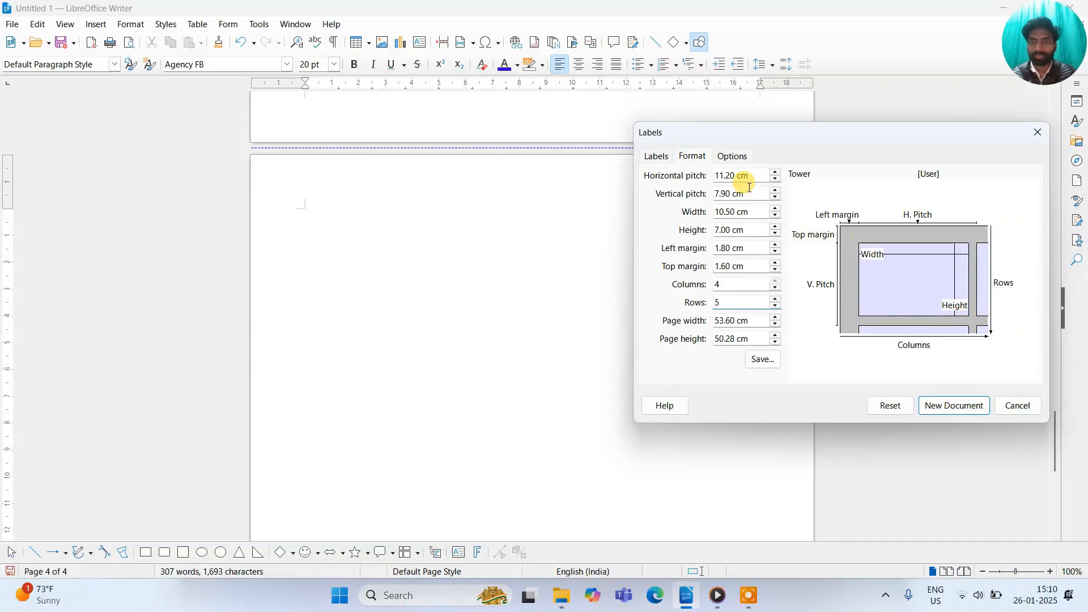
{"action": "left_click", "coordinate": [752, 229]}
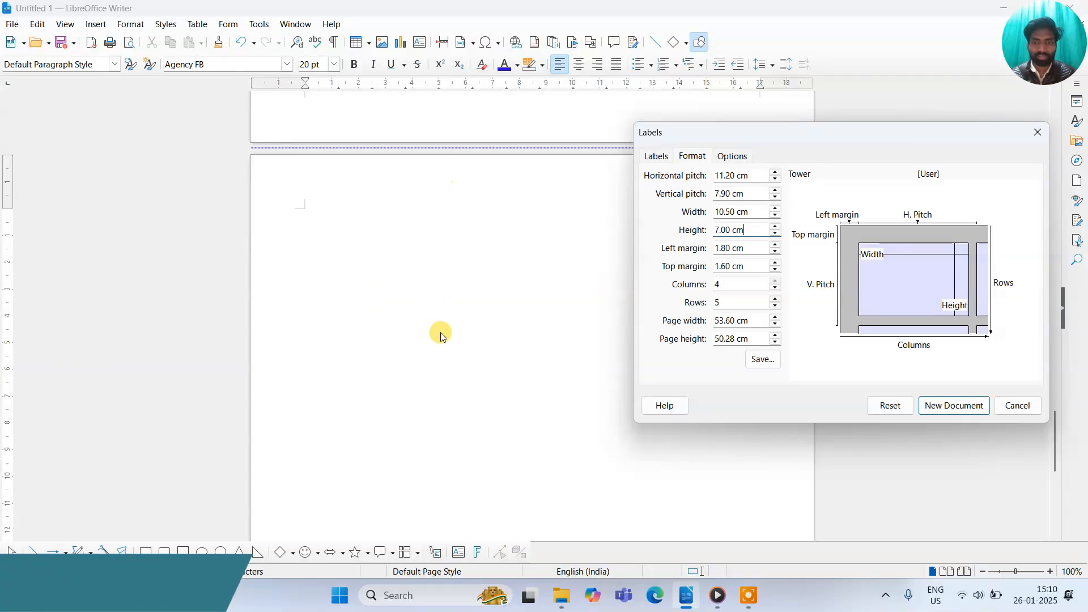
Set the label sheet's page width to 53.60 cm and its page height to 50.10 cm.
{"action": "left_click", "coordinate": [763, 321]}
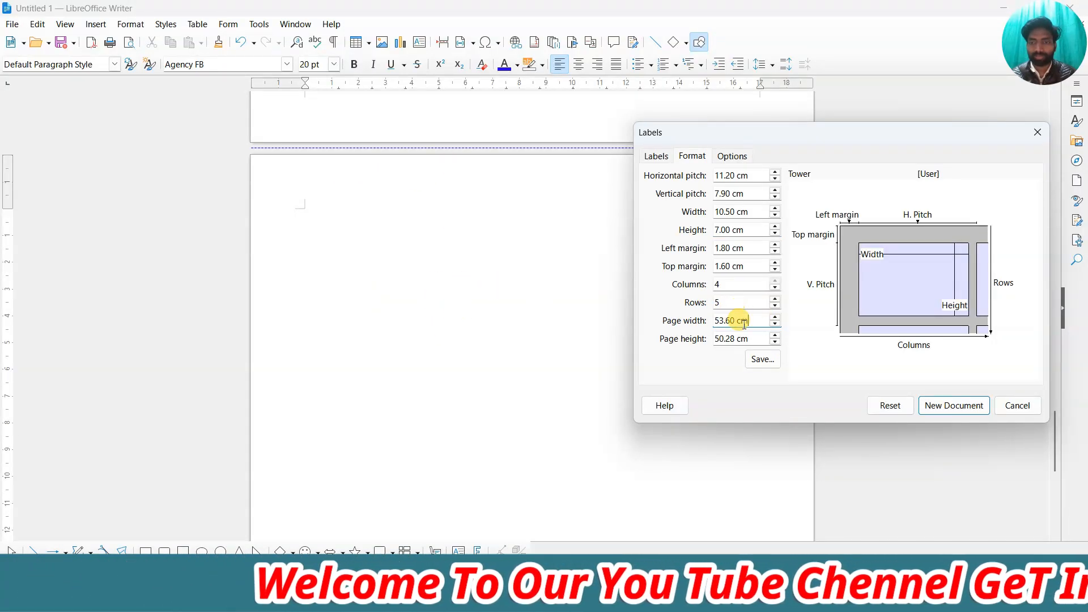
{"action": "left_click", "coordinate": [775, 317]}
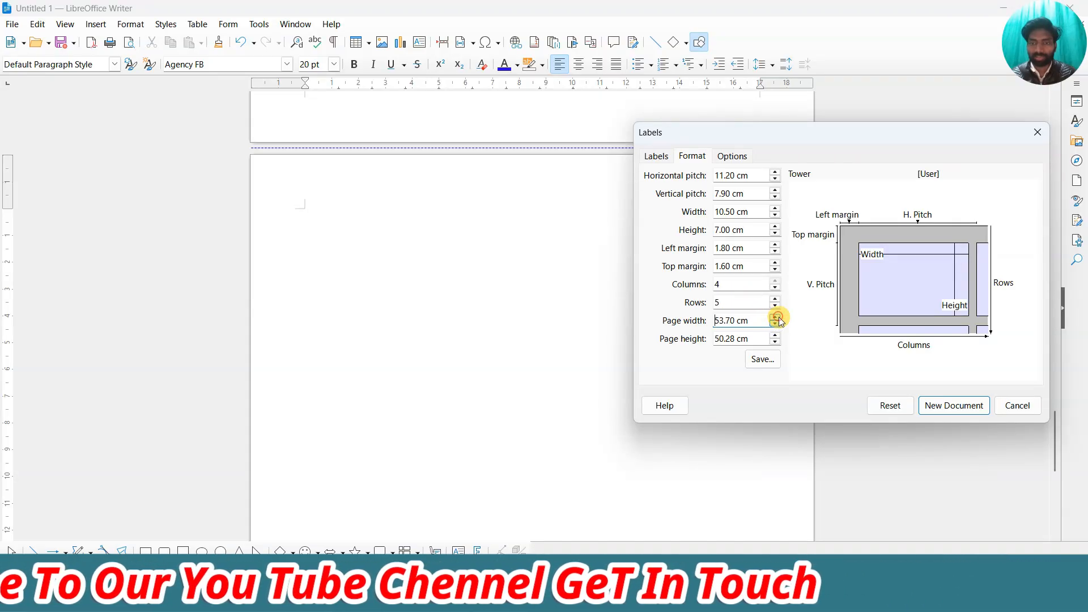
{"action": "left_click", "coordinate": [775, 324]}
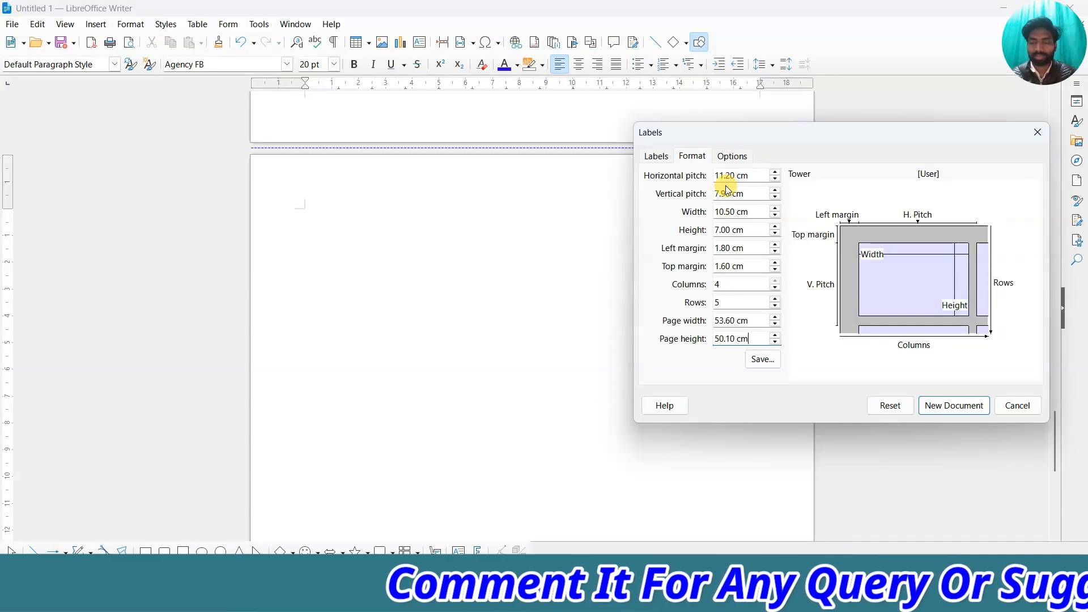
Save the custom label format under the brand Avery A4 with the type name MY LABEL.
{"action": "left_click", "coordinate": [761, 360]}
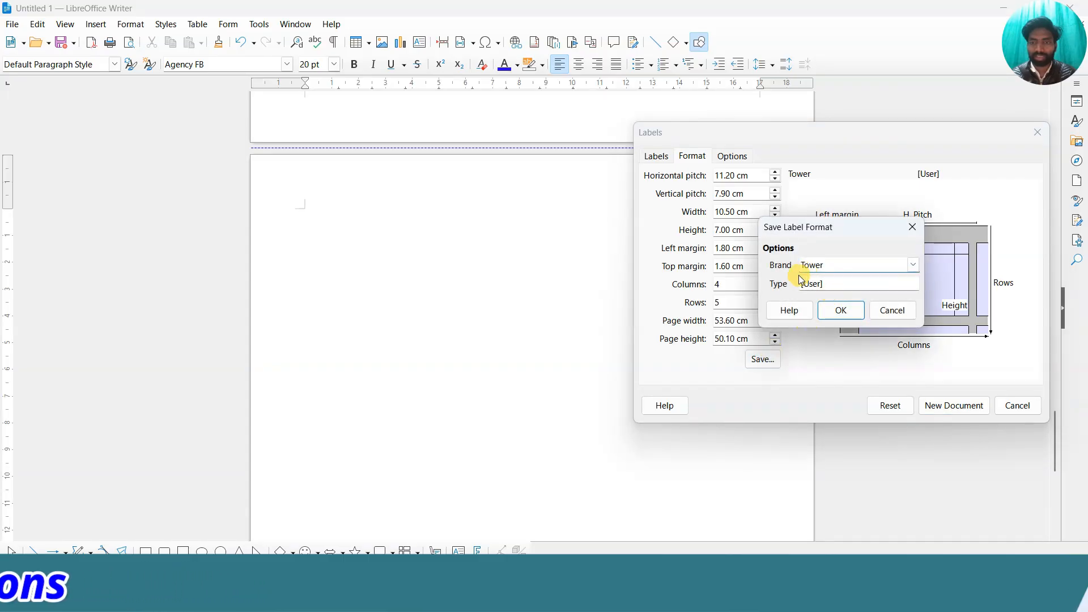
{"action": "left_click", "coordinate": [911, 265]}
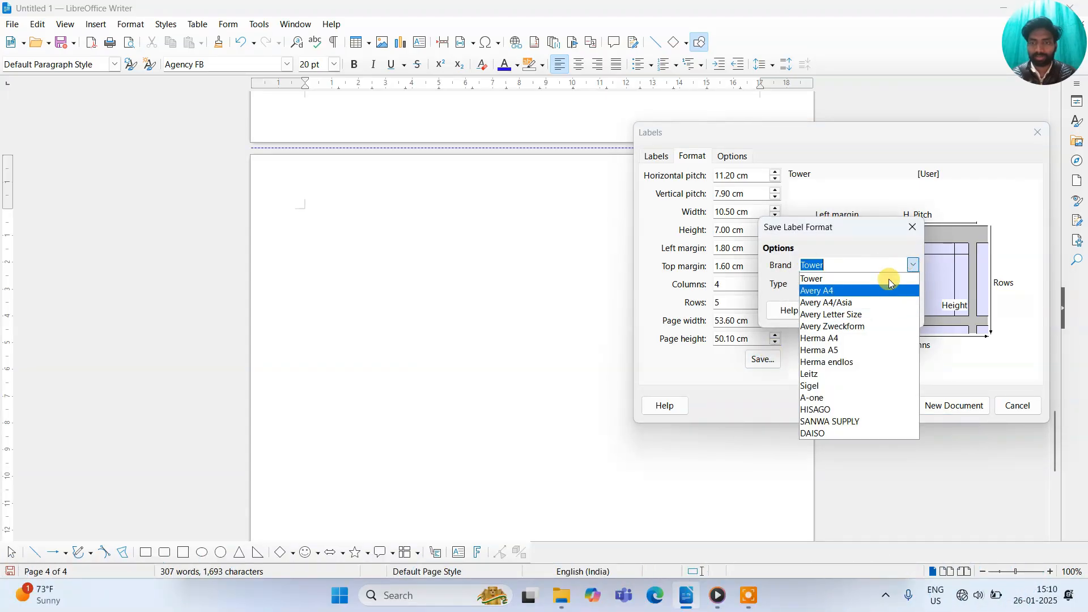
{"action": "left_click", "coordinate": [831, 266]}
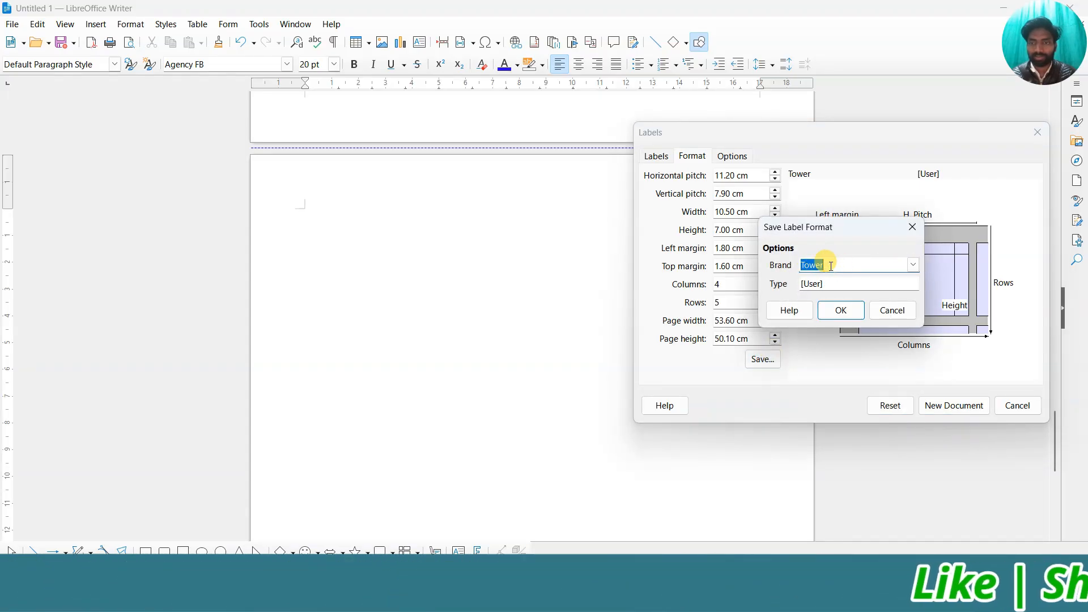
{"action": "left_click", "coordinate": [912, 266]}
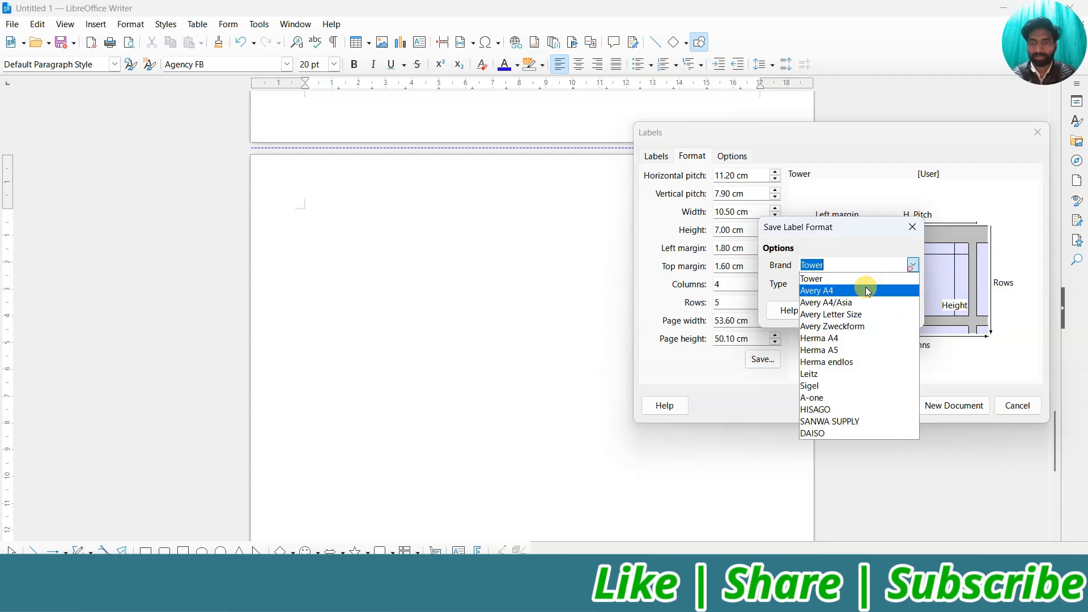
{"action": "left_click", "coordinate": [866, 287]}
{"action": "left_click", "coordinate": [817, 285]}
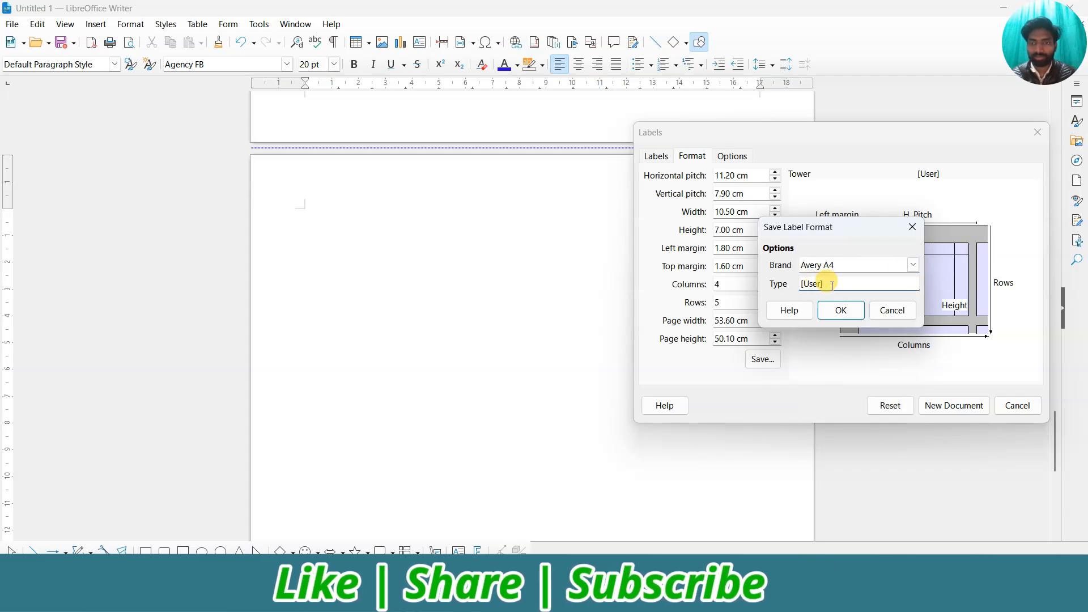
{"action": "left_click_drag", "start_coordinate": [801, 284], "coordinate": [821, 287]}
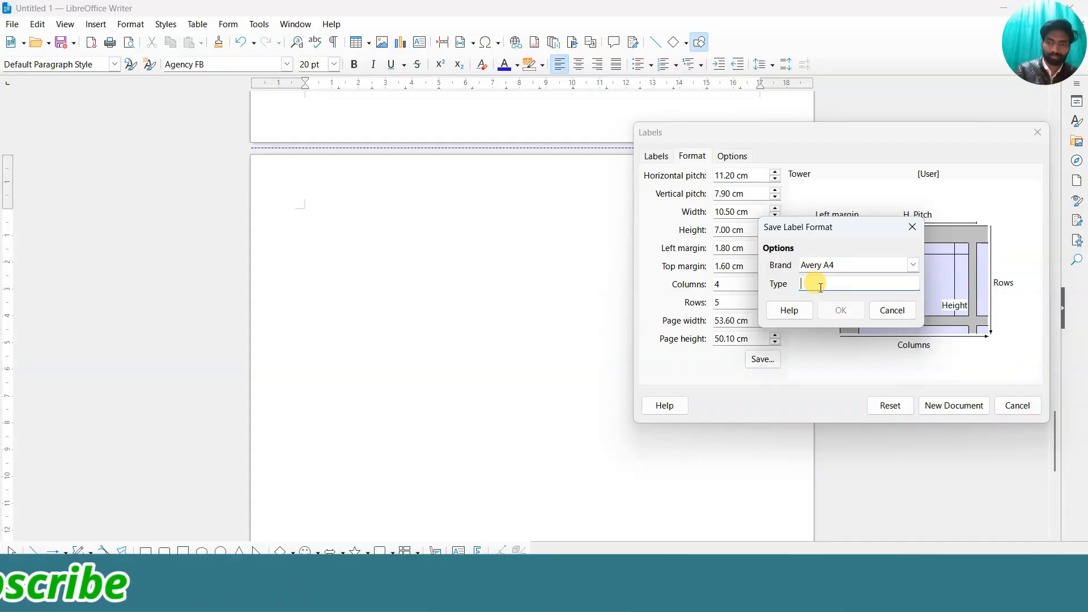
{"action": "type", "text": "m"}
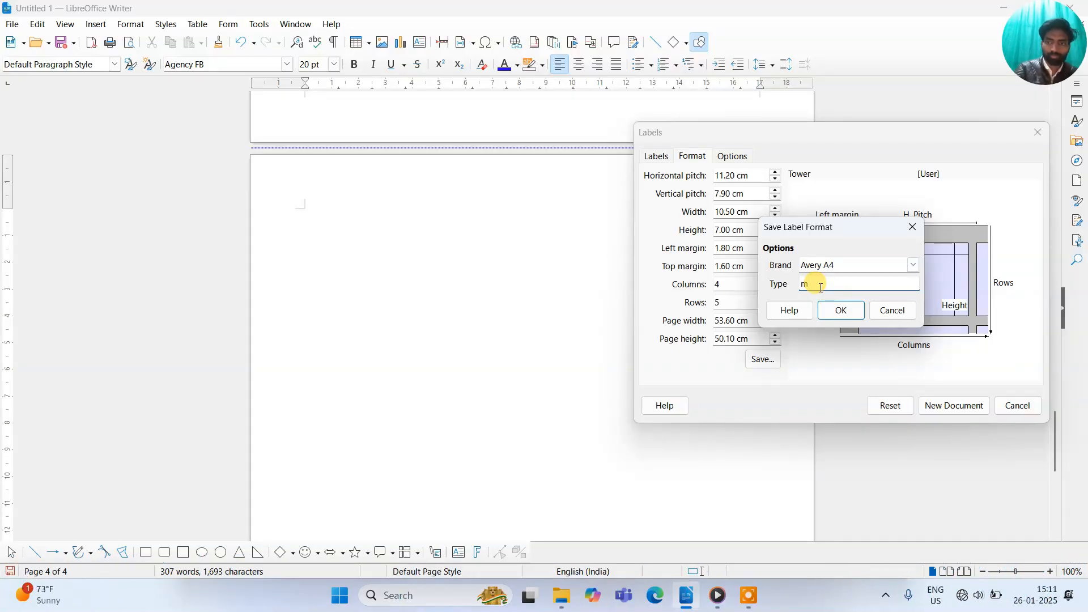
{"action": "type", "text": "mY"}
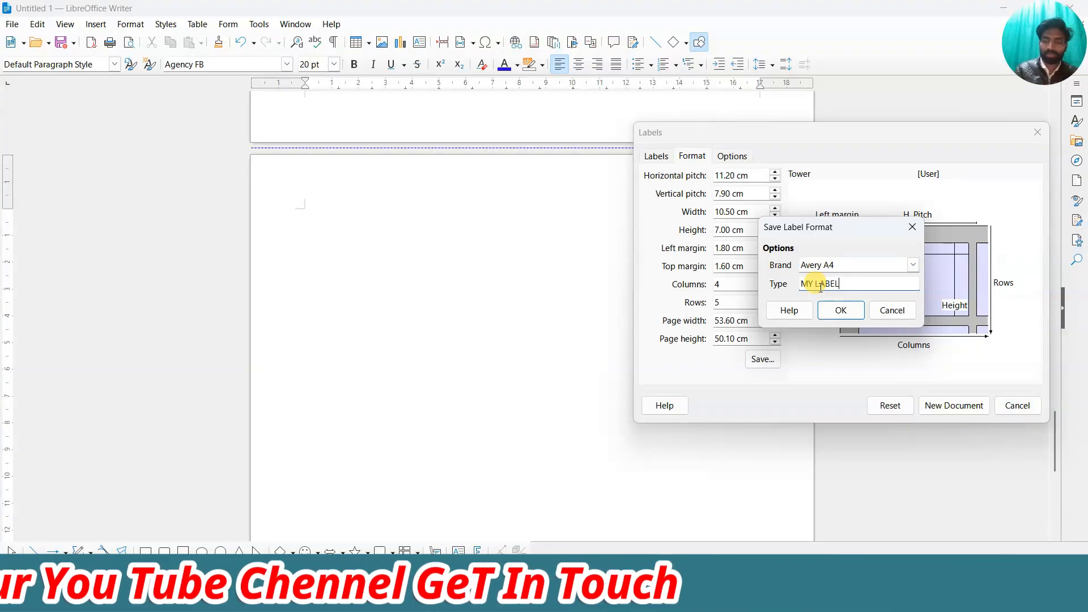
{"action": "left_click", "coordinate": [836, 312]}
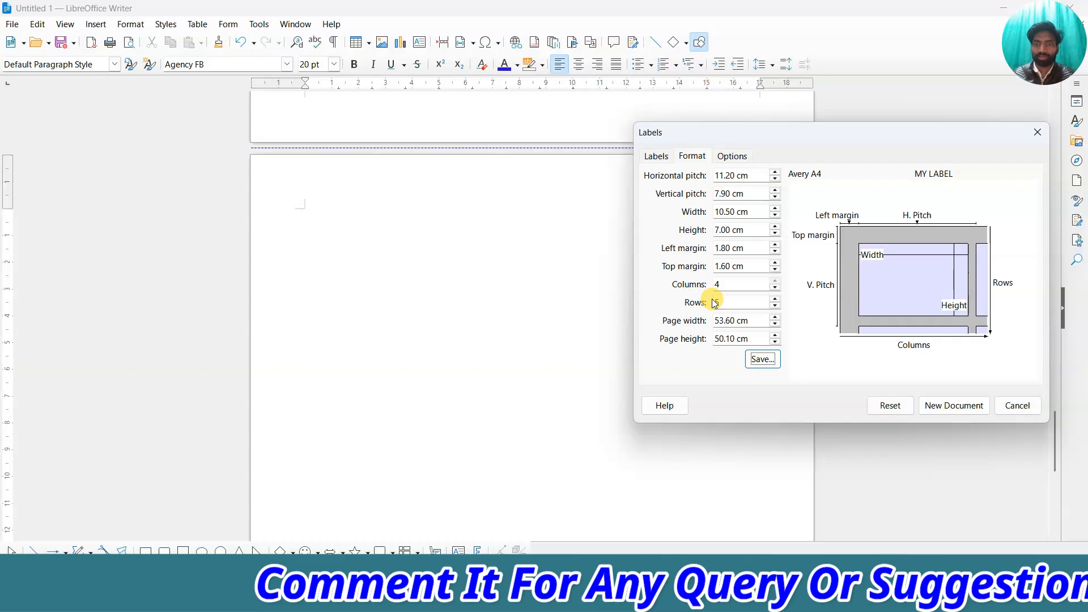
Try the single-label distribution and compare its column and row with the format's column and row settings.
{"action": "left_click", "coordinate": [732, 157]}
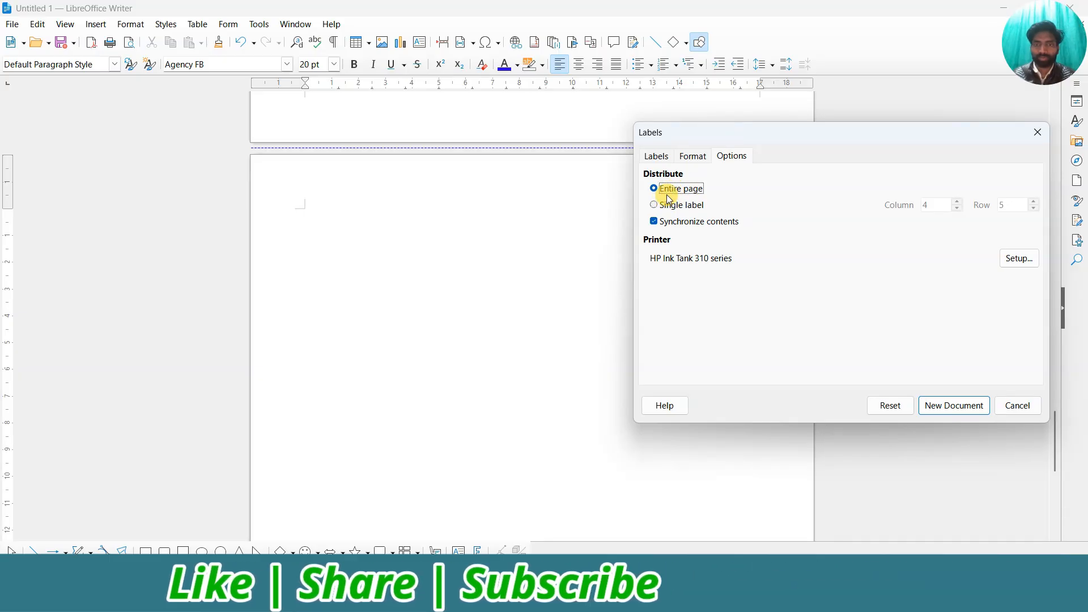
{"action": "left_click", "coordinate": [655, 205]}
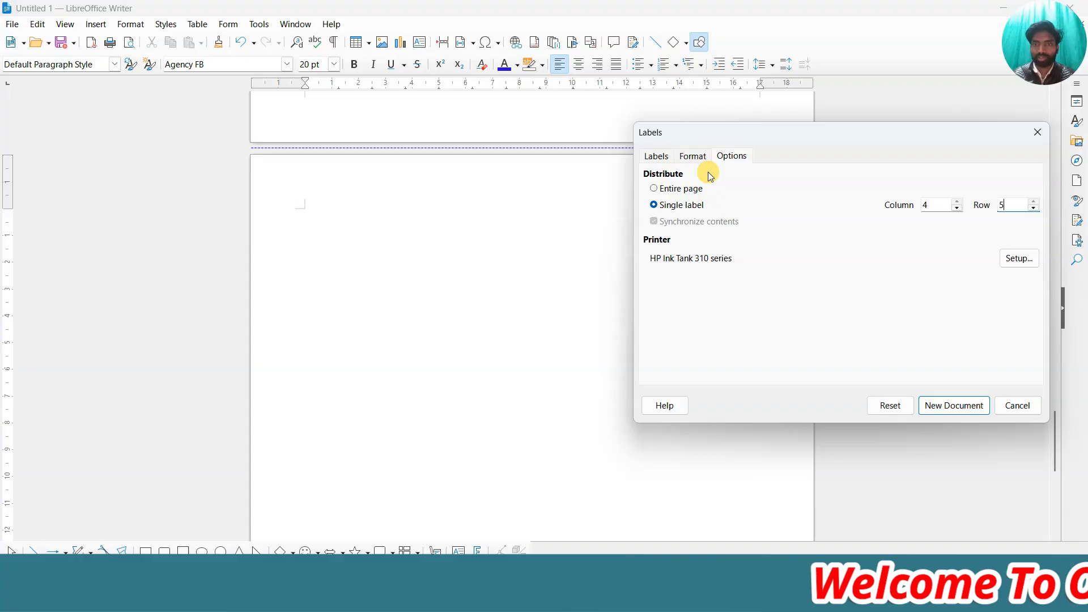
{"action": "left_click", "coordinate": [692, 157]}
{"action": "left_click", "coordinate": [728, 280]}
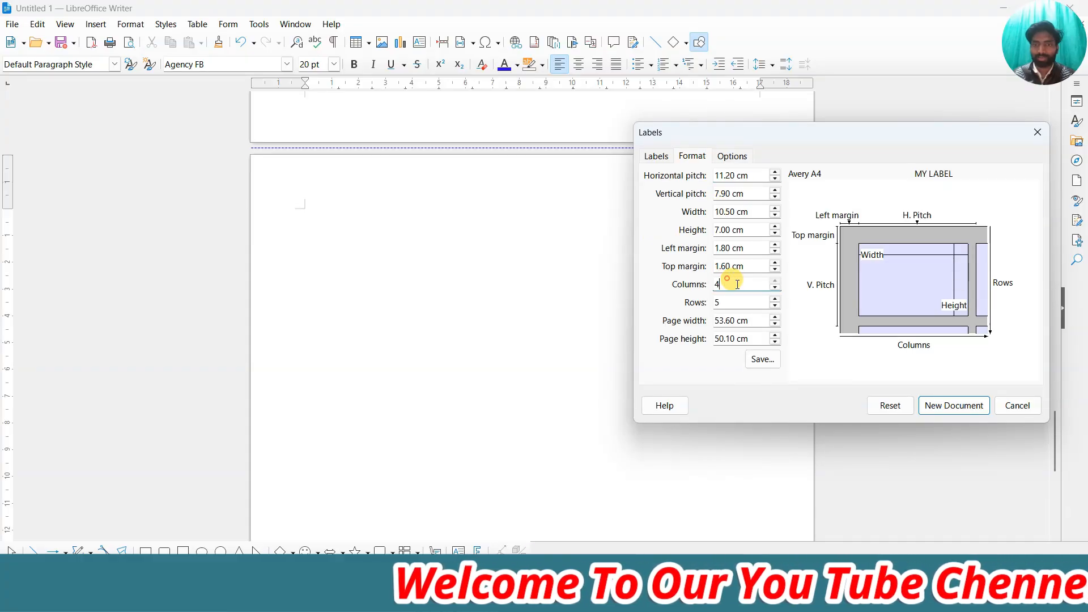
{"action": "left_click", "coordinate": [740, 303]}
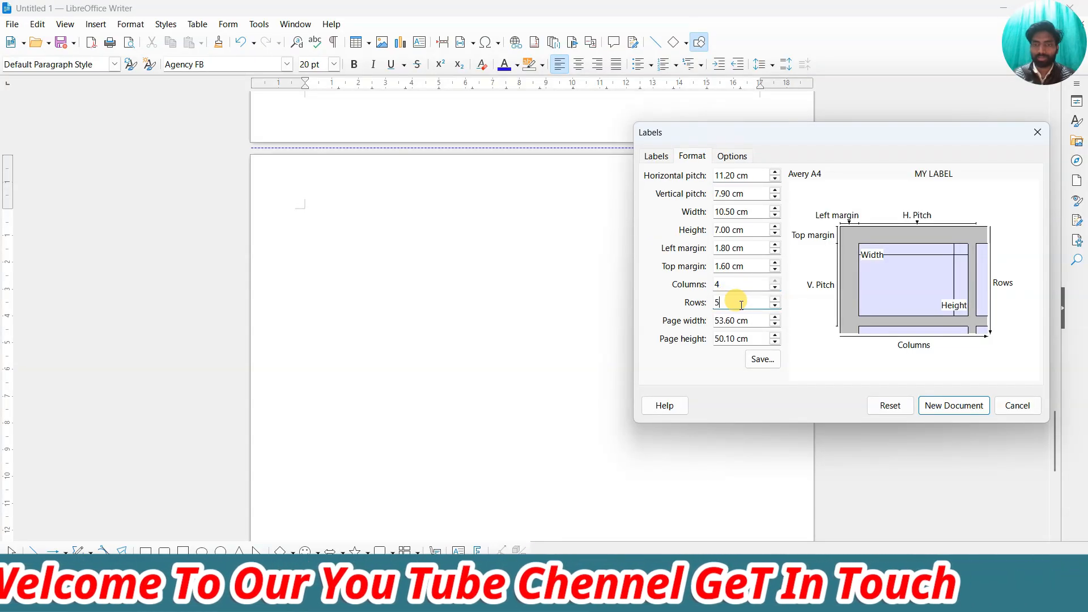
Distribute the labels over the entire page with synchronized contents and create the new label document.
{"action": "left_click", "coordinate": [730, 162]}
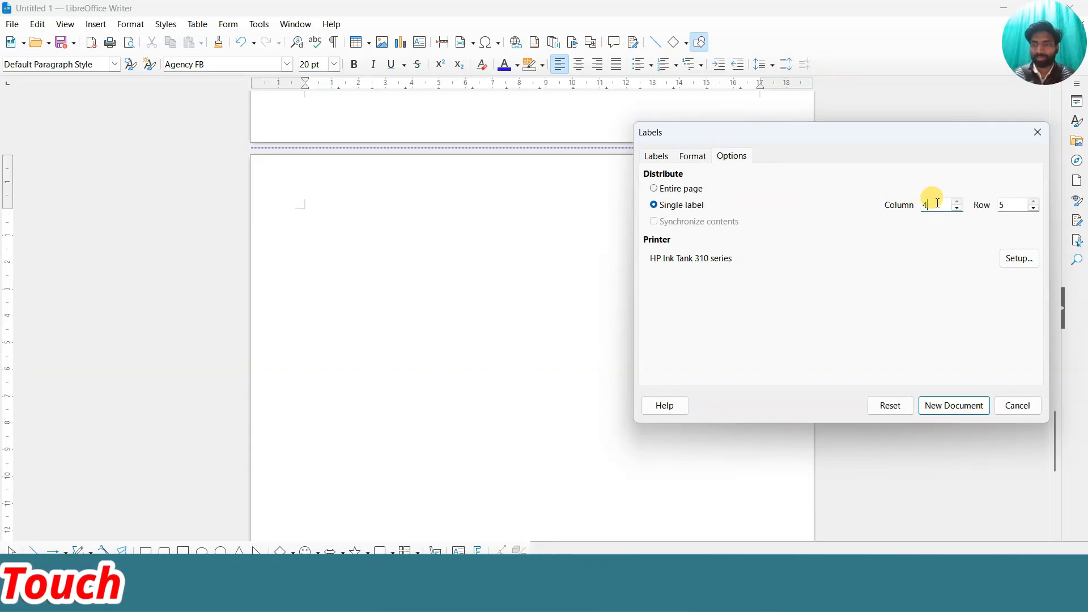
{"action": "left_click", "coordinate": [1008, 204]}
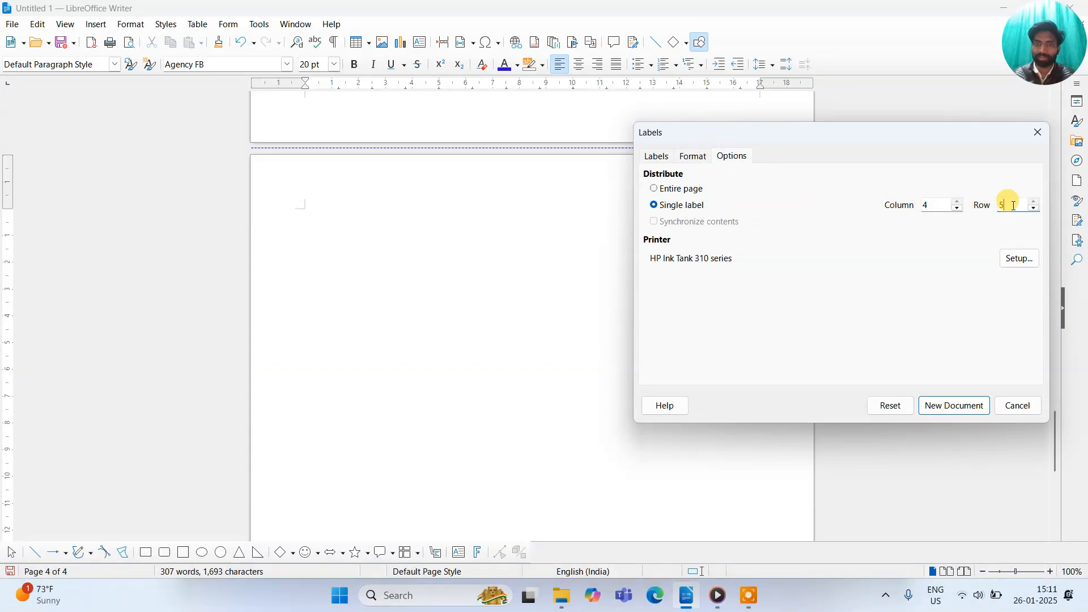
{"action": "left_click", "coordinate": [655, 189]}
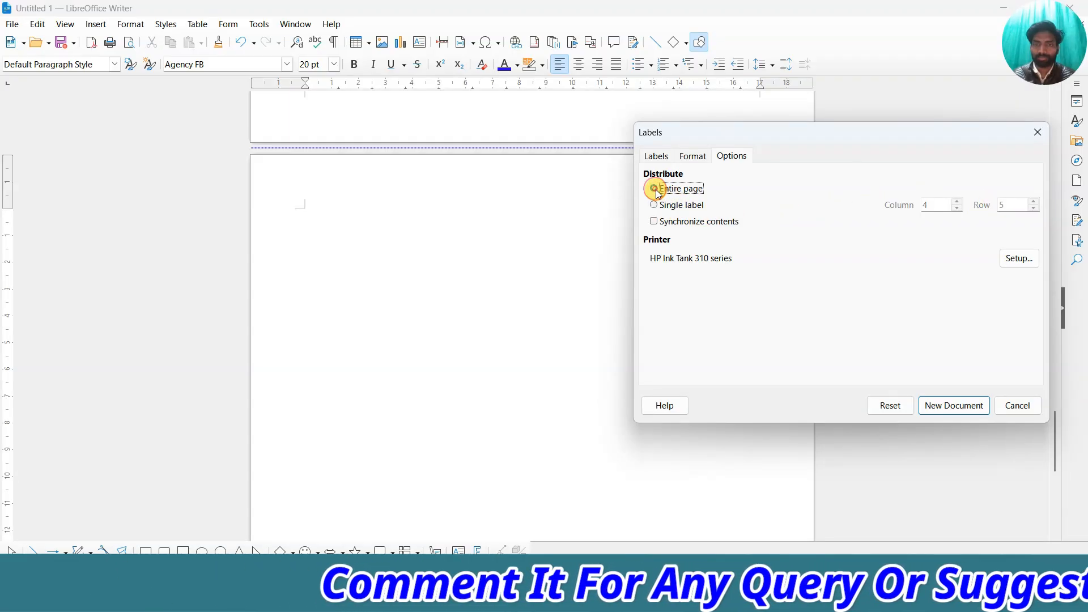
{"action": "left_click", "coordinate": [655, 222]}
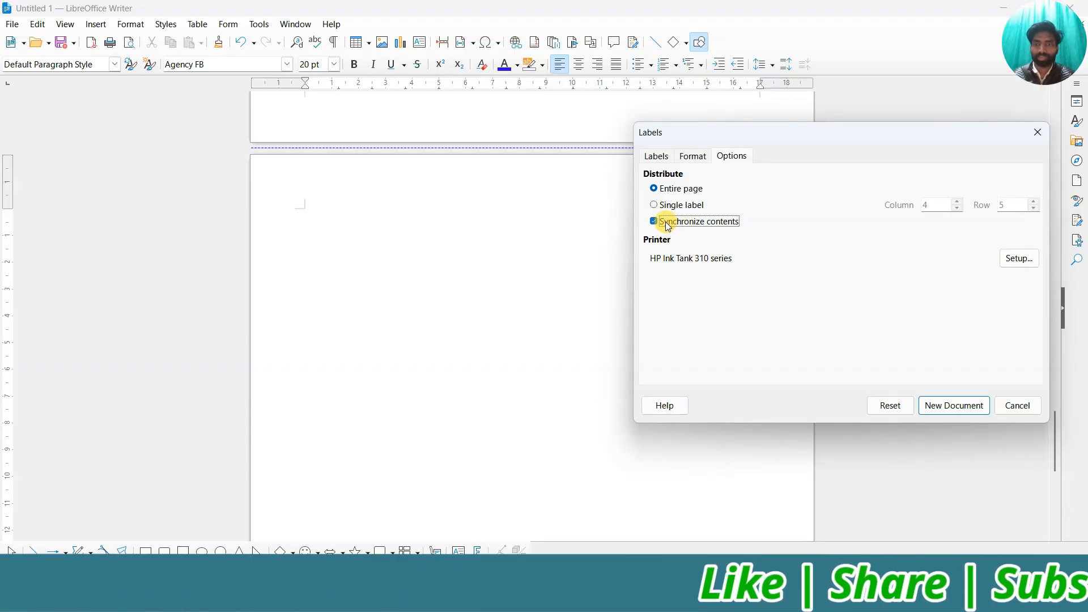
{"action": "left_click", "coordinate": [936, 404]}
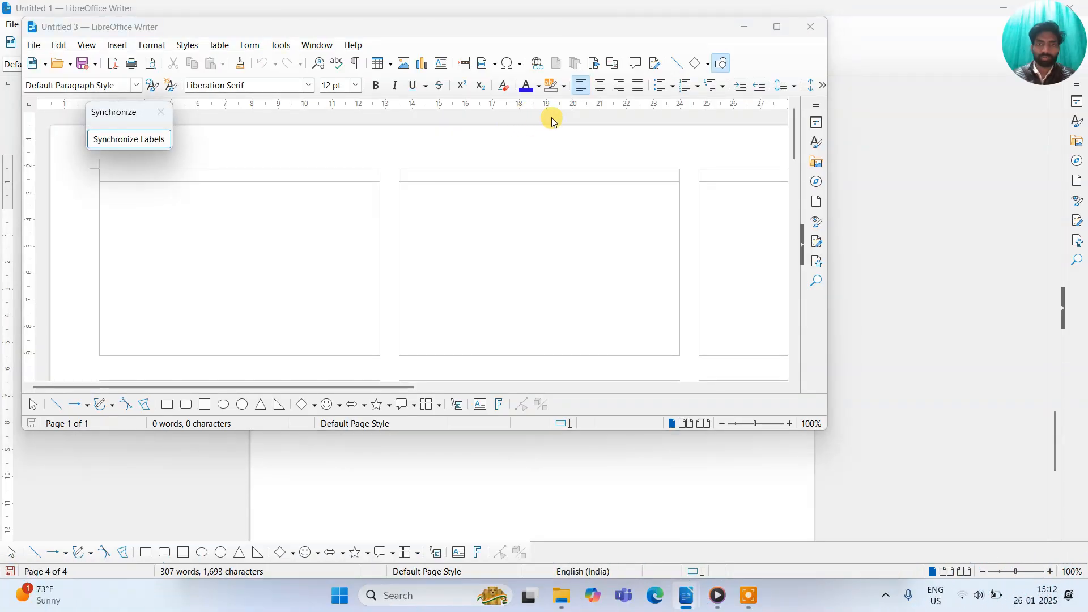
Examine the layout of the label grid in the maximized new document, down to its lower rows.
{"action": "left_click", "coordinate": [777, 28]}
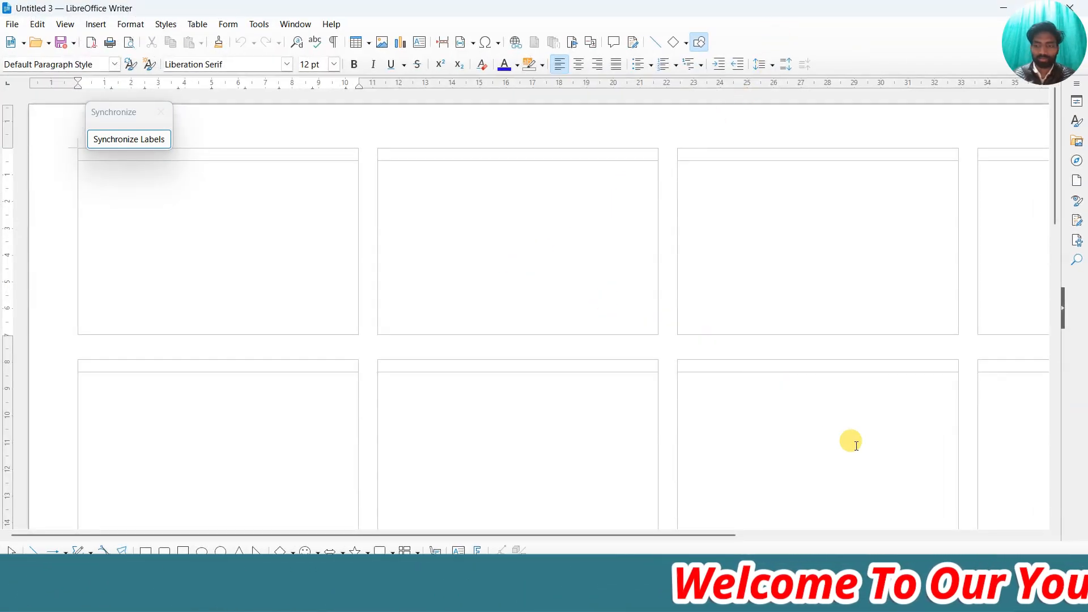
{"action": "left_click", "coordinate": [958, 569]}
{"action": "left_click", "coordinate": [958, 569]}
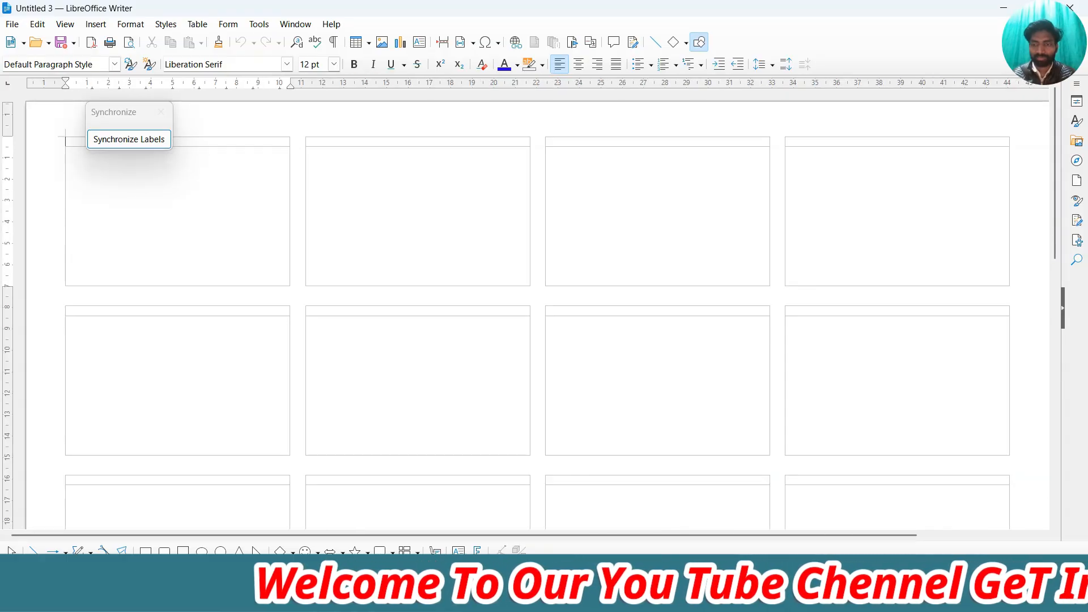
{"action": "left_click", "coordinate": [958, 569]}
{"action": "left_click", "coordinate": [958, 569]}
{"action": "left_click", "coordinate": [958, 569]}
{"action": "left_click", "coordinate": [958, 570]}
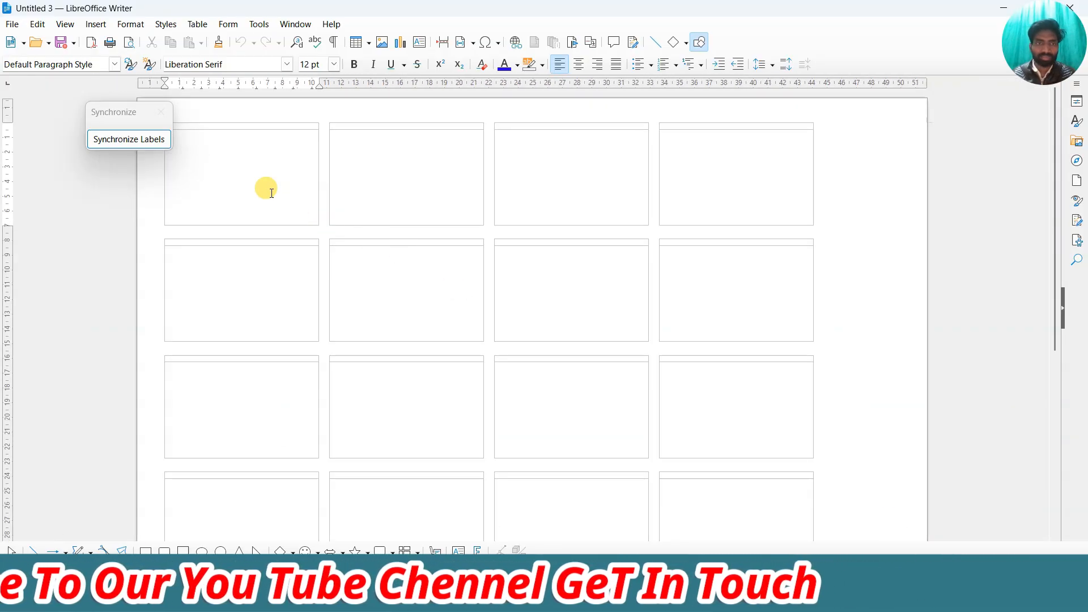
{"action": "left_click", "coordinate": [246, 148]}
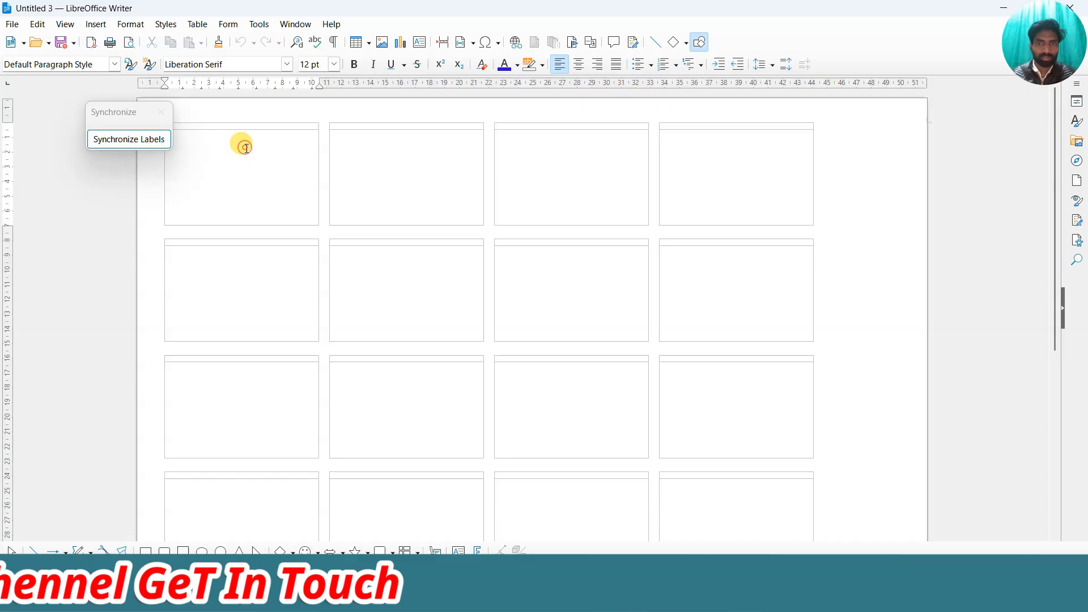
{"action": "left_click", "coordinate": [389, 154]}
{"action": "scroll", "coordinate": [699, 272], "scroll_direction": "down", "scroll_amount": 3}
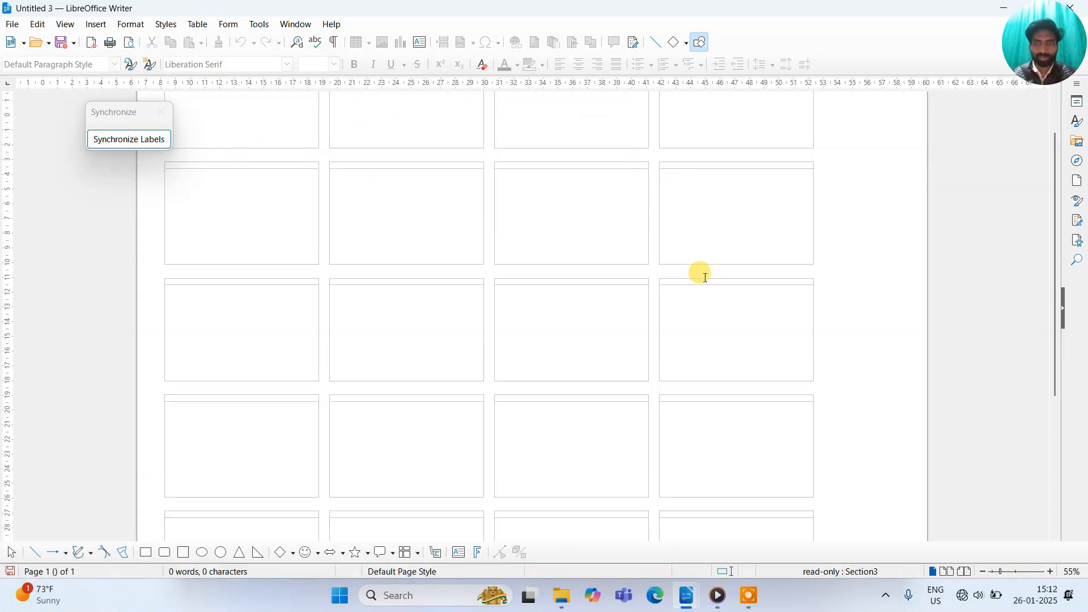
{"action": "scroll", "coordinate": [703, 278], "scroll_direction": "up", "scroll_amount": 2}
{"action": "scroll", "coordinate": [705, 282], "scroll_direction": "up", "scroll_amount": 1}
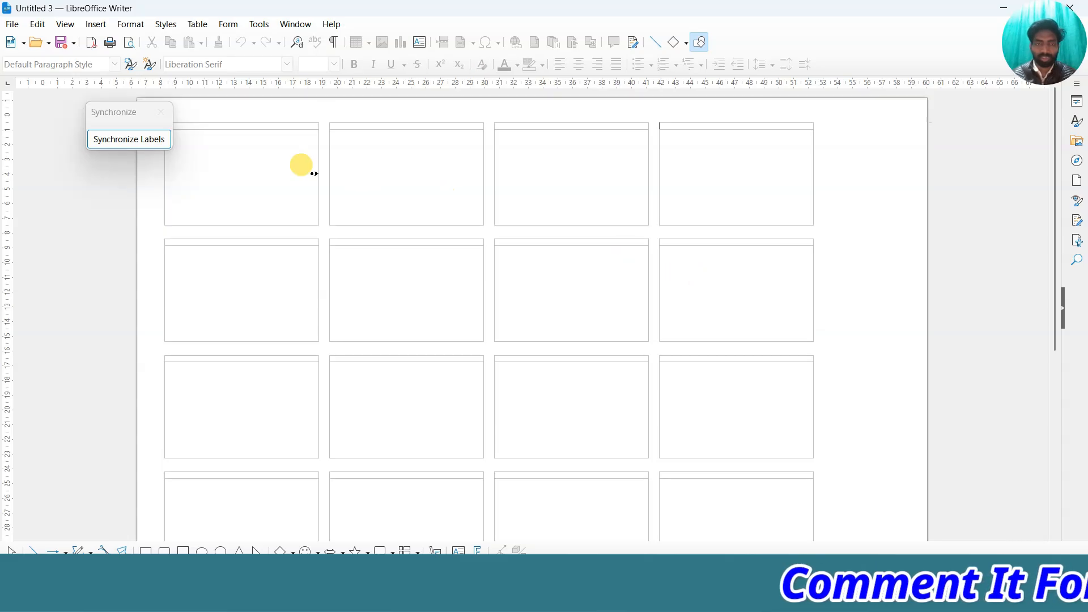
Apply a box border on all four sides of the first label's frame and view the frame's area settings.
{"action": "left_click", "coordinate": [267, 198]}
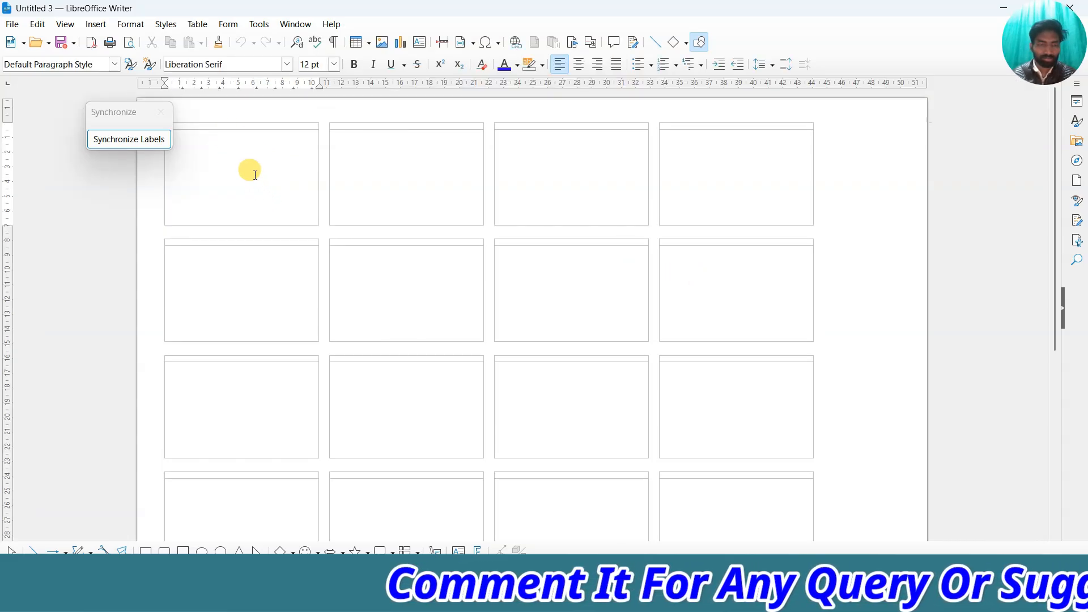
{"action": "scroll", "coordinate": [255, 174], "scroll_direction": "up", "scroll_amount": 3, "text": "ctrl"}
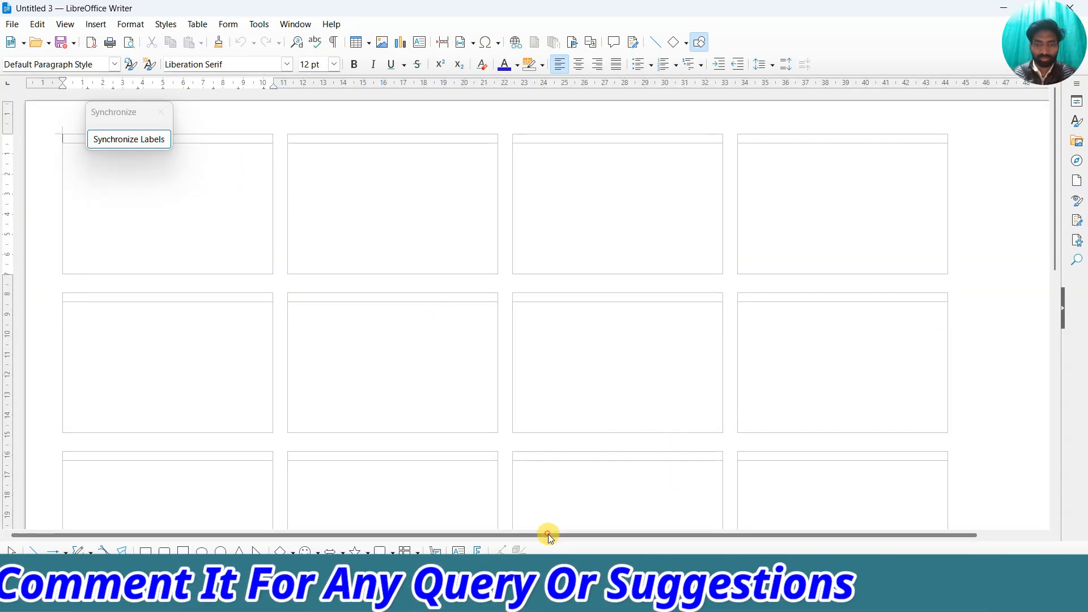
{"action": "left_click", "coordinate": [189, 136]}
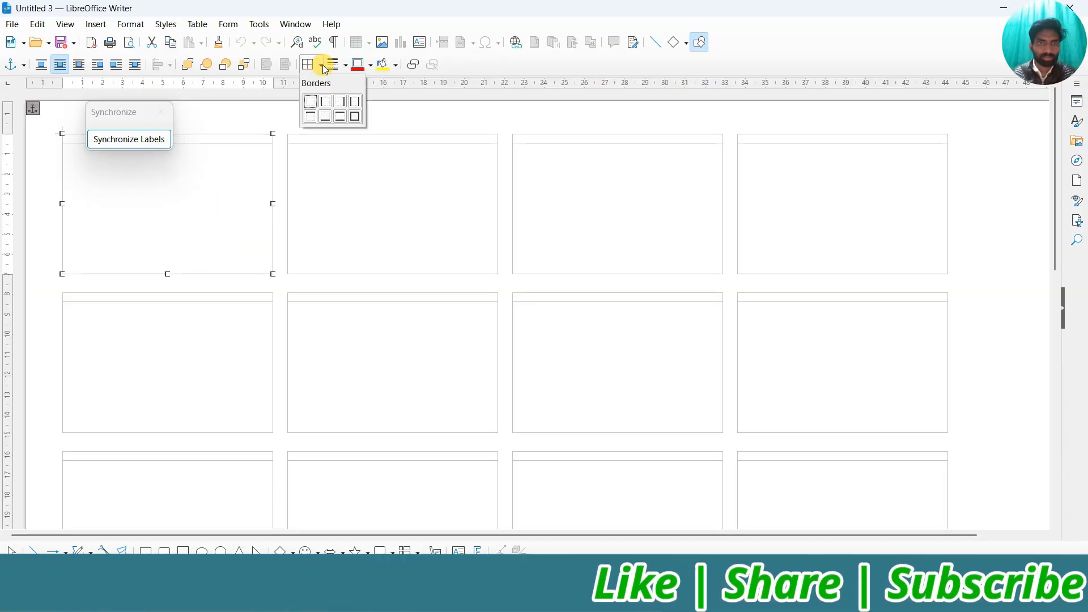
{"action": "left_click", "coordinate": [354, 117]}
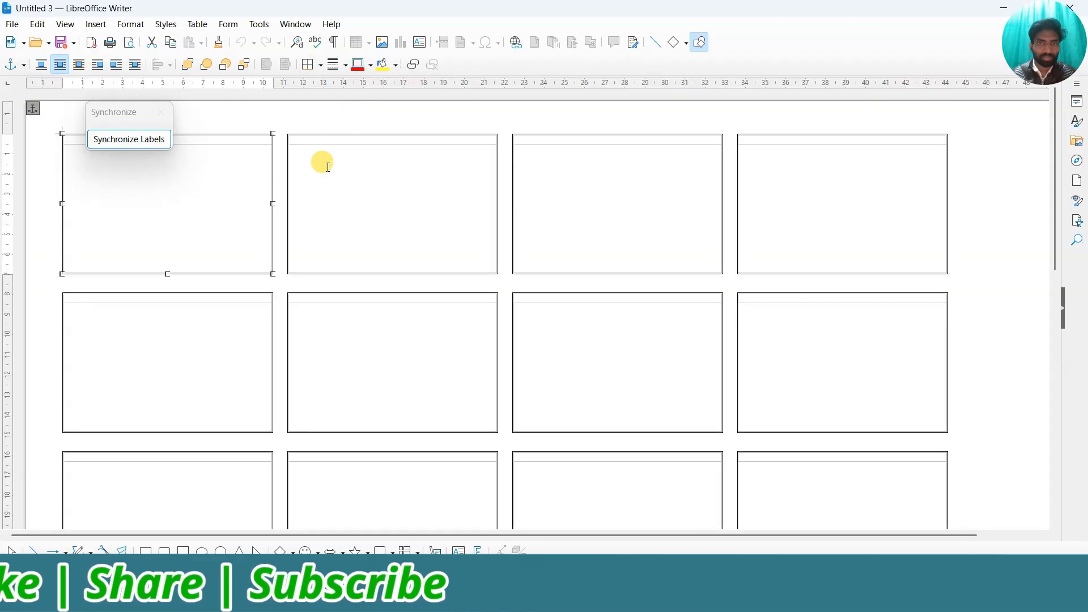
{"action": "double_click", "coordinate": [193, 142]}
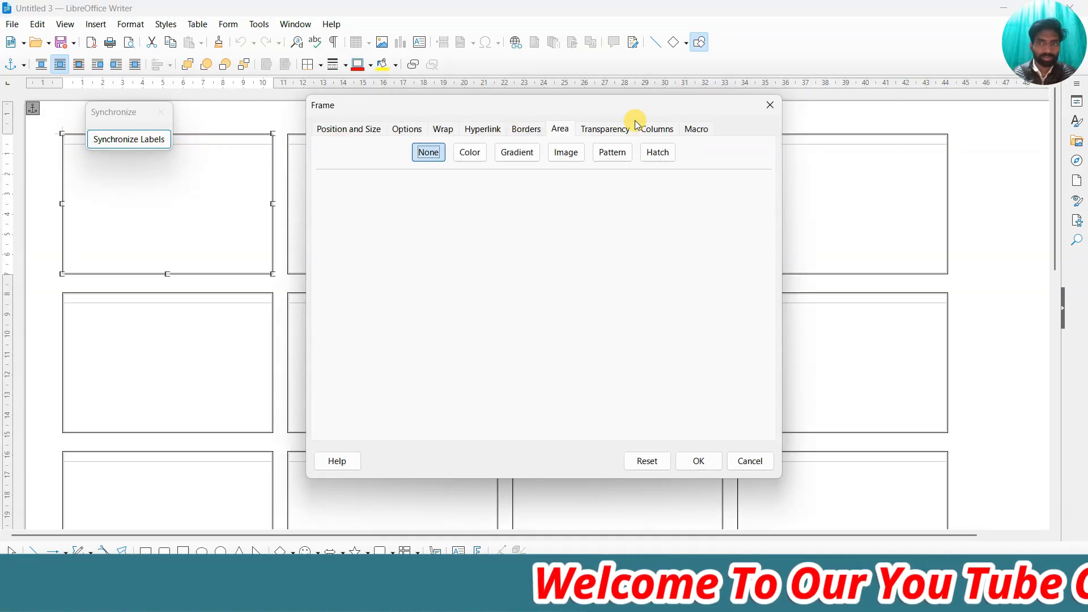
{"action": "left_click", "coordinate": [770, 105]}
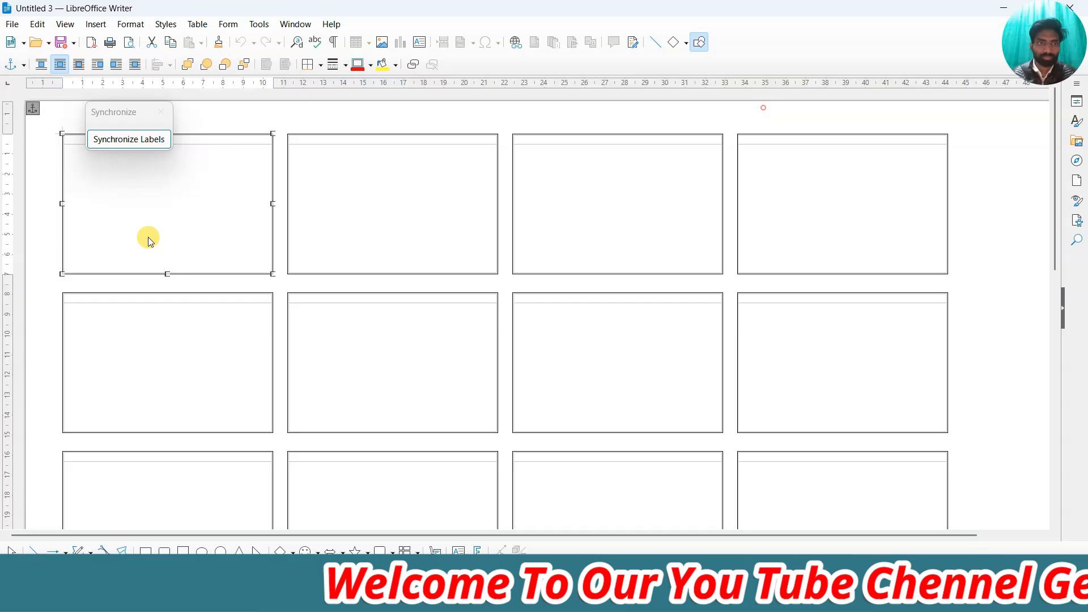
Fill the first label with blank lines and move the Synchronize window clear of it.
{"action": "left_click", "coordinate": [124, 168]}
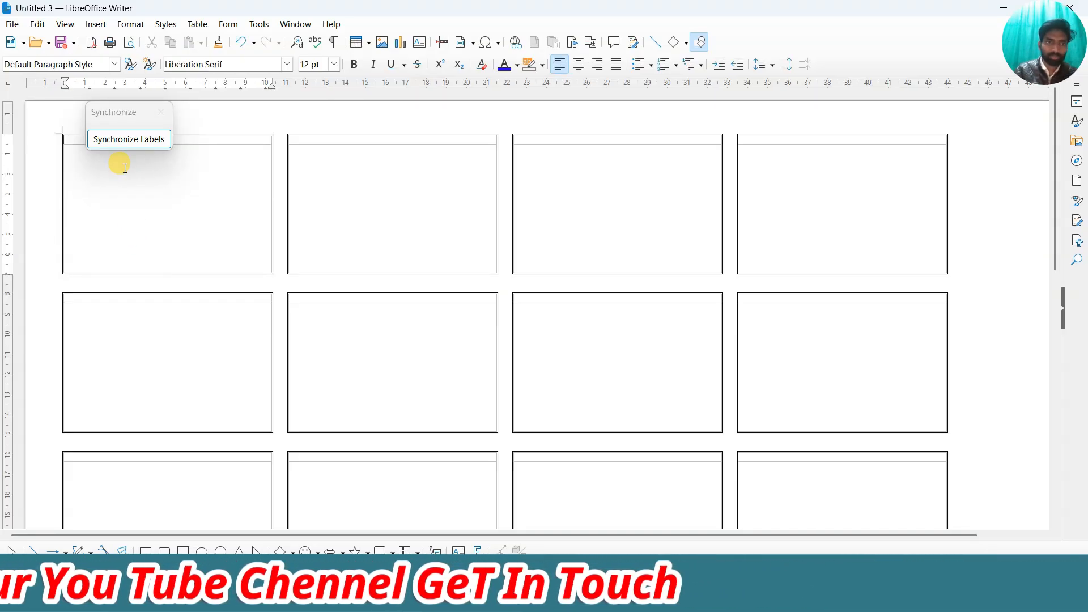
{"action": "key", "text": "Return"}
{"action": "key", "text": "Return"}
{"action": "key", "text": "Return"}
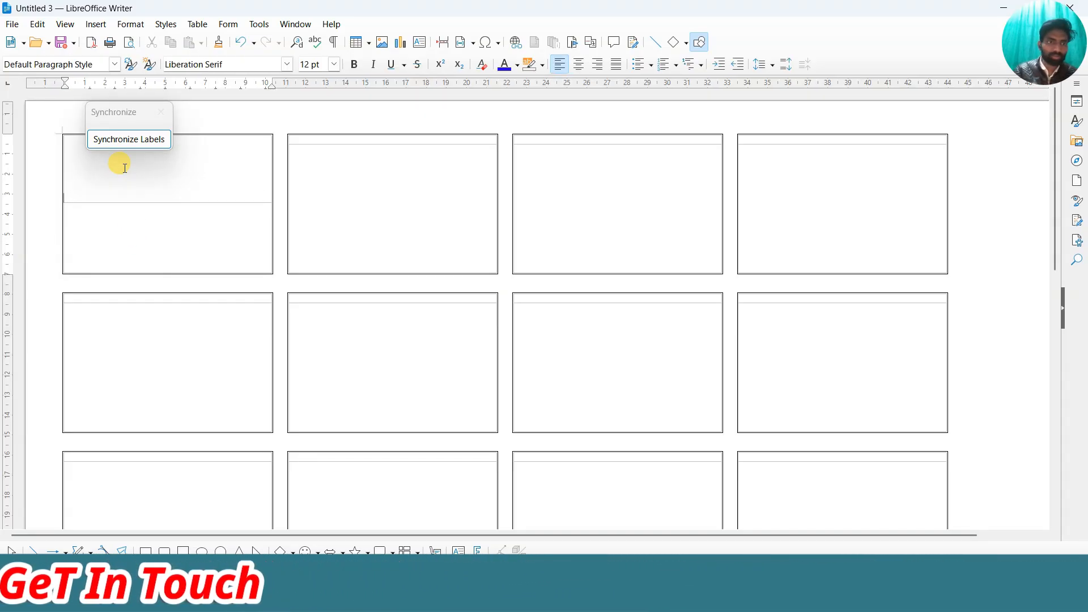
{"action": "key", "text": "Return"}
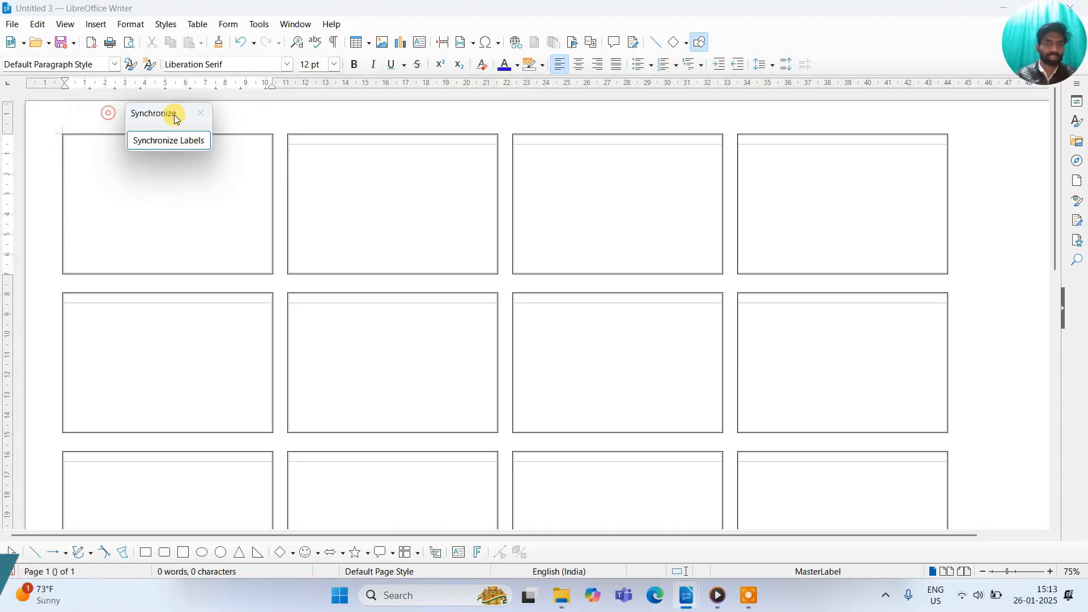
{"action": "left_click_drag", "start_coordinate": [174, 114], "coordinate": [981, 113]}
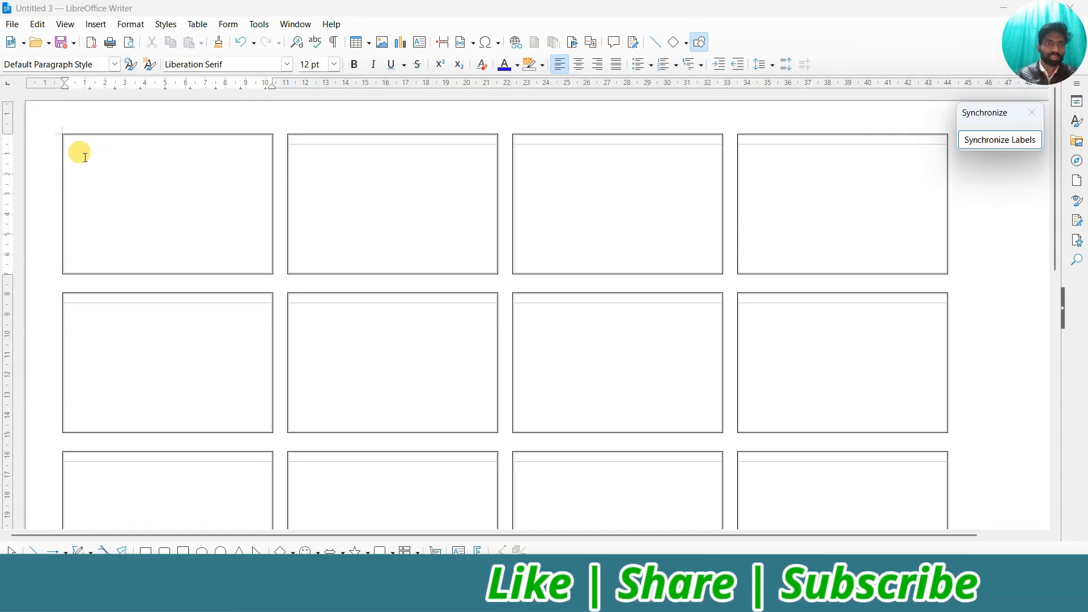
Draw a rounded rectangle about 8.5 cm wide and 1.2 cm high across the upper part of the first label.
{"action": "left_click", "coordinate": [104, 157]}
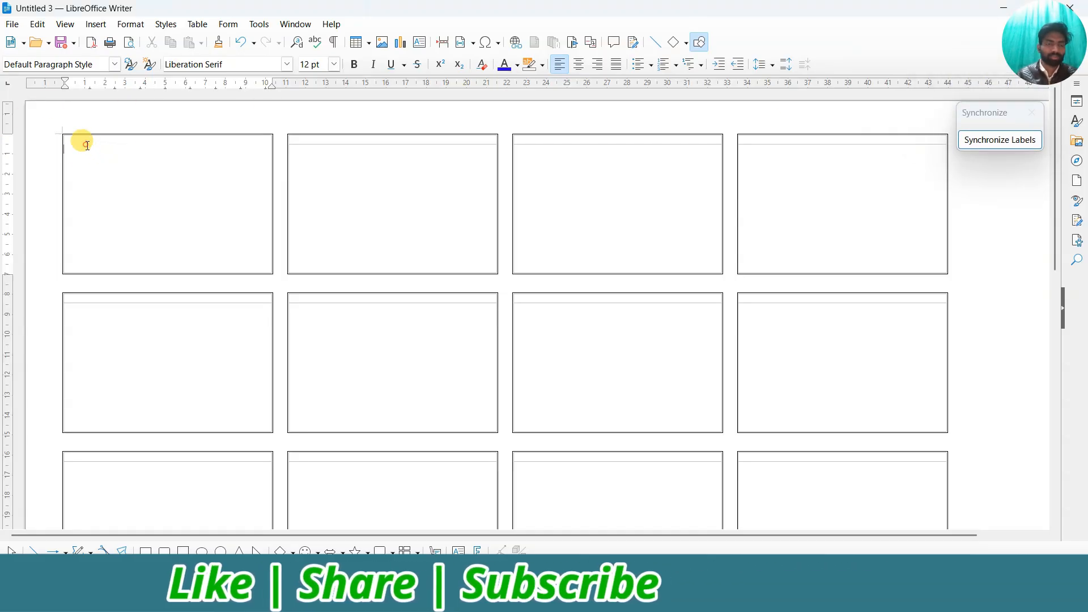
{"action": "left_click", "coordinate": [97, 25]}
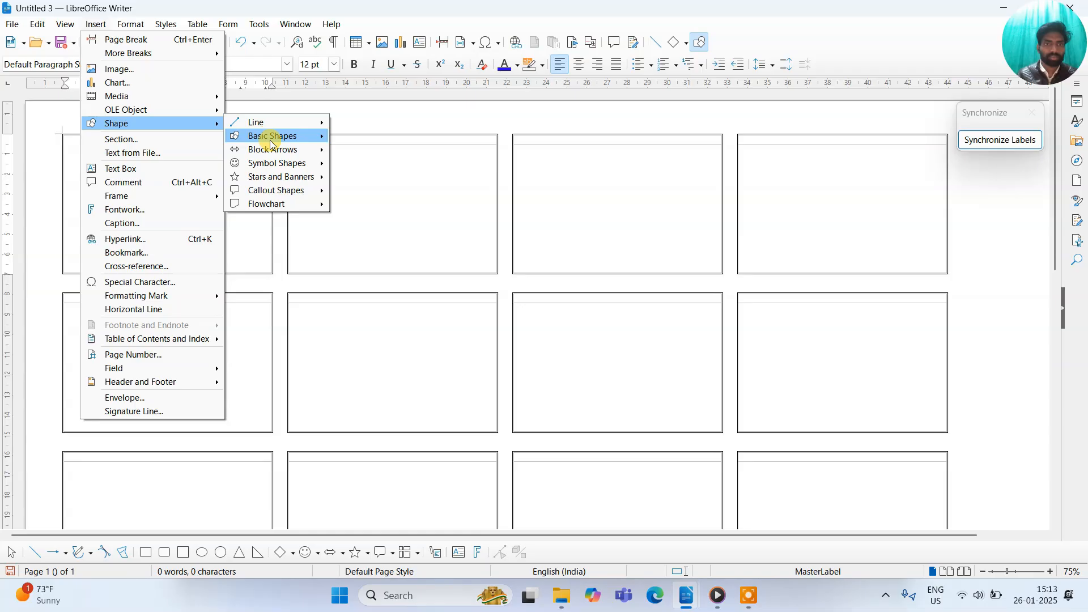
{"action": "mouse_move", "coordinate": [269, 140]}
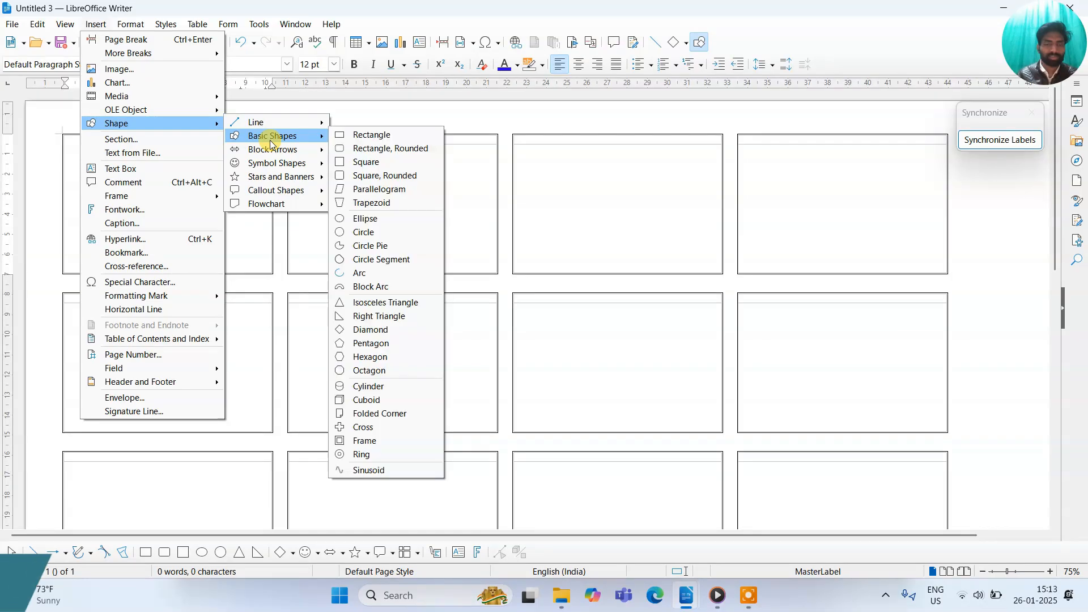
{"action": "left_click", "coordinate": [388, 149]}
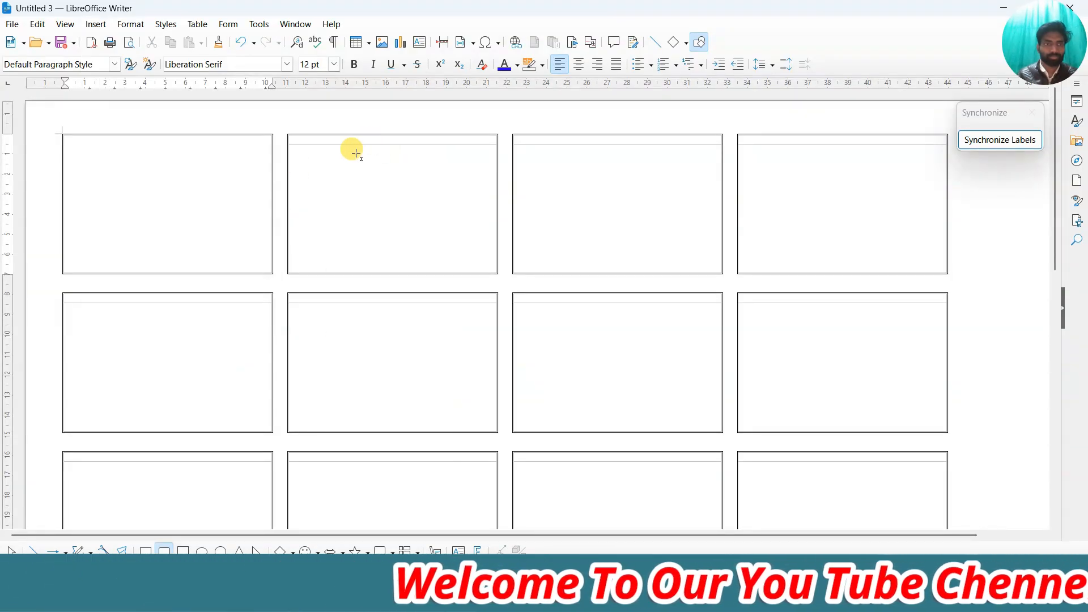
{"action": "left_click_drag", "start_coordinate": [85, 147], "coordinate": [257, 171]}
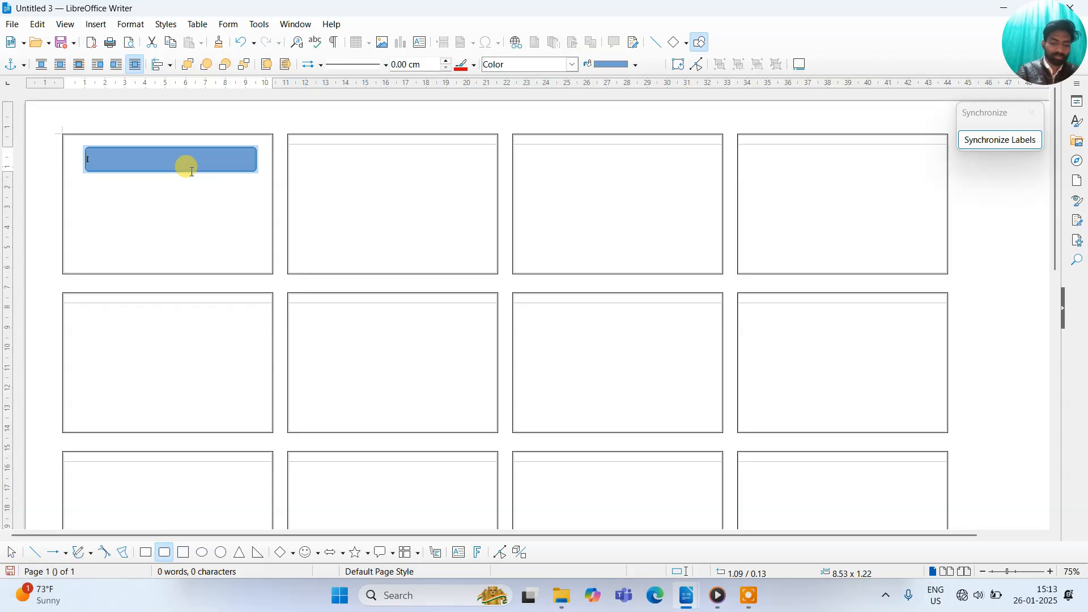
Enter the title IDENTITY CARD inside the rounded rectangle.
{"action": "type", "text": "IDENTITI"}
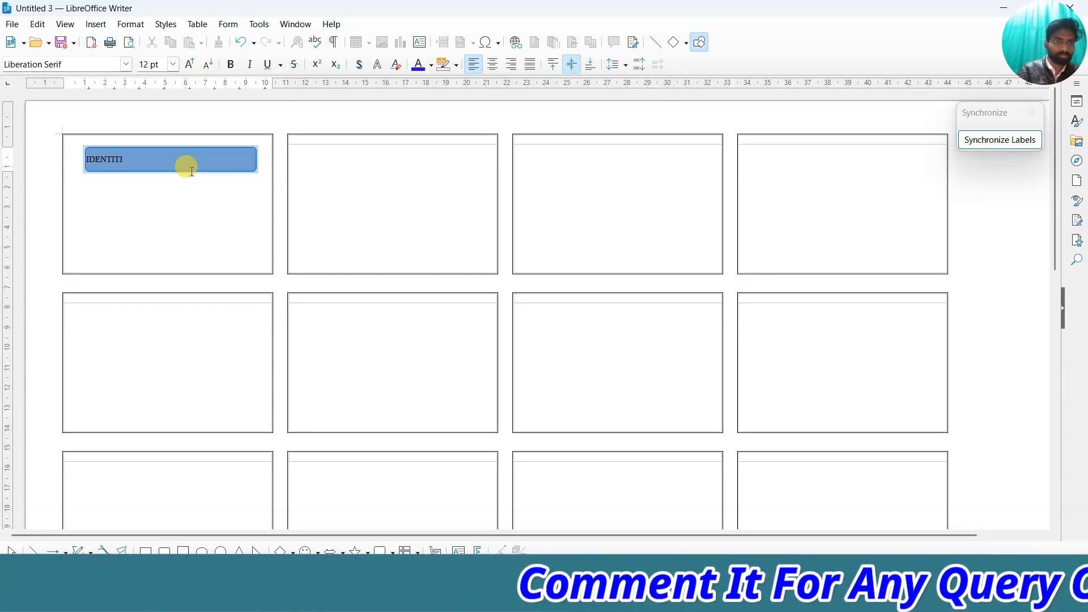
{"action": "key", "text": "BackSpace"}
{"action": "key", "text": "BackSpace"}
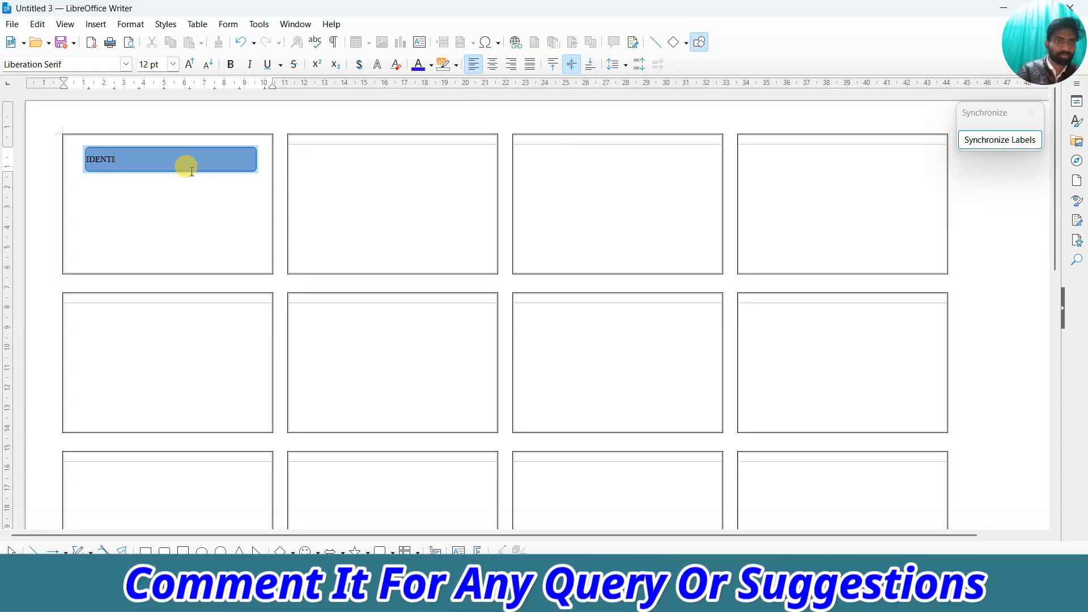
{"action": "type", "text": "TY CARD"}
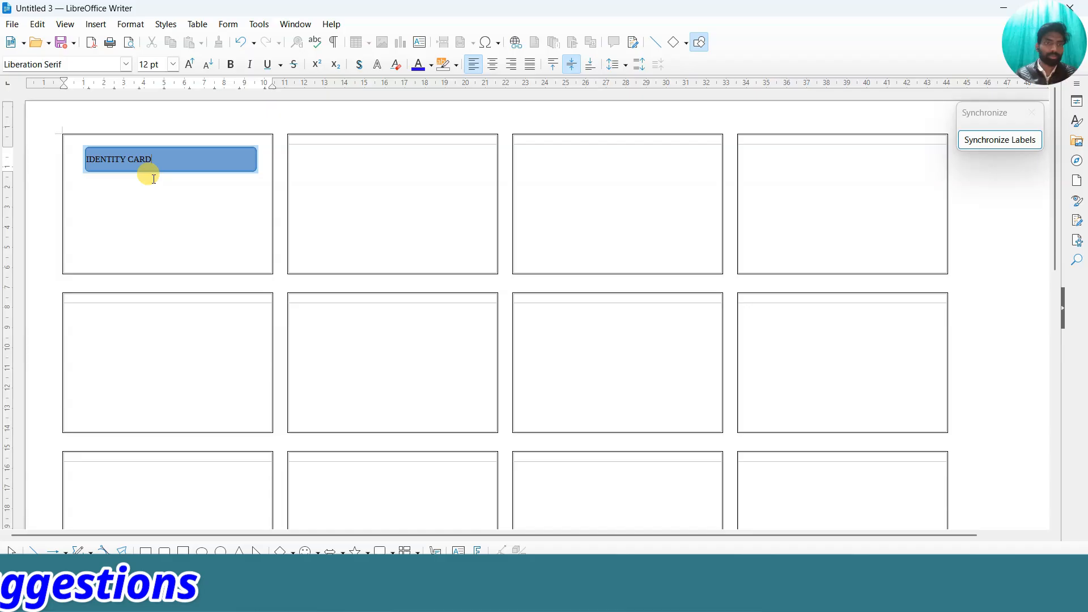
Center the IDENTITY CARD title and enlarge it to 21 pt.
{"action": "left_click_drag", "start_coordinate": [153, 160], "coordinate": [98, 161]}
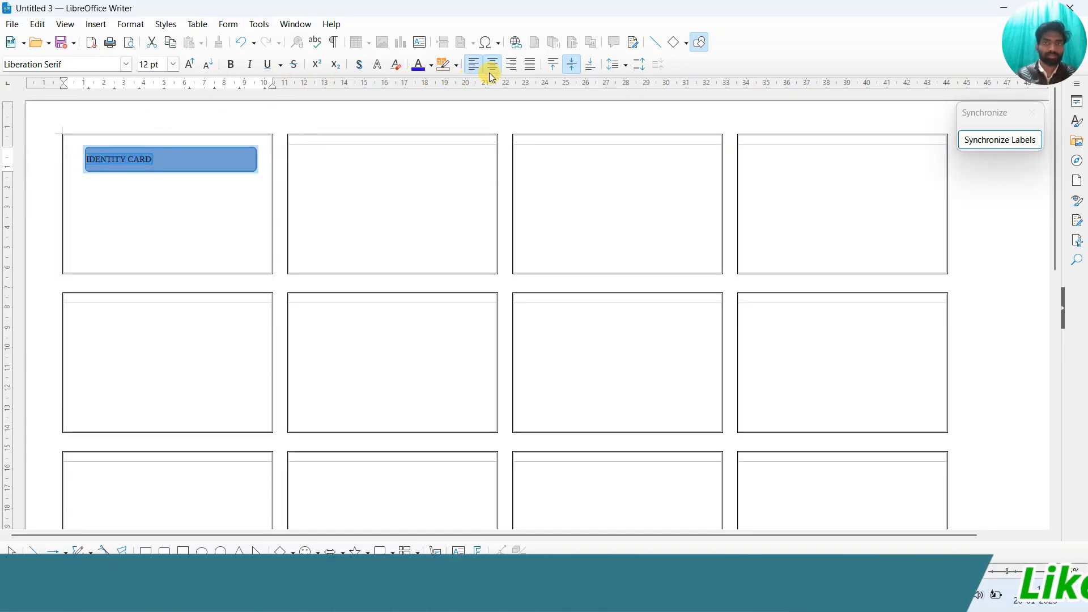
{"action": "left_click", "coordinate": [188, 64]}
{"action": "left_click", "coordinate": [187, 64]}
{"action": "left_click", "coordinate": [188, 64]}
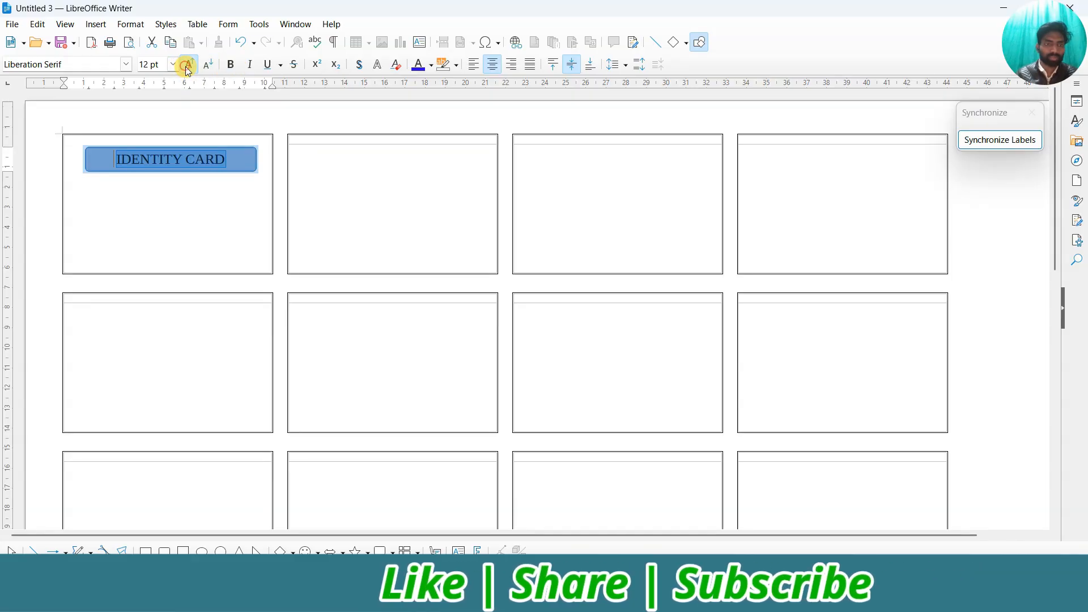
{"action": "left_click", "coordinate": [187, 64]}
Set the title's font to Agency FB and enlarge the text by three more increments.
{"action": "left_click", "coordinate": [126, 64]}
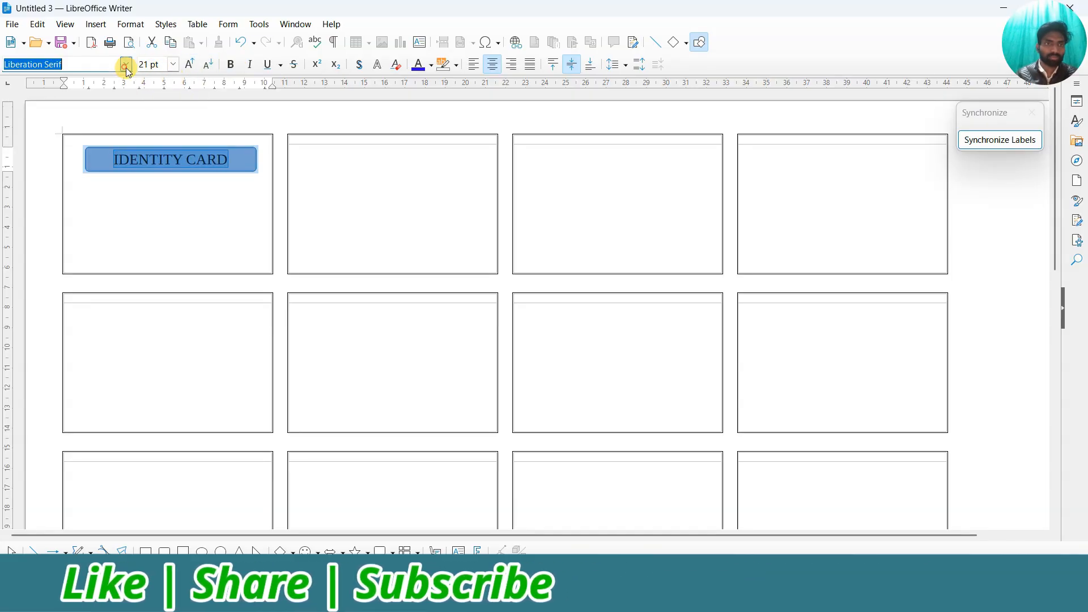
{"action": "scroll", "coordinate": [147, 159], "scroll_direction": "up", "scroll_amount": 3}
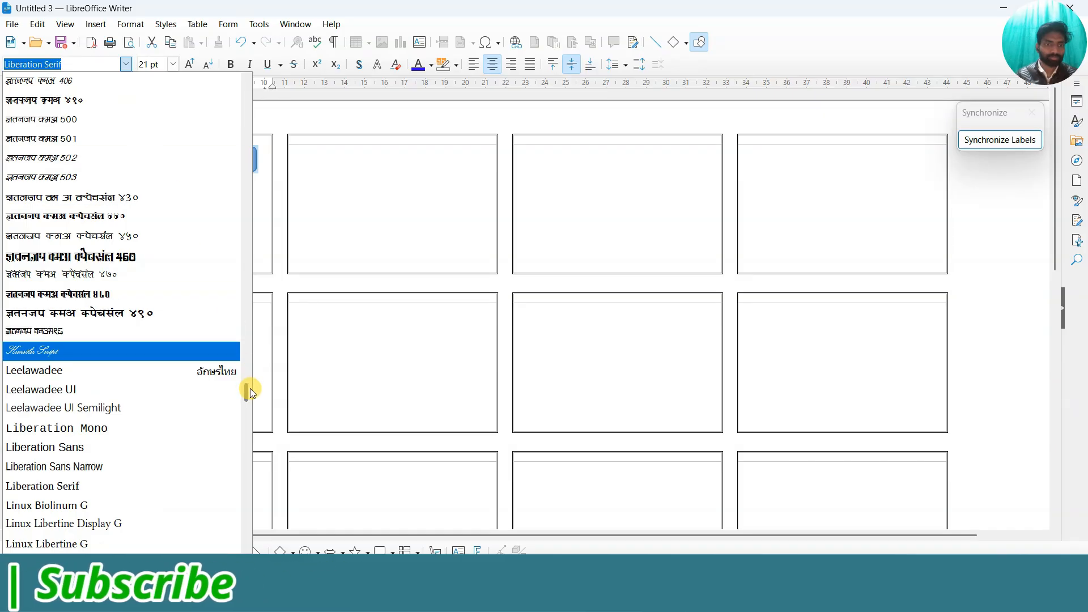
{"action": "left_click_drag", "start_coordinate": [250, 389], "coordinate": [244, 83]}
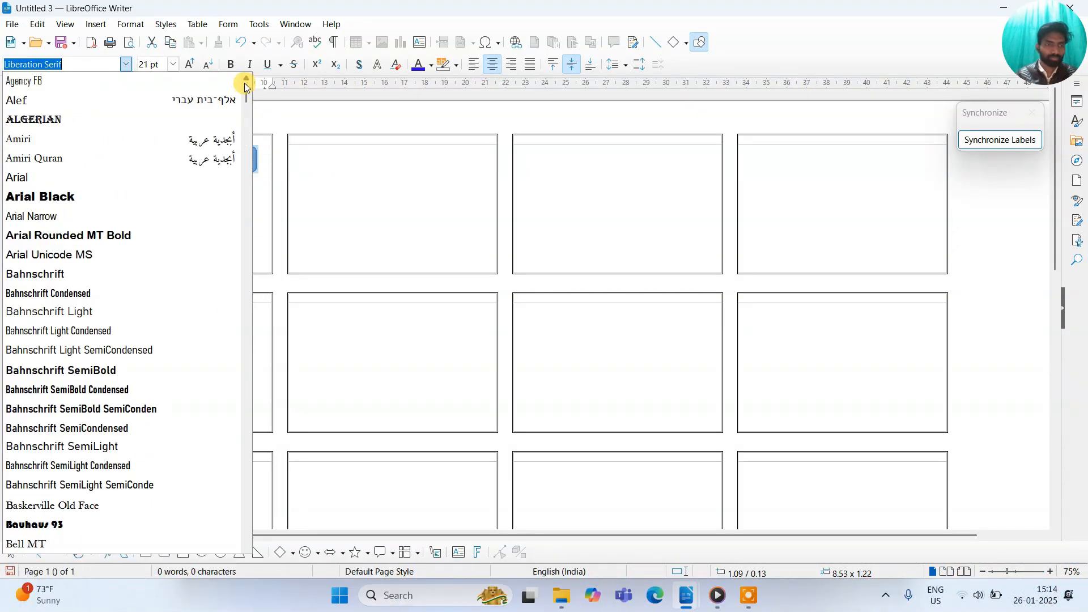
{"action": "left_click", "coordinate": [104, 85]}
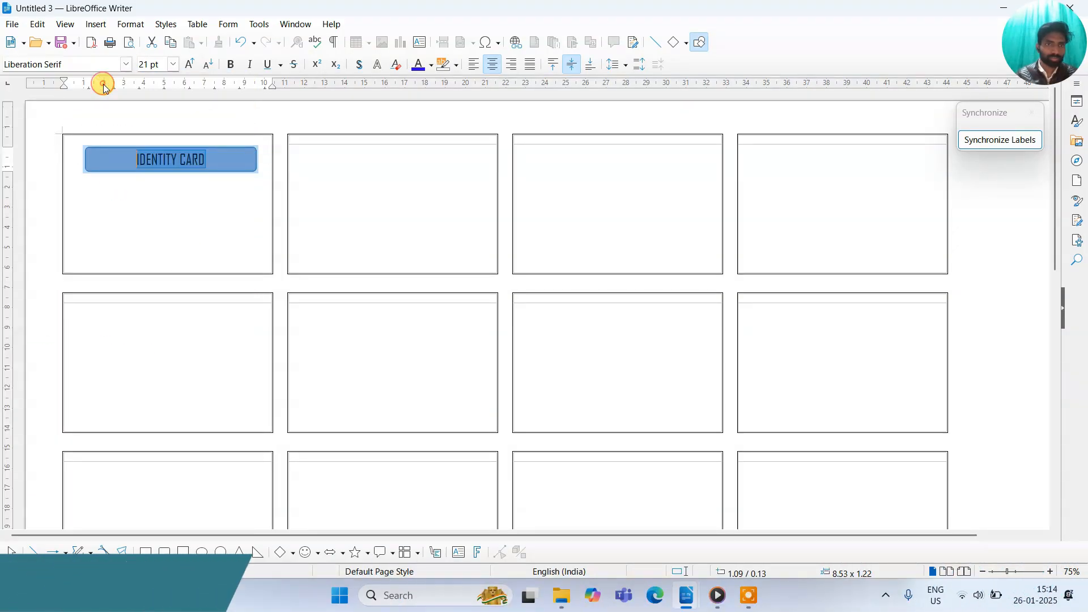
{"action": "left_click", "coordinate": [189, 66]}
{"action": "left_click", "coordinate": [190, 66]}
{"action": "left_click", "coordinate": [190, 67]}
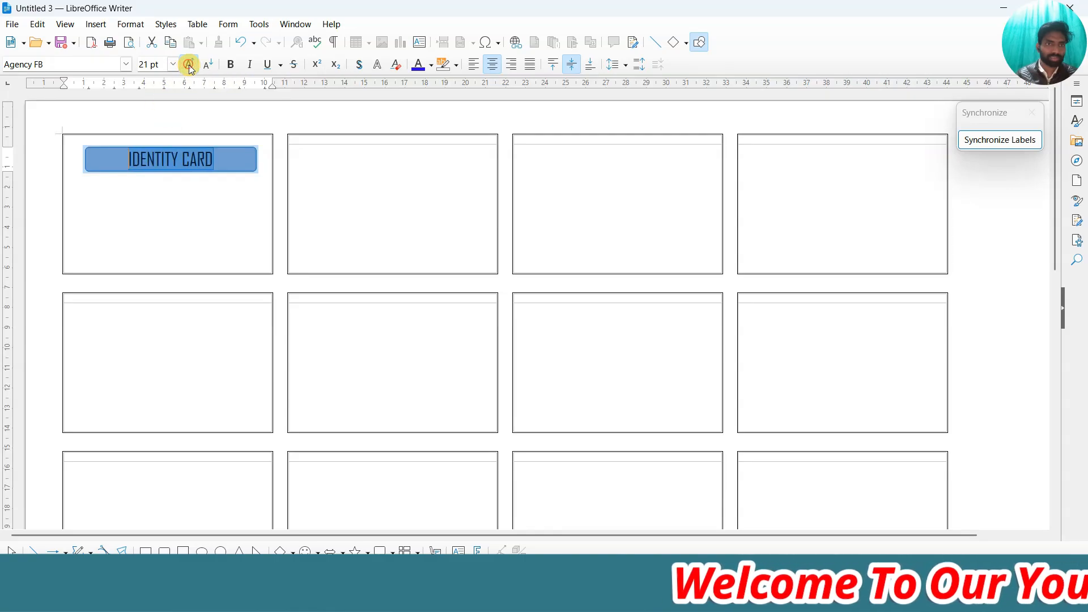
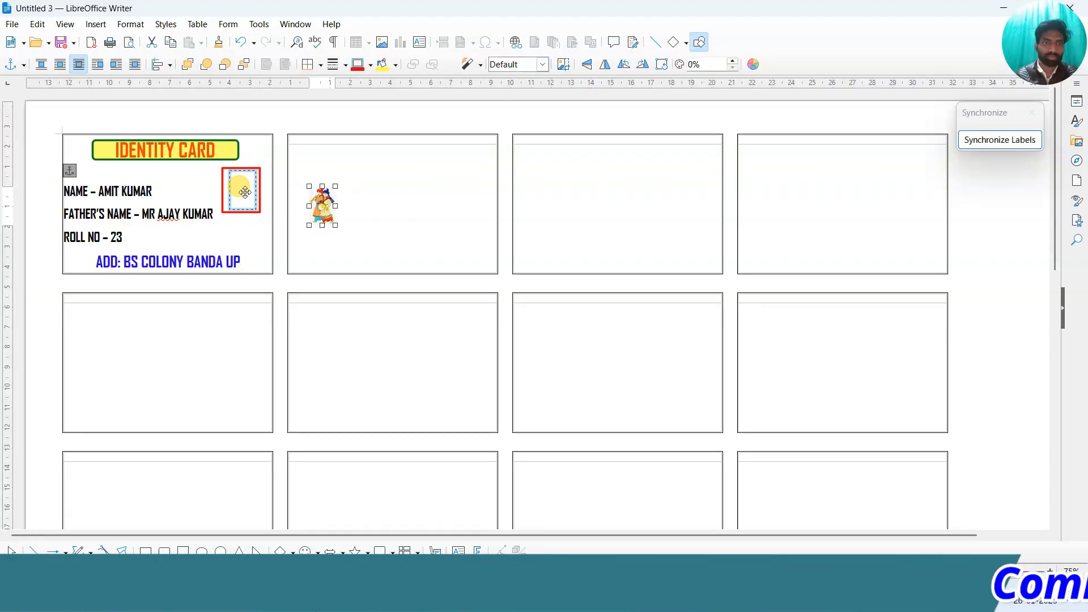
Move the picture aside within the second label and fill the red-bordered photo box with green.
{"action": "left_click_drag", "start_coordinate": [364, 217], "coordinate": [384, 219]}
{"action": "left_click", "coordinate": [246, 195]}
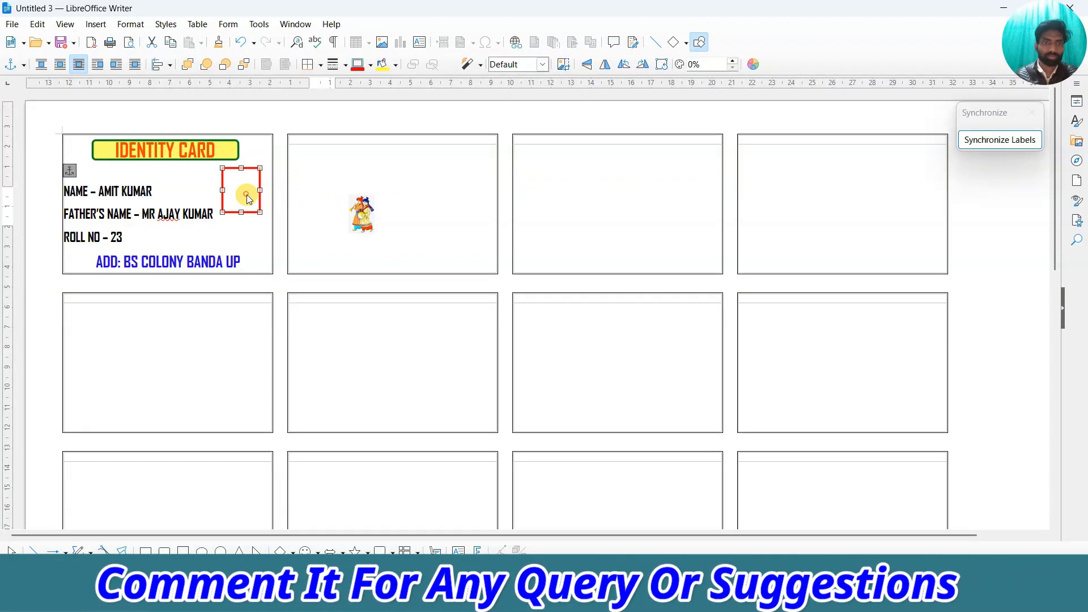
{"action": "left_click", "coordinate": [636, 65]}
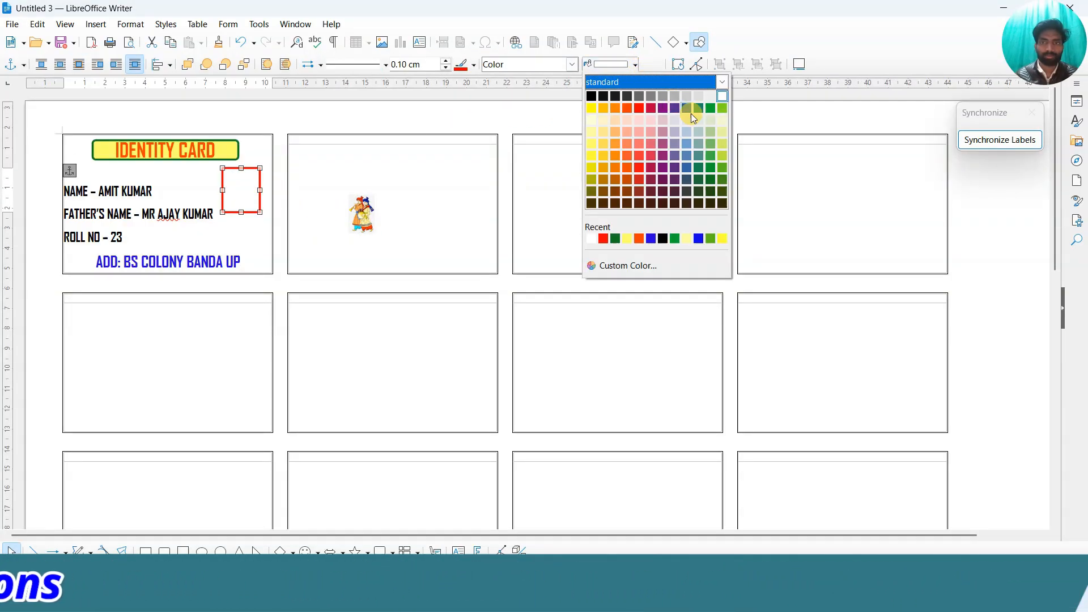
{"action": "left_click", "coordinate": [712, 181]}
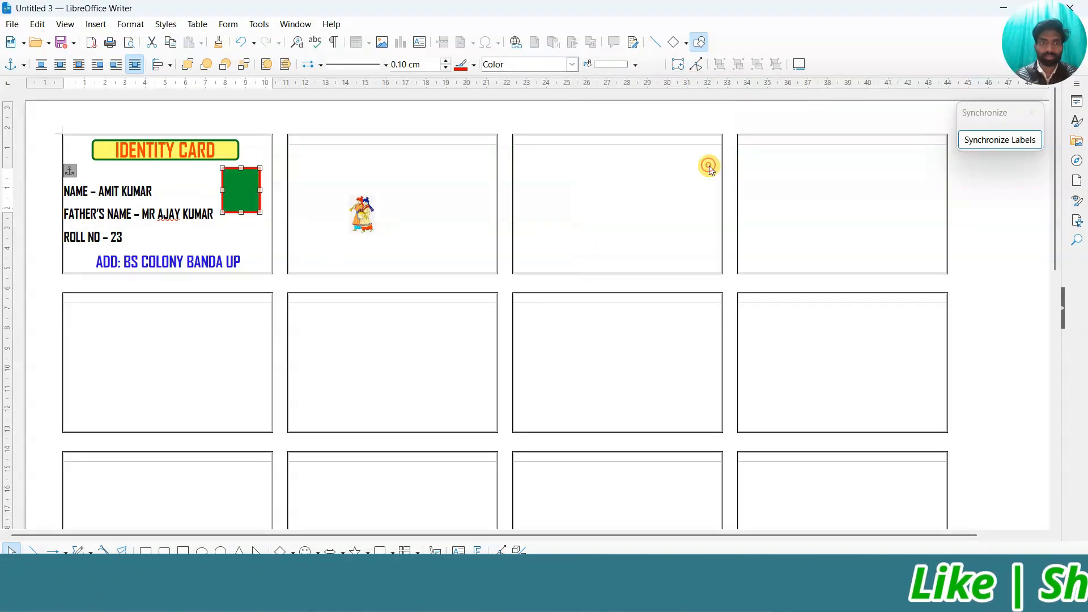
Shift the photo box slightly toward the first label's edge and place the picture on it.
{"action": "double_click", "coordinate": [364, 214]}
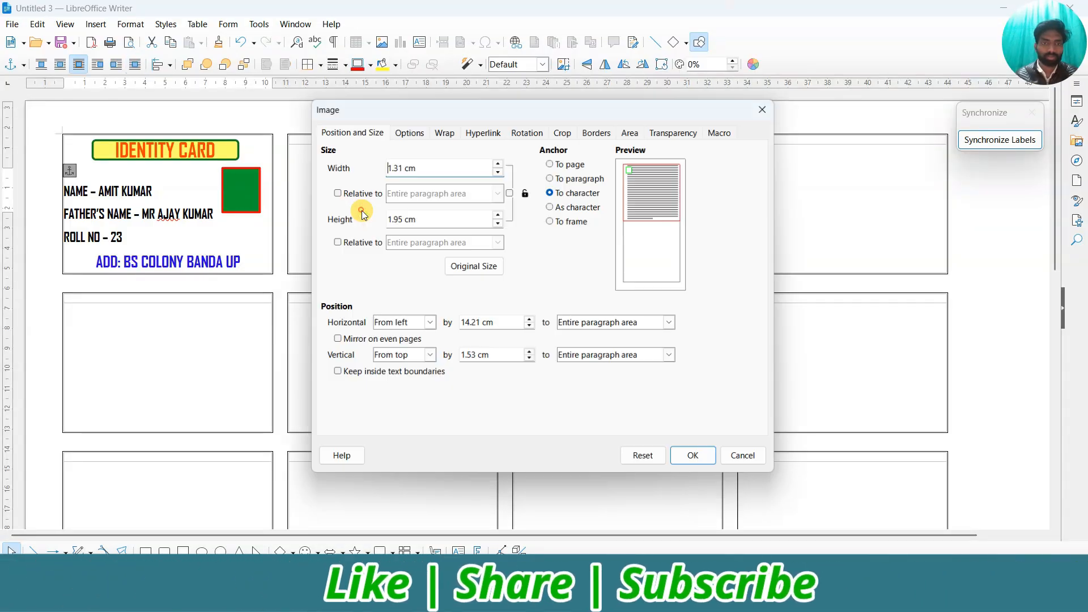
{"action": "left_click", "coordinate": [766, 107]}
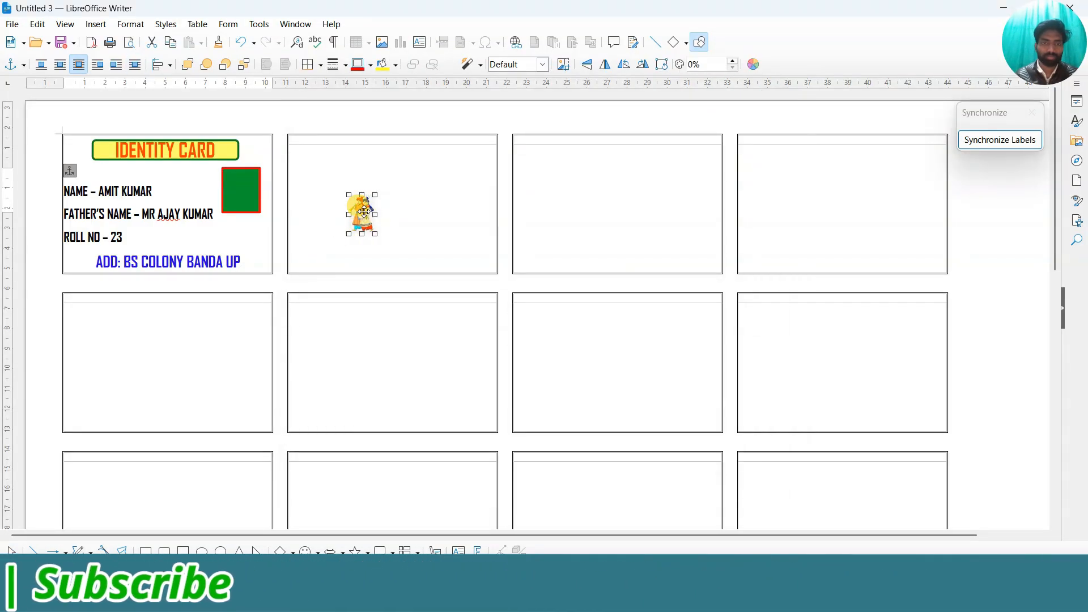
{"action": "left_click_drag", "start_coordinate": [261, 193], "coordinate": [236, 186]}
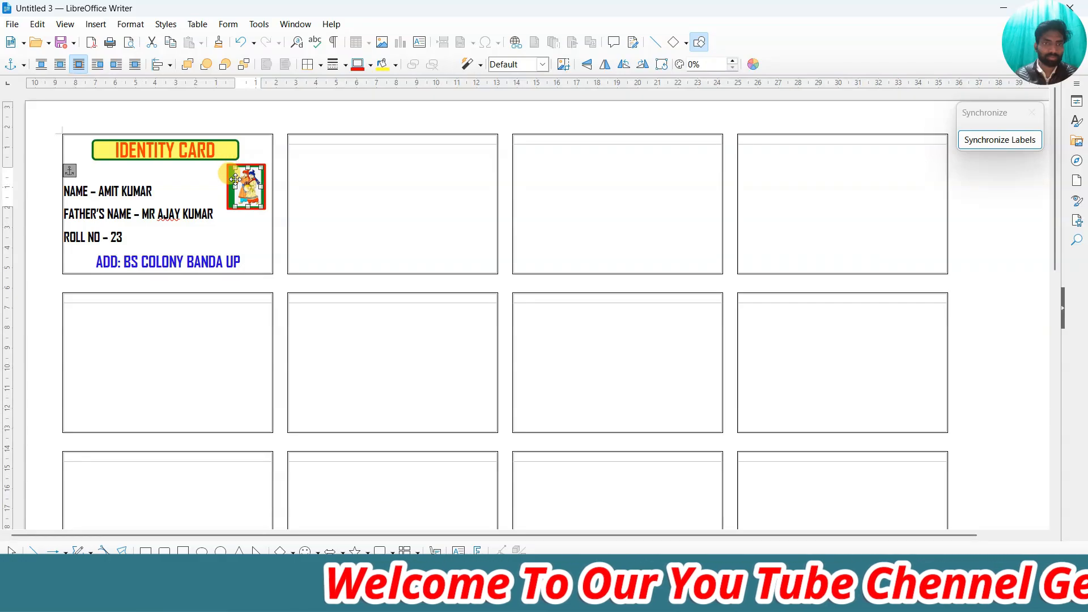
Move the picture below the photo box and change the box's fill to white.
{"action": "left_click_drag", "start_coordinate": [243, 183], "coordinate": [249, 242]}
{"action": "left_click", "coordinate": [245, 191]}
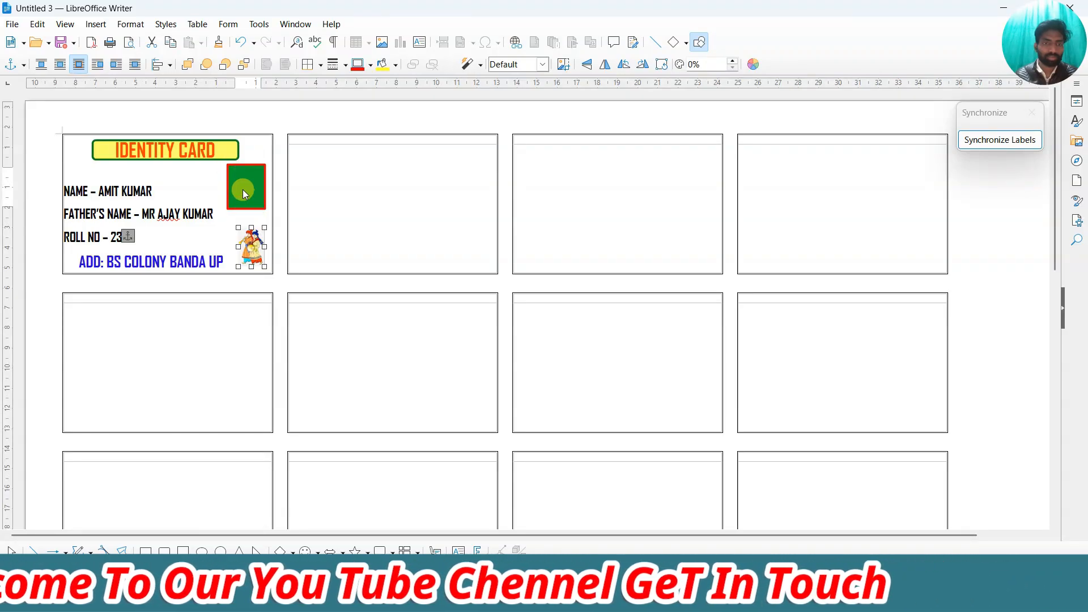
{"action": "left_click", "coordinate": [633, 65]}
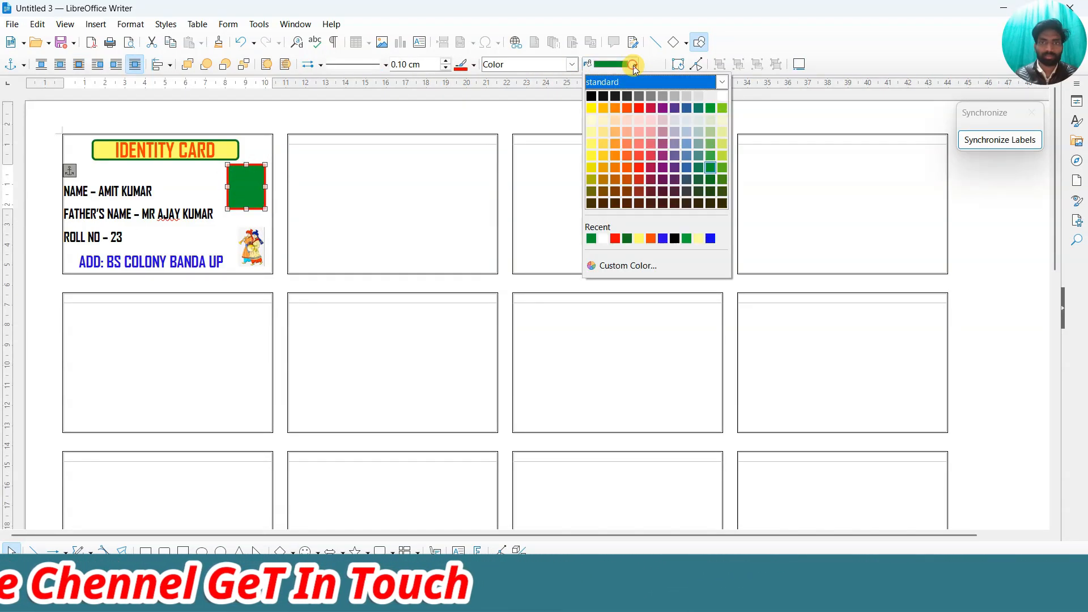
{"action": "left_click", "coordinate": [724, 96]}
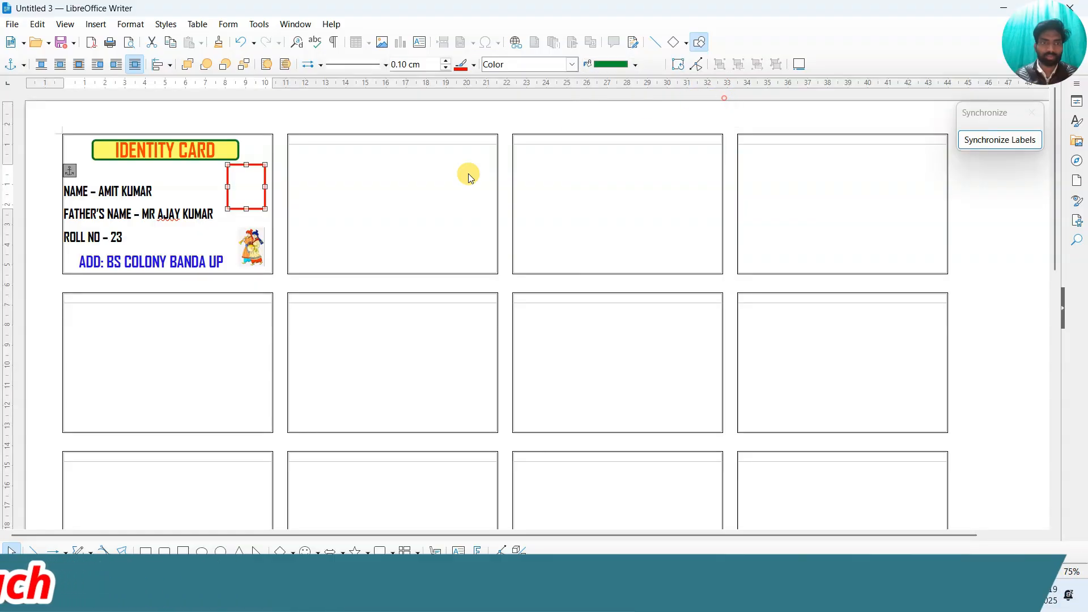
Place the picture inside the red-bordered photo box of the first label and deselect it.
{"action": "left_click", "coordinate": [253, 248]}
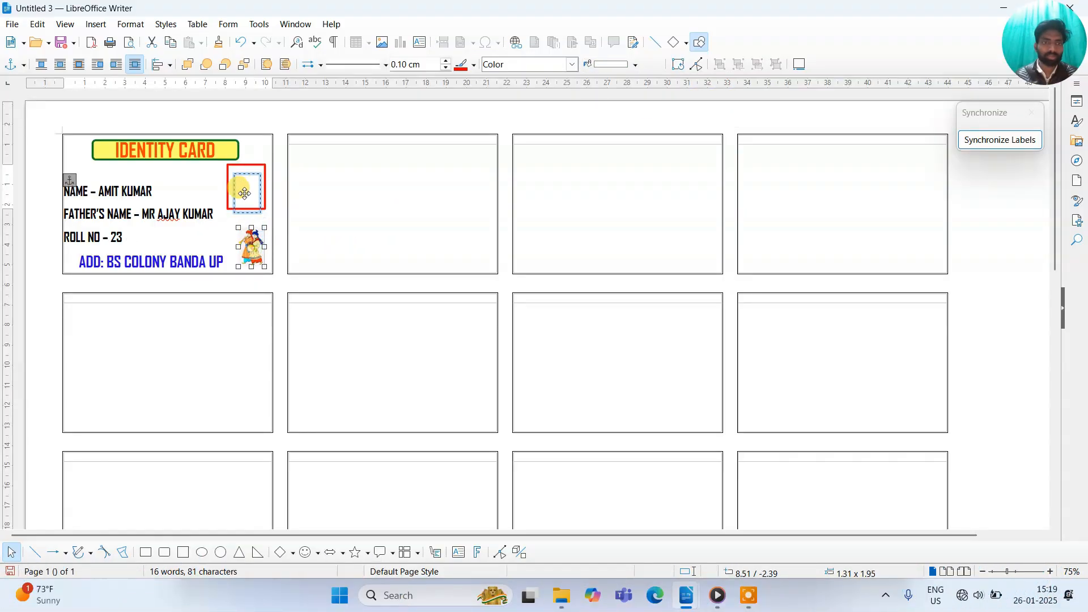
{"action": "left_click_drag", "start_coordinate": [243, 188], "coordinate": [246, 188]}
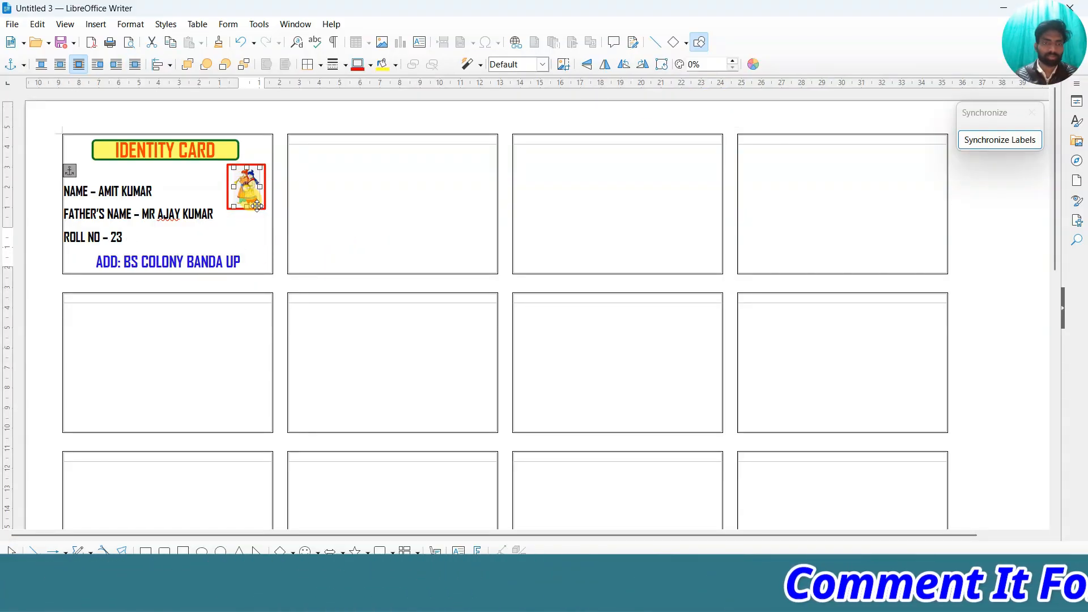
{"action": "left_click", "coordinate": [256, 234]}
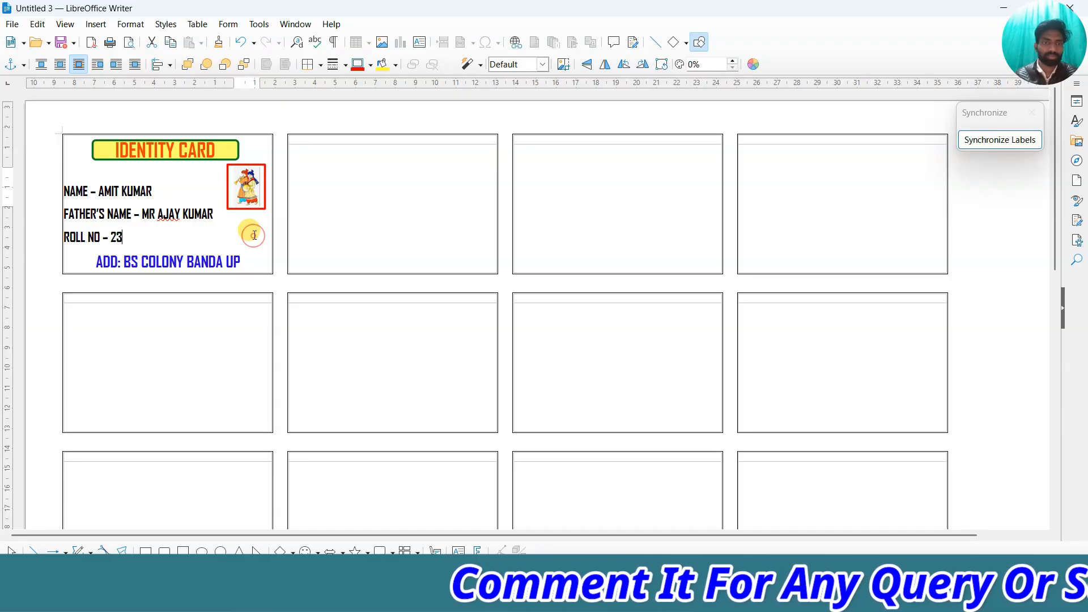
{"action": "left_click", "coordinate": [247, 189]}
{"action": "left_click", "coordinate": [336, 216]}
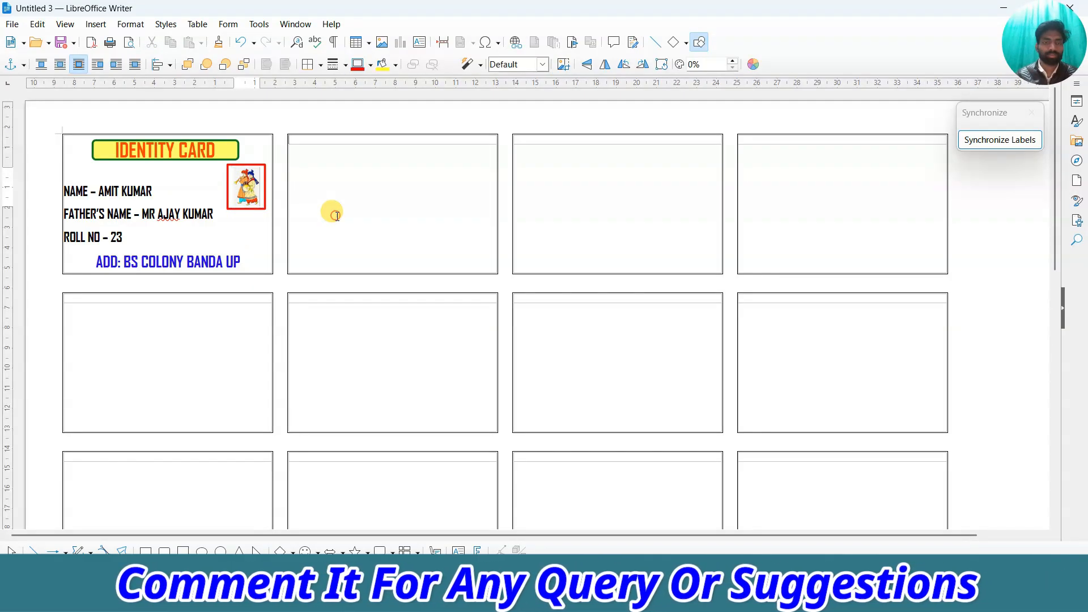
Put the text cursor back in the first label and bring the Synchronize window closer to it.
{"action": "left_click", "coordinate": [187, 207]}
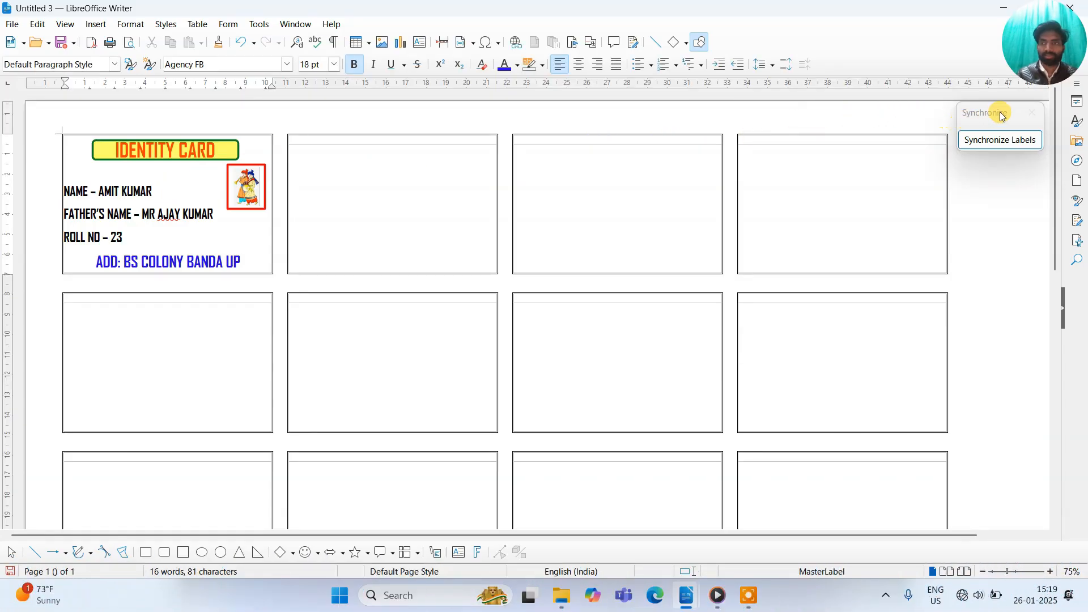
{"action": "left_click_drag", "start_coordinate": [992, 112], "coordinate": [284, 83]}
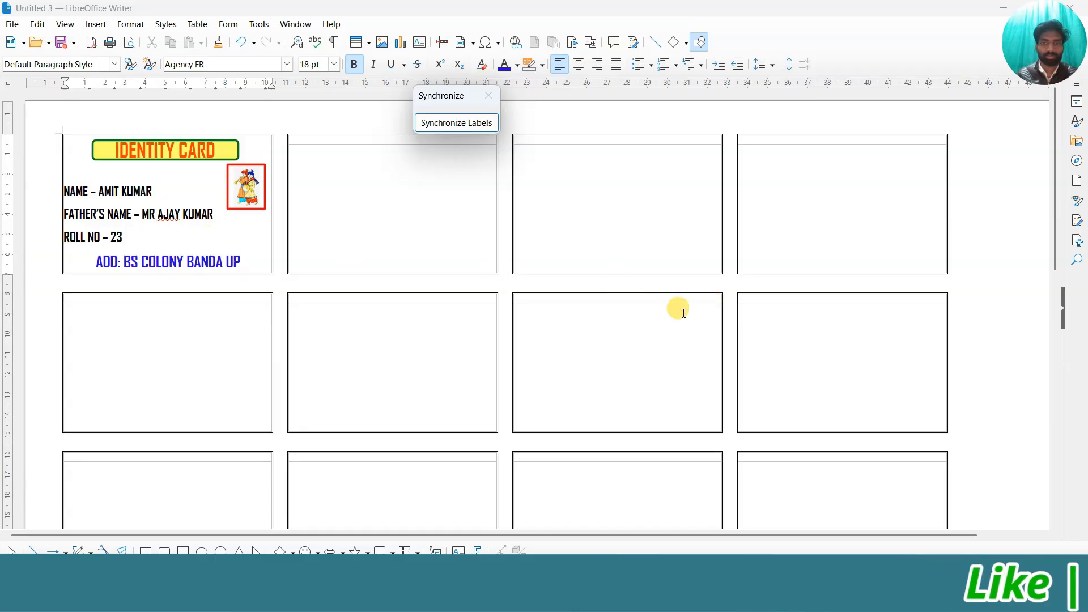
Synchronize the labels to copy the first identity card to all of them, and check the whole sheet.
{"action": "left_click", "coordinate": [451, 123]}
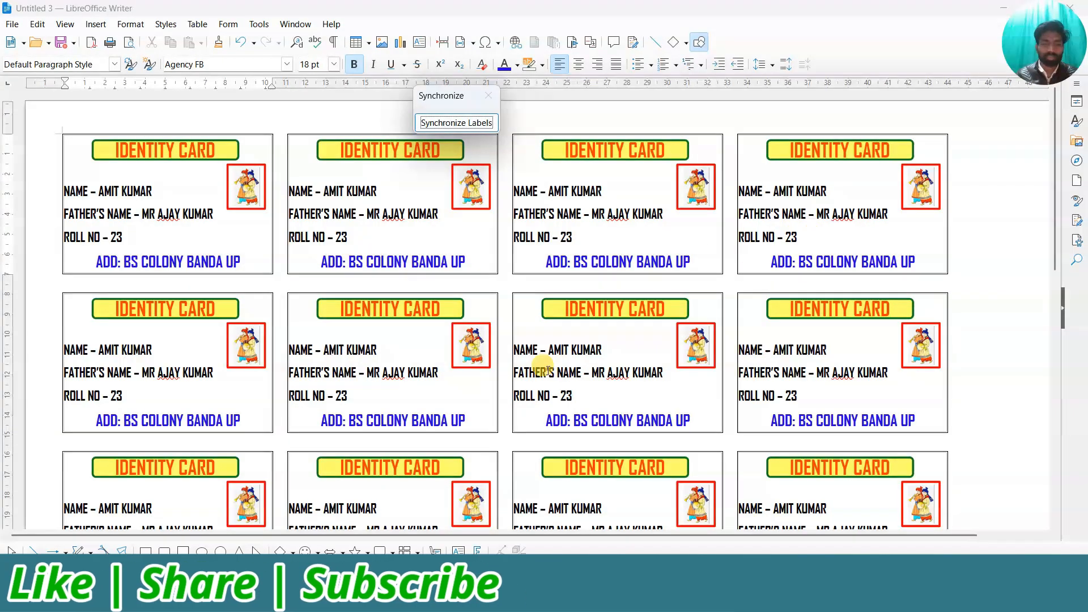
{"action": "scroll", "coordinate": [547, 371], "scroll_direction": "down", "scroll_amount": 10}
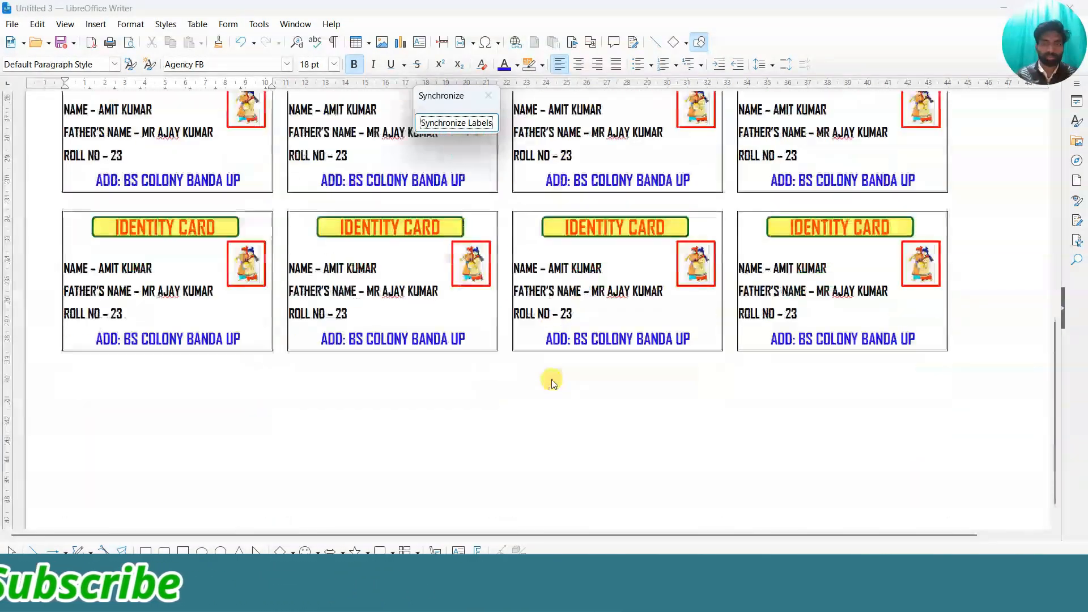
{"action": "scroll", "coordinate": [552, 383], "scroll_direction": "up", "scroll_amount": 15}
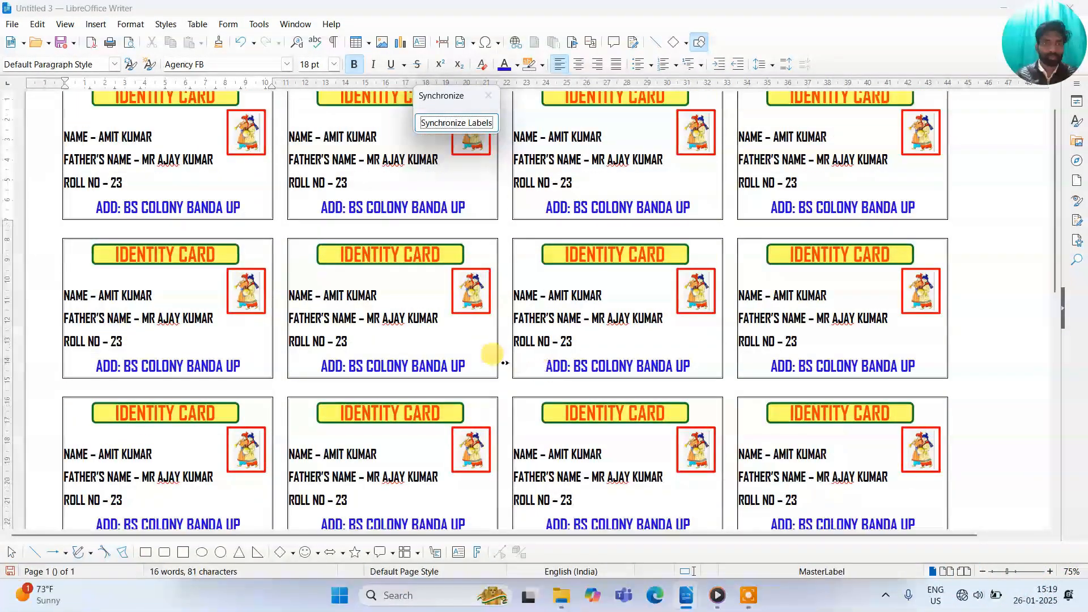
{"action": "scroll", "coordinate": [504, 363], "scroll_direction": "up", "scroll_amount": 2}
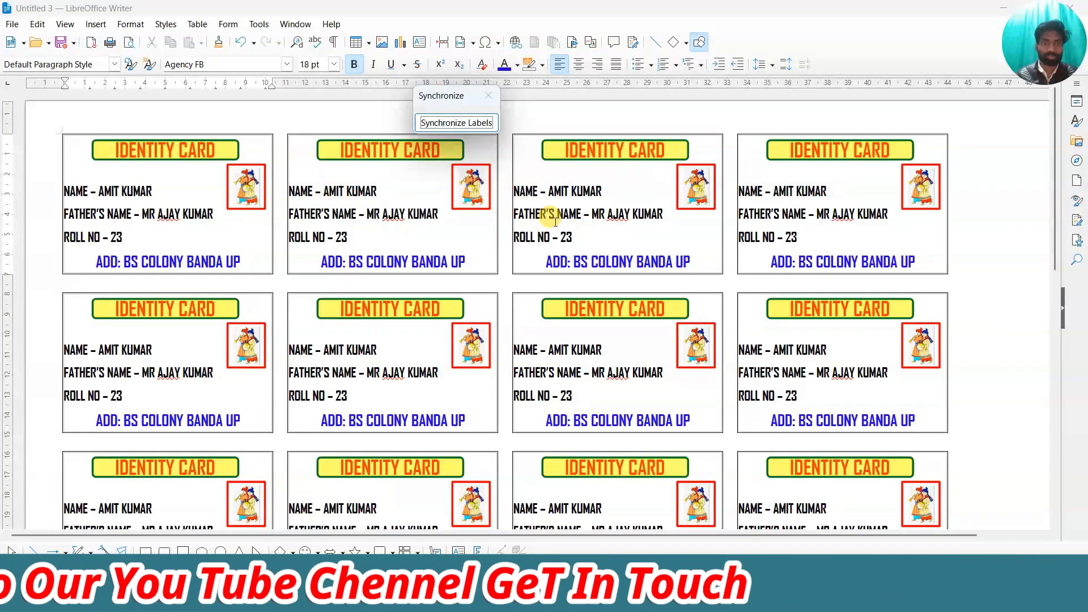
Try a light pink (ffd7d7) paragraph background on the first label's name line, and undo the fill.
{"action": "left_click", "coordinate": [185, 174]}
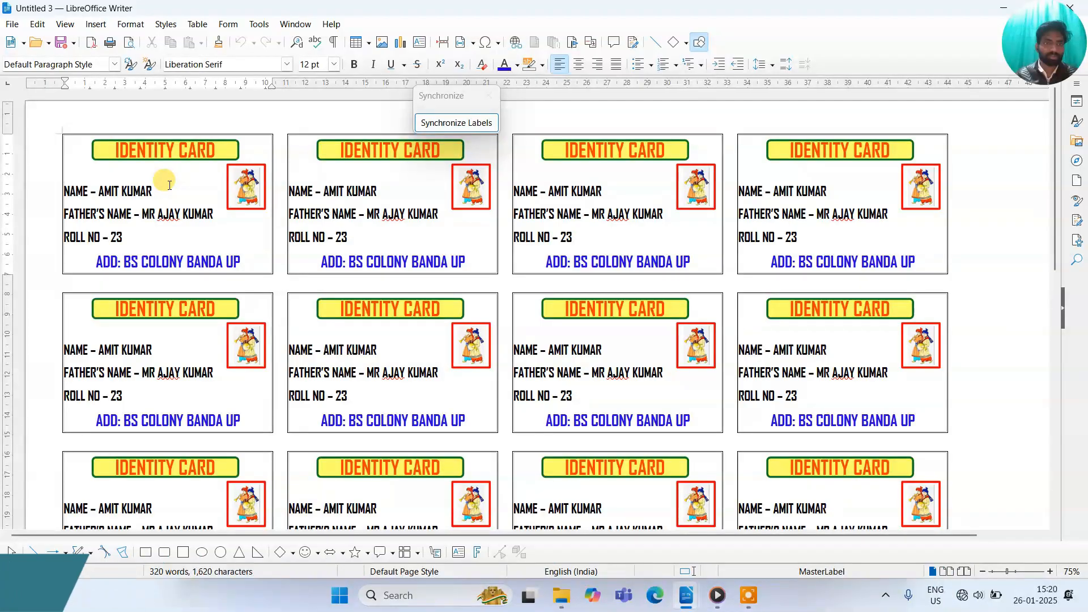
{"action": "right_click", "coordinate": [169, 186]}
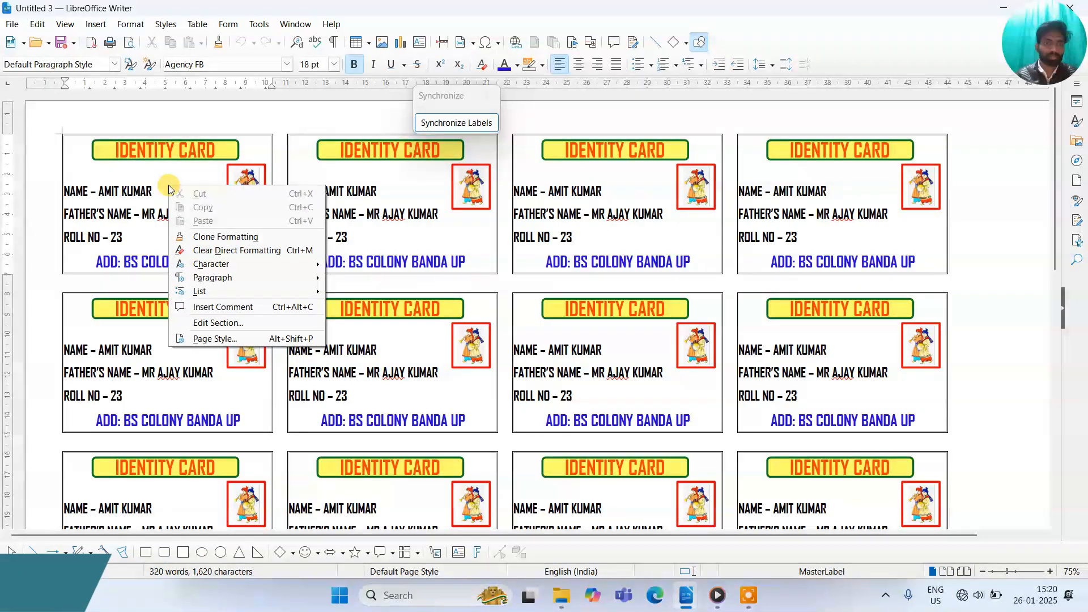
{"action": "mouse_move", "coordinate": [204, 290]}
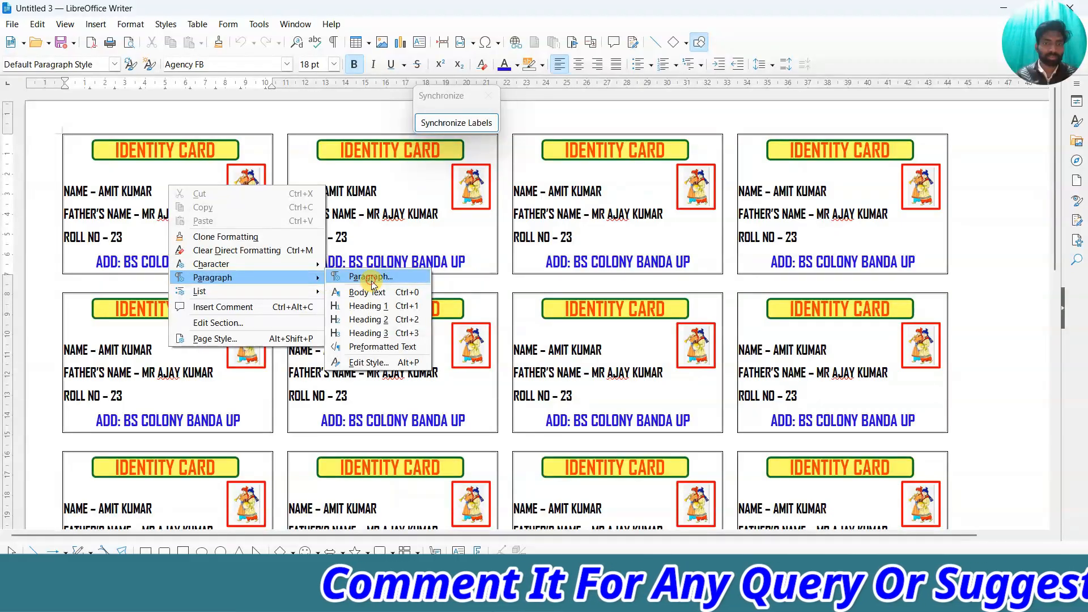
{"action": "left_click", "coordinate": [371, 278]}
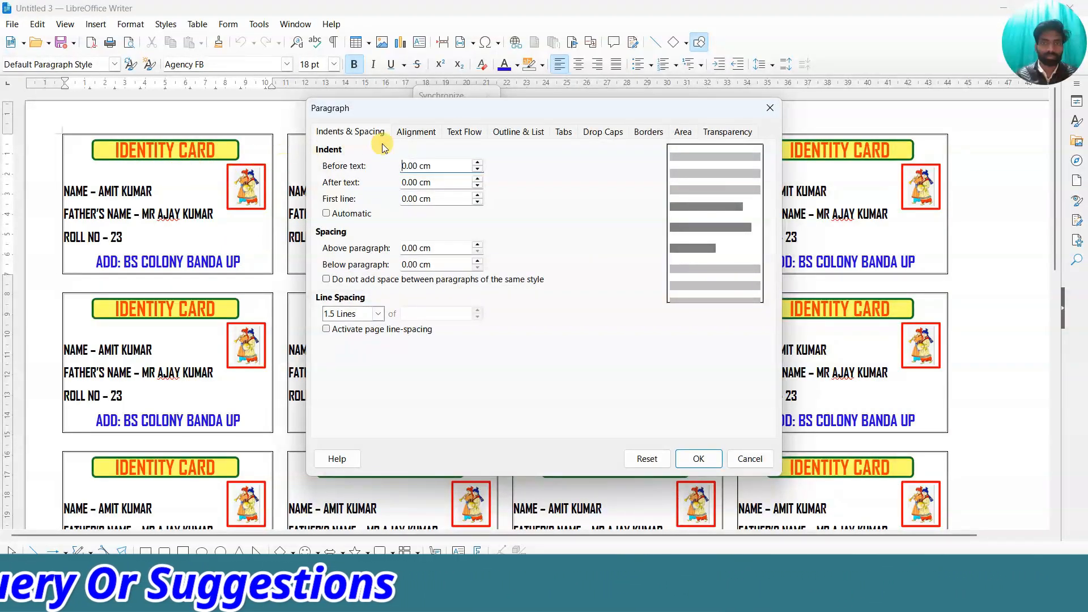
{"action": "left_click", "coordinate": [683, 134]}
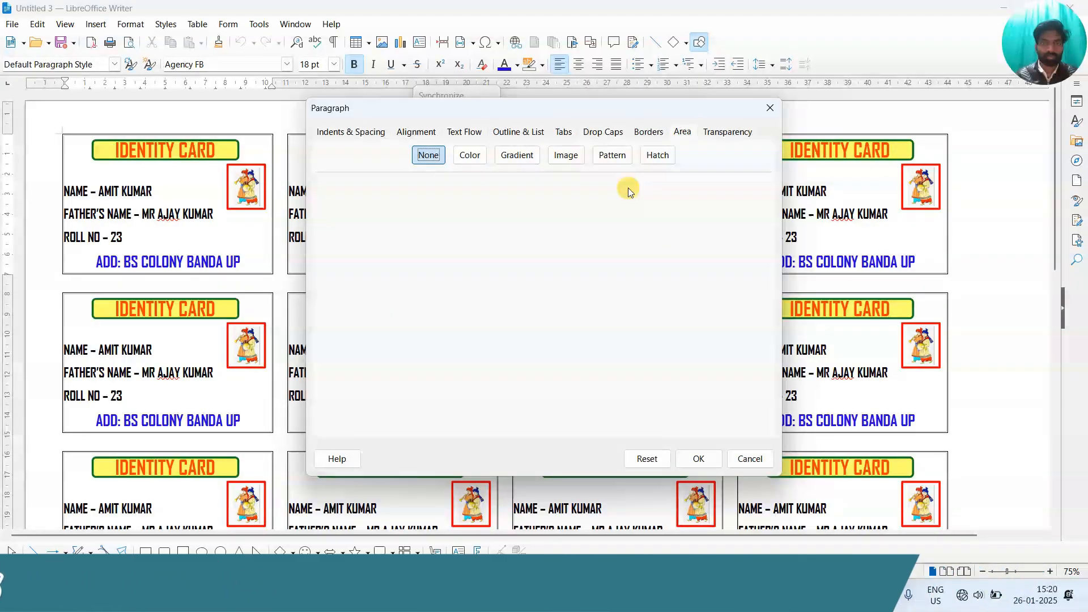
{"action": "left_click", "coordinate": [508, 157]}
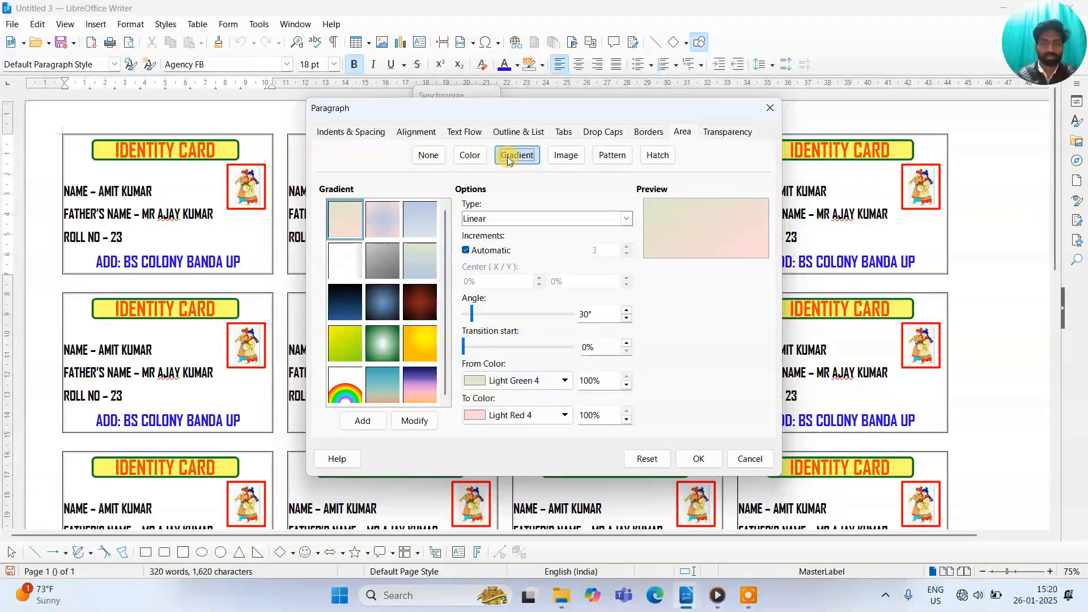
{"action": "left_click", "coordinate": [475, 158]}
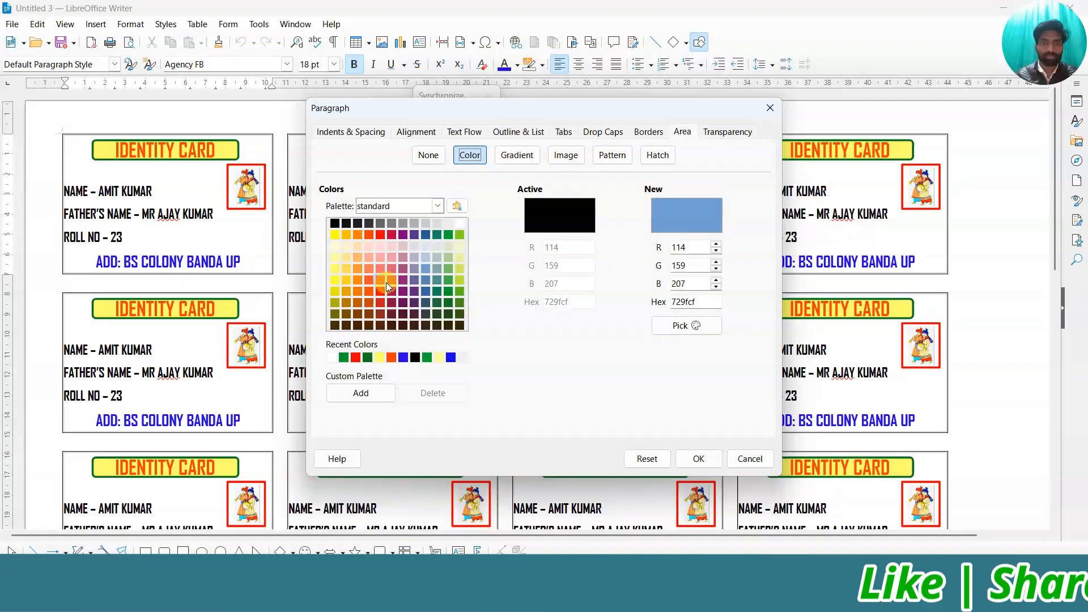
{"action": "left_click", "coordinate": [380, 249]}
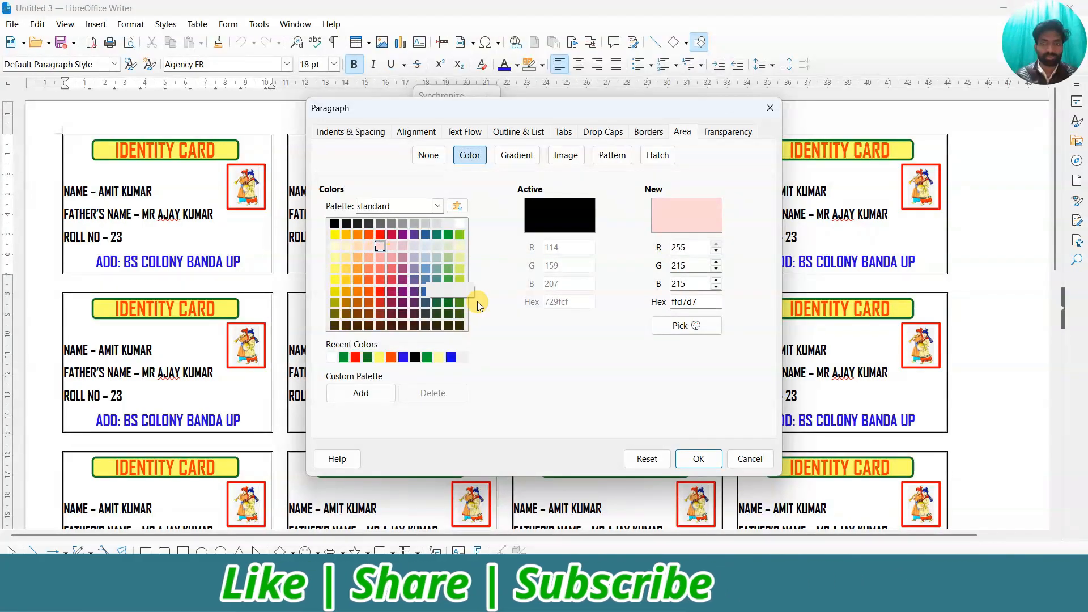
{"action": "left_click", "coordinate": [695, 459]}
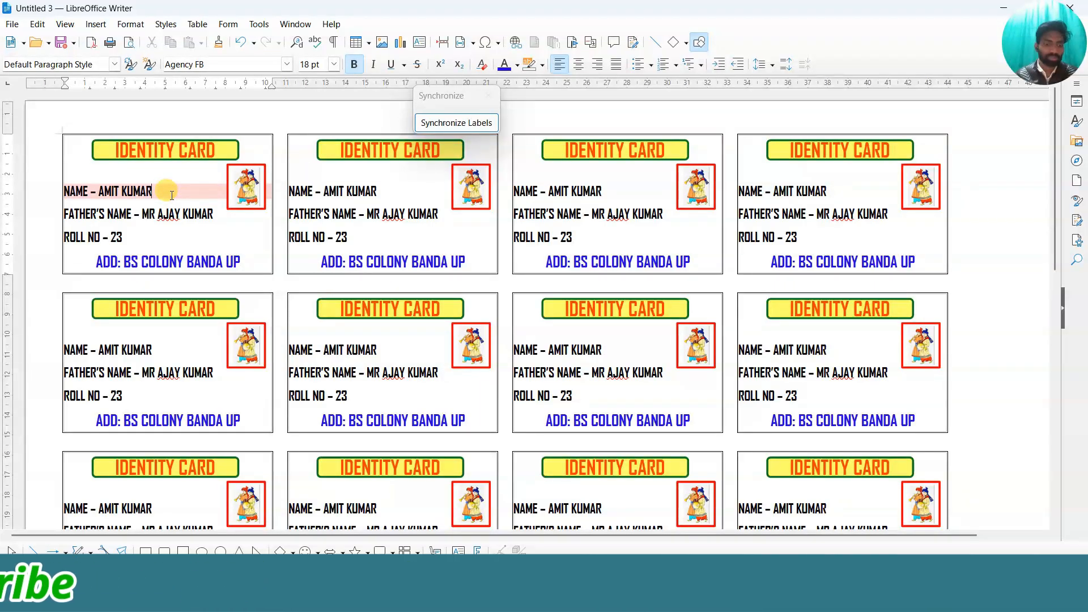
{"action": "key", "text": "ctrl+z"}
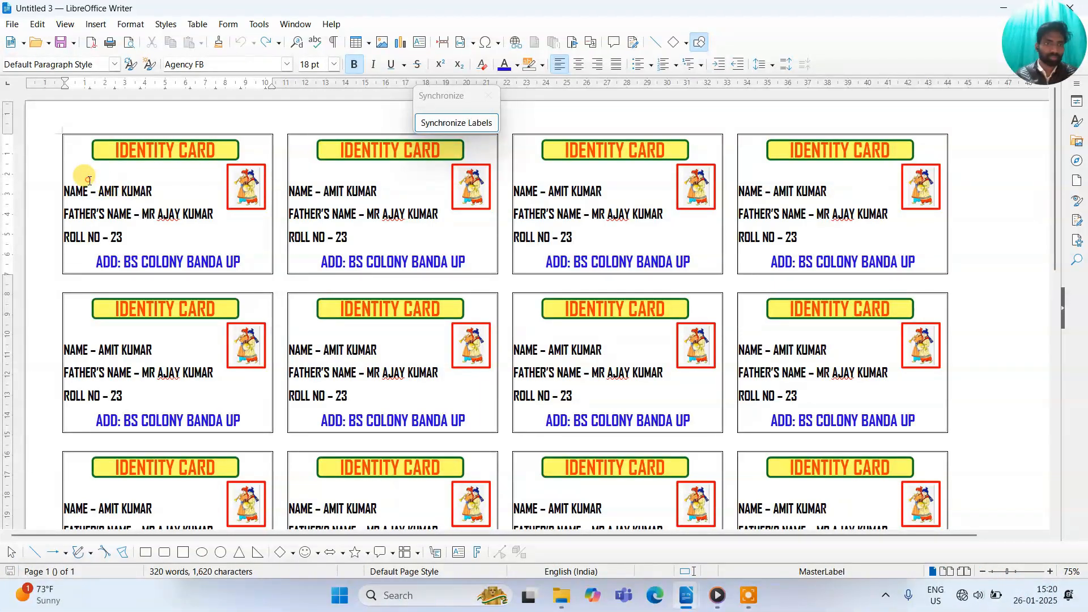
Select the first label's entire content, set its paragraph background to Light Brick 4, and clear the selection.
{"action": "key", "text": "ctrl+a"}
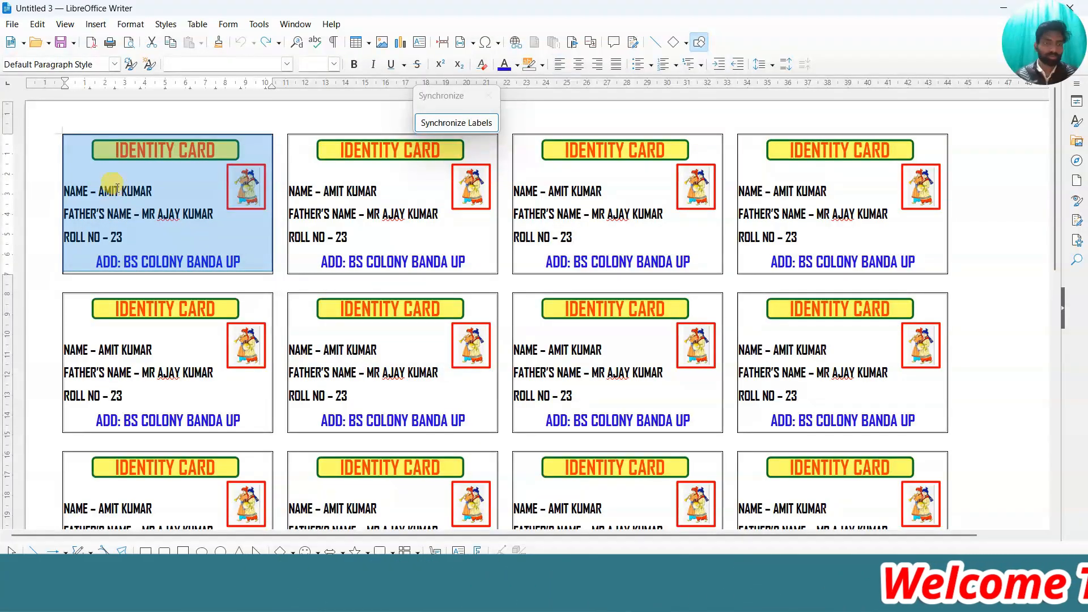
{"action": "right_click", "coordinate": [149, 177]}
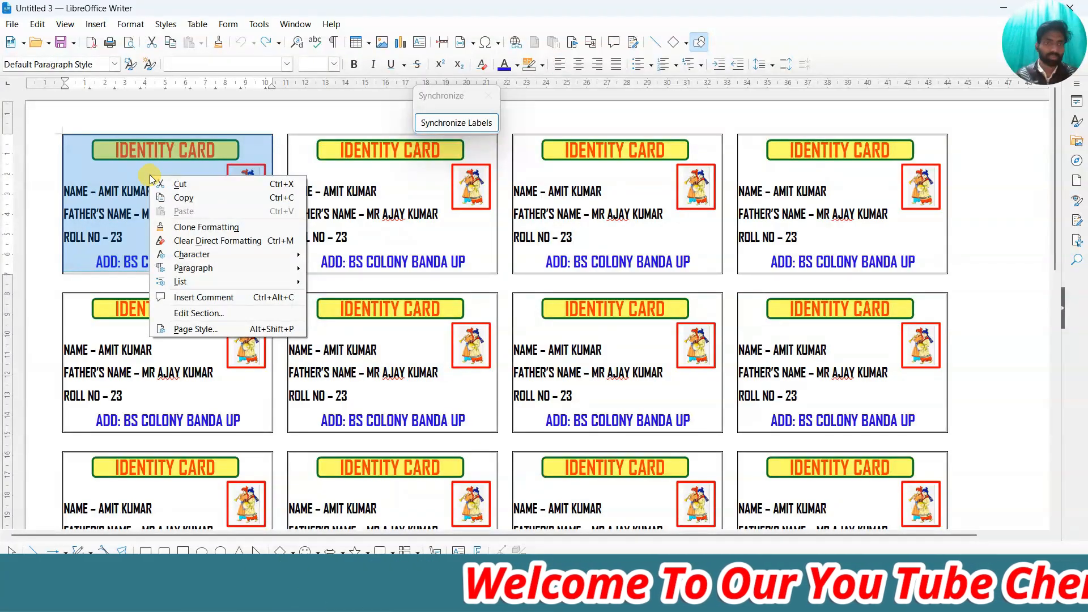
{"action": "mouse_move", "coordinate": [243, 273]}
{"action": "left_click", "coordinate": [334, 267]}
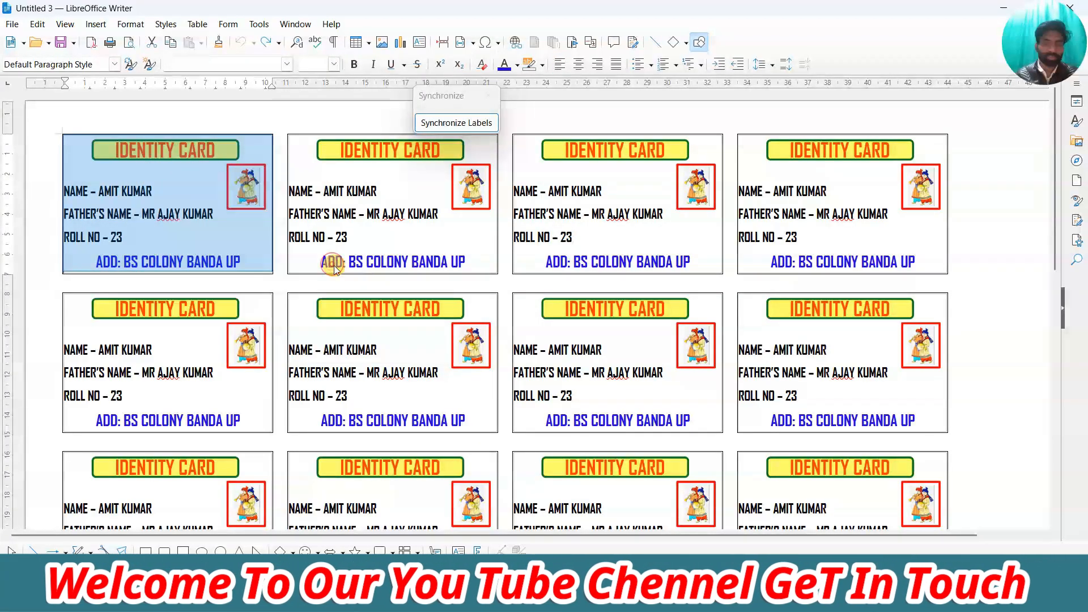
{"action": "left_click", "coordinate": [473, 155]}
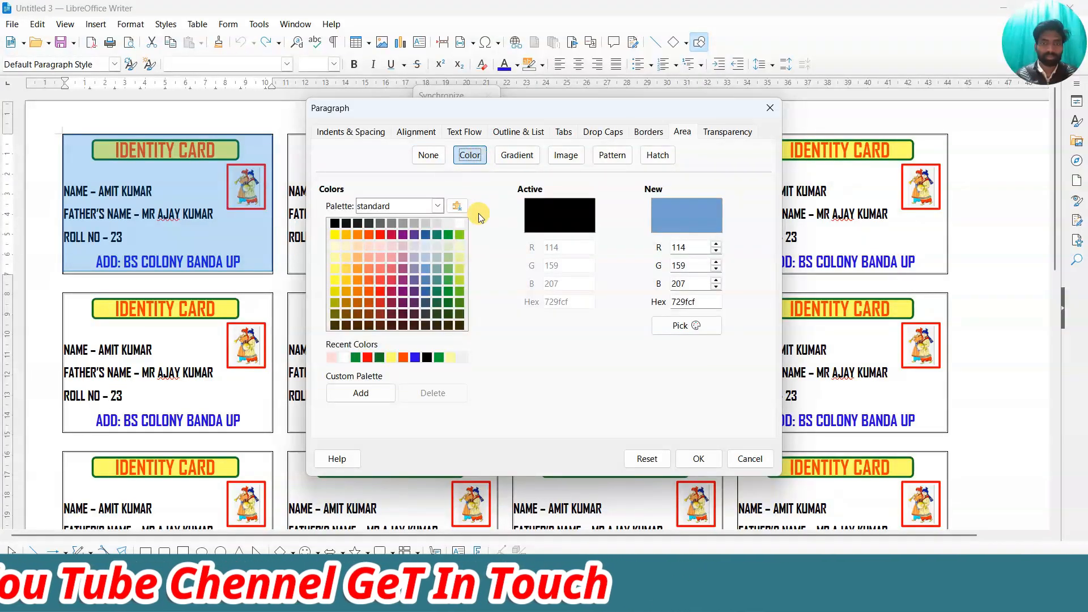
{"action": "left_click", "coordinate": [383, 246]}
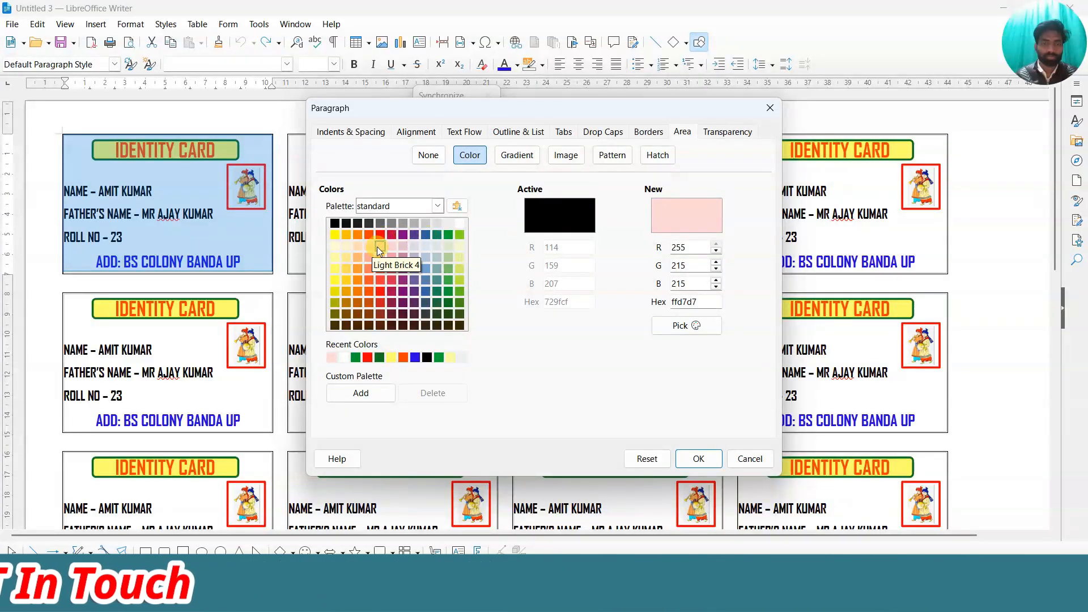
{"action": "left_click", "coordinate": [695, 459]}
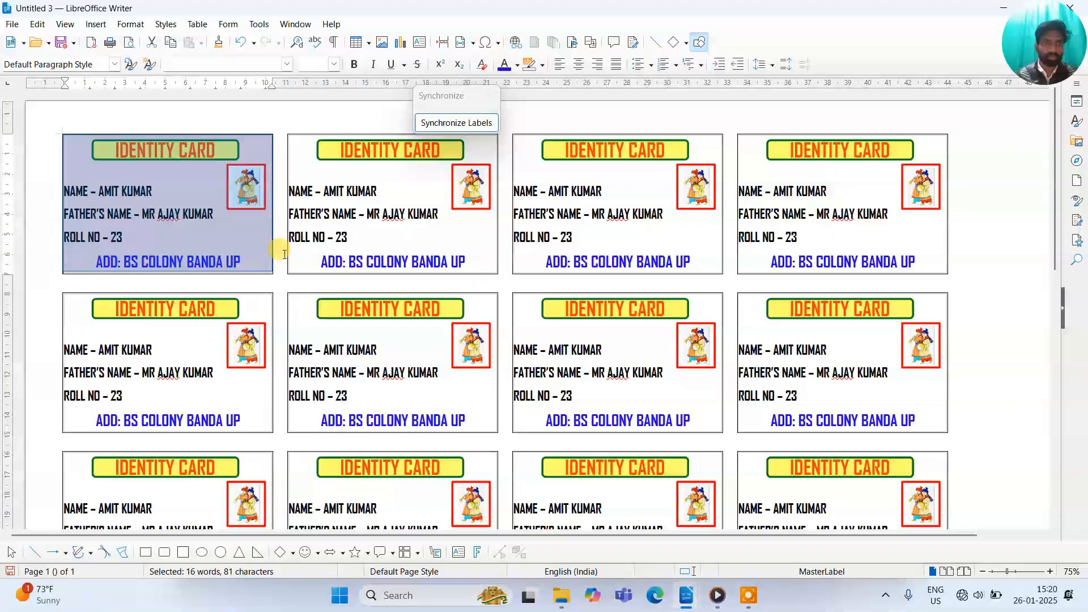
{"action": "left_click", "coordinate": [244, 233]}
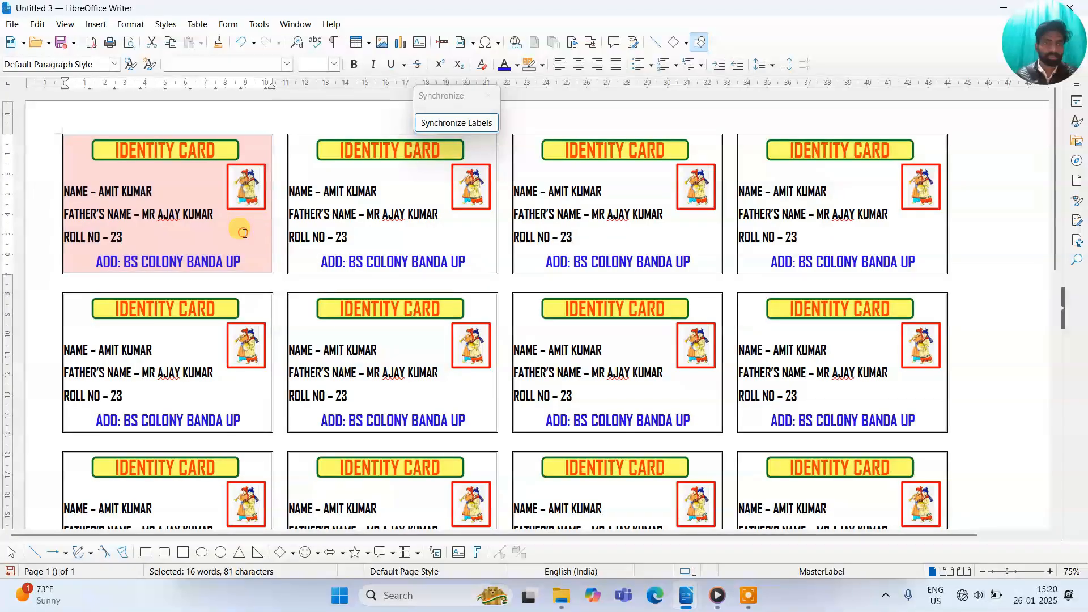
{"action": "right_click", "coordinate": [179, 190]}
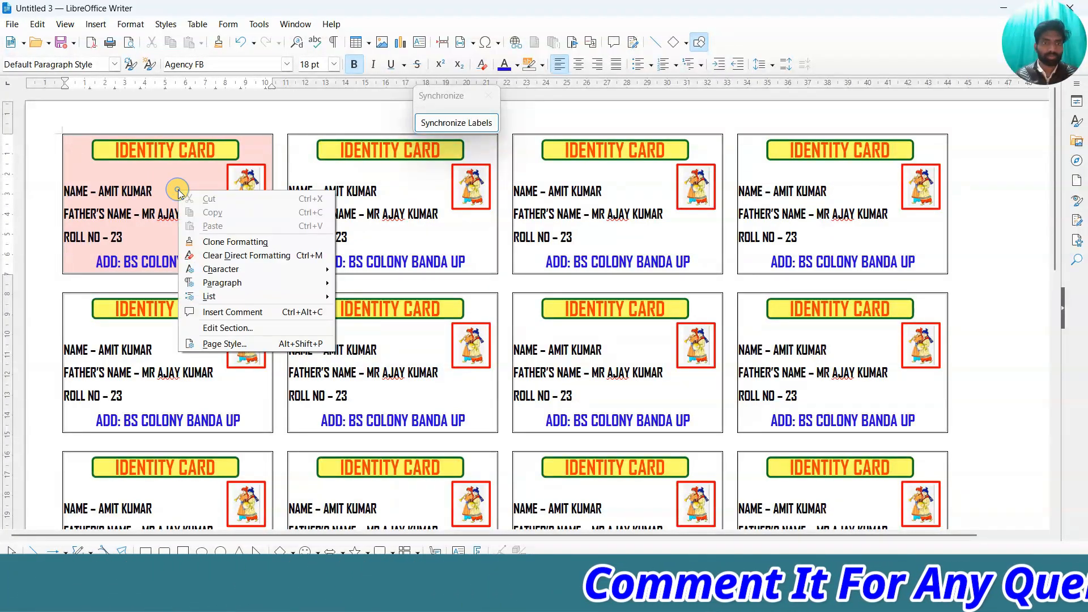
{"action": "mouse_move", "coordinate": [244, 283]}
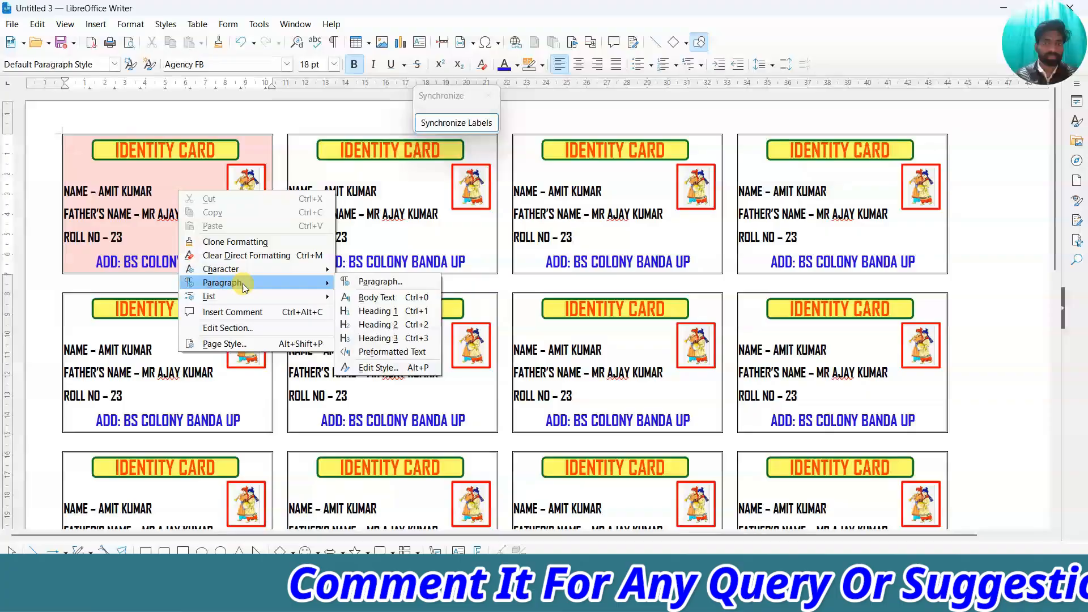
{"action": "left_click", "coordinate": [402, 284]}
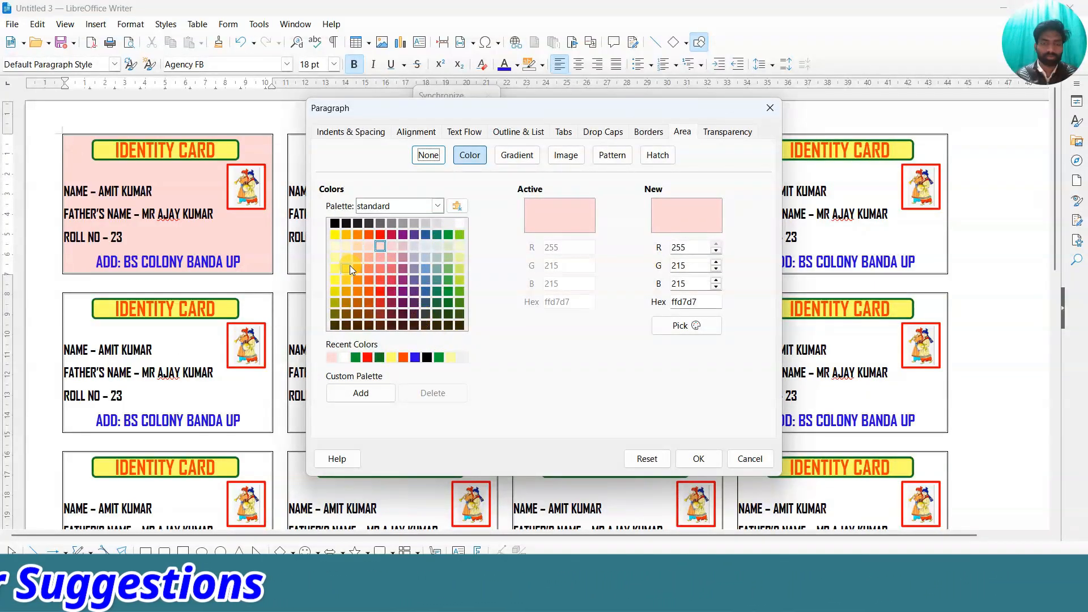
{"action": "left_click", "coordinate": [506, 161]}
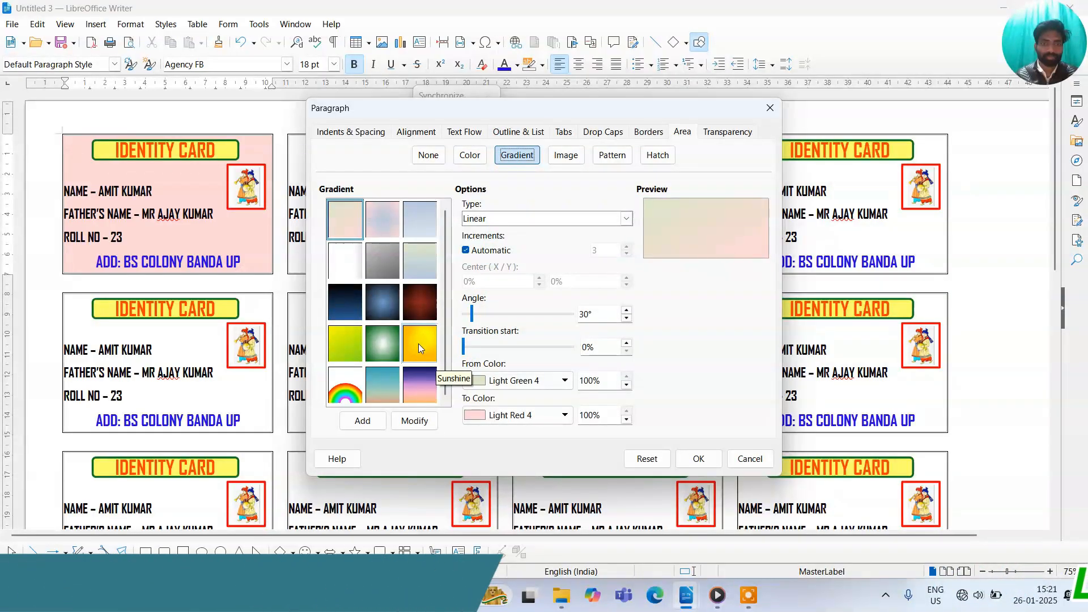
{"action": "left_click", "coordinate": [770, 108]}
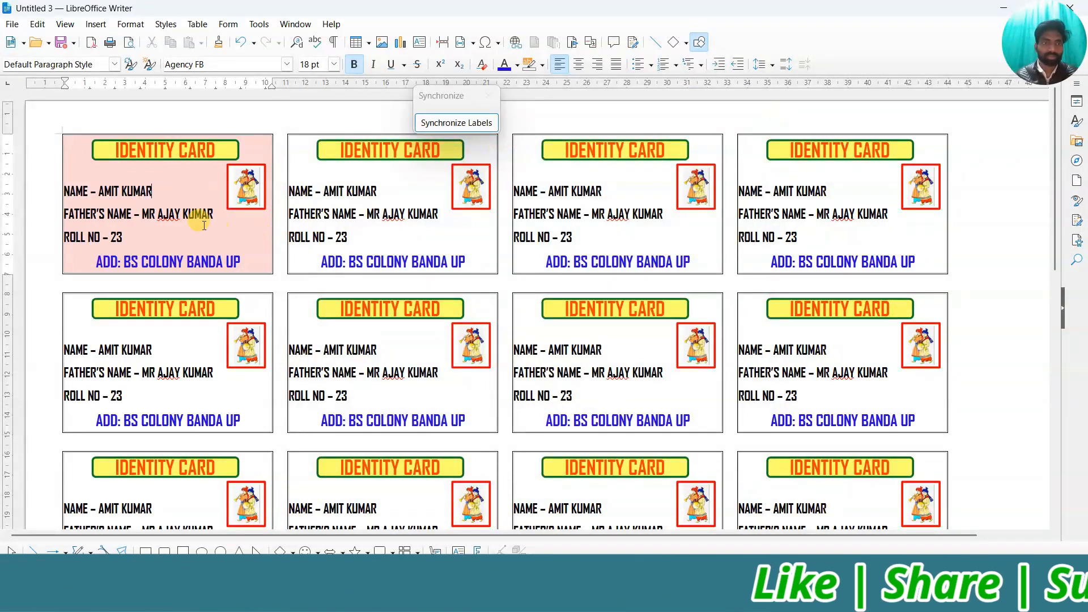
Select the first label's entire content and apply the Sunshine gradient as its paragraph background.
{"action": "key", "text": "ctrl+a"}
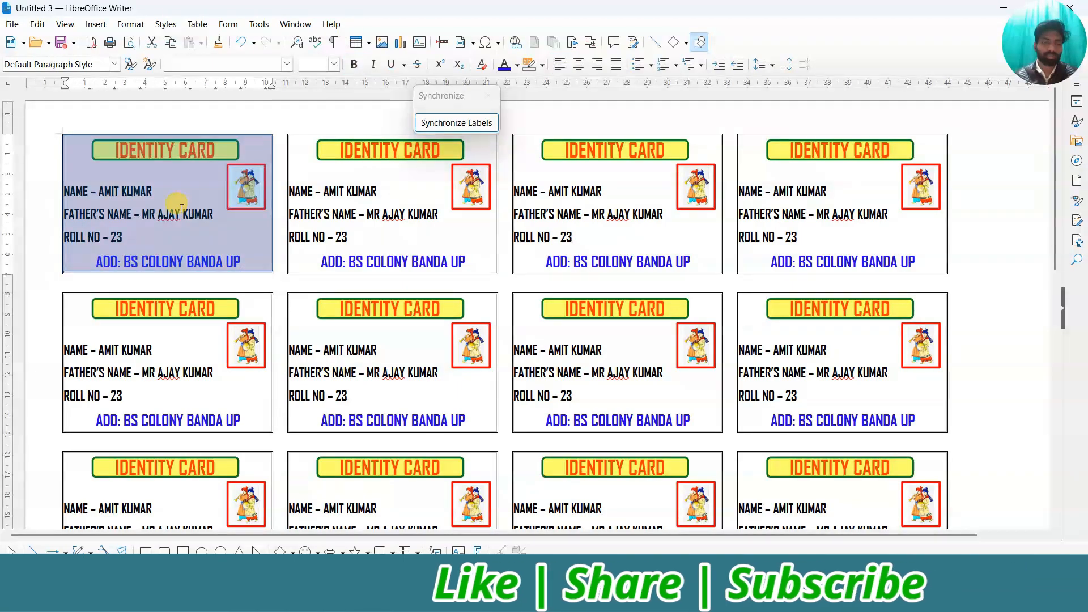
{"action": "right_click", "coordinate": [157, 205]}
{"action": "mouse_move", "coordinate": [222, 298]}
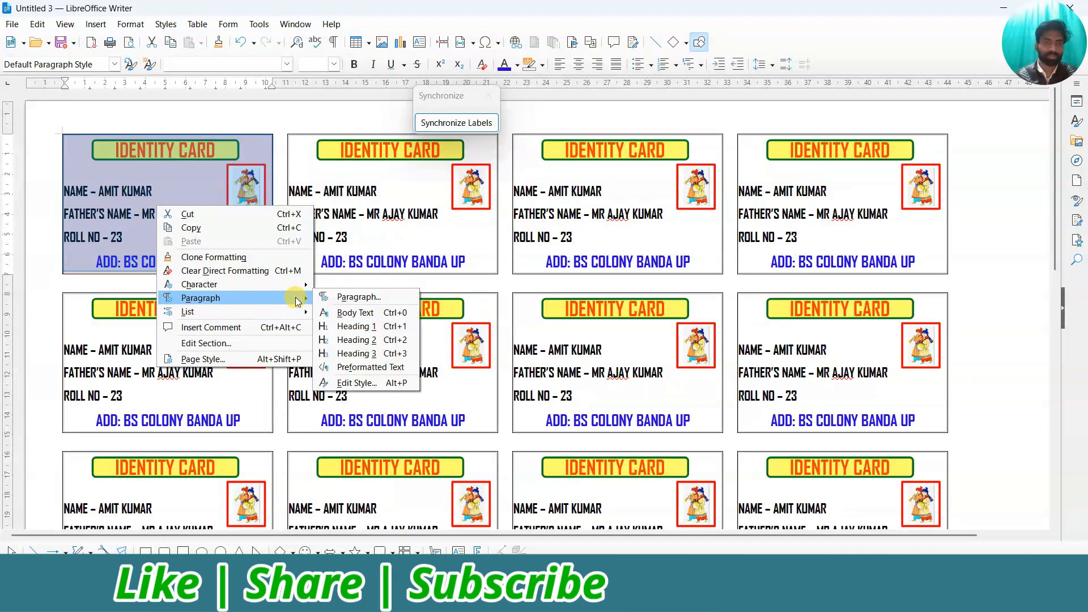
{"action": "left_click", "coordinate": [340, 298]}
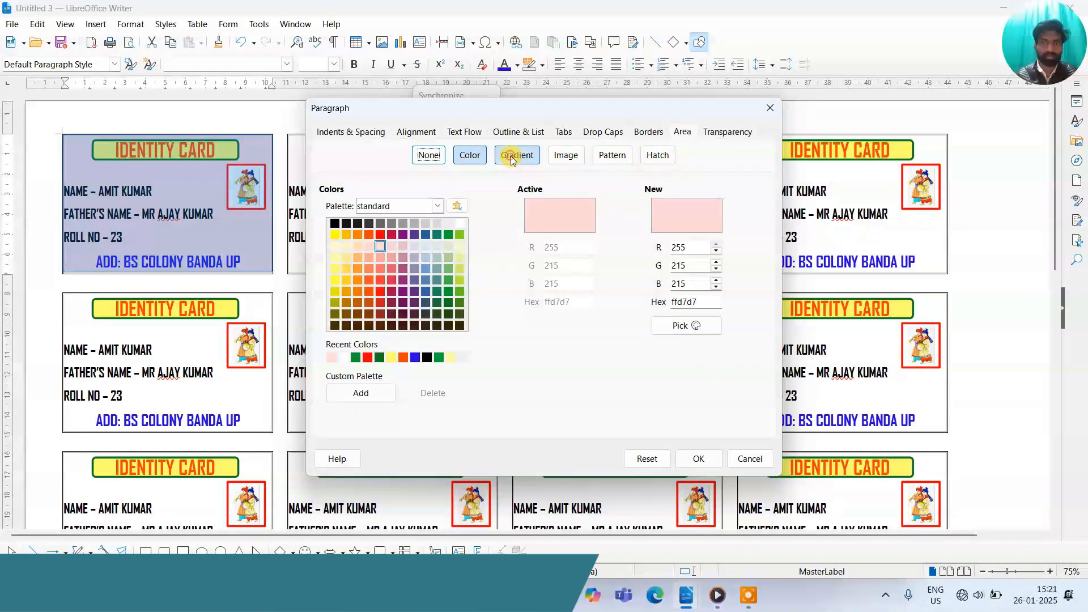
{"action": "left_click", "coordinate": [513, 158]}
{"action": "left_click", "coordinate": [414, 344]}
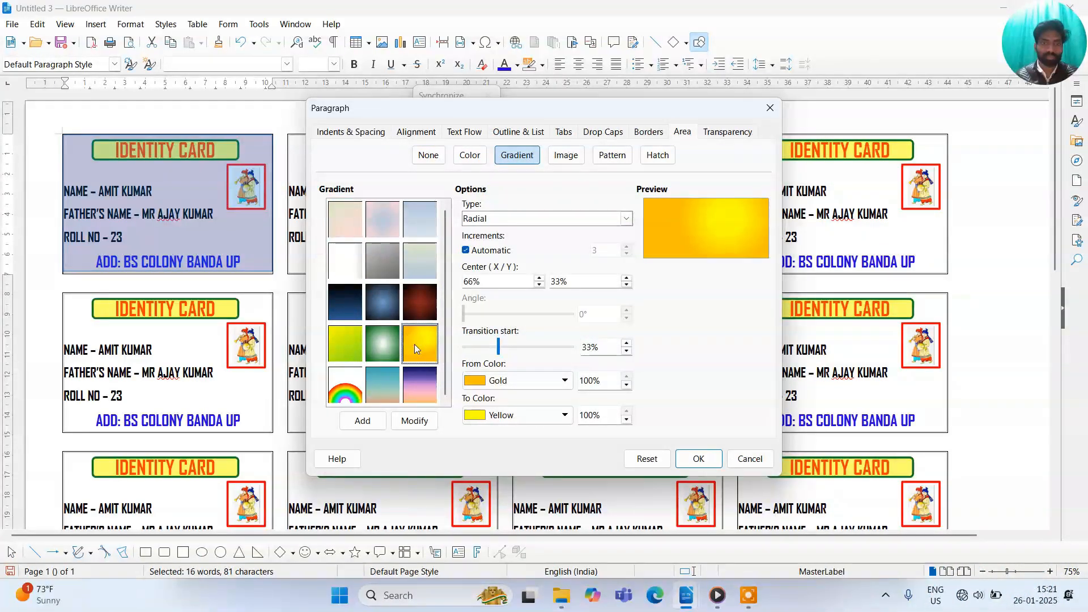
{"action": "left_click", "coordinate": [697, 462]}
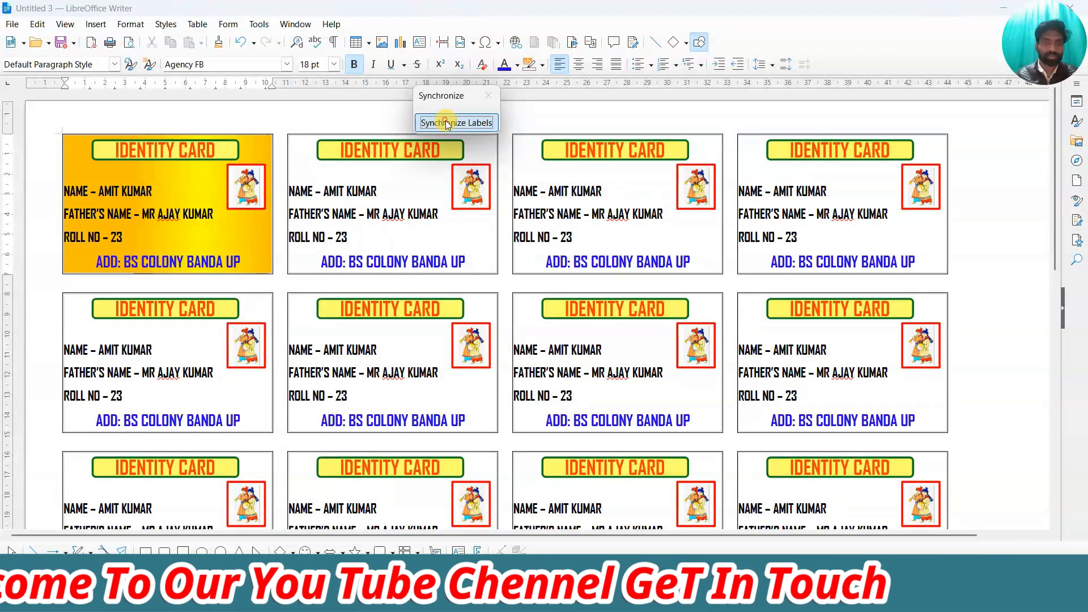
Synchronize all labels with the first label's gradient background, check the sheet, and move the Synchronize window off the middle labels.
{"action": "left_click_drag", "start_coordinate": [448, 99], "coordinate": [504, 94]}
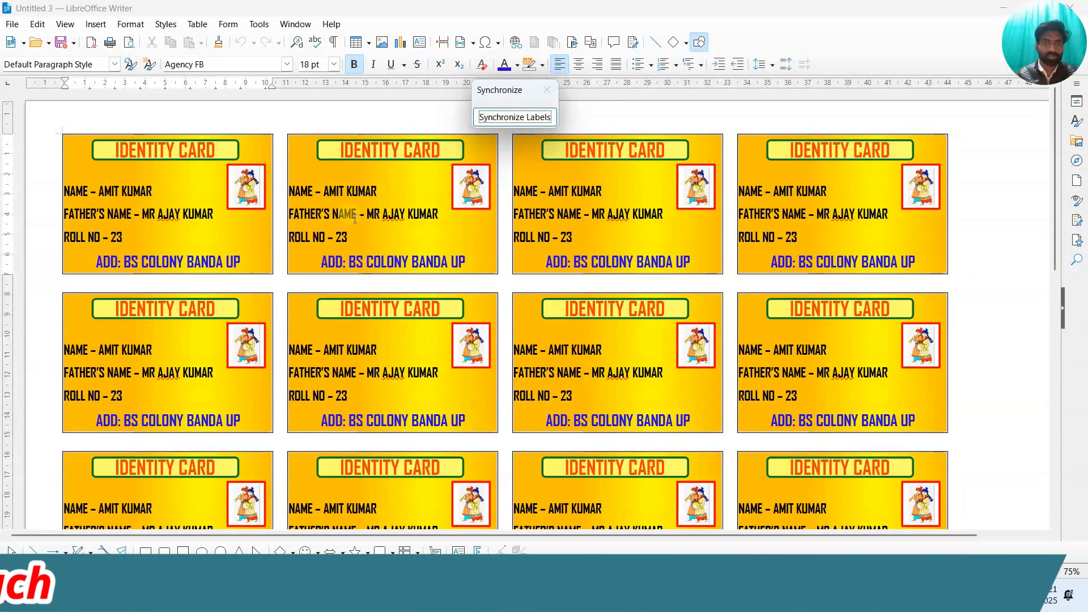
{"action": "scroll", "coordinate": [686, 335], "scroll_direction": "down", "scroll_amount": 5}
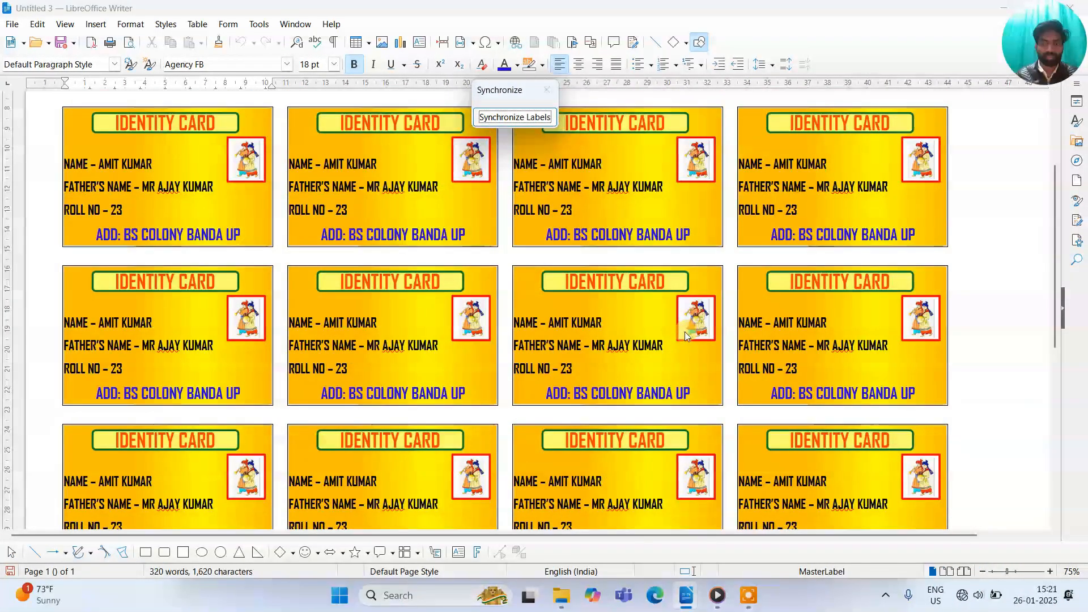
{"action": "scroll", "coordinate": [686, 336], "scroll_direction": "up", "scroll_amount": 5}
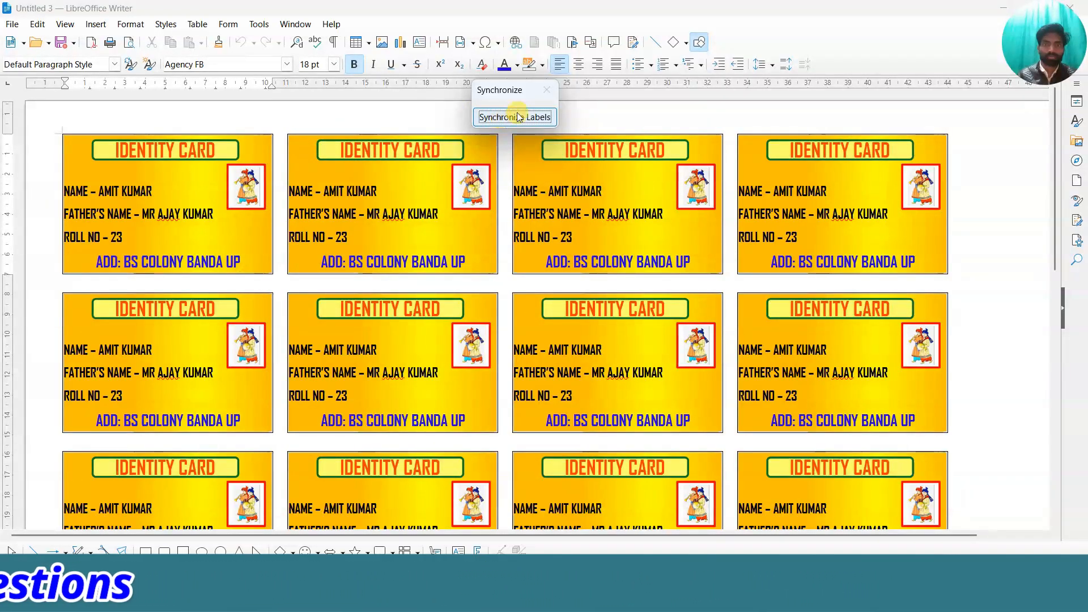
{"action": "left_click_drag", "start_coordinate": [481, 95], "coordinate": [106, 97]}
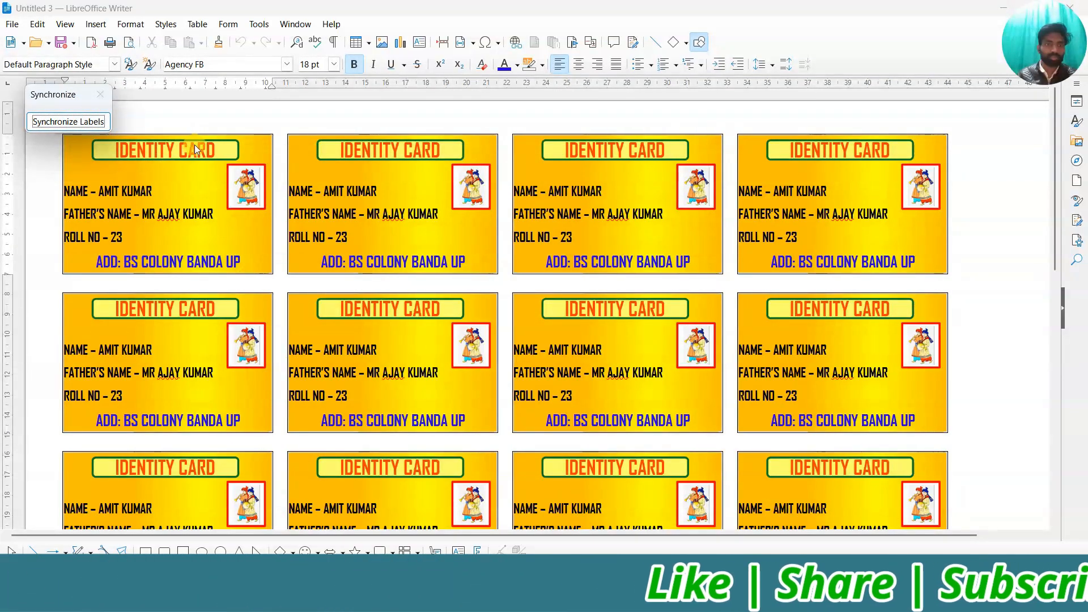
Close the label sheet, saving it in the Documents folder as an ODF Text Document with the file name LABEL.
{"action": "left_click", "coordinate": [167, 192]}
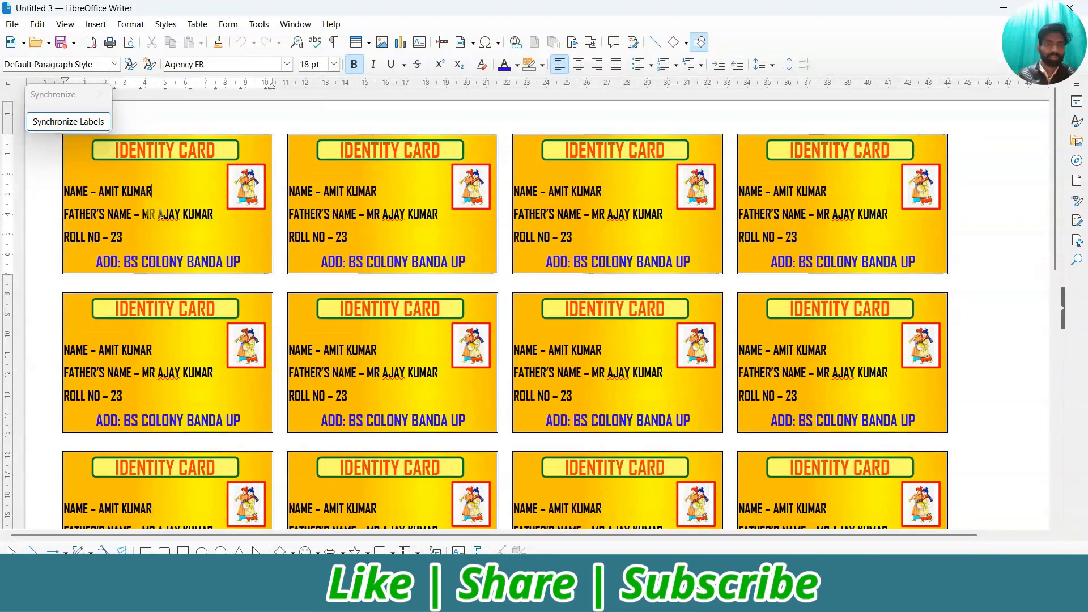
{"action": "left_click", "coordinate": [175, 215]}
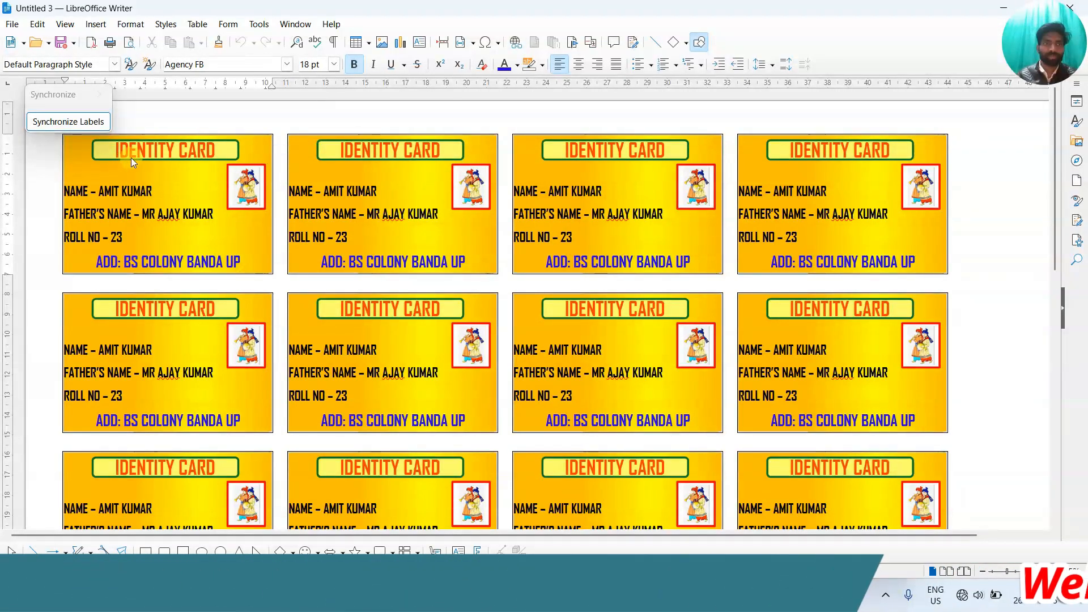
{"action": "left_click", "coordinate": [1070, 8]}
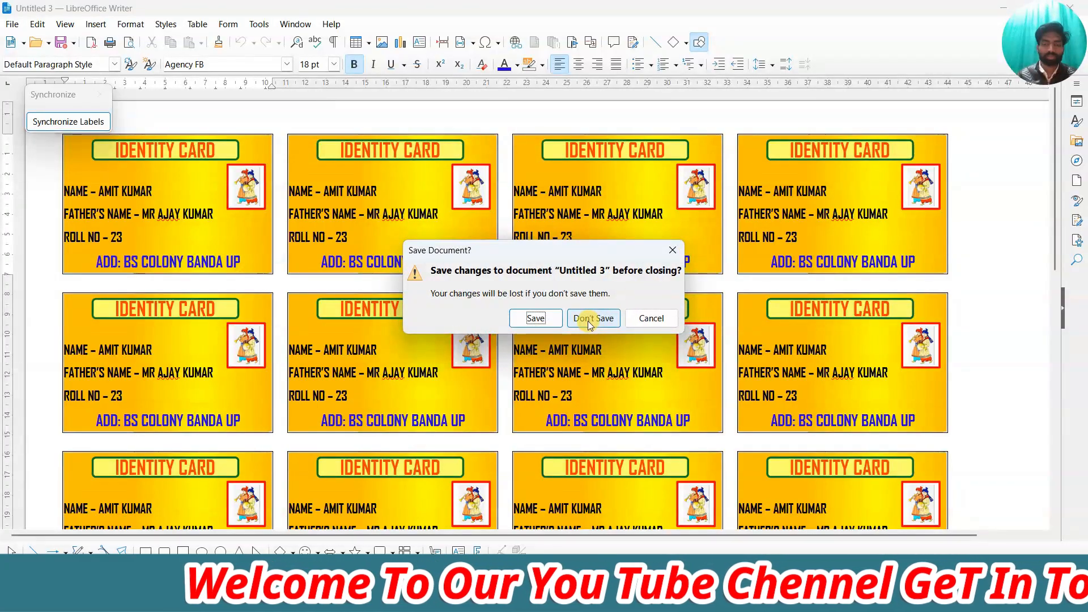
{"action": "left_click", "coordinate": [536, 318]}
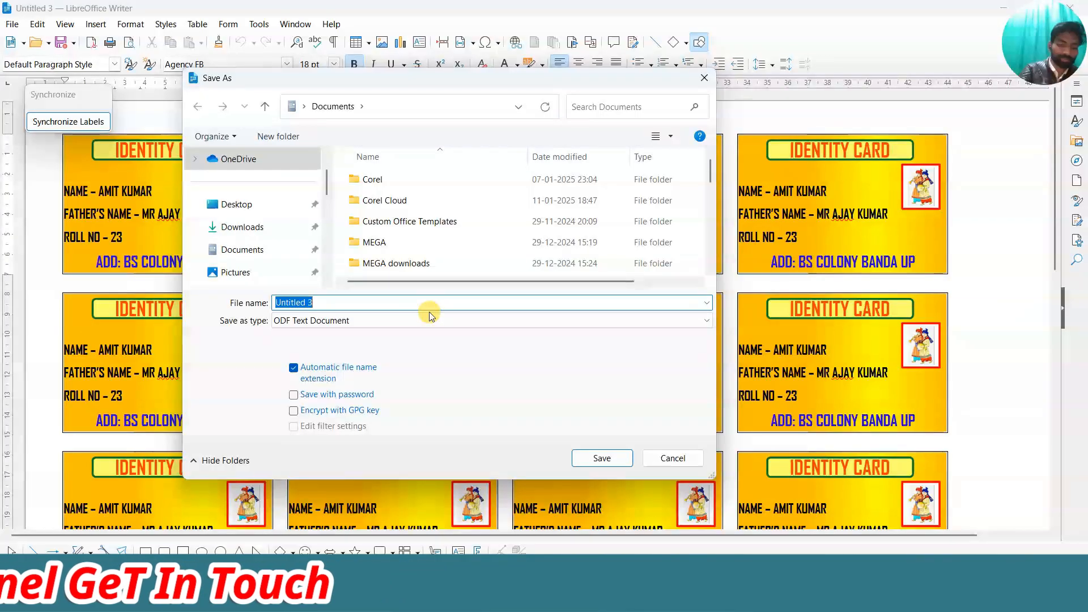
{"action": "type", "text": "LABEL"}
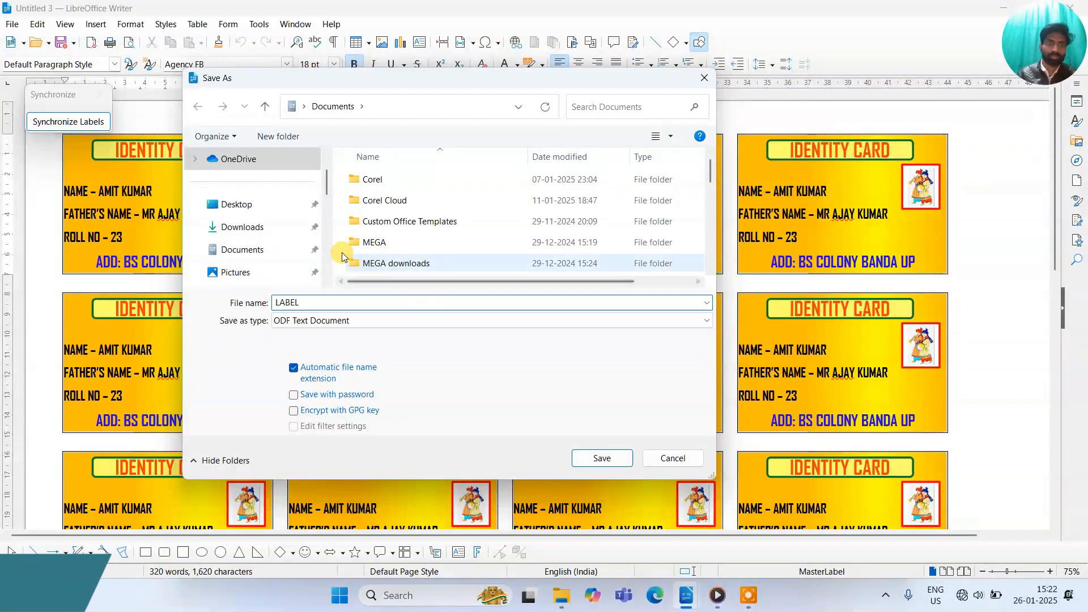
{"action": "left_click", "coordinate": [599, 458]}
{"action": "left_click", "coordinate": [1005, 6]}
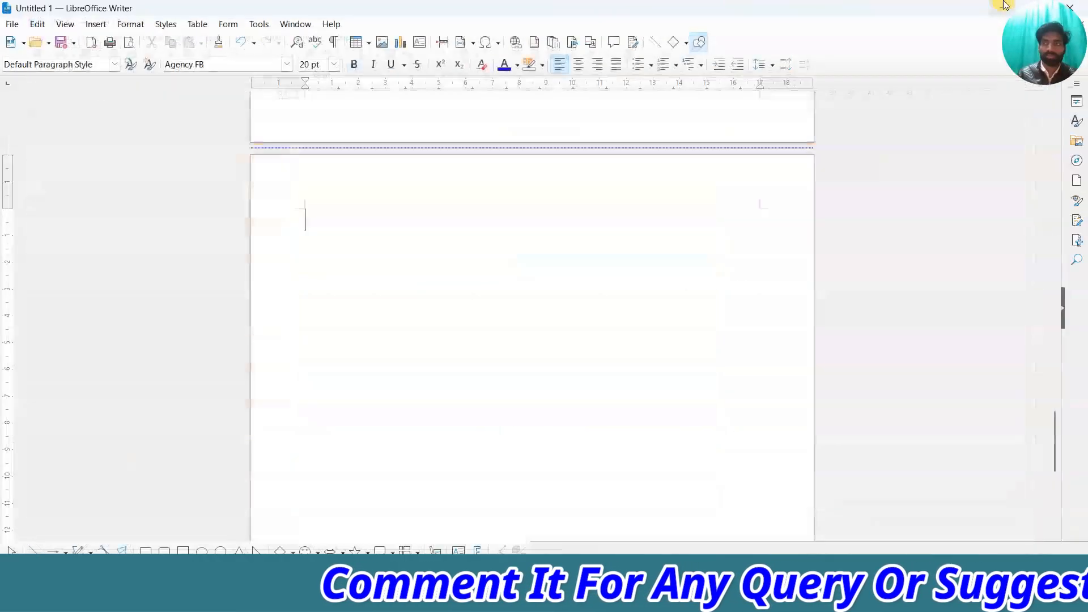
Start a new business cards document, examine its label text, private, business, format and distribution settings, and cancel without creating it.
{"action": "scroll", "coordinate": [342, 275], "scroll_direction": "up", "scroll_amount": 6}
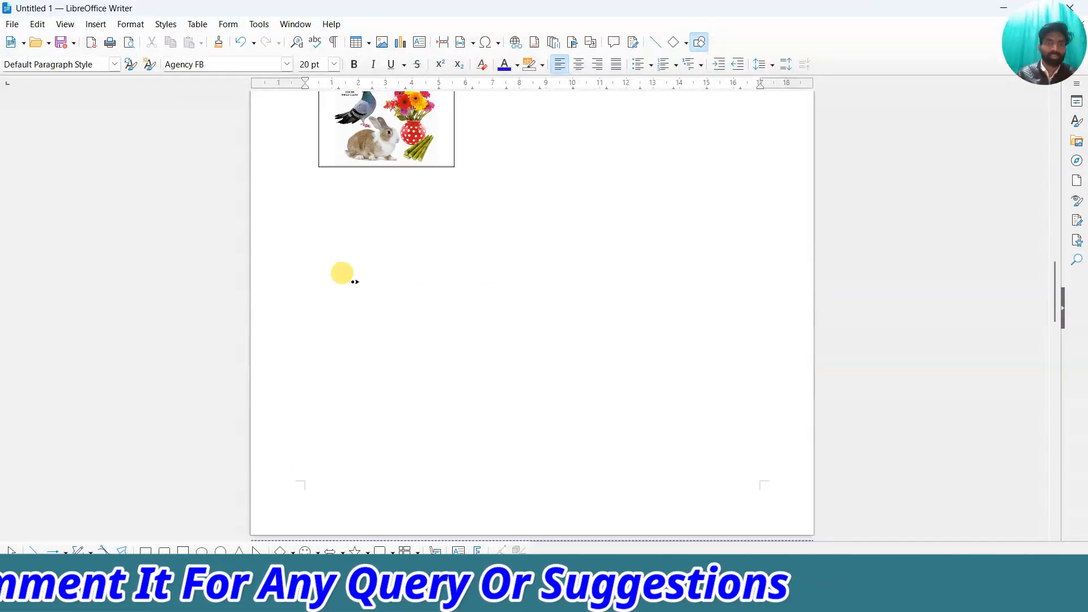
{"action": "scroll", "coordinate": [343, 274], "scroll_direction": "down", "scroll_amount": 10}
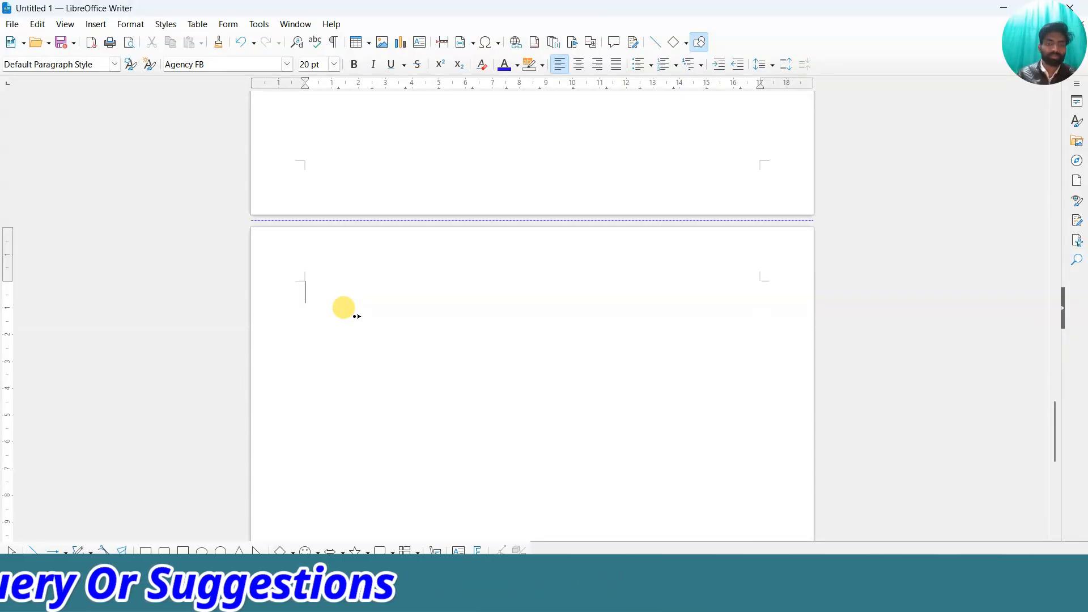
{"action": "left_click", "coordinate": [14, 25]}
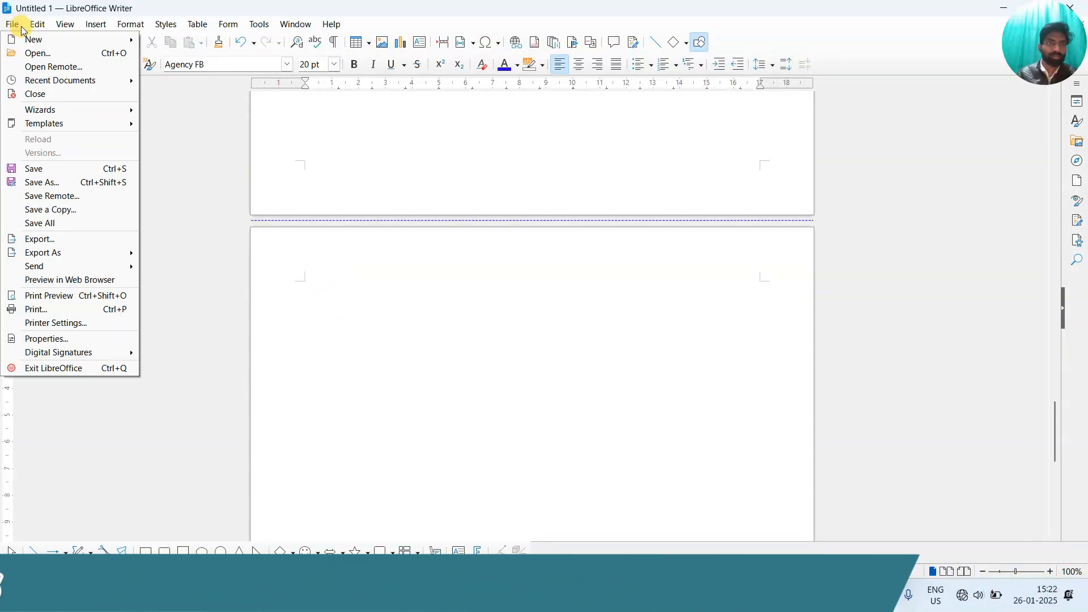
{"action": "mouse_move", "coordinate": [25, 35]}
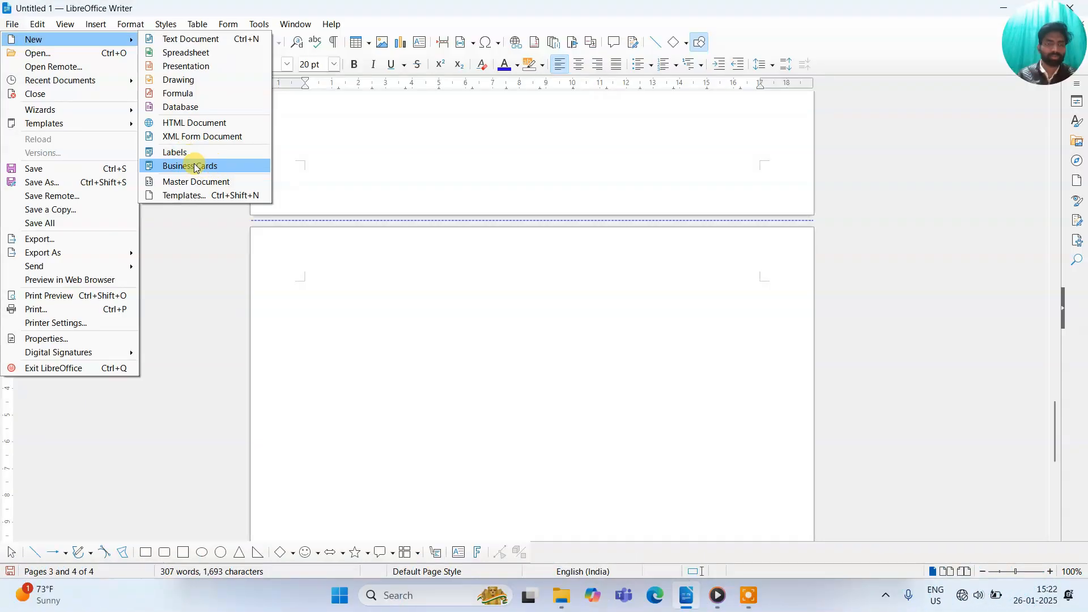
{"action": "left_click", "coordinate": [201, 166]}
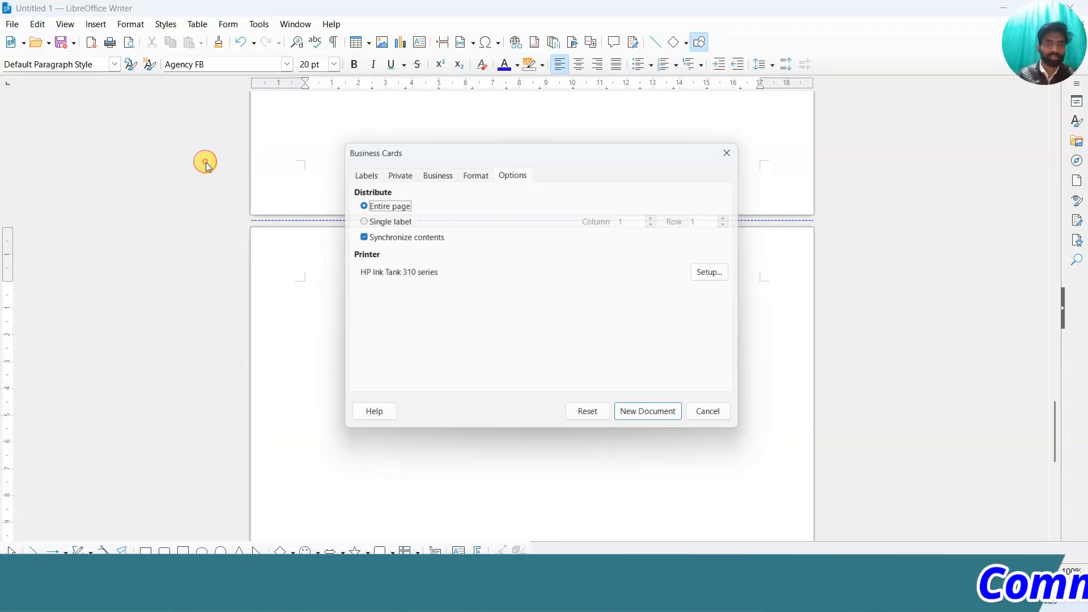
{"action": "left_click_drag", "start_coordinate": [410, 150], "coordinate": [358, 143]}
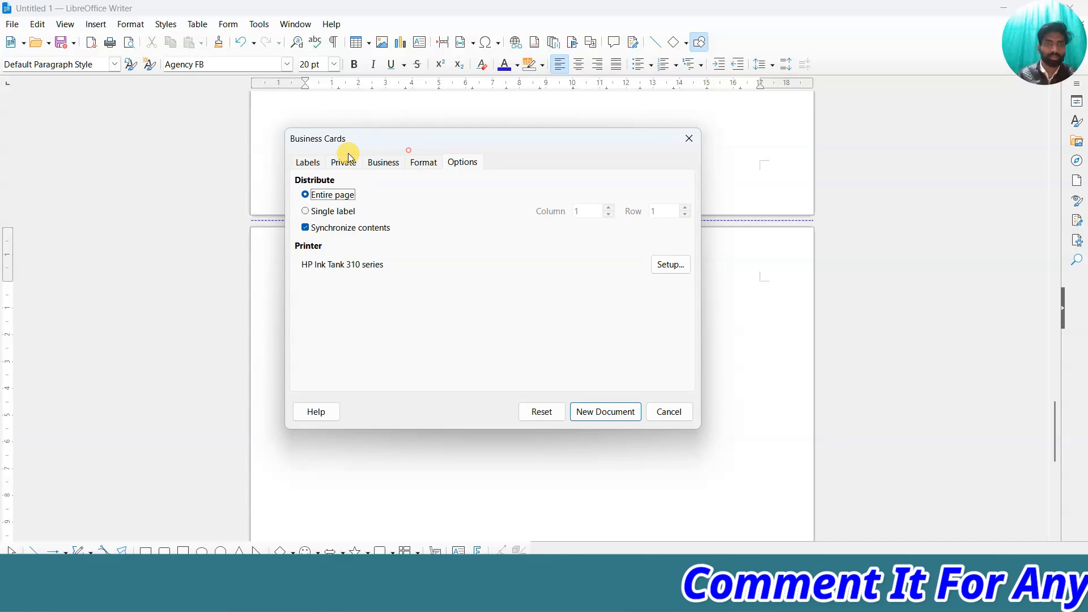
{"action": "left_click", "coordinate": [315, 166]}
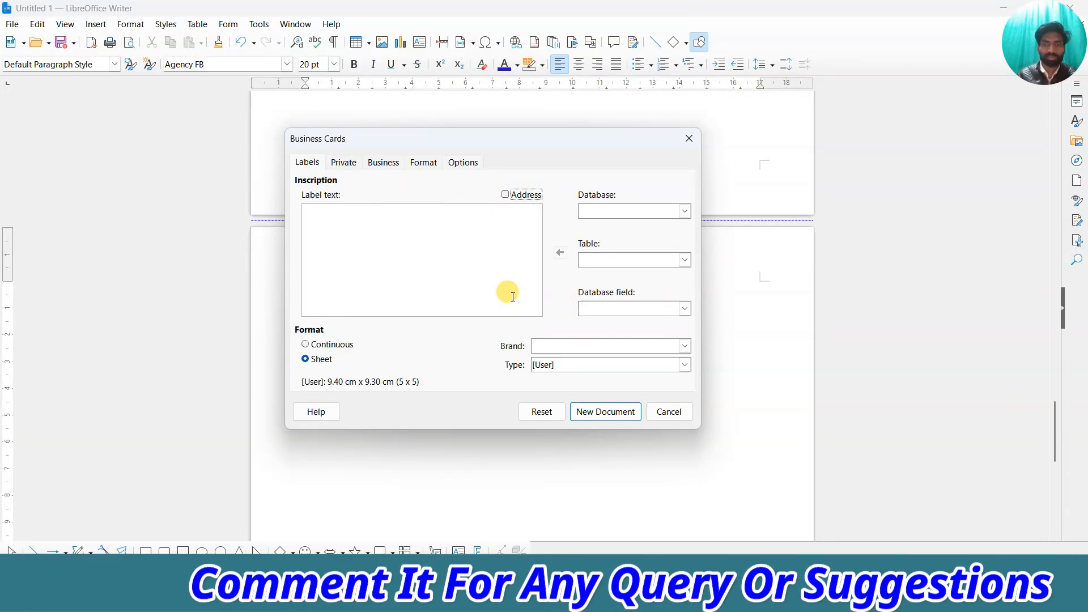
{"action": "left_click", "coordinate": [341, 163]}
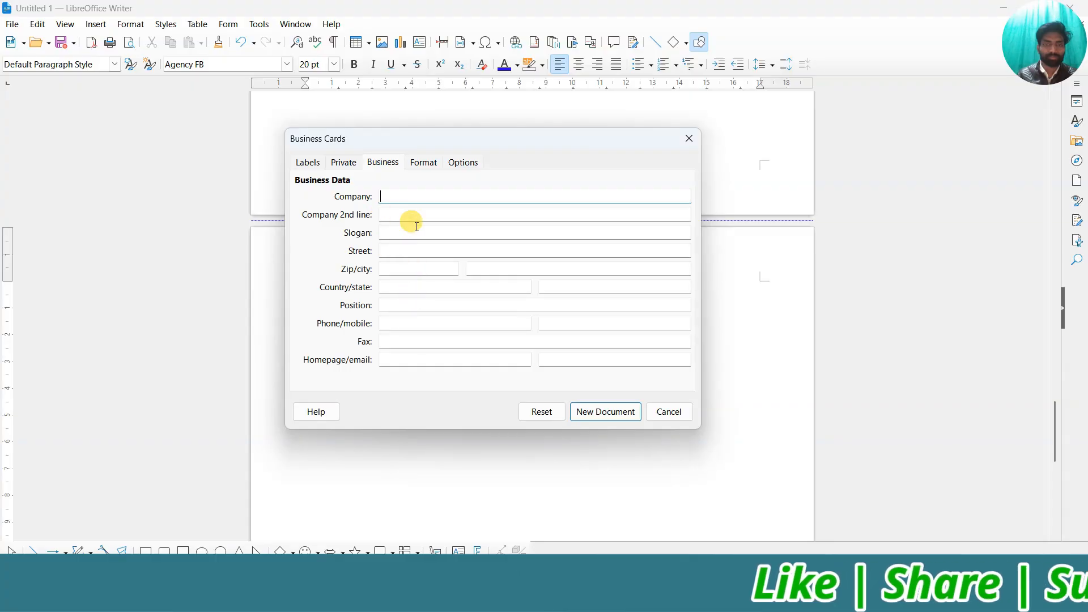
{"action": "left_click", "coordinate": [422, 164]}
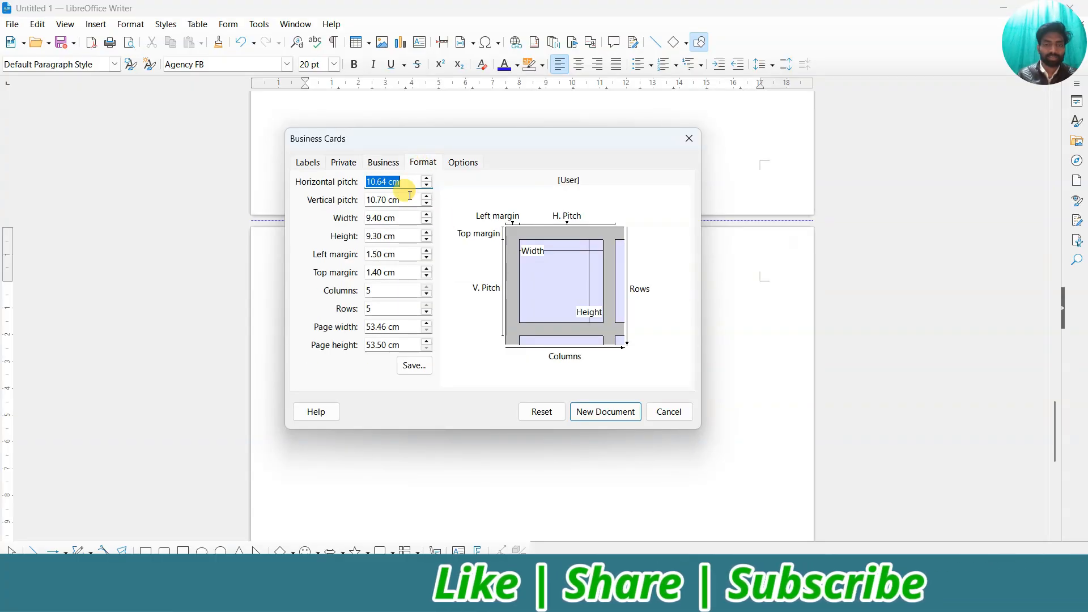
{"action": "left_click", "coordinate": [404, 182]}
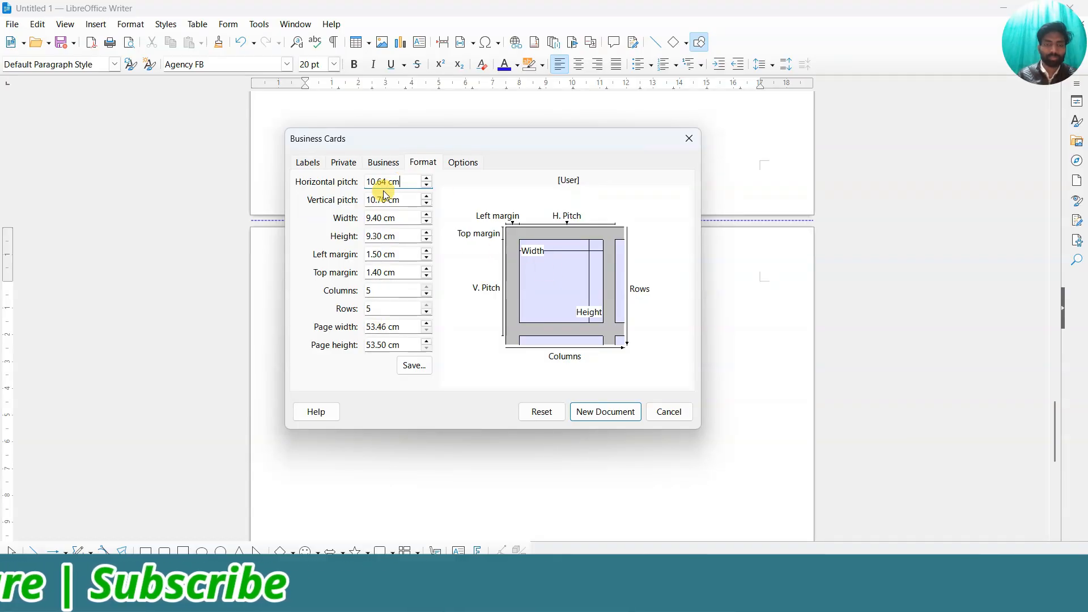
{"action": "left_click", "coordinate": [448, 169]}
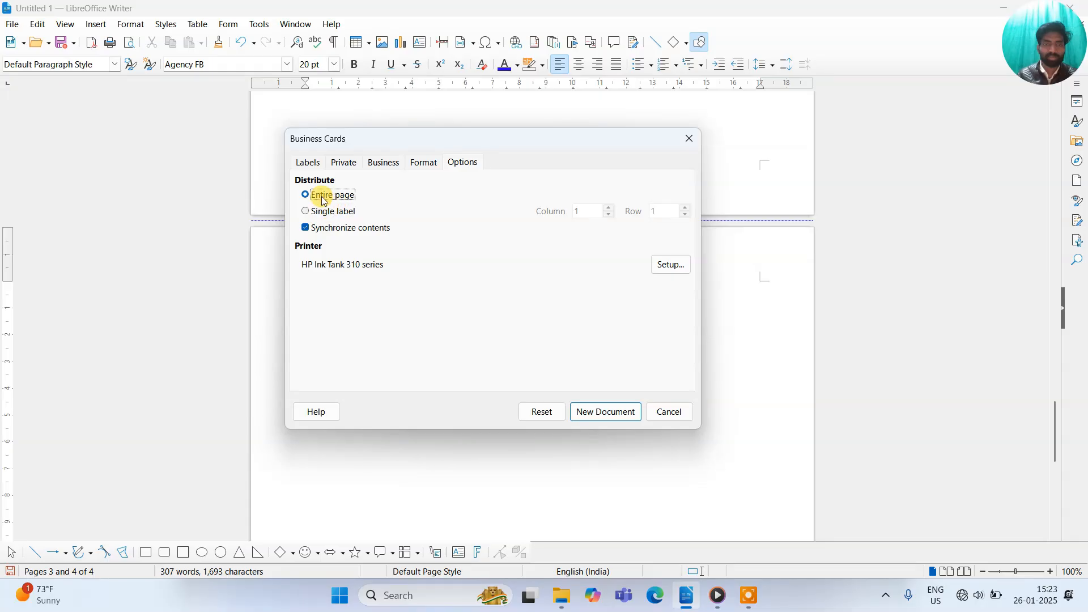
{"action": "left_click", "coordinate": [423, 164]}
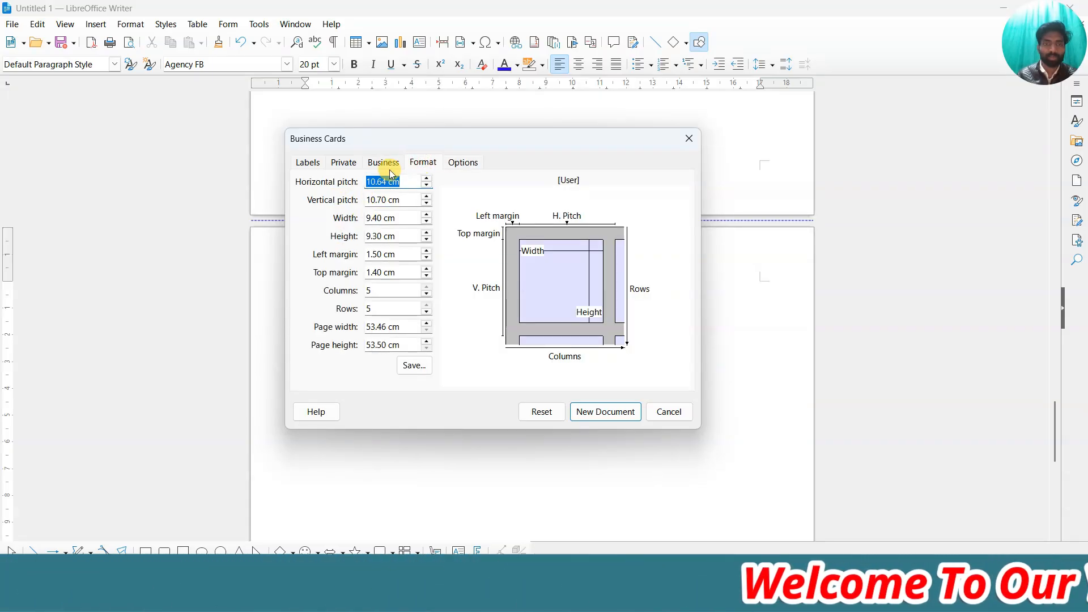
{"action": "left_click", "coordinate": [386, 164]}
{"action": "left_click", "coordinate": [421, 162]}
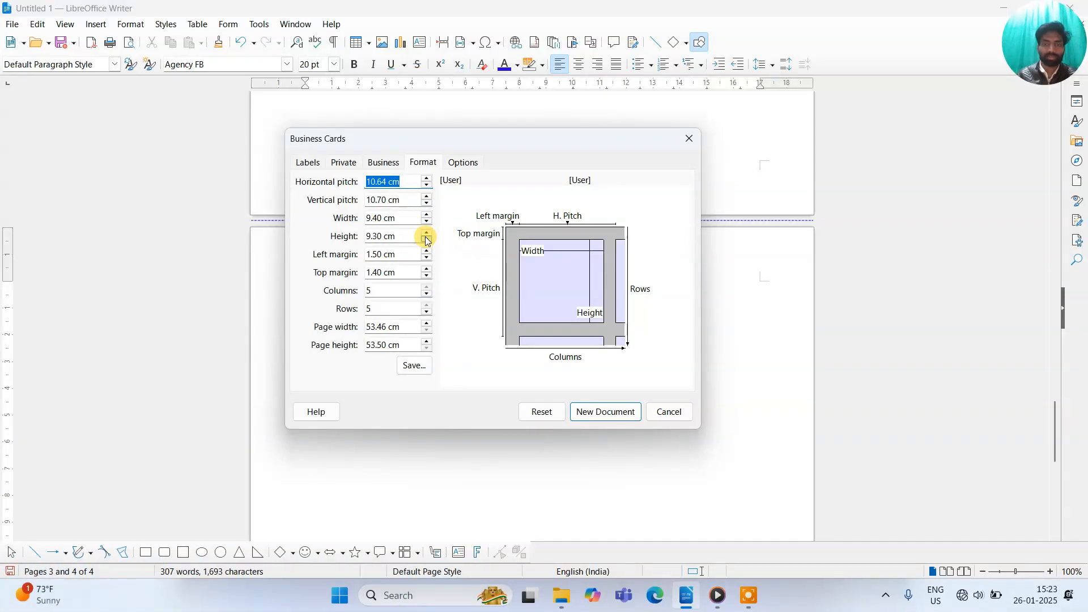
{"action": "left_click", "coordinate": [665, 413]}
Create a new master document, maximize its window, and move the Navigator to the opposite side of the page.
{"action": "left_click", "coordinate": [38, 24]}
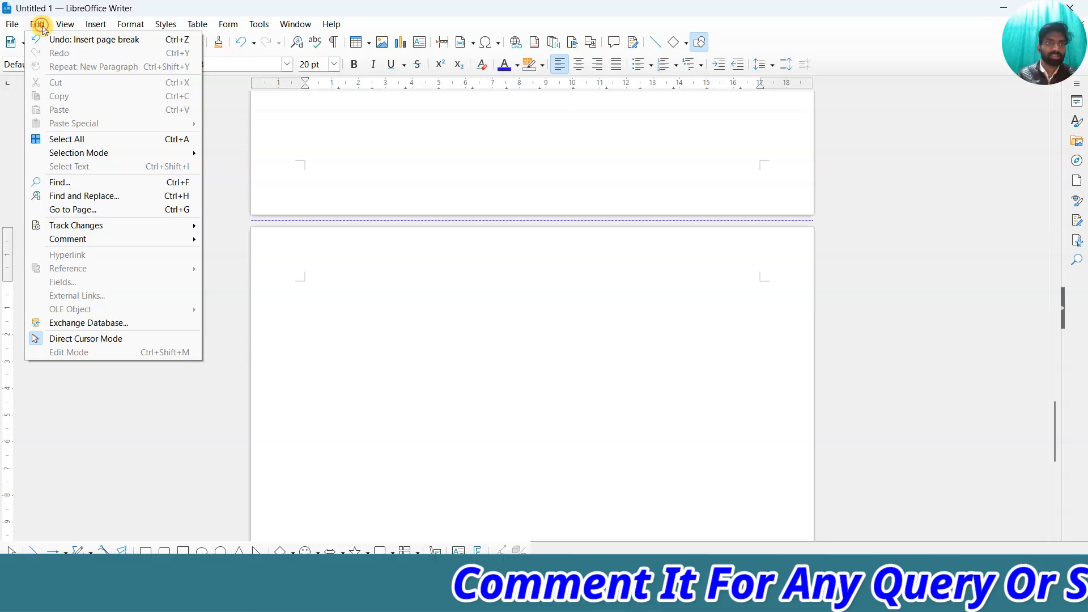
{"action": "mouse_move", "coordinate": [12, 24]}
{"action": "mouse_move", "coordinate": [91, 38]}
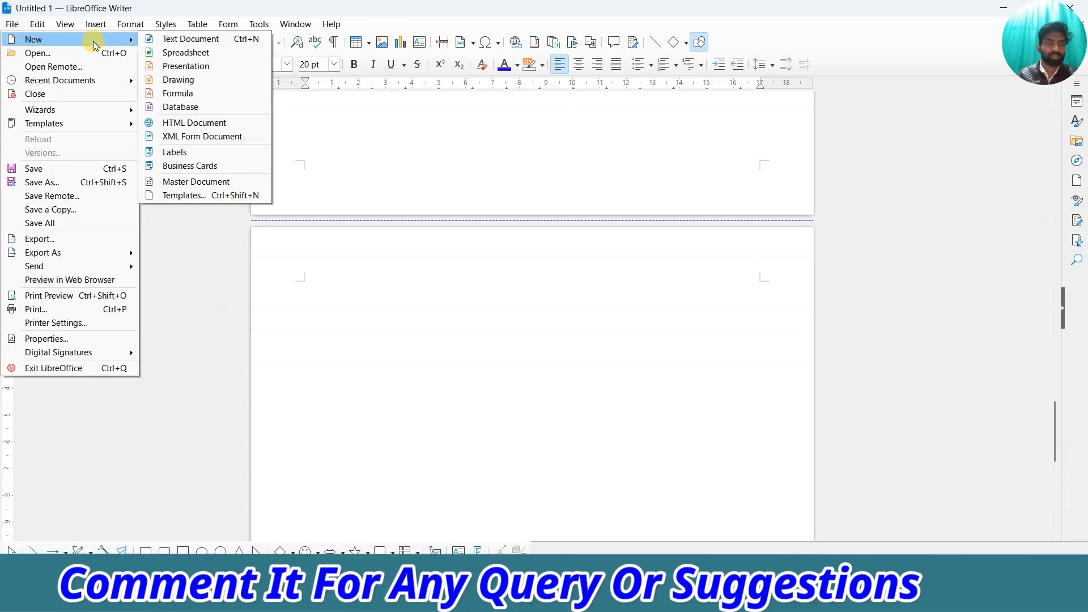
{"action": "left_click", "coordinate": [206, 182]}
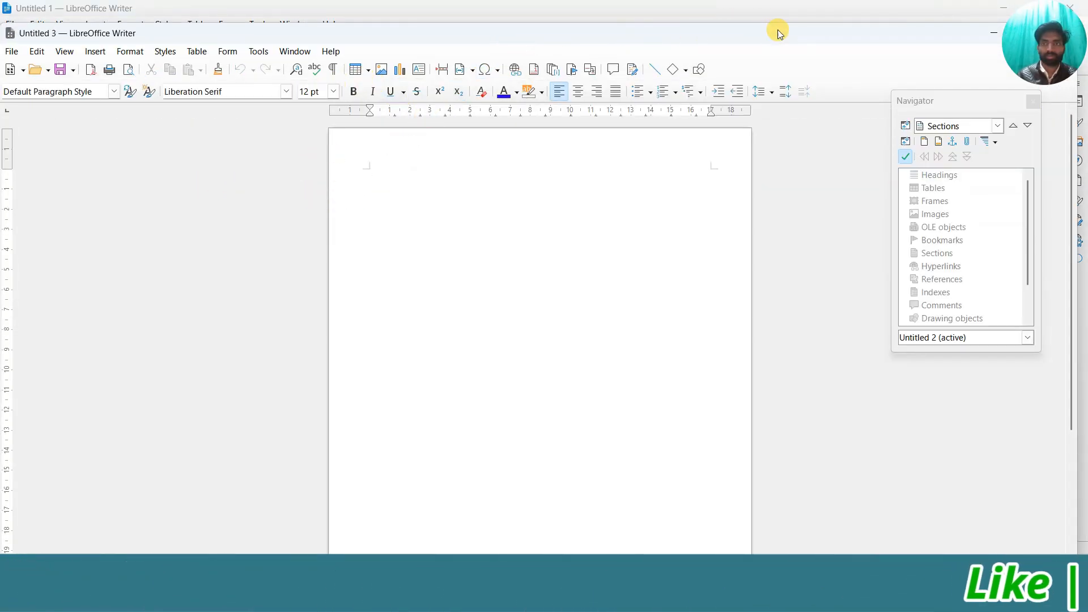
{"action": "left_click_drag", "start_coordinate": [778, 30], "coordinate": [744, 41]}
{"action": "left_click", "coordinate": [859, 37]}
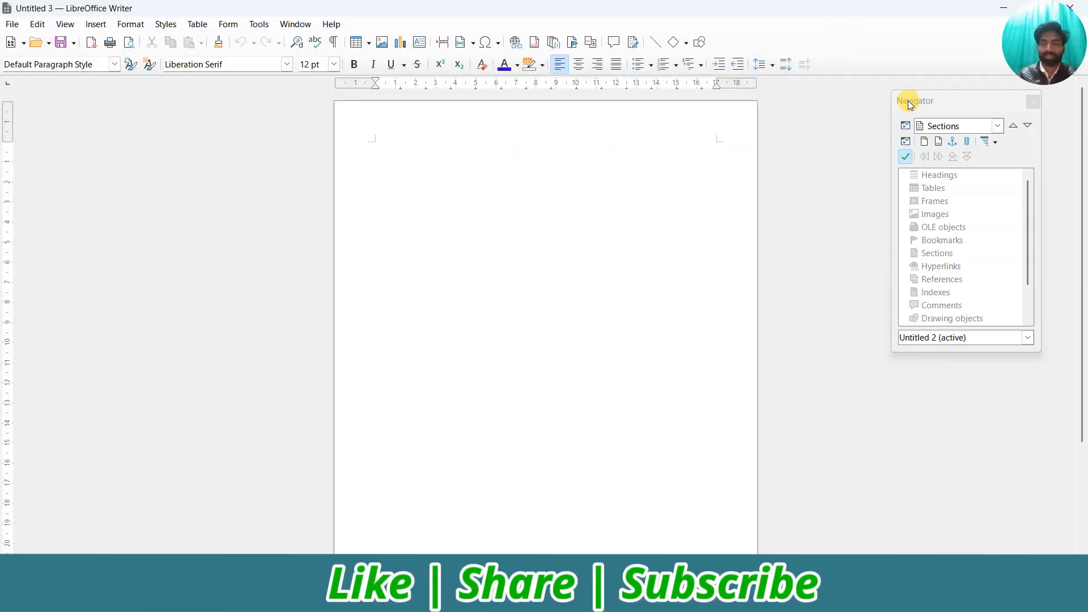
{"action": "left_click_drag", "start_coordinate": [954, 101], "coordinate": [96, 102]}
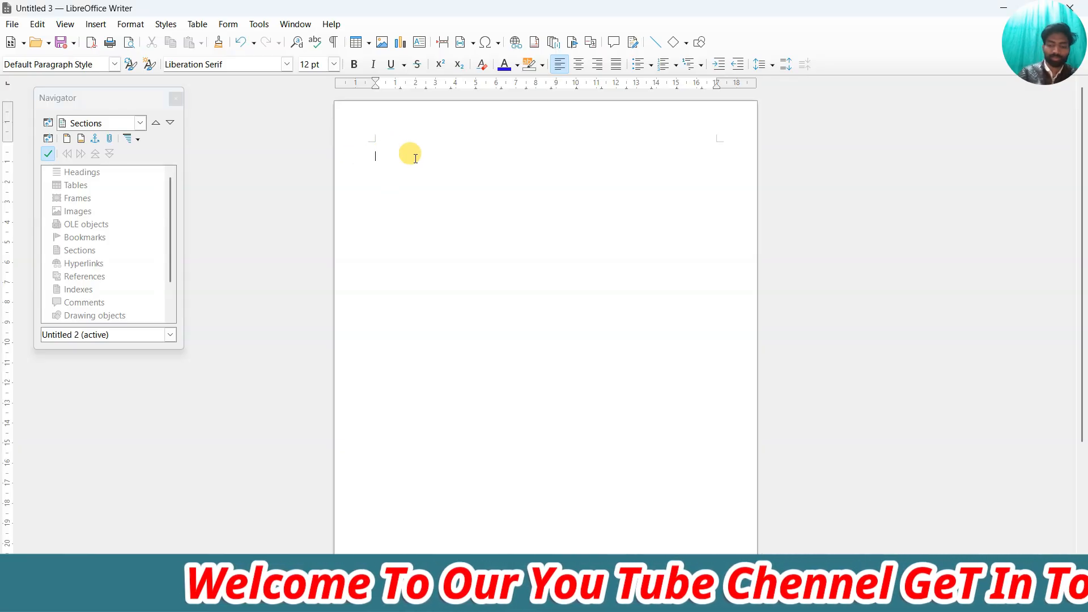
Insert a paragraph of dummy text into the master document by expanding the AutoText shortcut =DT.
{"action": "type", "text": "=DT"}
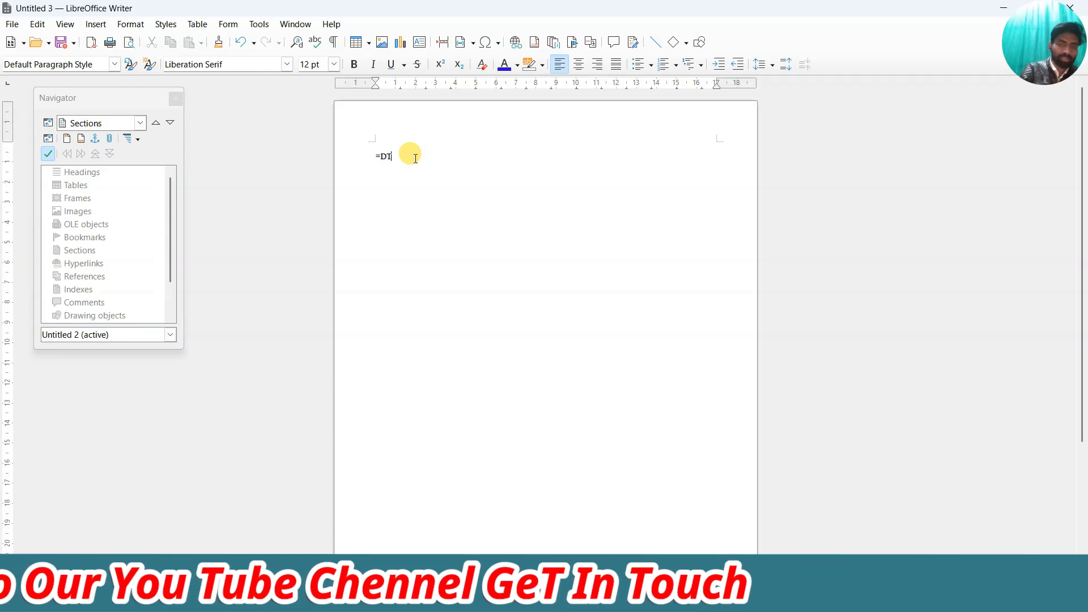
{"action": "key", "text": "F3"}
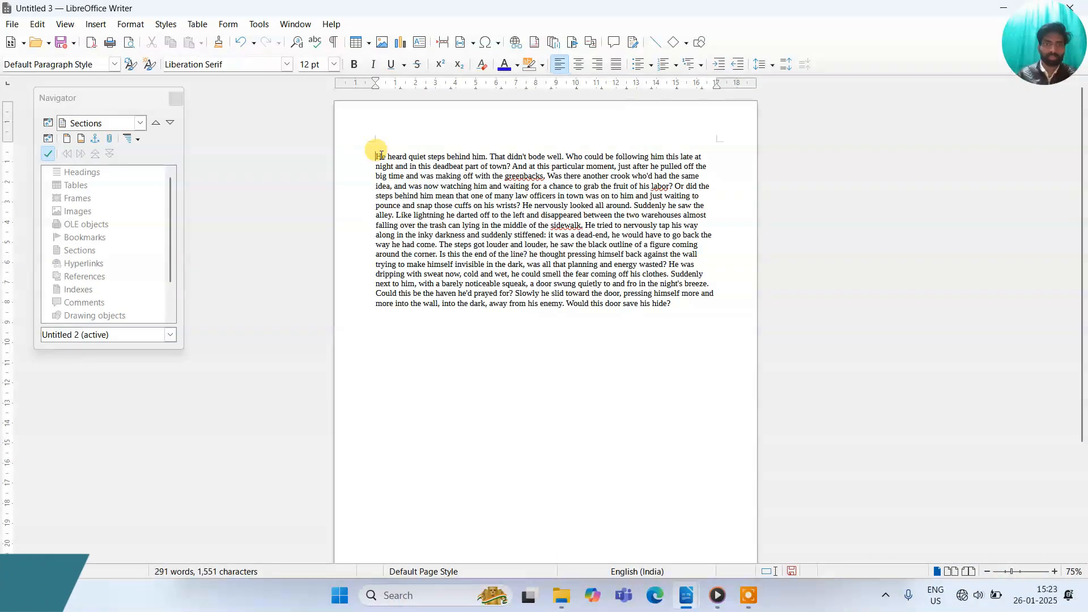
{"action": "key", "text": "ctrl+a"}
{"action": "left_click", "coordinate": [599, 284]}
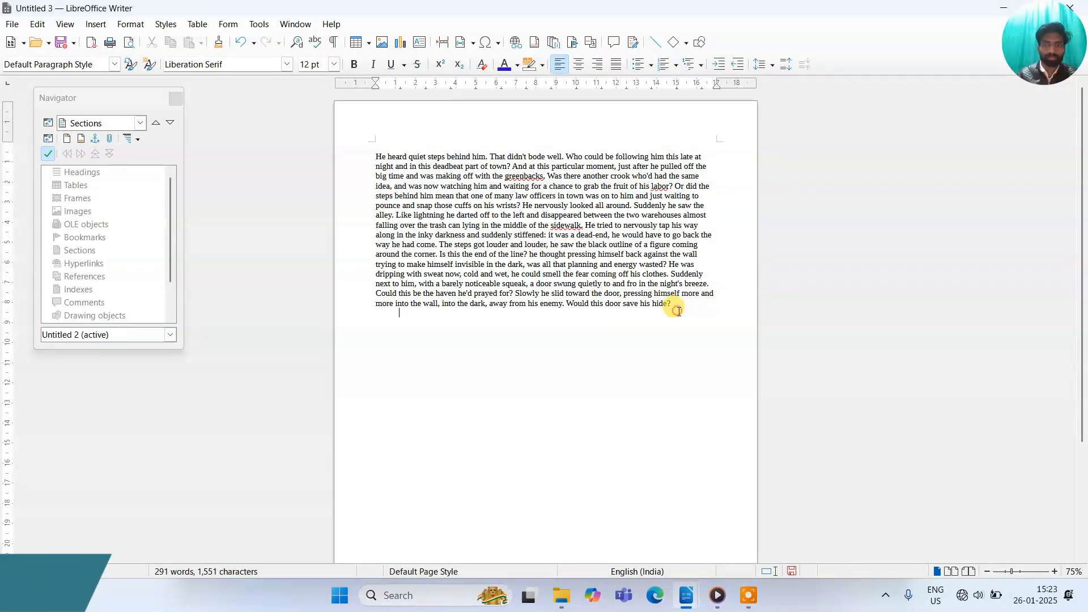
Select all the dummy text, apply the Heading 1 style to it, and check its entry under Headings in the Navigator.
{"action": "left_click_drag", "start_coordinate": [406, 166], "coordinate": [372, 152]}
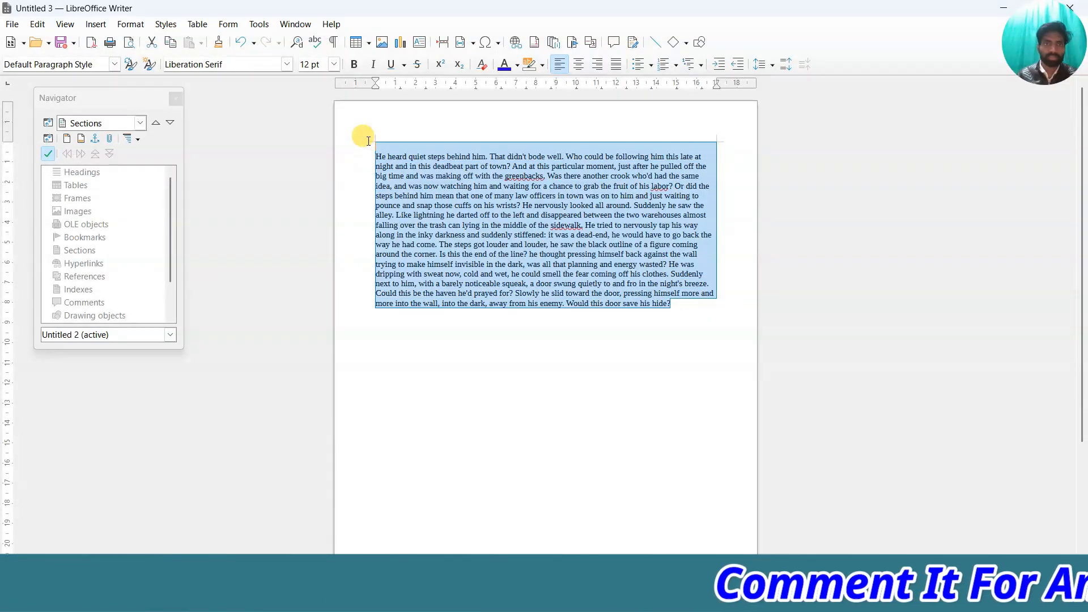
{"action": "left_click", "coordinate": [171, 26]}
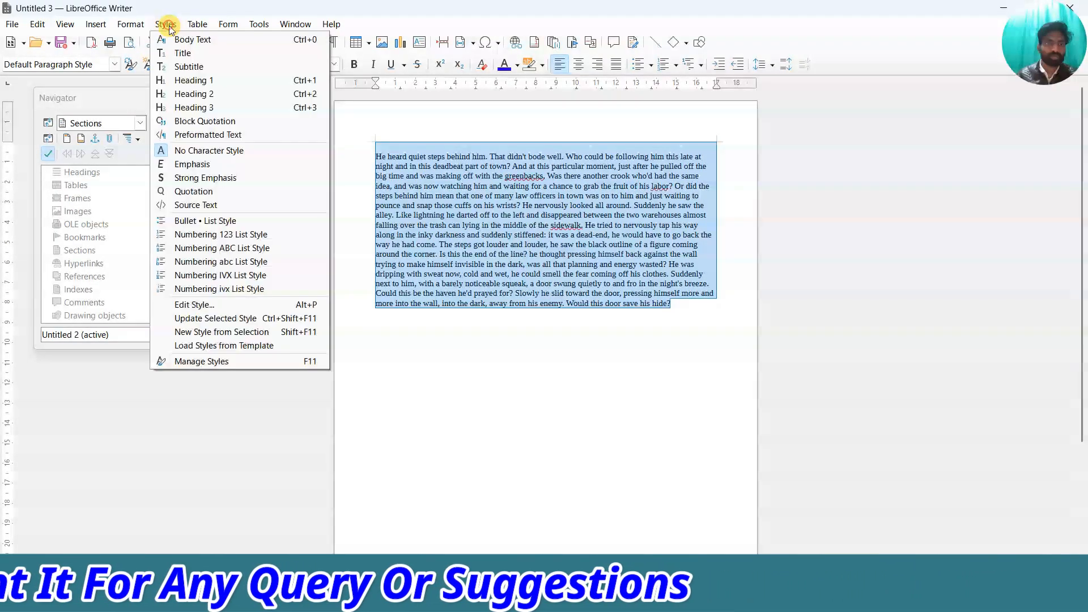
{"action": "left_click", "coordinate": [214, 84]}
{"action": "left_click", "coordinate": [438, 218]}
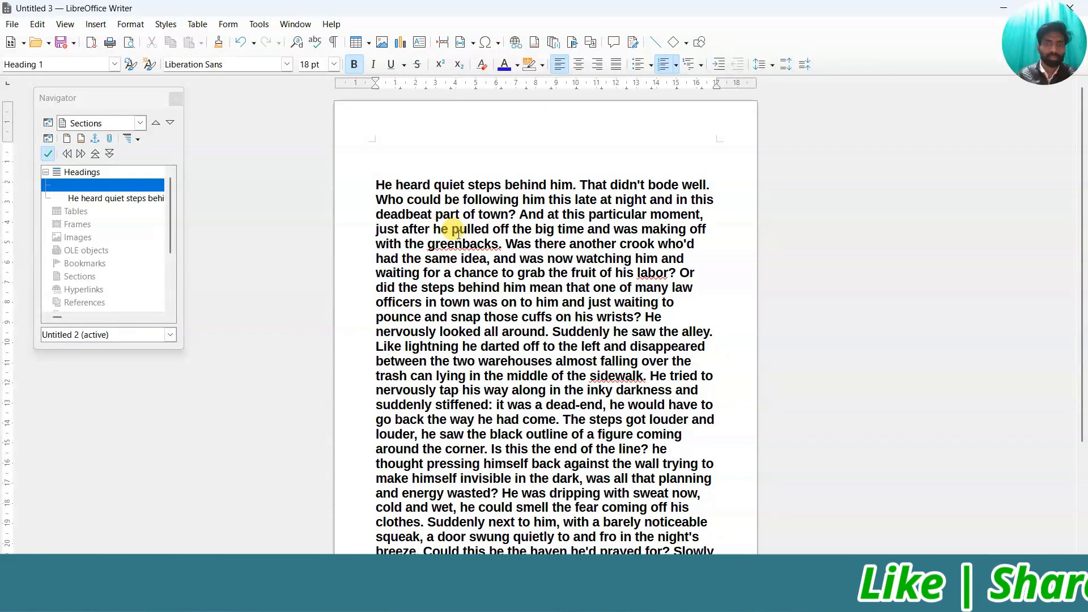
{"action": "scroll", "coordinate": [457, 234], "scroll_direction": "down", "scroll_amount": 3}
{"action": "scroll", "coordinate": [466, 253], "scroll_direction": "up", "scroll_amount": 3}
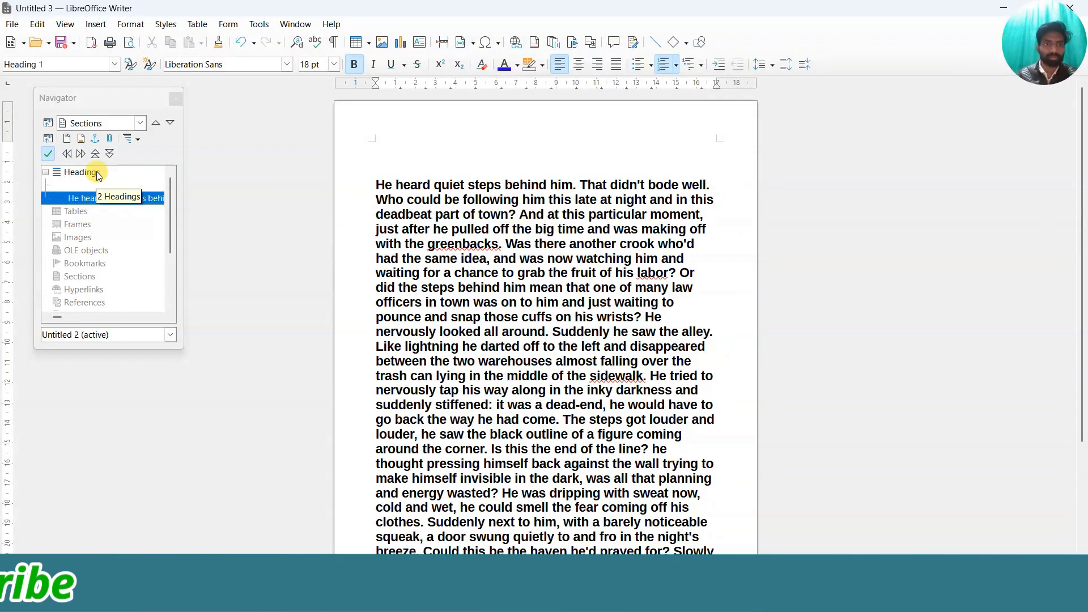
Insert a page break after the heading text and add a table of 4 columns and 5 rows on the new page.
{"action": "scroll", "coordinate": [522, 292], "scroll_direction": "down", "scroll_amount": 2}
{"action": "scroll", "coordinate": [516, 300], "scroll_direction": "down", "scroll_amount": 2}
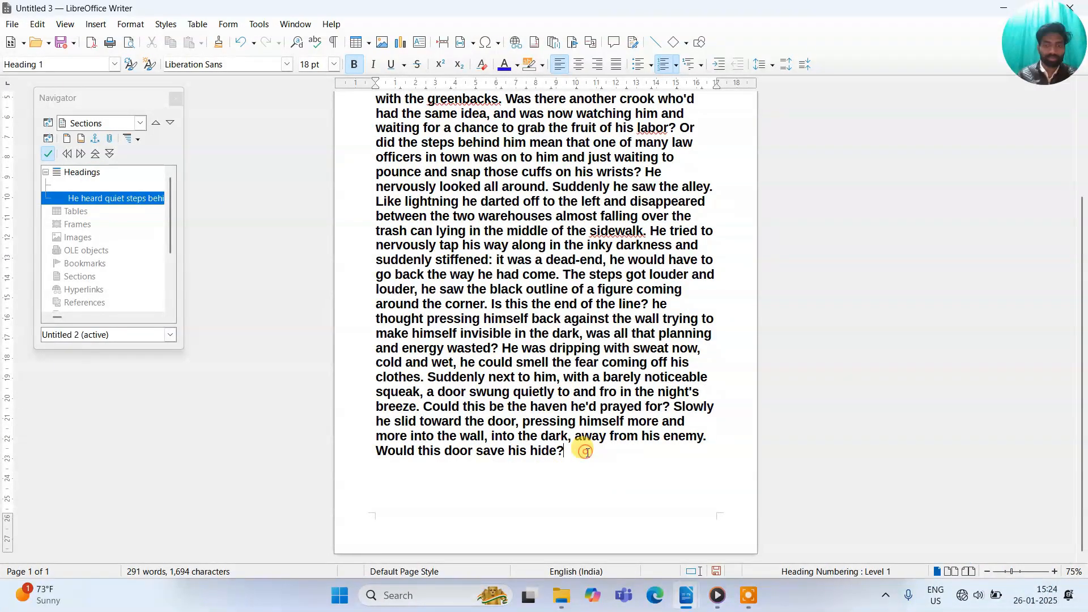
{"action": "key", "text": "ctrl+Return"}
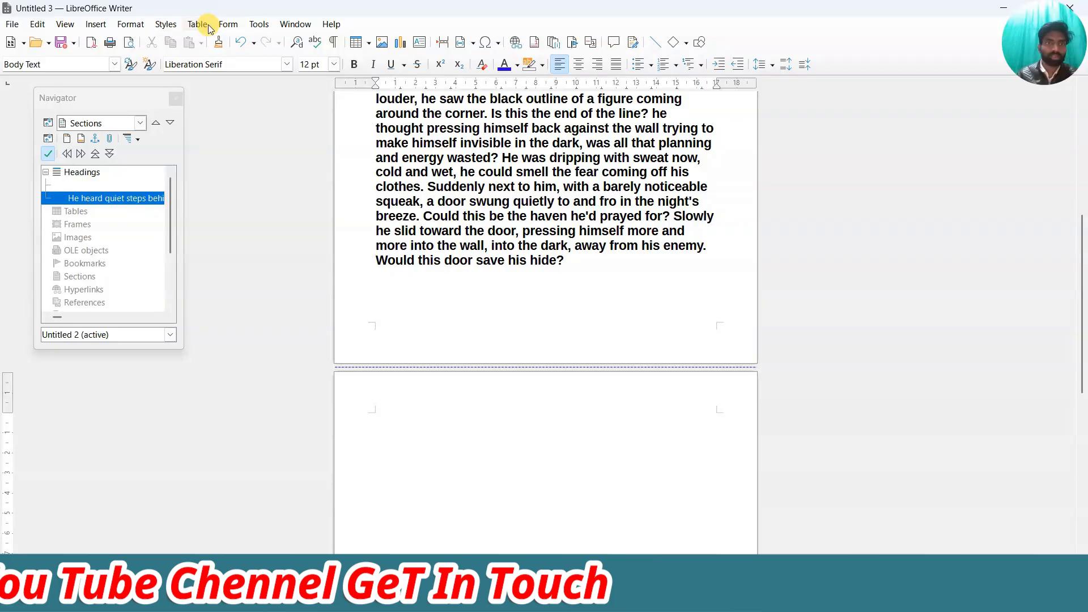
{"action": "left_click", "coordinate": [369, 49]}
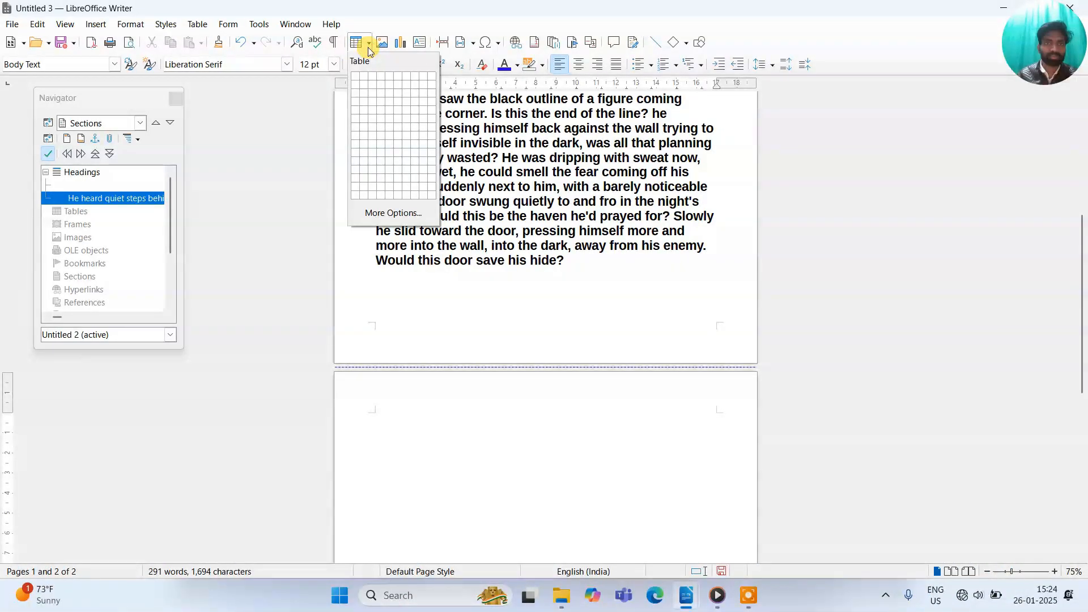
{"action": "left_click", "coordinate": [381, 109]}
{"action": "scroll", "coordinate": [410, 295], "scroll_direction": "down", "scroll_amount": 2}
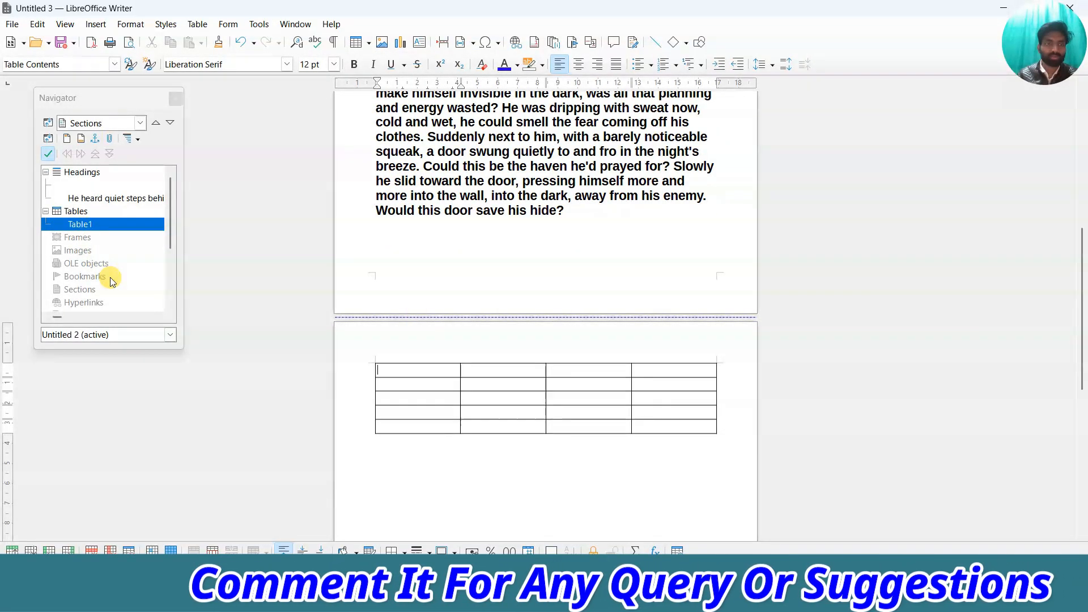
Draw a frame about 13.66 by 3.90 cm below the table, then make it taller and shift it slightly sideways and upward.
{"action": "scroll", "coordinate": [413, 401], "scroll_direction": "down", "scroll_amount": 6}
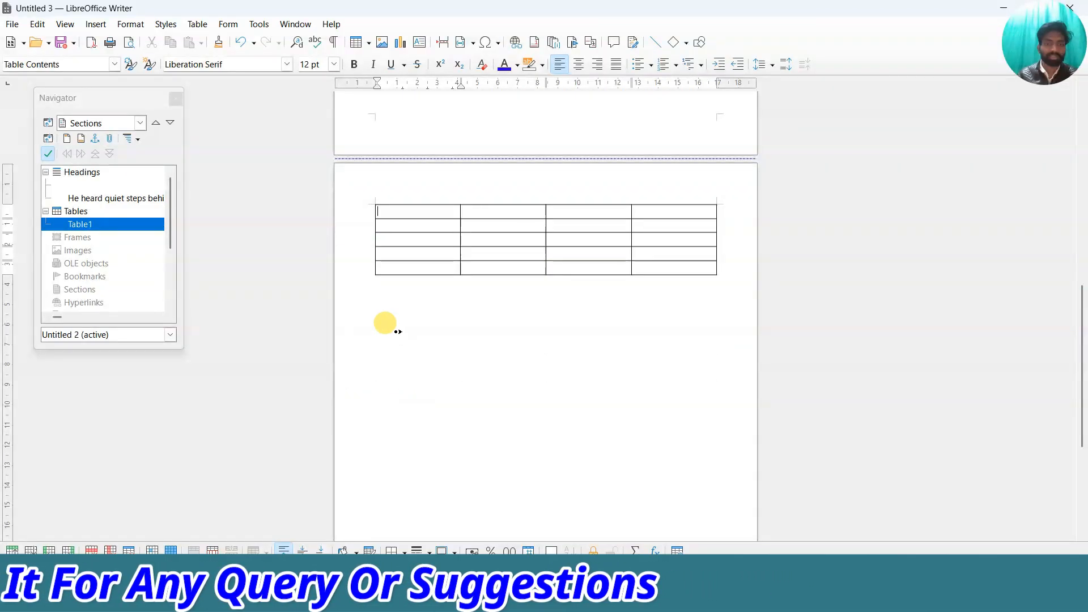
{"action": "left_click", "coordinate": [390, 305]}
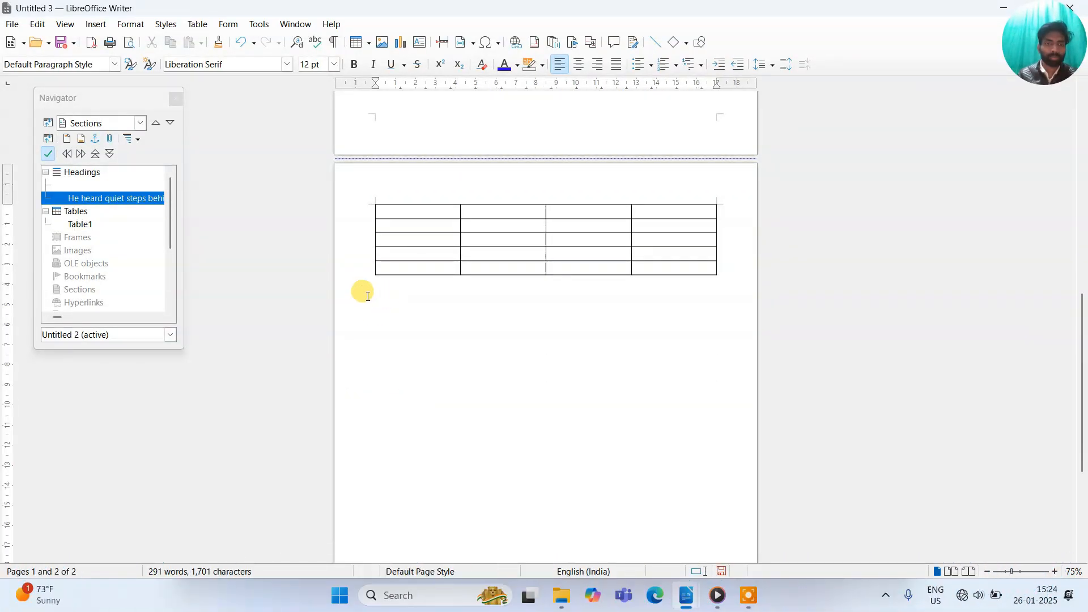
{"action": "left_click", "coordinate": [97, 25]}
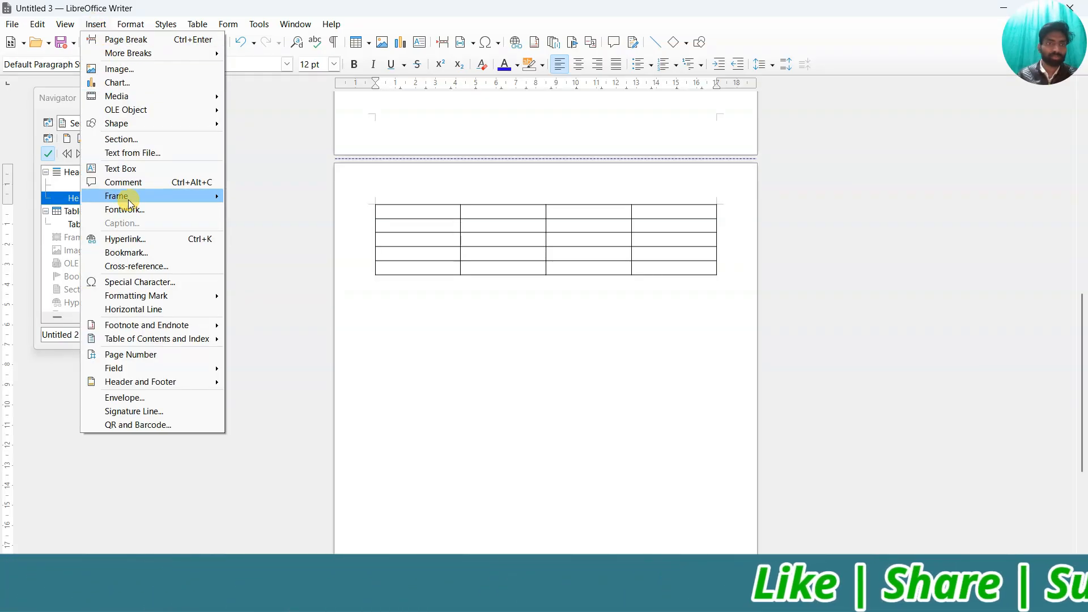
{"action": "mouse_move", "coordinate": [128, 199]}
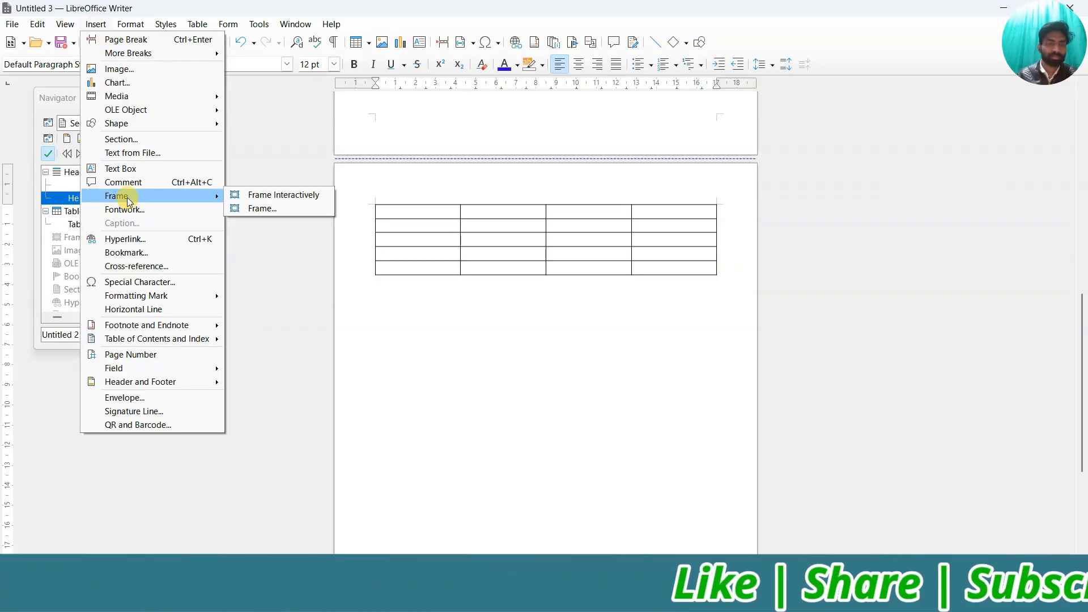
{"action": "left_click", "coordinate": [277, 194]}
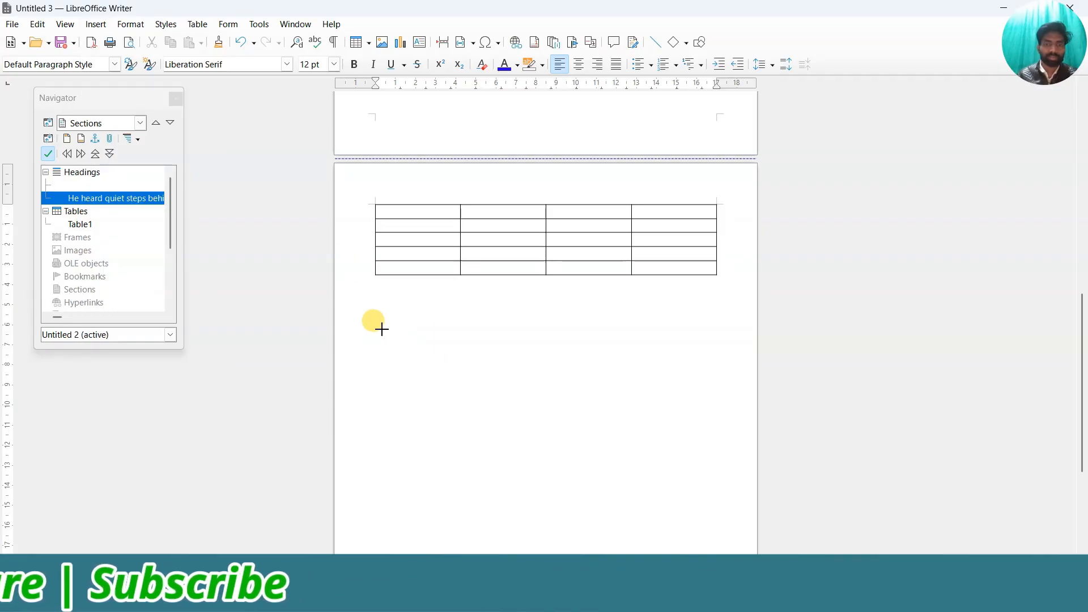
{"action": "left_click_drag", "start_coordinate": [666, 403], "coordinate": [666, 401]}
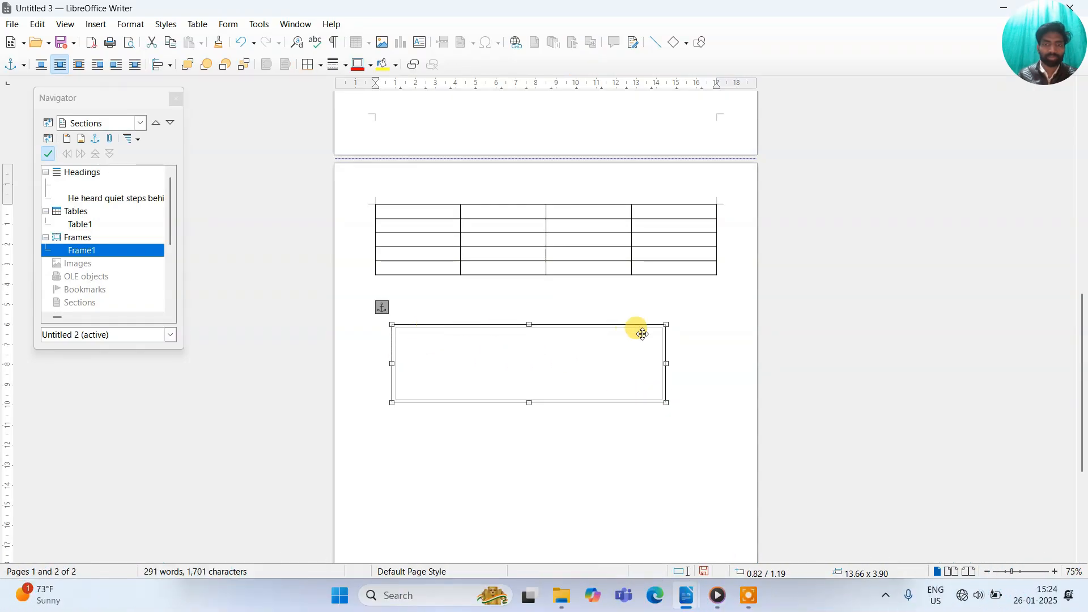
{"action": "left_click_drag", "start_coordinate": [528, 435], "coordinate": [529, 434]}
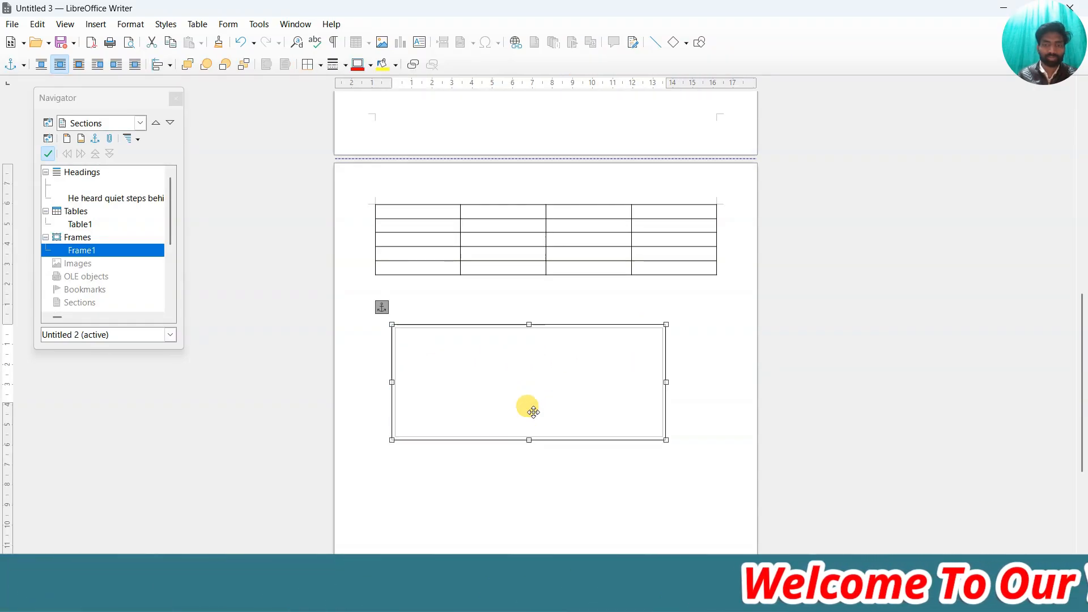
{"action": "left_click_drag", "start_coordinate": [533, 323], "coordinate": [561, 319]}
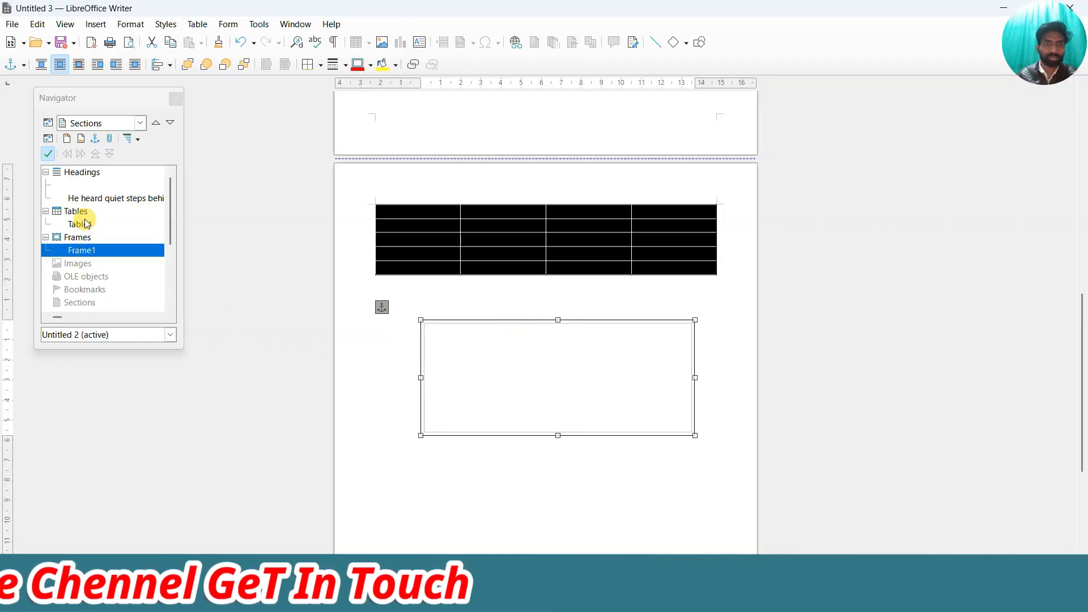
Insert the QR code image 44 from the photos folder below the frame.
{"action": "scroll", "coordinate": [413, 413], "scroll_direction": "down", "scroll_amount": 3}
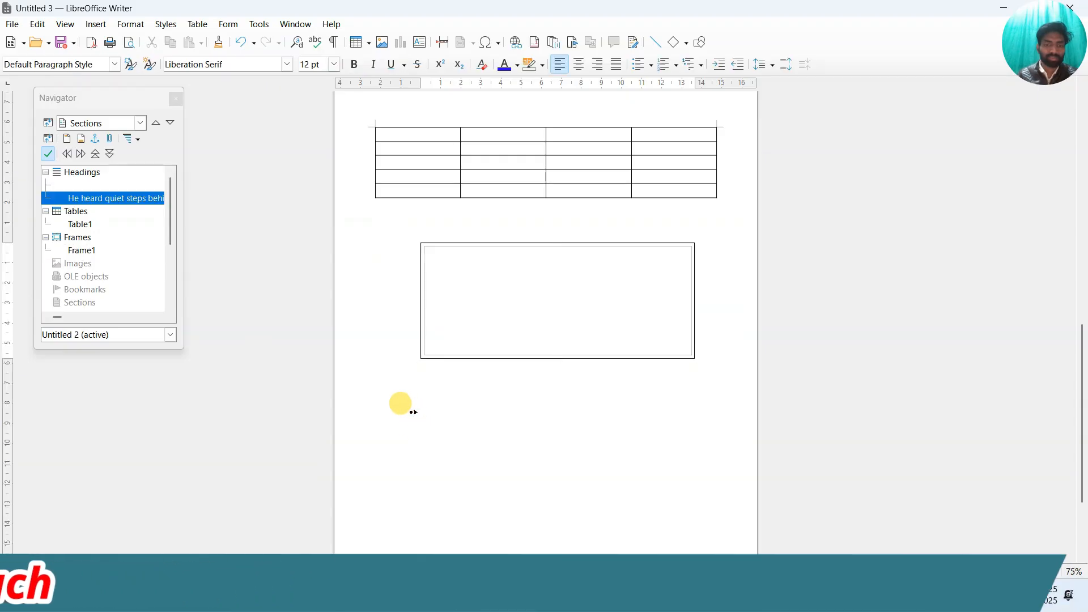
{"action": "left_click", "coordinate": [408, 416]}
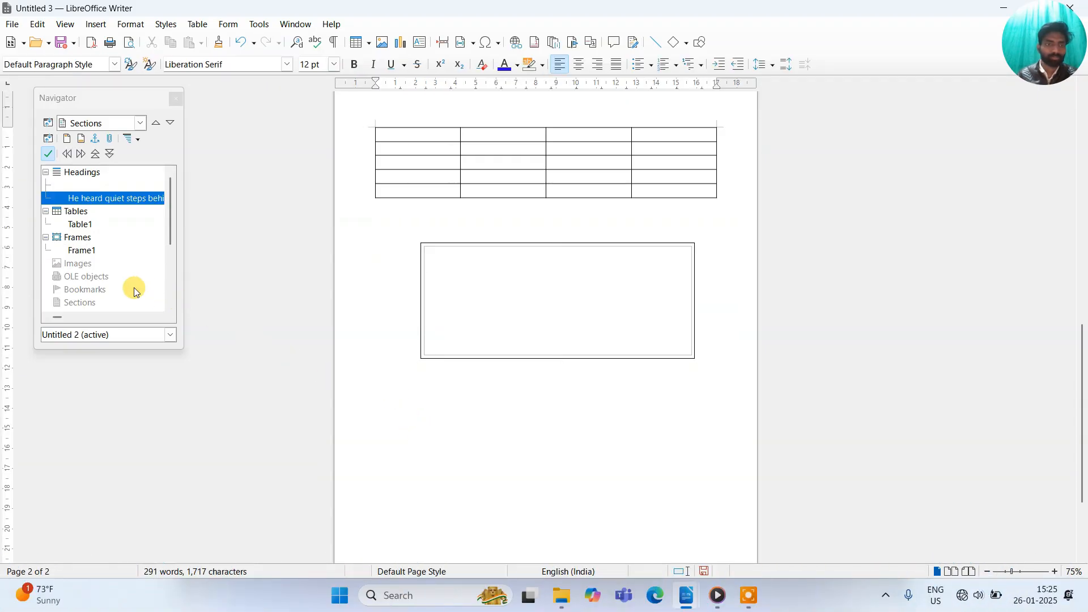
{"action": "left_click", "coordinate": [382, 43]}
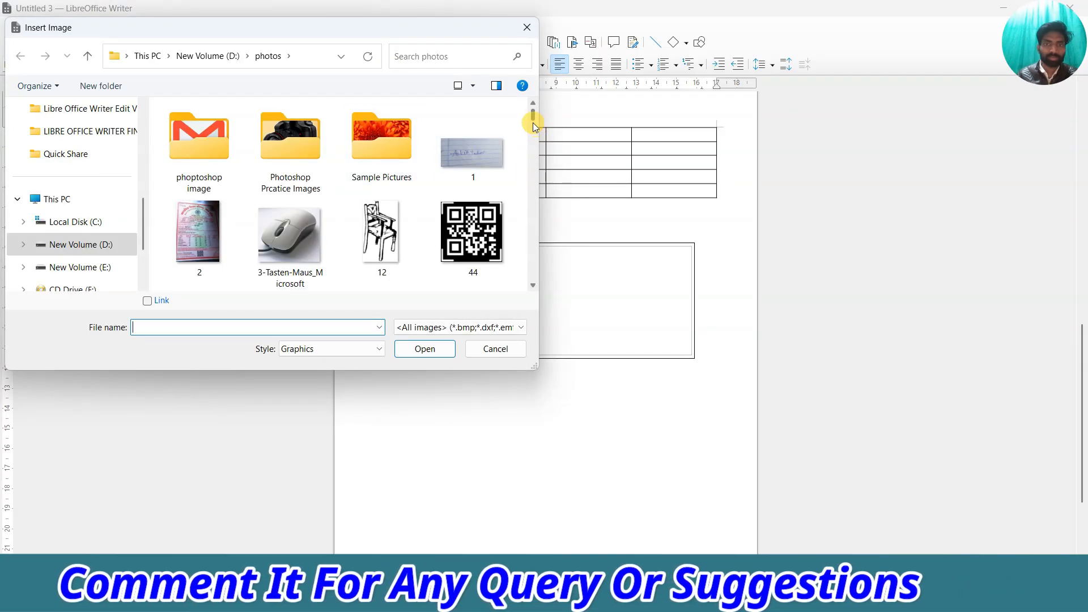
{"action": "left_click", "coordinate": [470, 250]}
{"action": "left_click", "coordinate": [418, 348]}
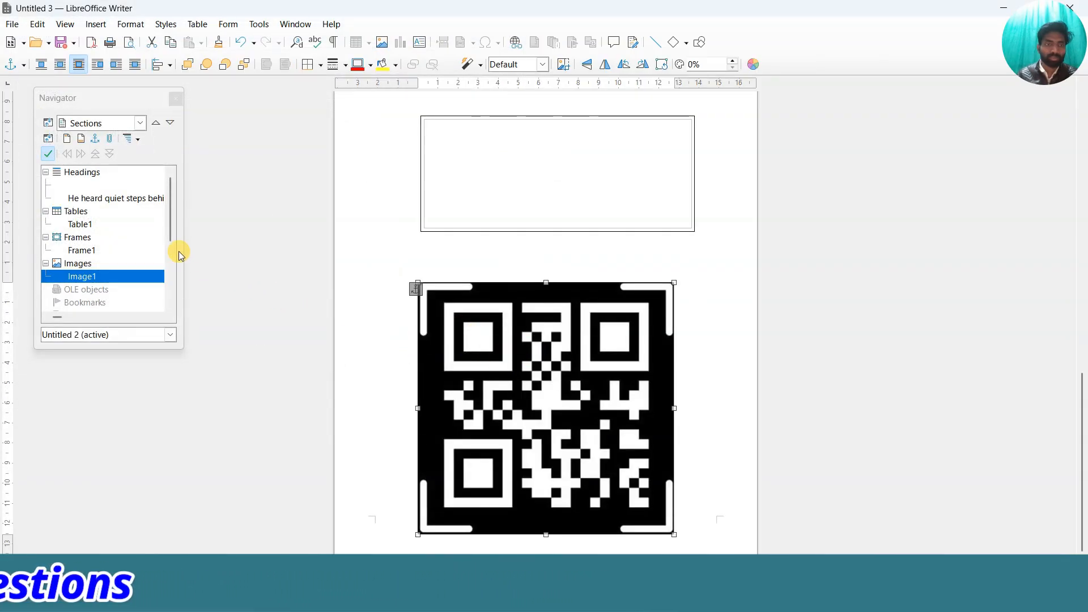
Examine the Navigator's content categories, including Headings, Tables, Frames and Images, and set it to navigate by Frames.
{"action": "left_click_drag", "start_coordinate": [170, 223], "coordinate": [170, 265]}
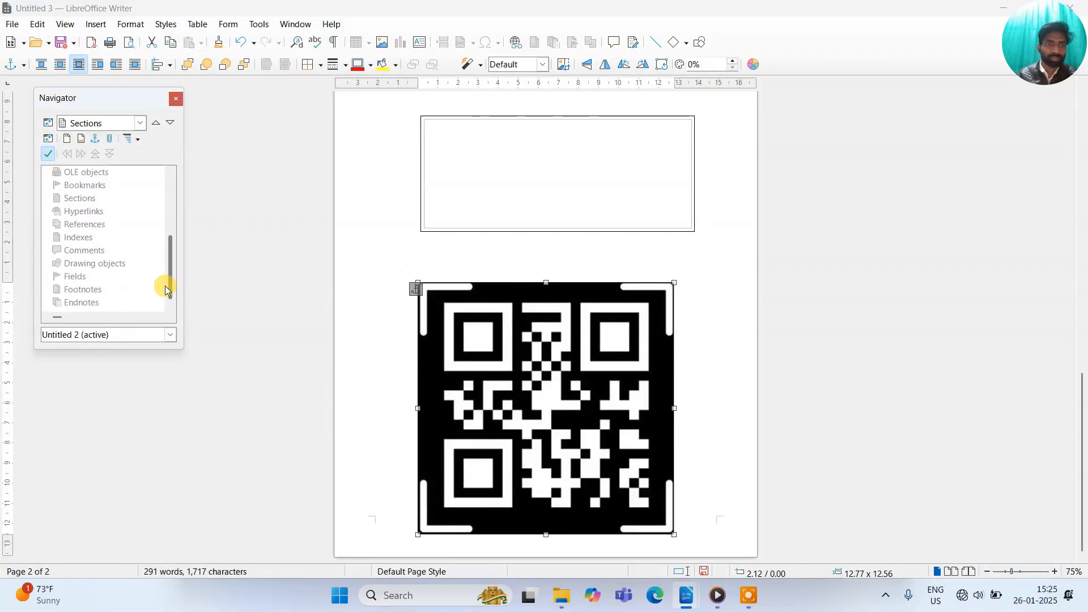
{"action": "left_click", "coordinate": [90, 174]}
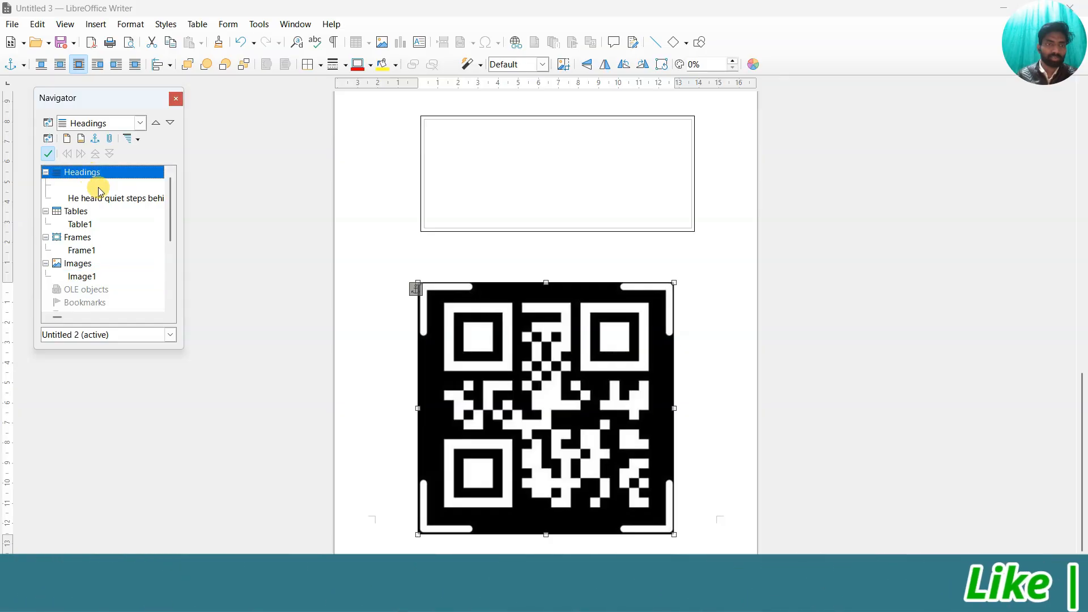
{"action": "left_click", "coordinate": [97, 197]}
{"action": "left_click", "coordinate": [80, 214]}
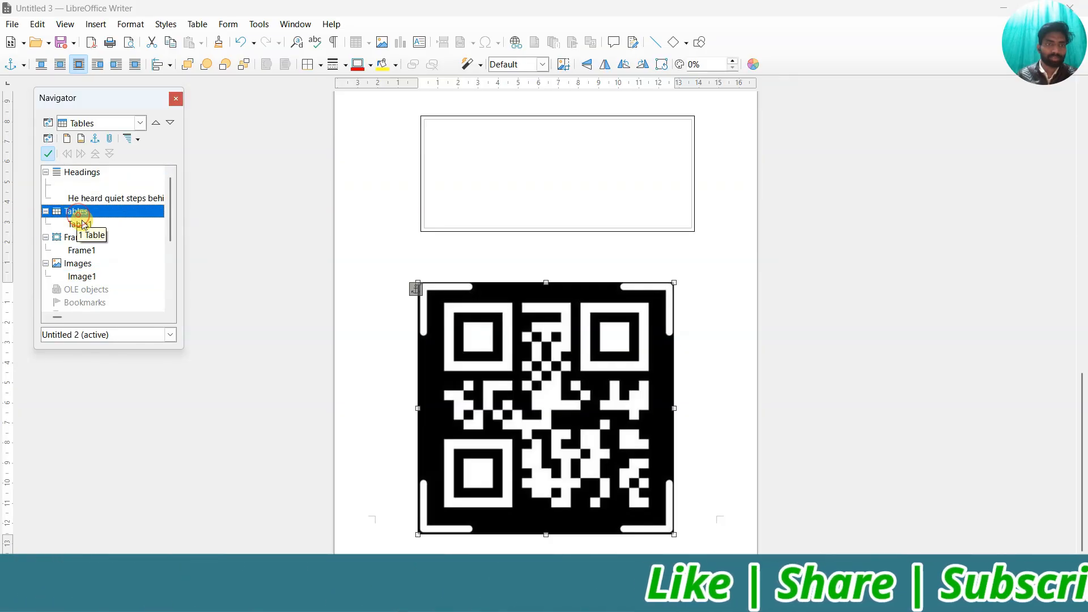
{"action": "left_click", "coordinate": [77, 238]}
{"action": "left_click", "coordinate": [79, 264]}
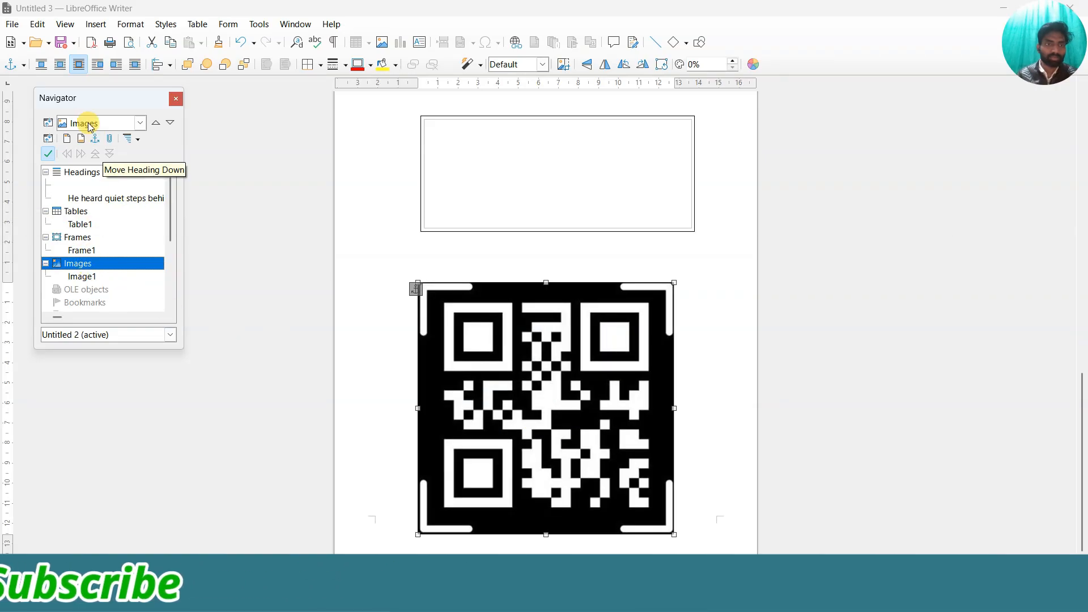
{"action": "left_click", "coordinate": [141, 126]}
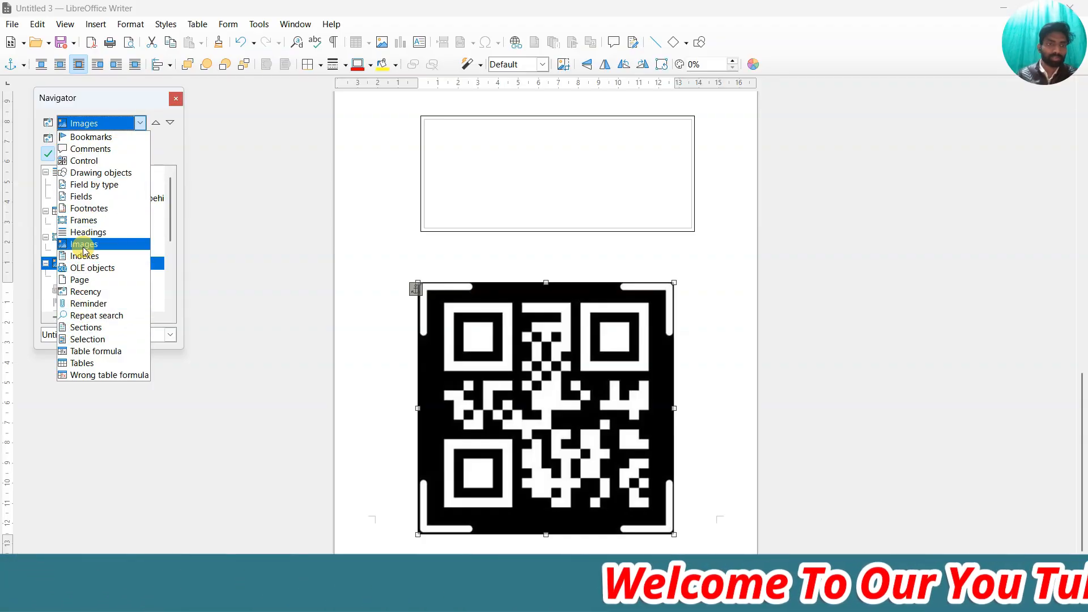
{"action": "left_click", "coordinate": [85, 220]}
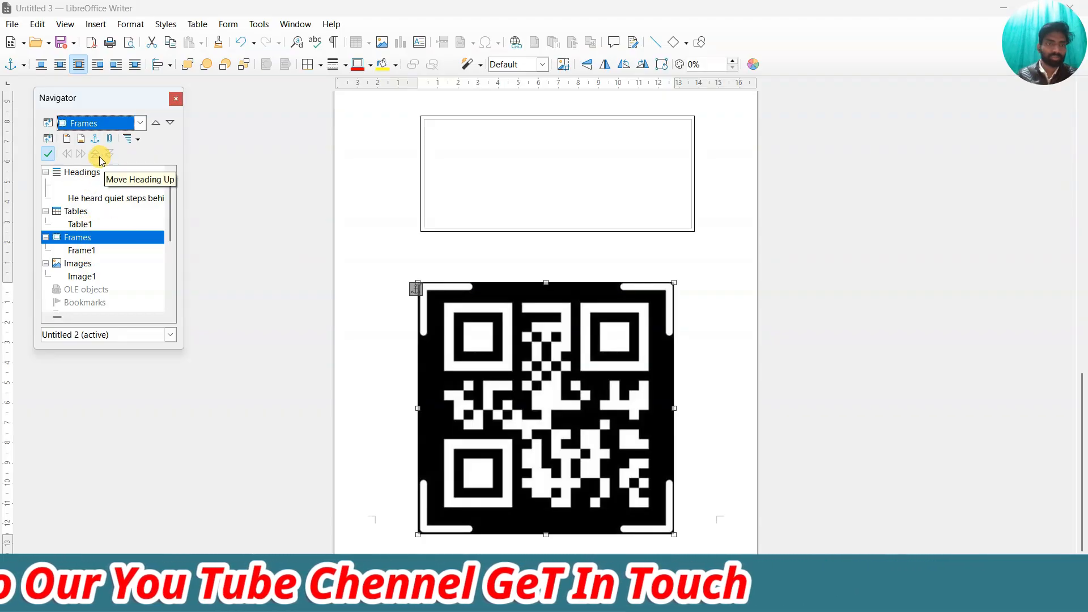
Close the Navigator, return to the start of the heading text, and close the master document without saving.
{"action": "left_click", "coordinate": [176, 101]}
{"action": "scroll", "coordinate": [564, 319], "scroll_direction": "up", "scroll_amount": 15}
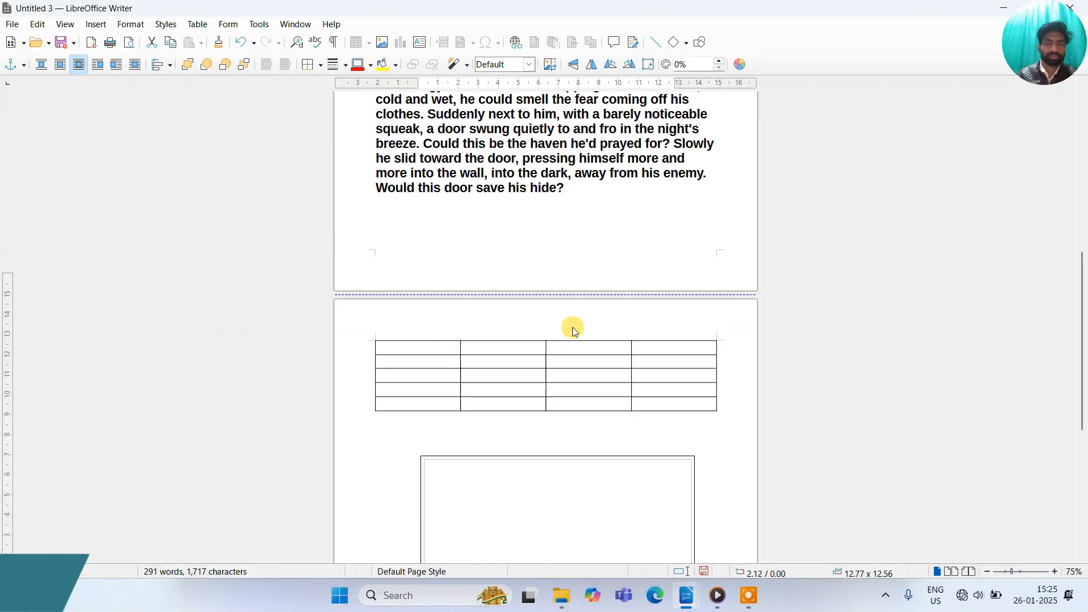
{"action": "scroll", "coordinate": [571, 327], "scroll_direction": "up", "scroll_amount": 3}
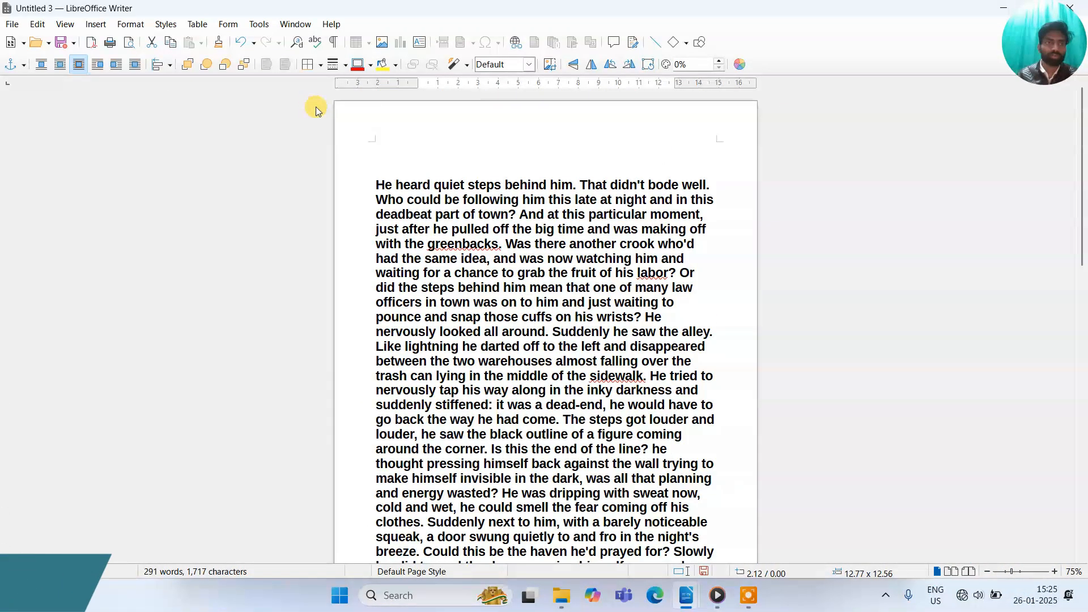
{"action": "left_click", "coordinate": [378, 180]}
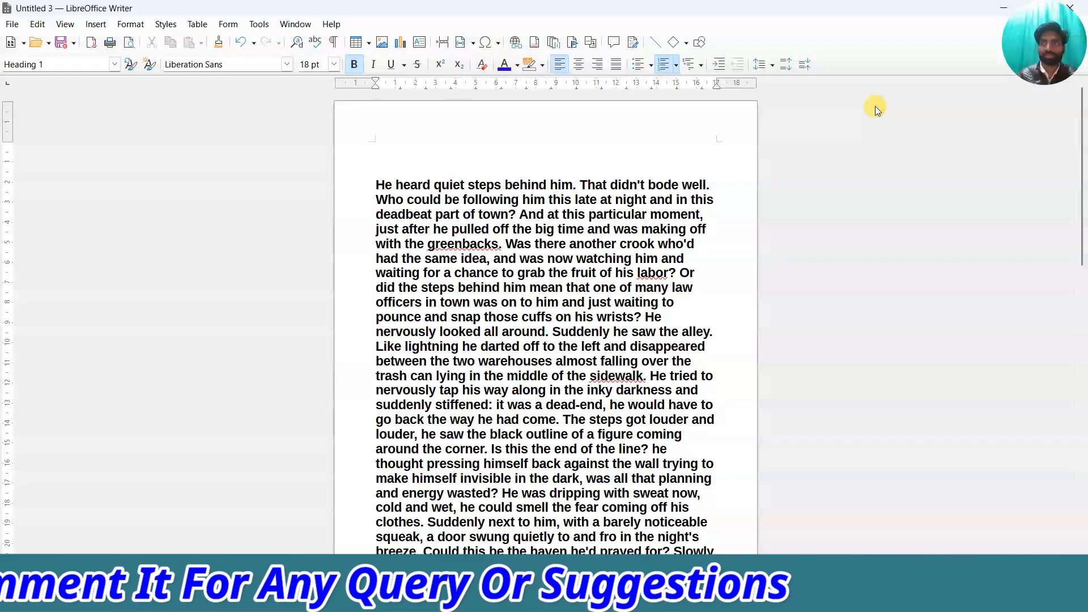
{"action": "left_click", "coordinate": [1071, 8]}
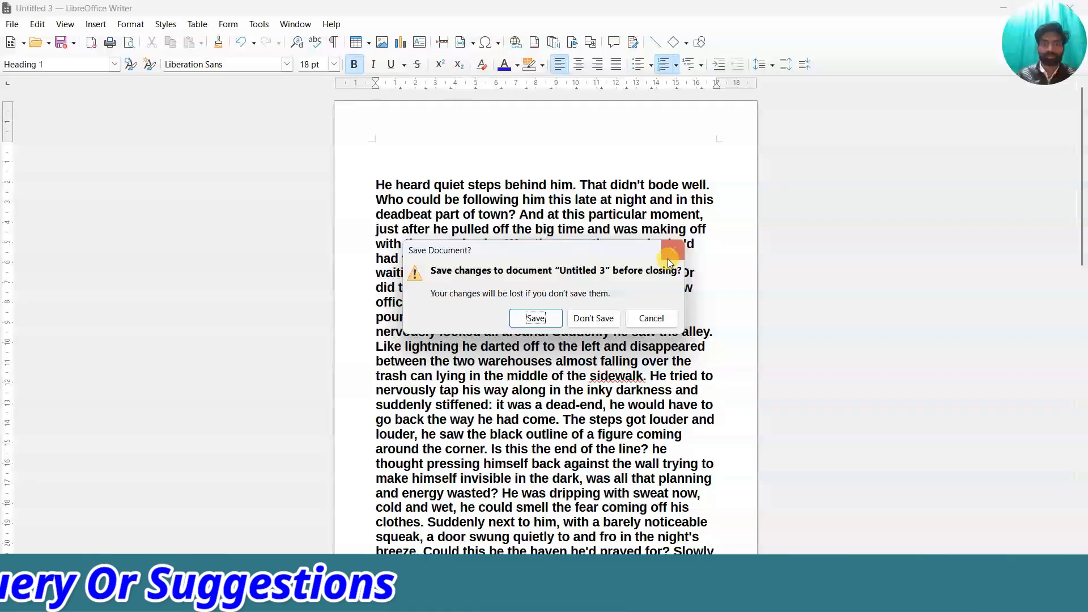
{"action": "left_click", "coordinate": [586, 318]}
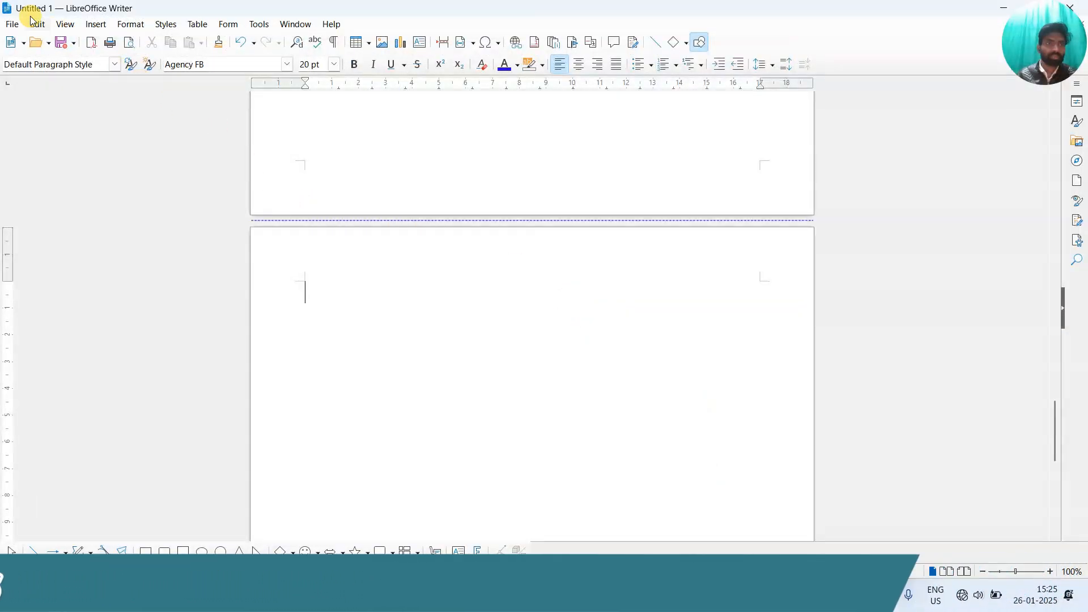
Open the template list for a new document, move the dialog aside, and look through the text document templates.
{"action": "left_click", "coordinate": [13, 23]}
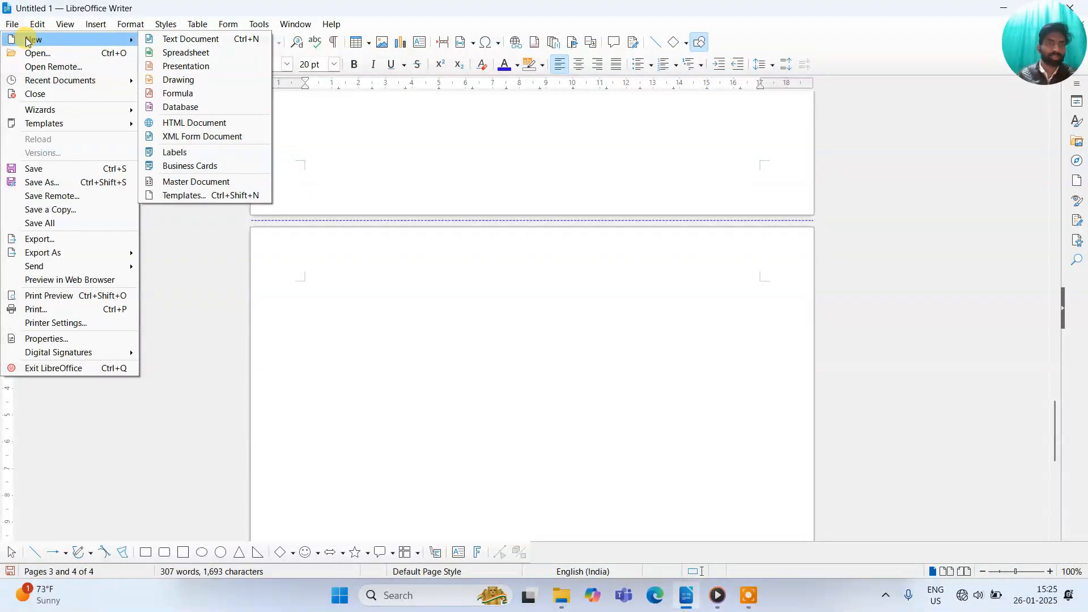
{"action": "left_click", "coordinate": [203, 197]}
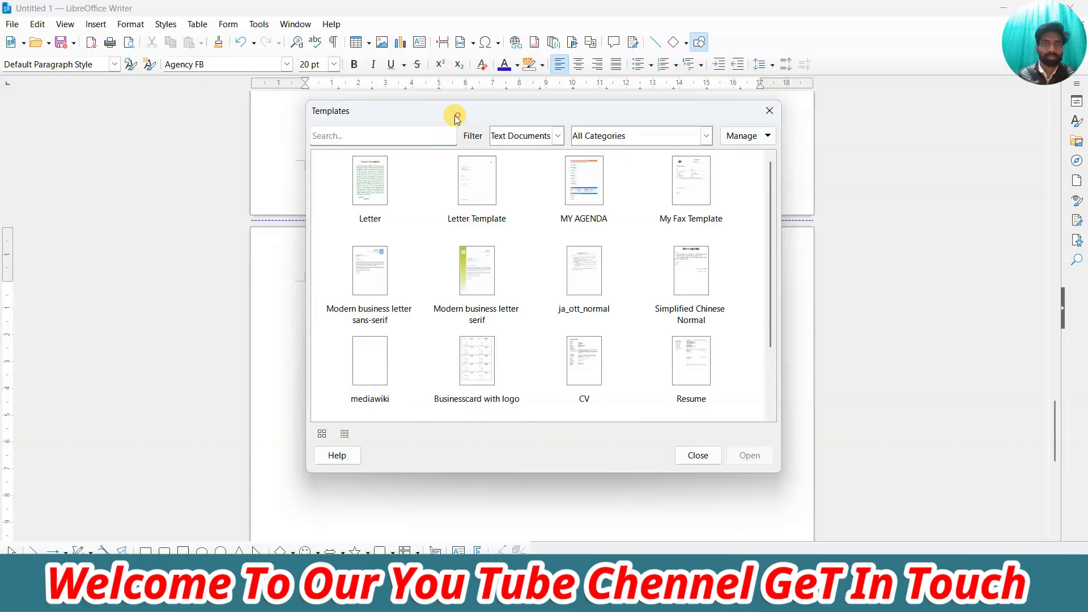
{"action": "left_click_drag", "start_coordinate": [452, 115], "coordinate": [216, 110]}
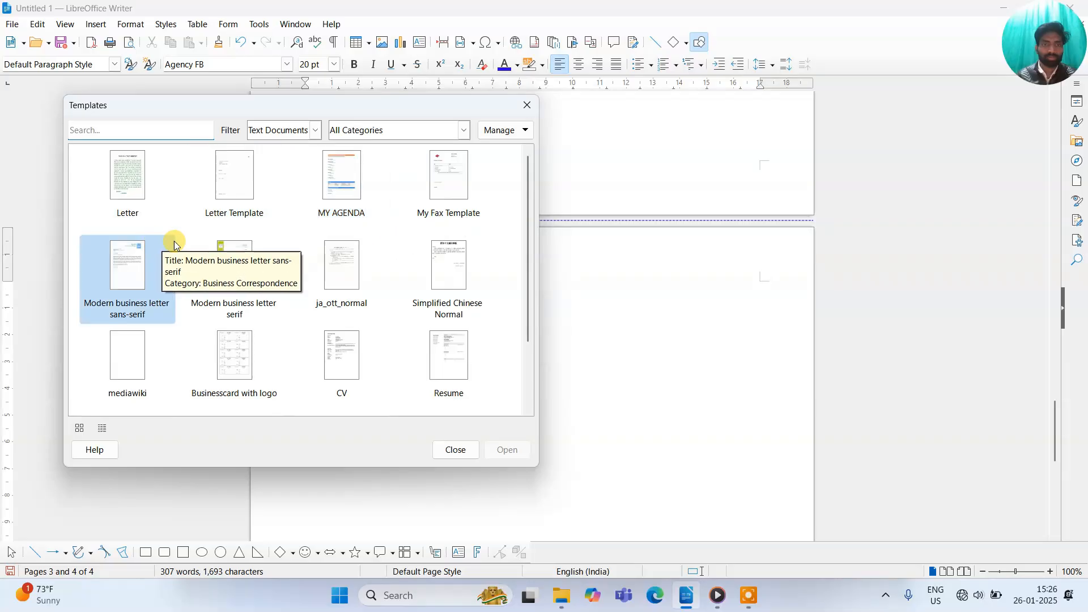
{"action": "scroll", "coordinate": [257, 255], "scroll_direction": "down", "scroll_amount": 2}
{"action": "scroll", "coordinate": [258, 256], "scroll_direction": "up", "scroll_amount": 2}
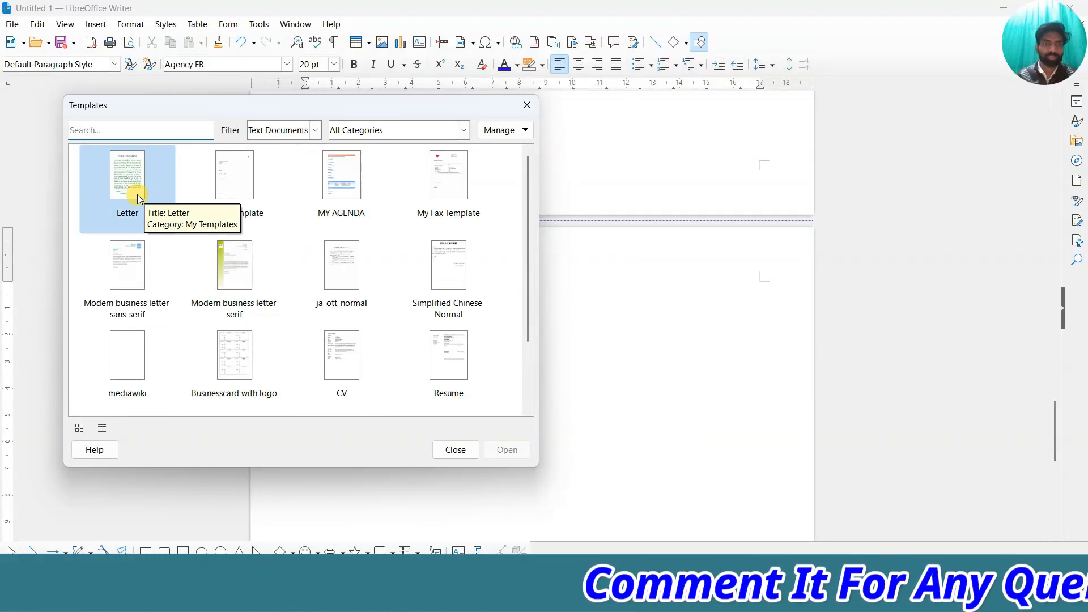
Browse the templates by category through My Templates, Business Correspondence, Drawings and Other Business Documents.
{"action": "left_click", "coordinate": [352, 132]}
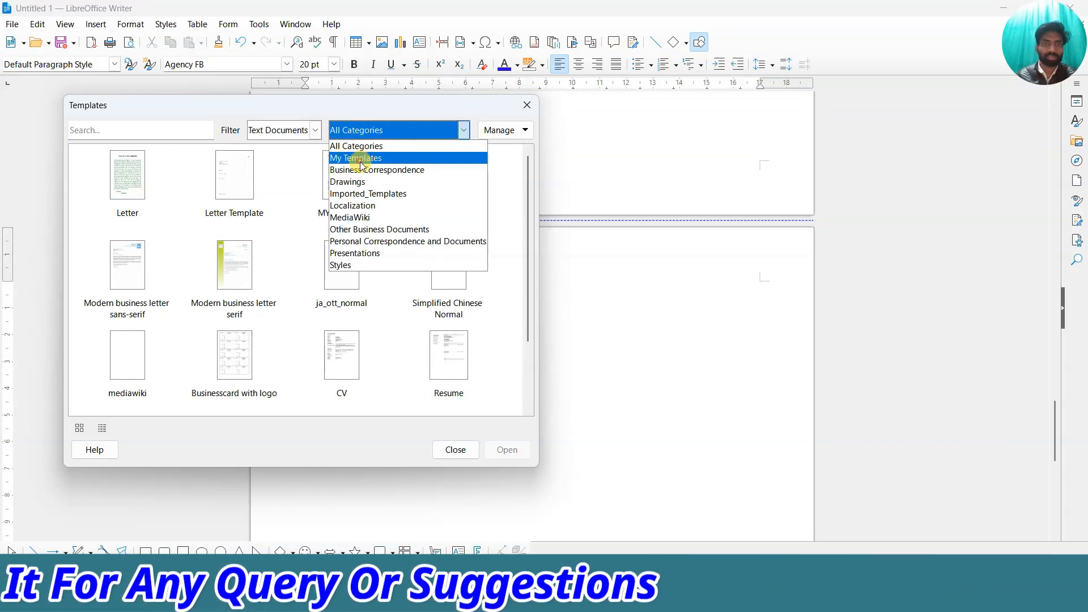
{"action": "left_click", "coordinate": [352, 157]}
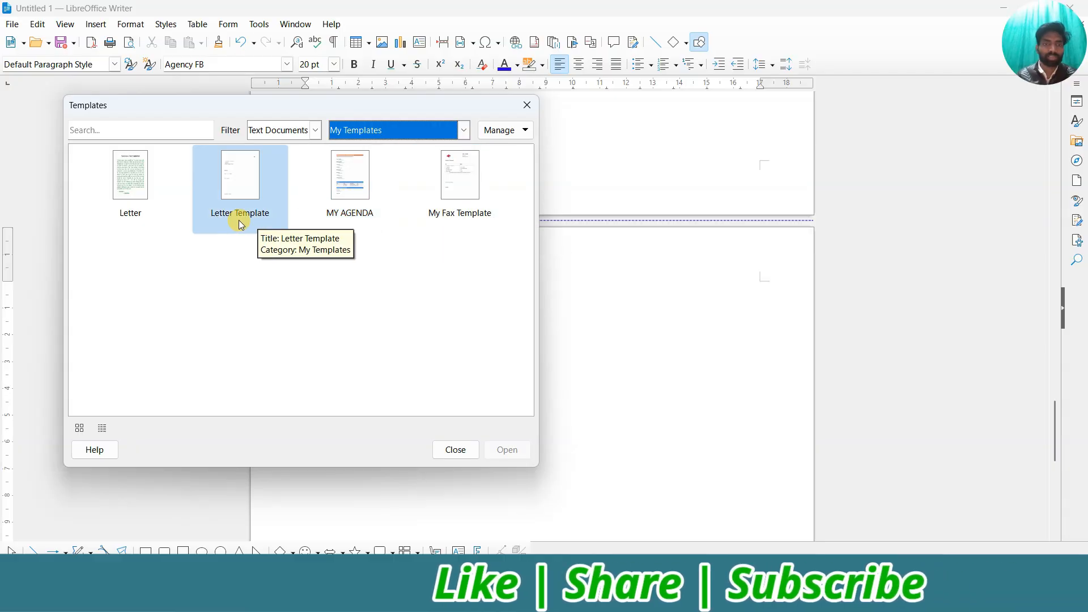
{"action": "left_click", "coordinate": [417, 132]}
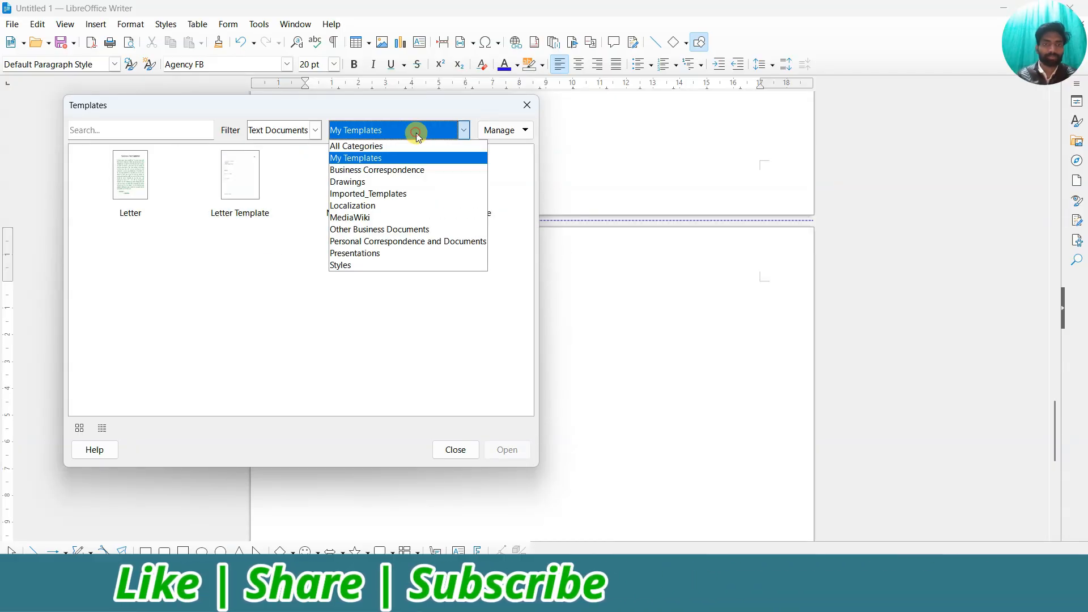
{"action": "left_click", "coordinate": [406, 170]}
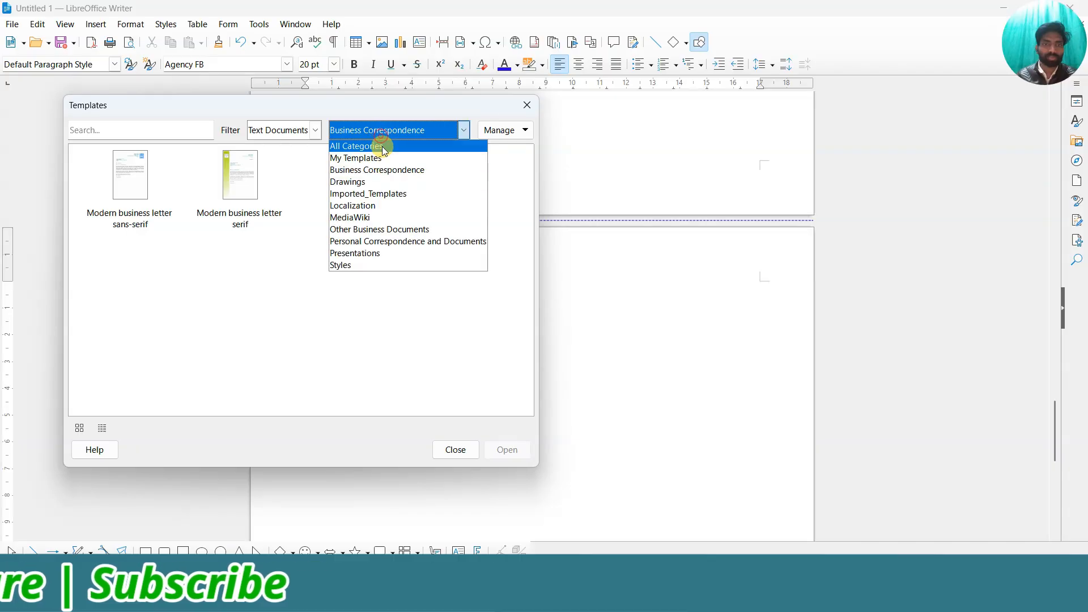
{"action": "left_click", "coordinate": [381, 183]}
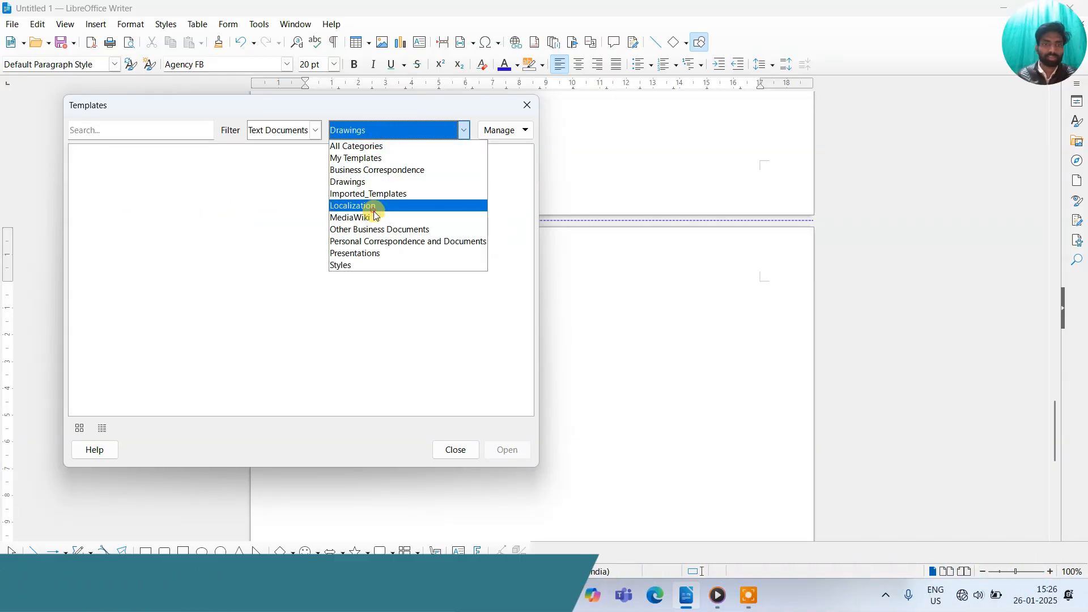
{"action": "left_click", "coordinate": [375, 206]}
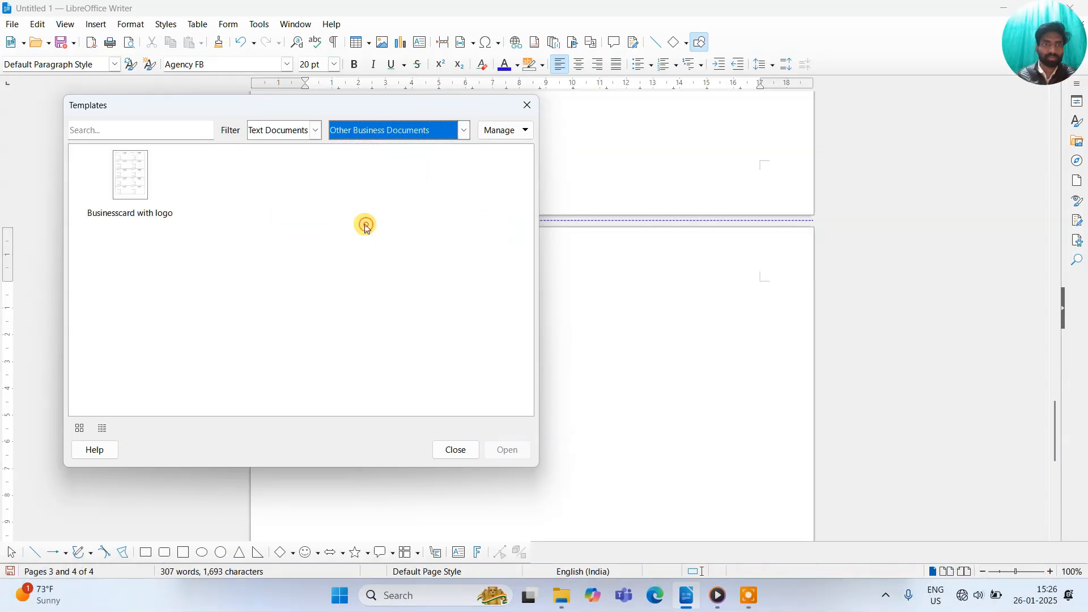
Filter the templates to Personal Correspondence and Documents and create a new document from the CV template.
{"action": "left_click", "coordinate": [366, 130]}
{"action": "left_click", "coordinate": [364, 240]}
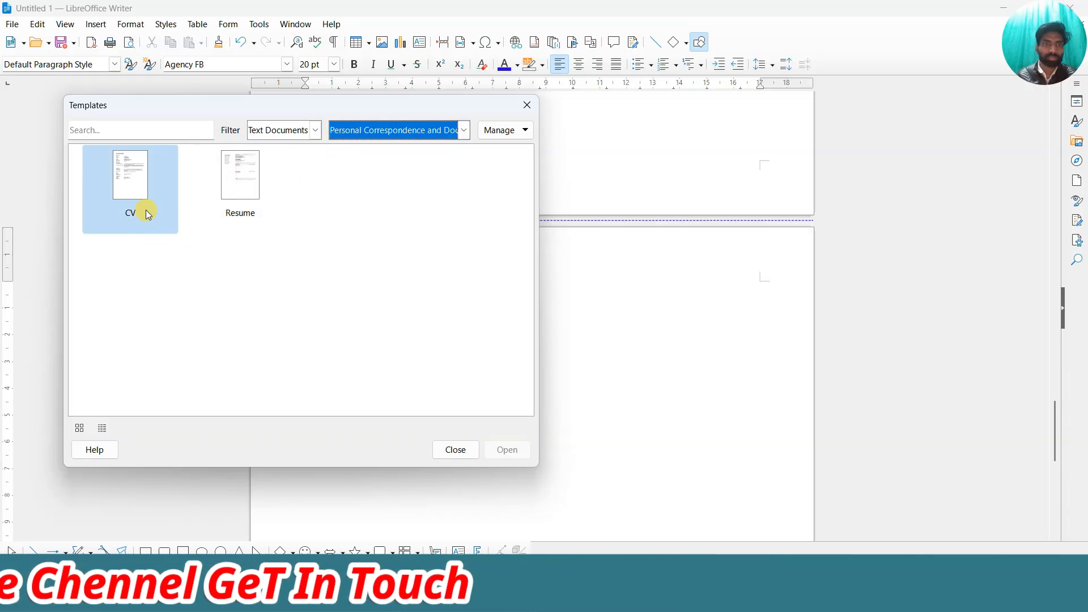
{"action": "left_click", "coordinate": [134, 191]}
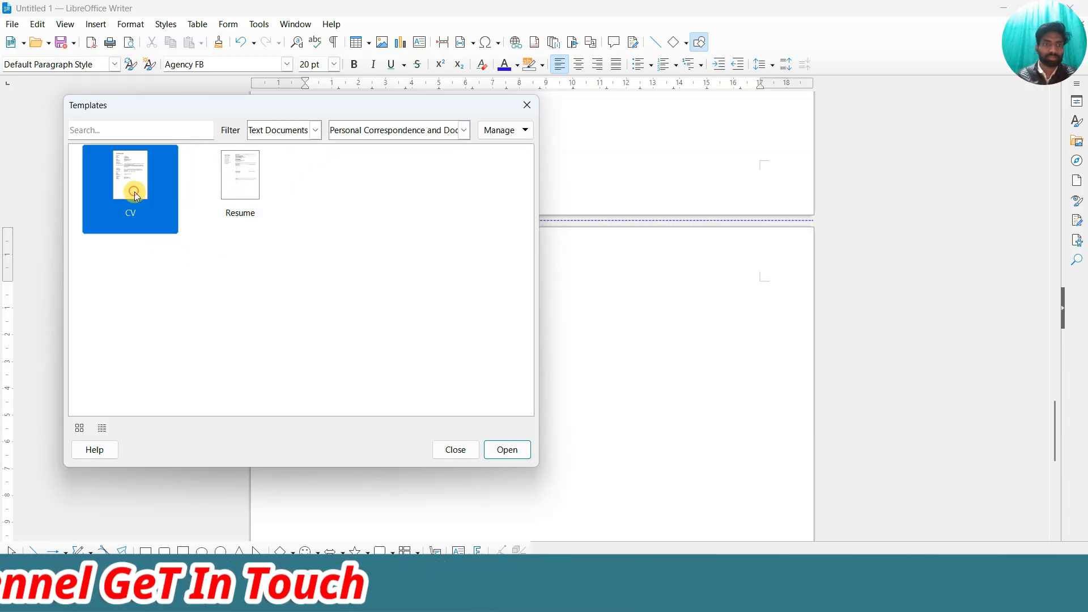
{"action": "left_click", "coordinate": [507, 449]}
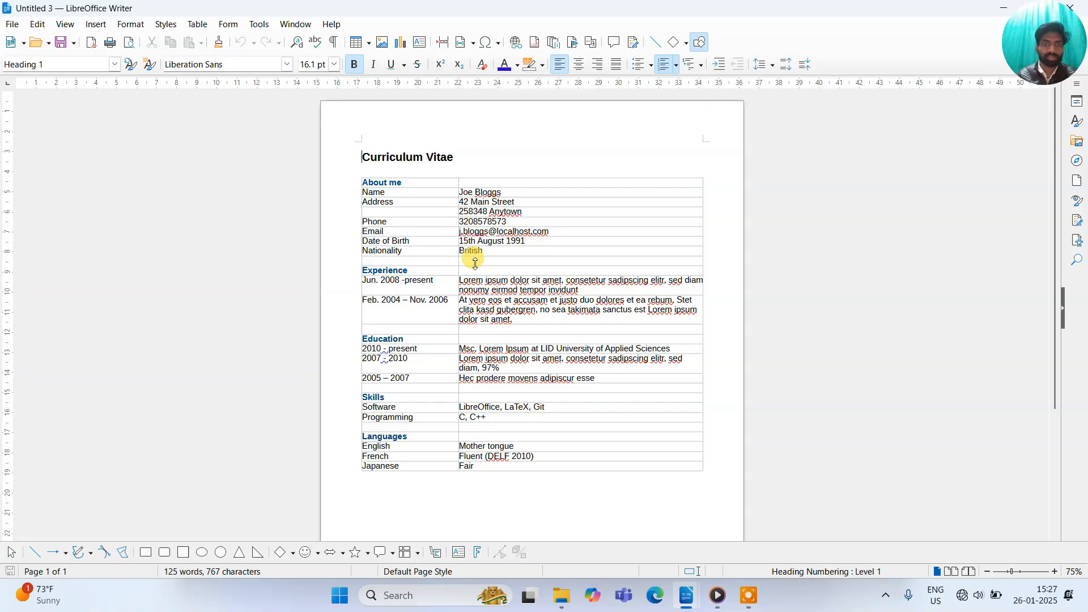
Review the layout of the new Curriculum Vitae document, from the About me section down to Languages.
{"action": "scroll", "coordinate": [475, 263], "scroll_direction": "down", "scroll_amount": 5}
{"action": "scroll", "coordinate": [474, 226], "scroll_direction": "up", "scroll_amount": 5}
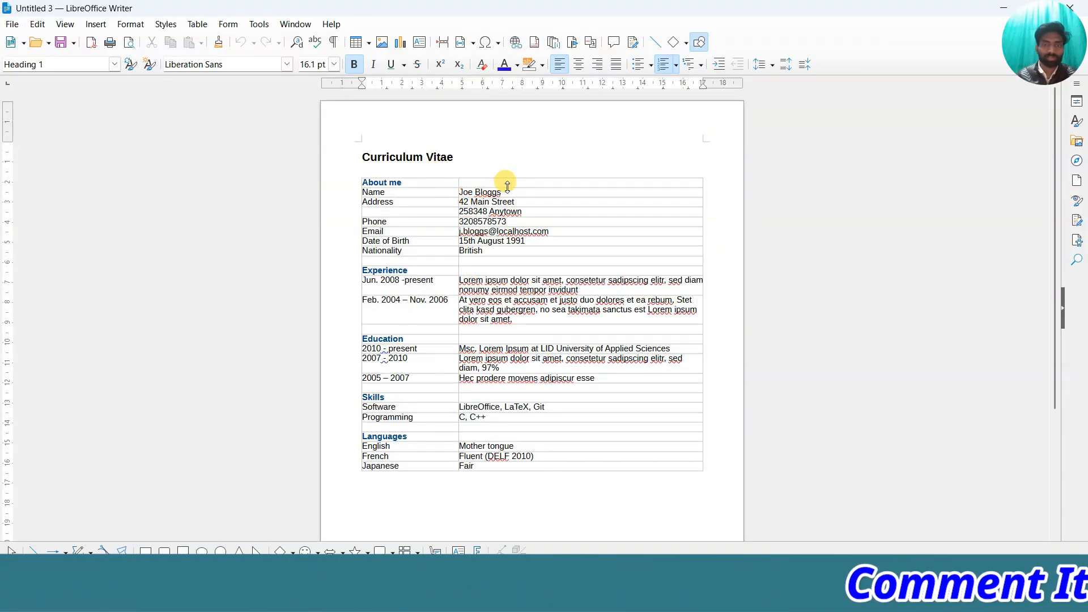
{"action": "left_click", "coordinate": [415, 187]}
{"action": "left_click", "coordinate": [416, 251]}
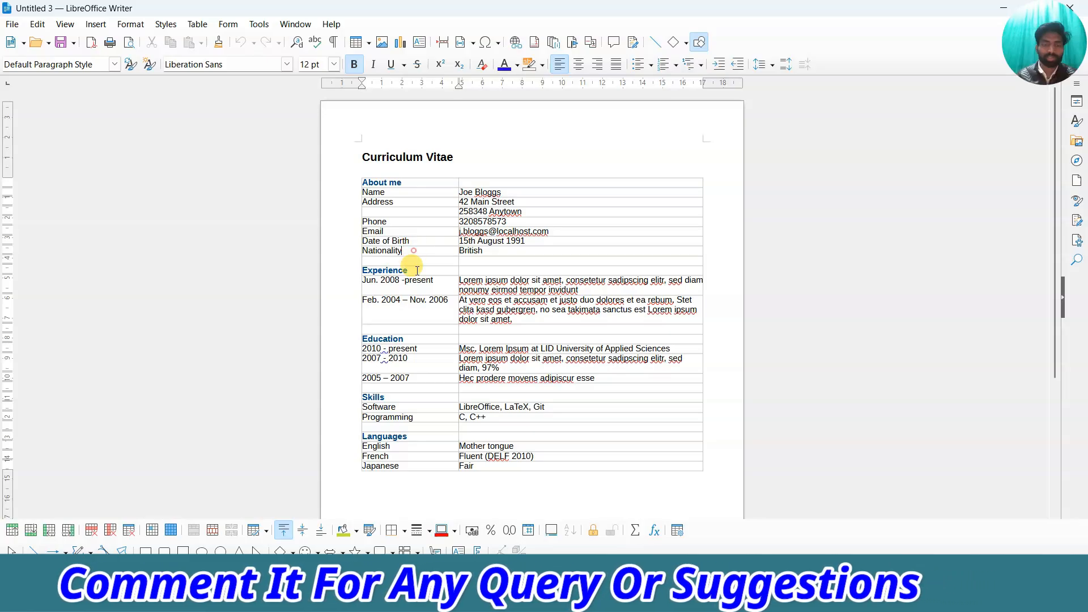
{"action": "scroll", "coordinate": [419, 292], "scroll_direction": "down", "scroll_amount": 5}
{"action": "scroll", "coordinate": [436, 306], "scroll_direction": "up", "scroll_amount": 5}
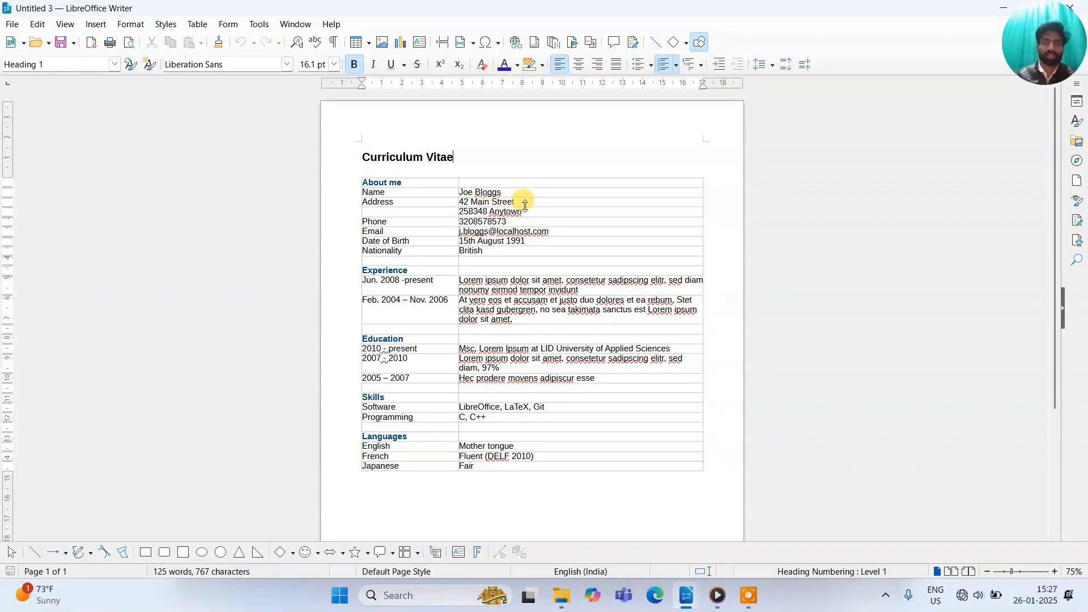
Close the Curriculum Vitae document without saving its changes.
{"action": "left_click", "coordinate": [499, 260]}
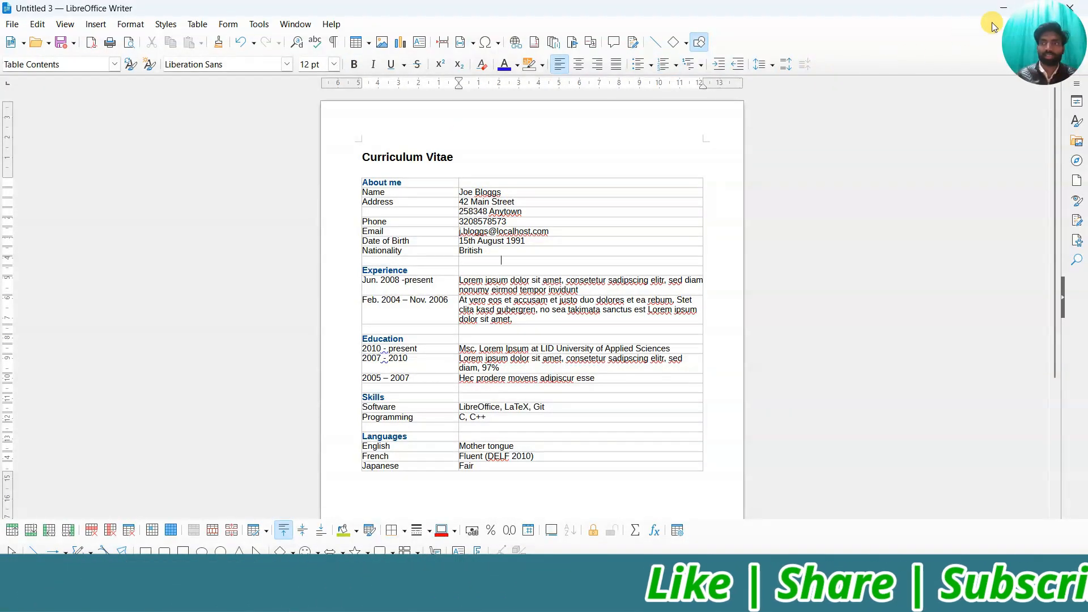
{"action": "left_click", "coordinate": [1081, 13]}
{"action": "left_click", "coordinate": [593, 315]}
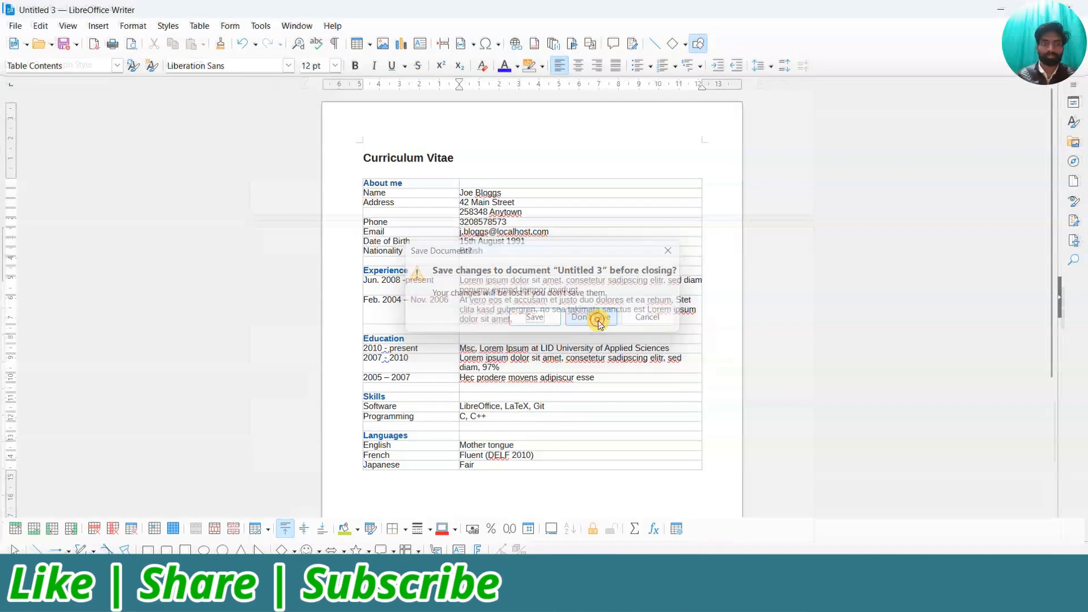
{"action": "left_click", "coordinate": [10, 25]}
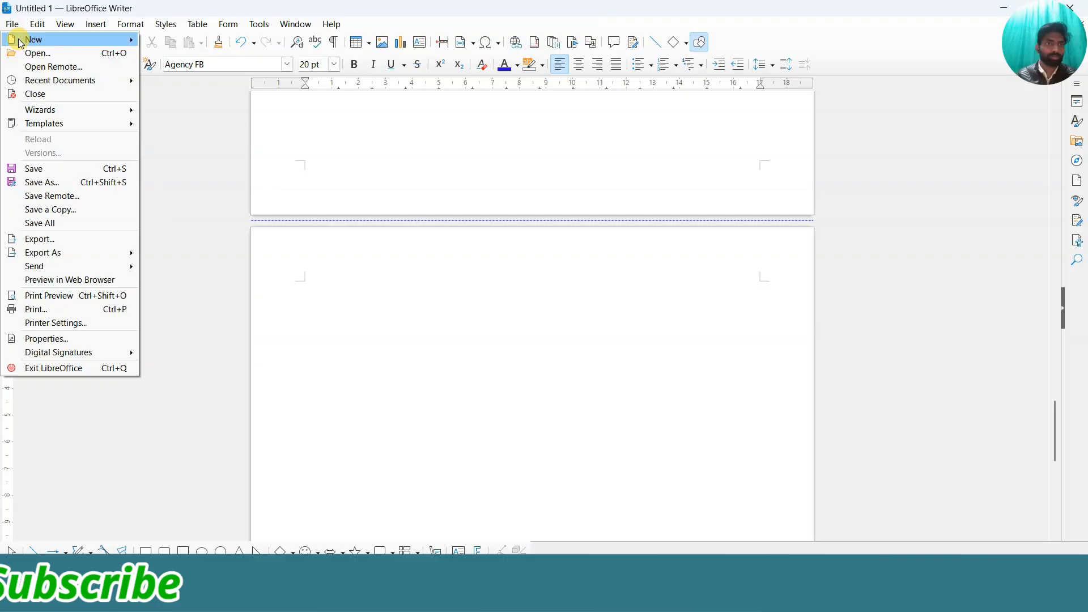
{"action": "mouse_move", "coordinate": [106, 43]}
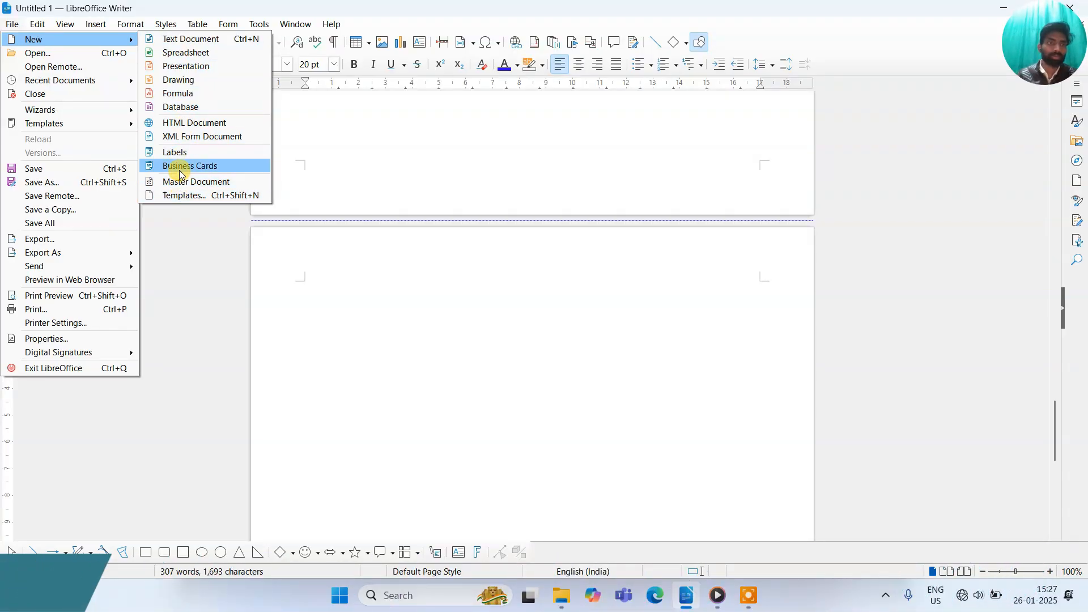
{"action": "left_click", "coordinate": [197, 24]}
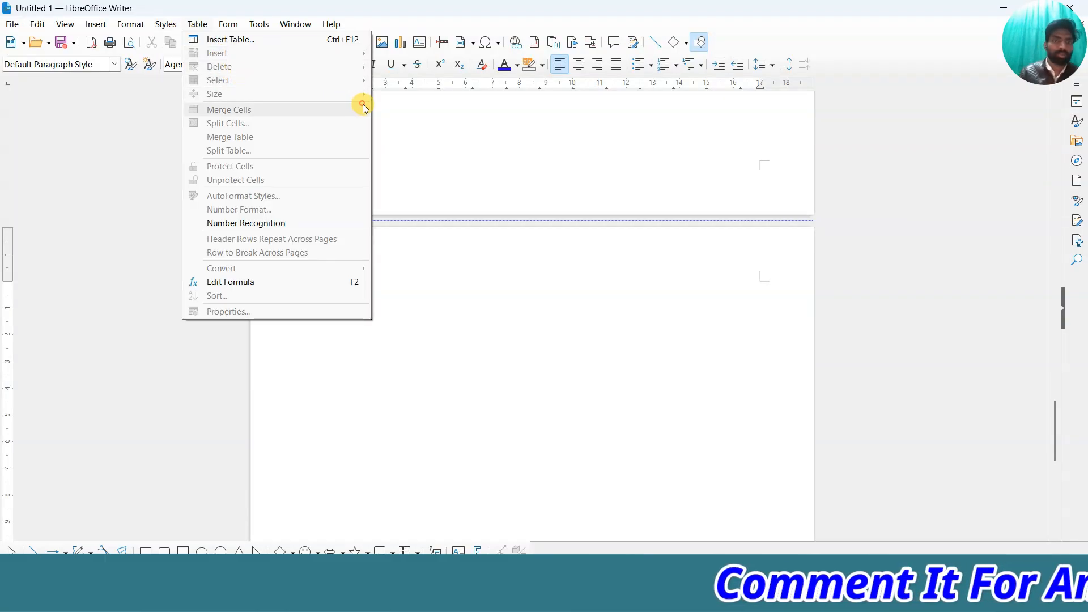
{"action": "left_click", "coordinate": [396, 110]}
Open the file "chapter 5." from the Documents folder.
{"action": "left_click", "coordinate": [14, 24]}
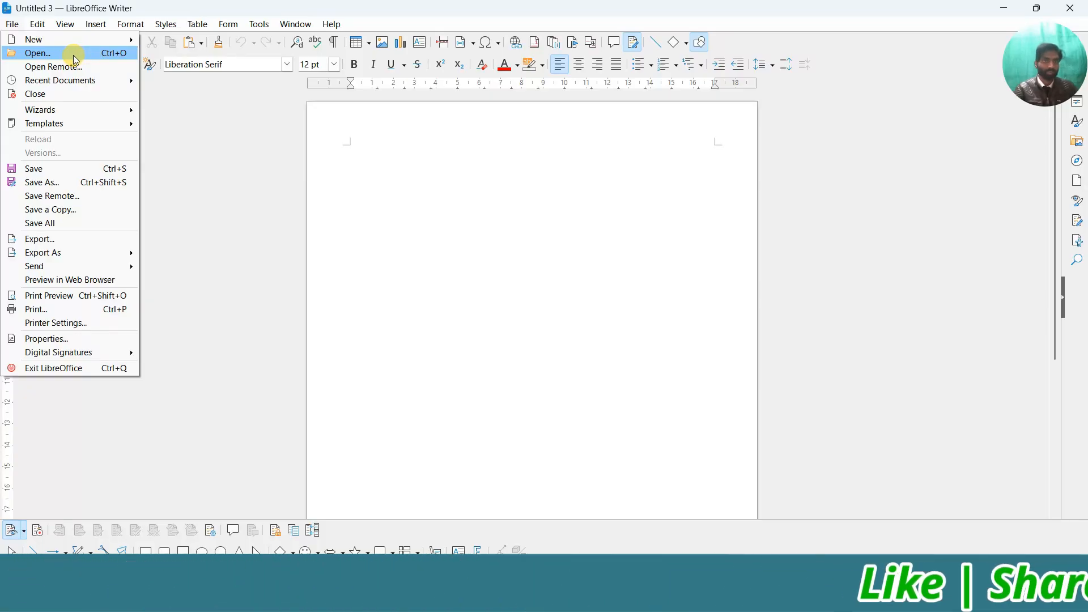
{"action": "left_click", "coordinate": [102, 54]}
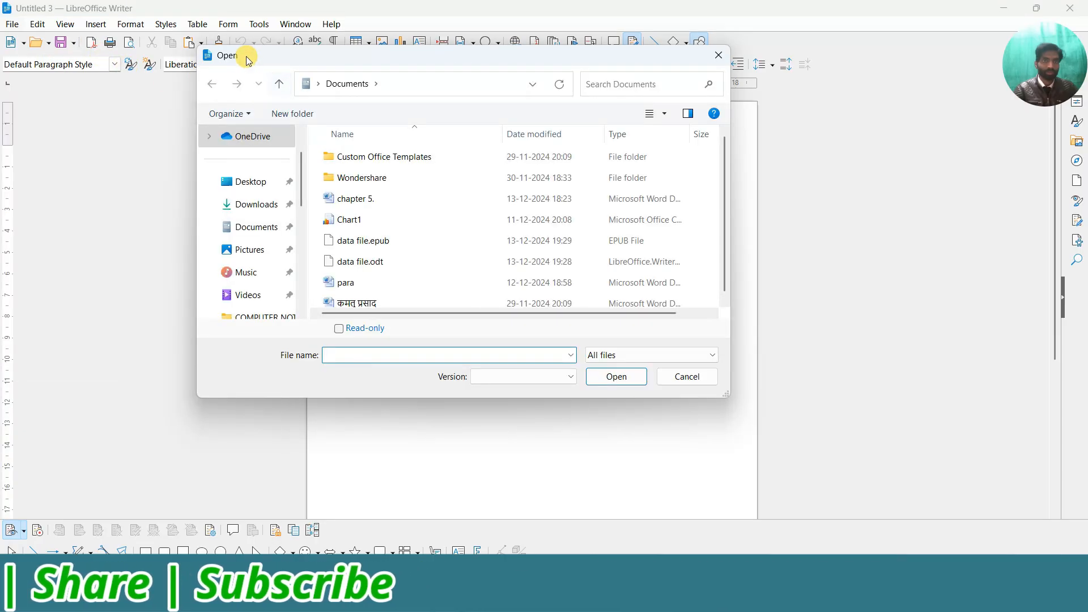
{"action": "mouse_move", "coordinate": [250, 57]}
{"action": "left_mouse_down"}
{"action": "mouse_move", "coordinate": [160, 98]}
{"action": "mouse_move", "coordinate": [248, 77]}
{"action": "left_mouse_up"}
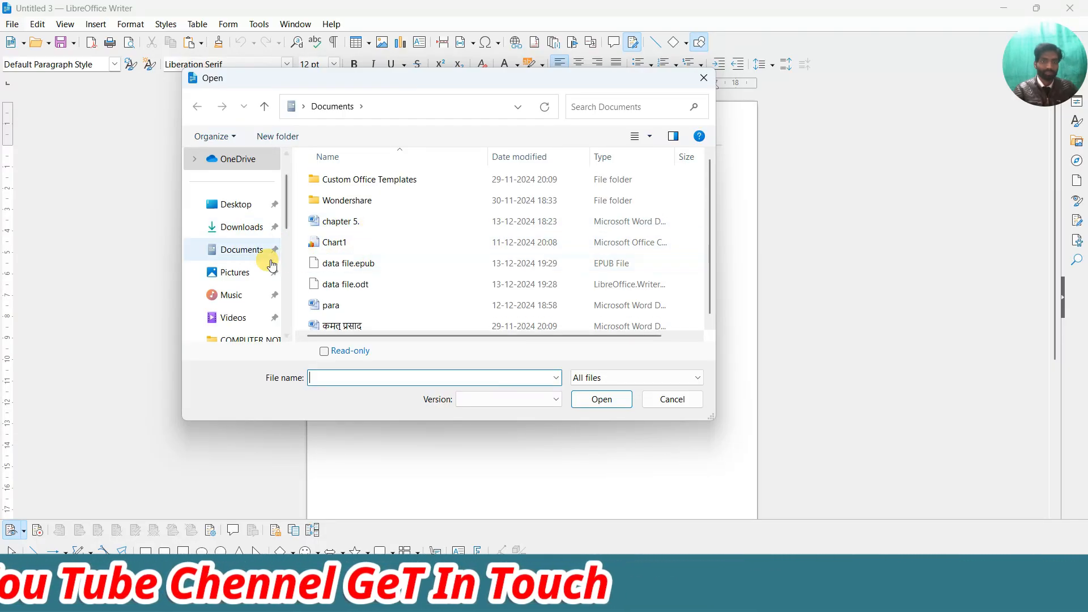
{"action": "left_click", "coordinate": [237, 260]}
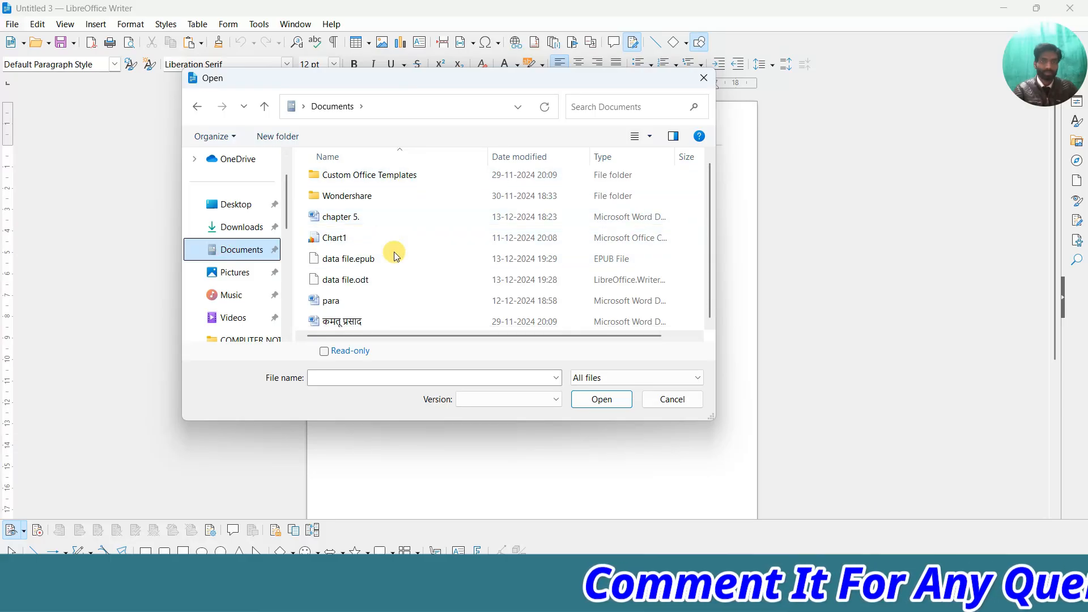
{"action": "left_click", "coordinate": [340, 221]}
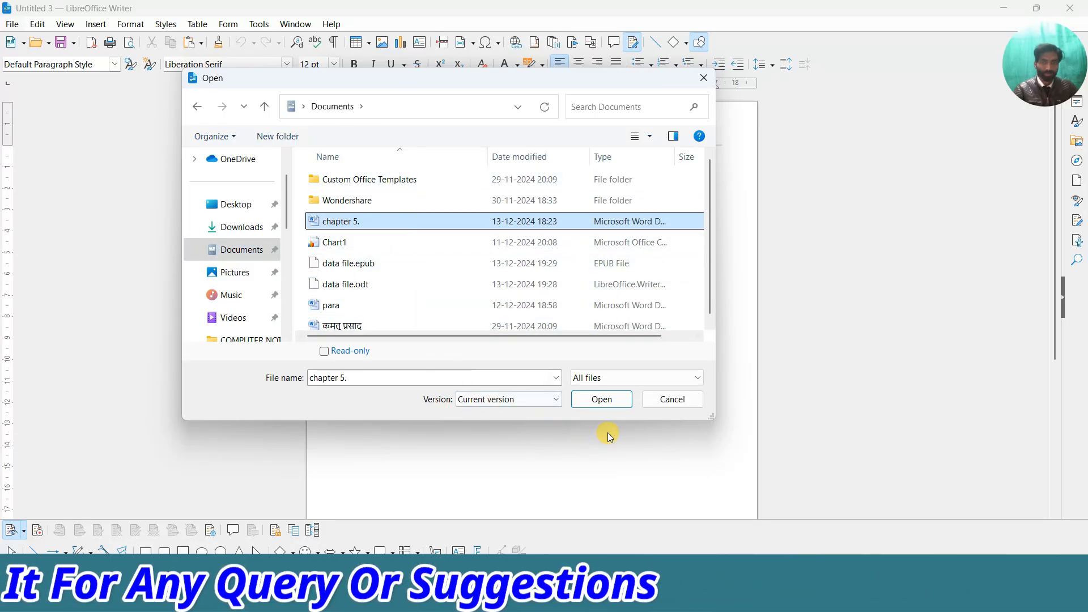
{"action": "left_click", "coordinate": [602, 400]}
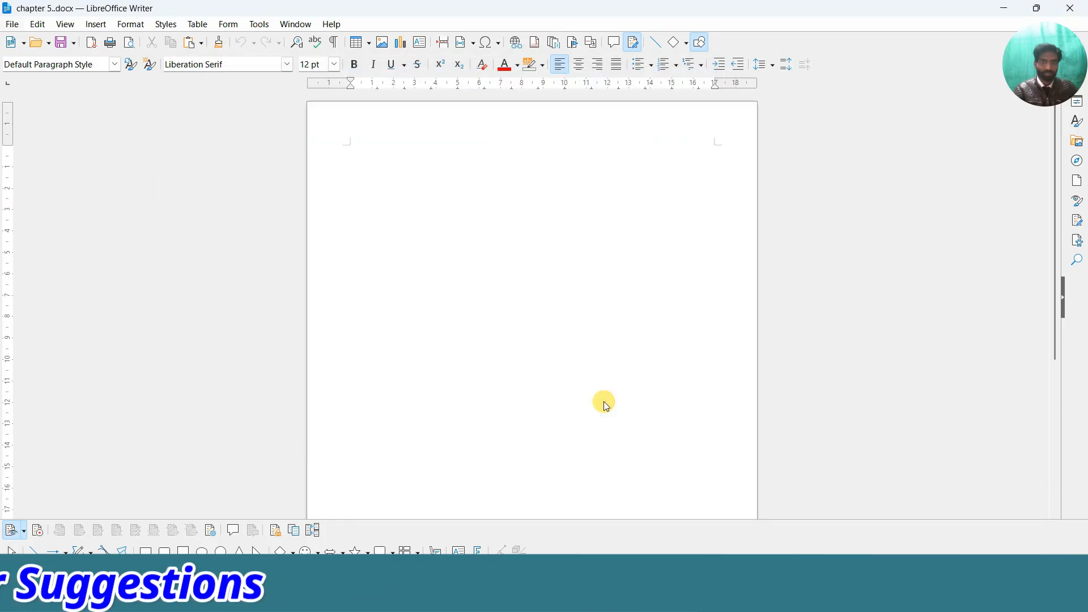
Skim the opened document from the hacker types to the machine learning section and close it.
{"action": "scroll", "coordinate": [431, 286], "scroll_direction": "down", "scroll_amount": 10}
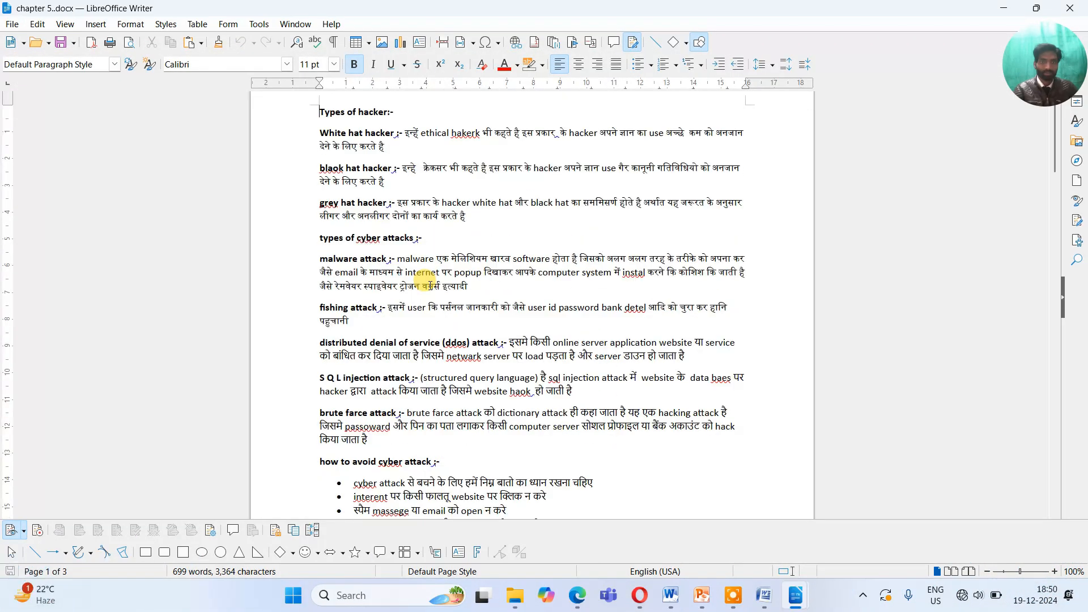
{"action": "scroll", "coordinate": [436, 292], "scroll_direction": "down", "scroll_amount": 8}
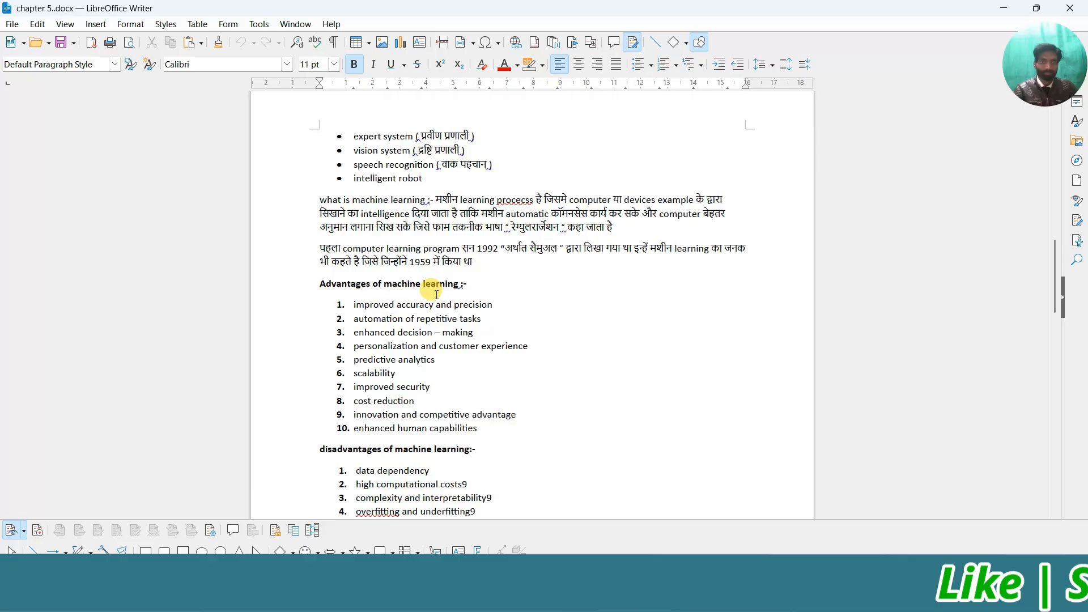
{"action": "scroll", "coordinate": [435, 292], "scroll_direction": "up", "scroll_amount": 20}
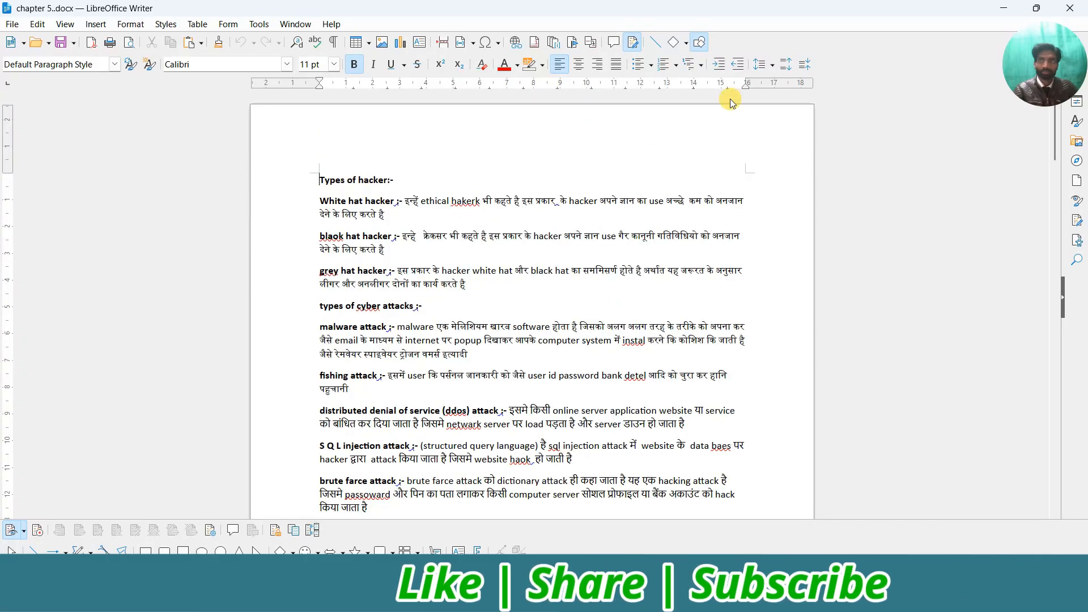
{"action": "left_click", "coordinate": [1069, 8]}
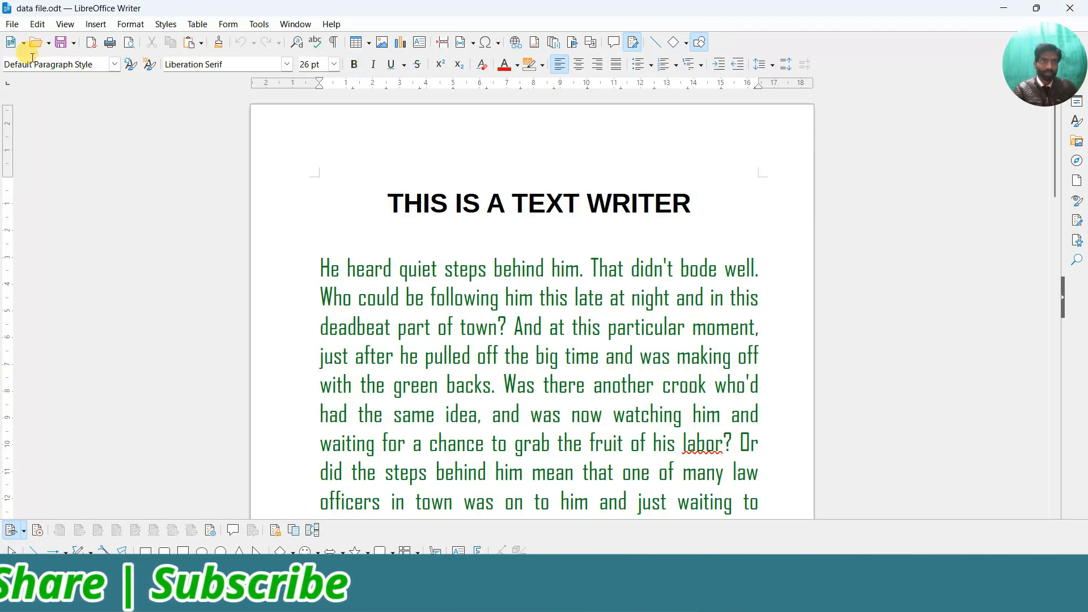
Bring up the remote files dialog and start adding a new file service.
{"action": "left_click", "coordinate": [13, 25]}
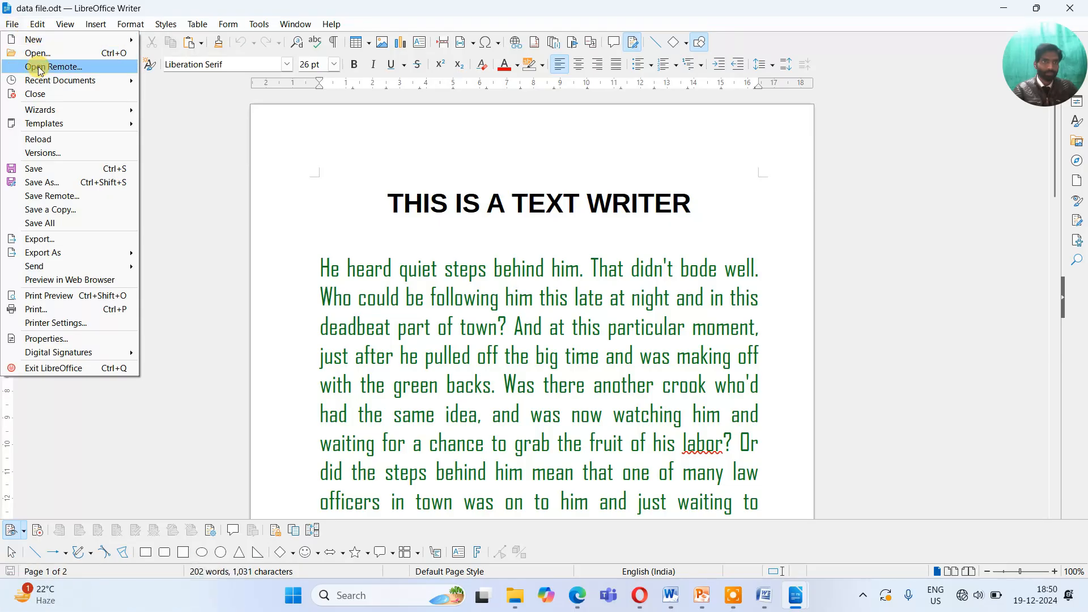
{"action": "left_click", "coordinate": [67, 68]}
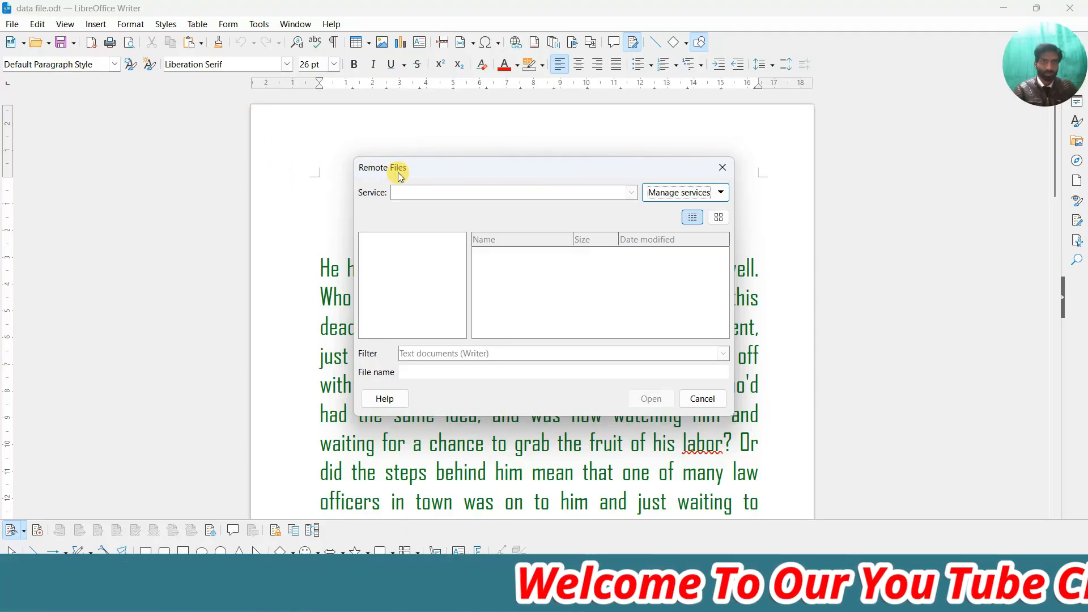
{"action": "left_click_drag", "start_coordinate": [423, 168], "coordinate": [258, 134]}
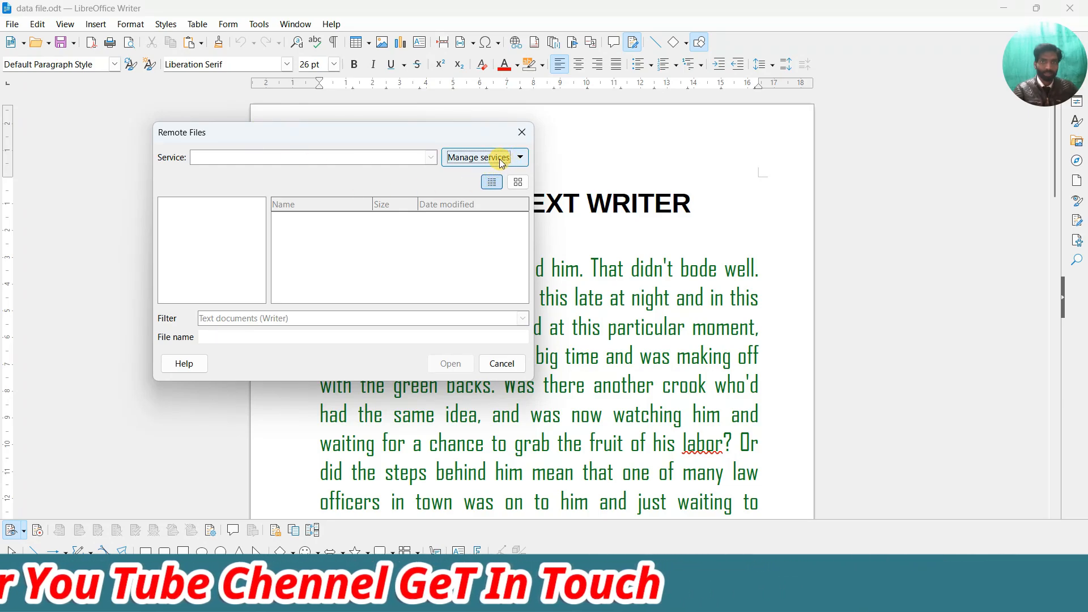
{"action": "left_click", "coordinate": [519, 160]}
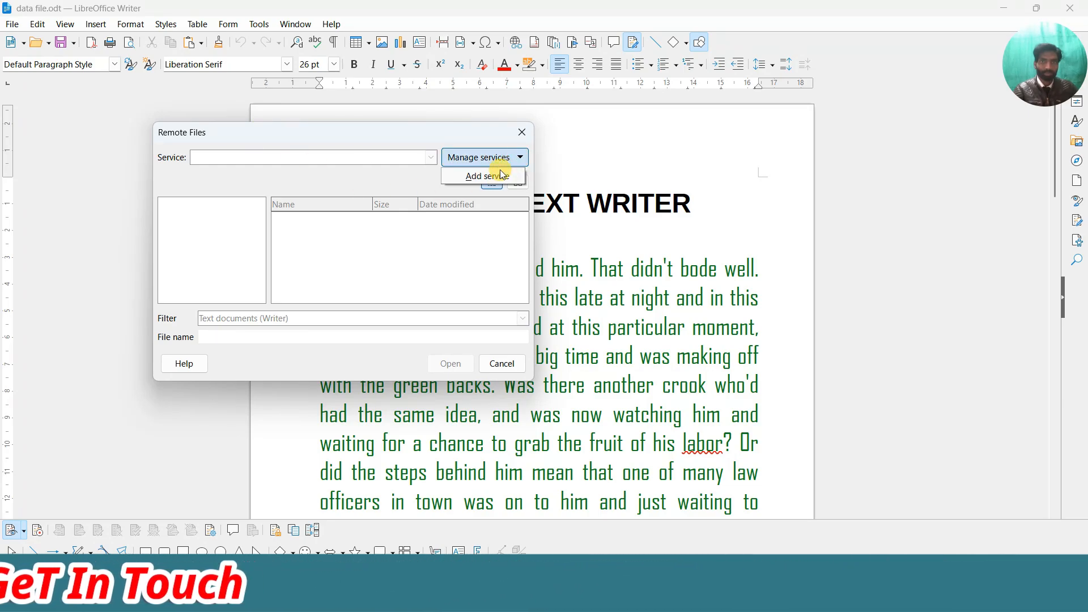
{"action": "left_click", "coordinate": [479, 178]}
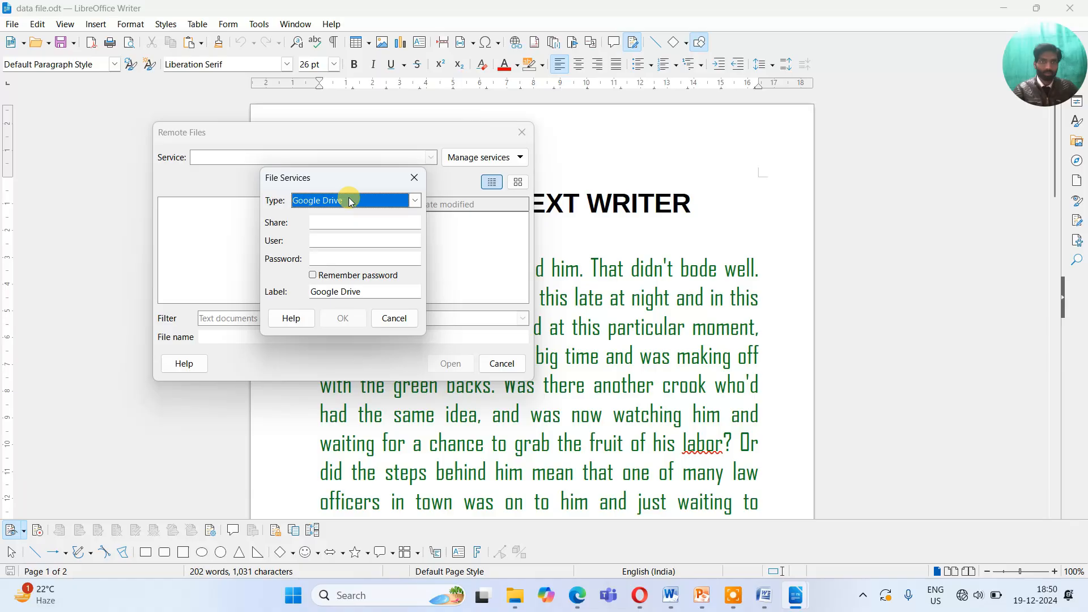
Choose Google Drive as the service type and cancel both the file service and the remote files dialogs.
{"action": "left_click", "coordinate": [309, 204]}
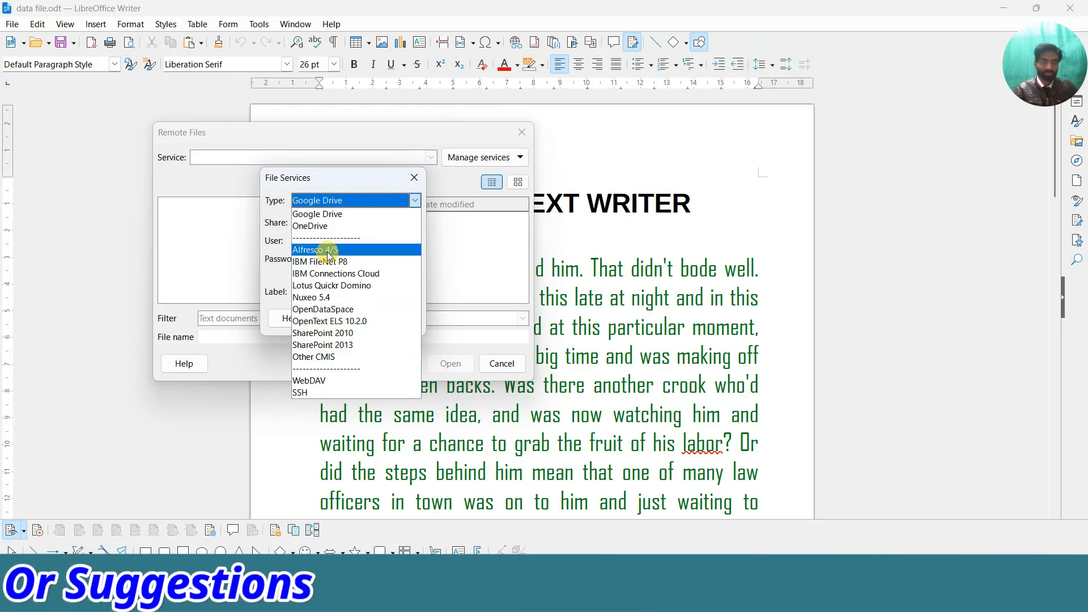
{"action": "left_click", "coordinate": [320, 215]}
{"action": "left_click", "coordinate": [330, 223]}
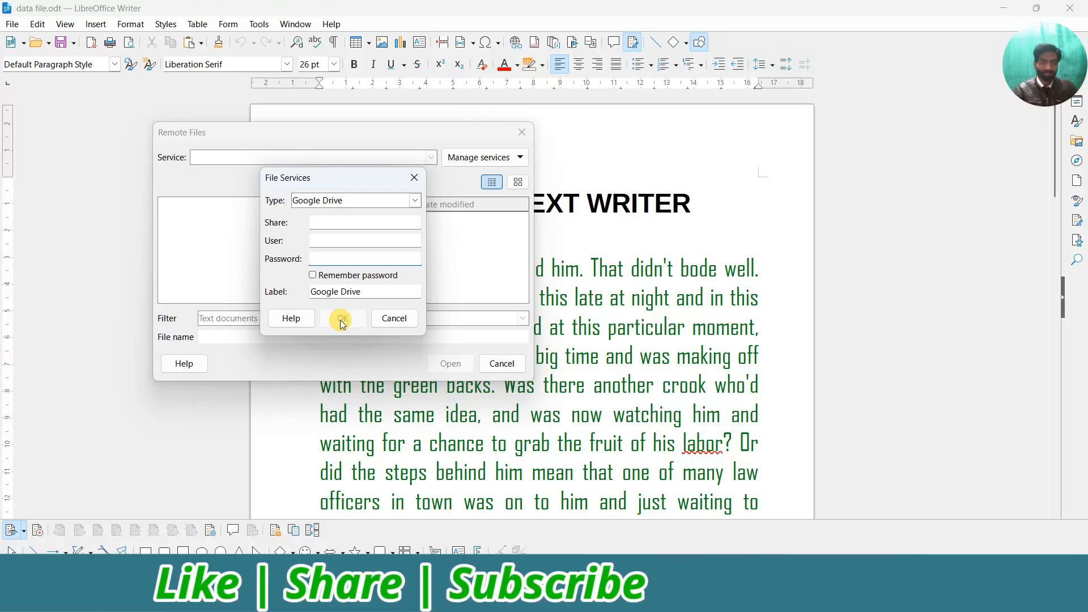
{"action": "left_click", "coordinate": [382, 319]}
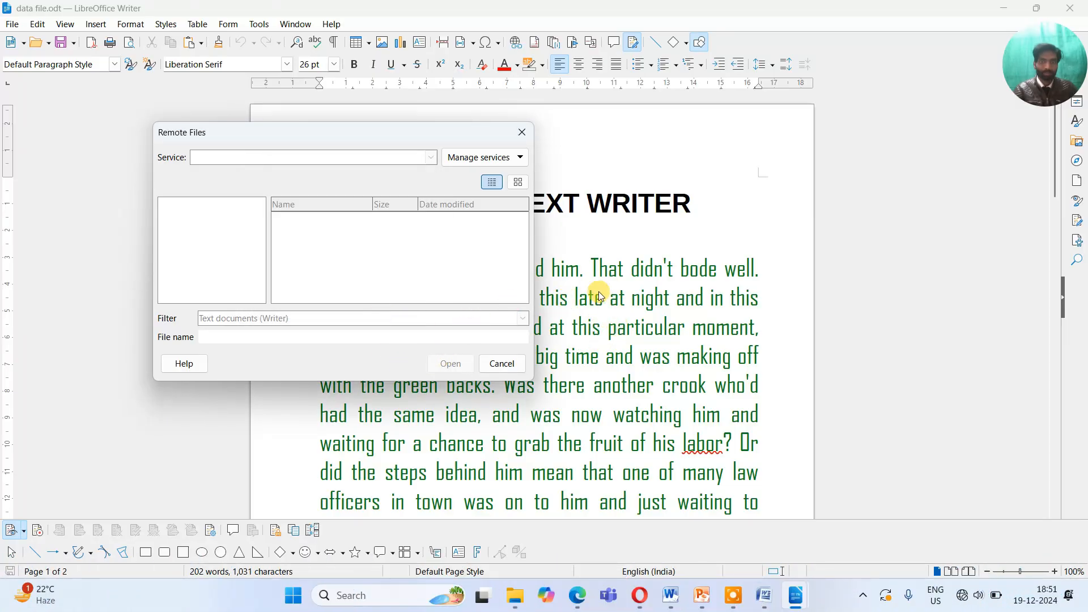
{"action": "left_click_drag", "start_coordinate": [352, 133], "coordinate": [447, 132]}
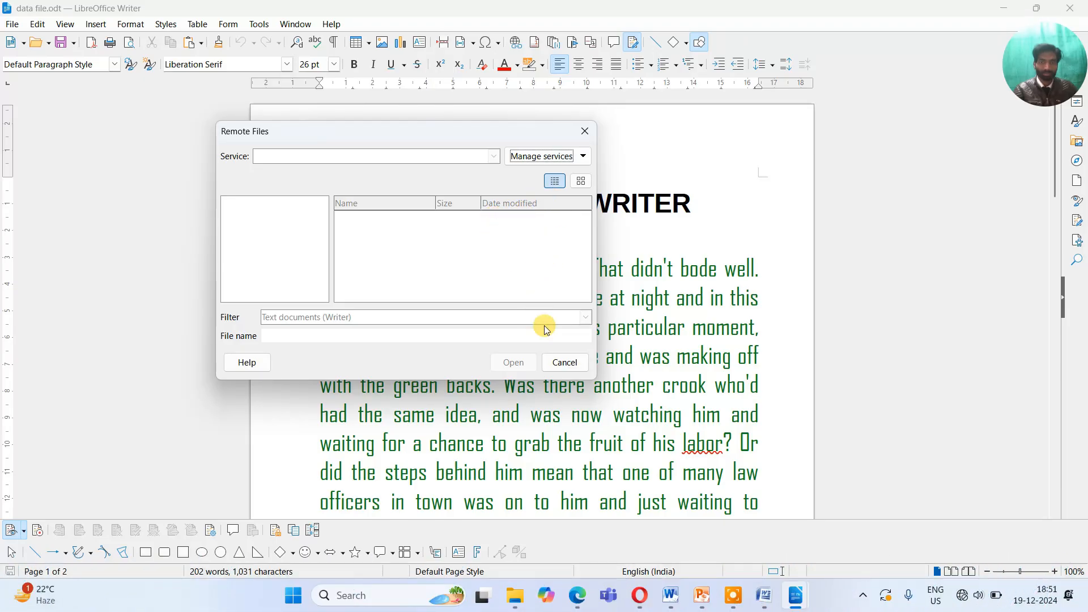
{"action": "left_click", "coordinate": [556, 361]}
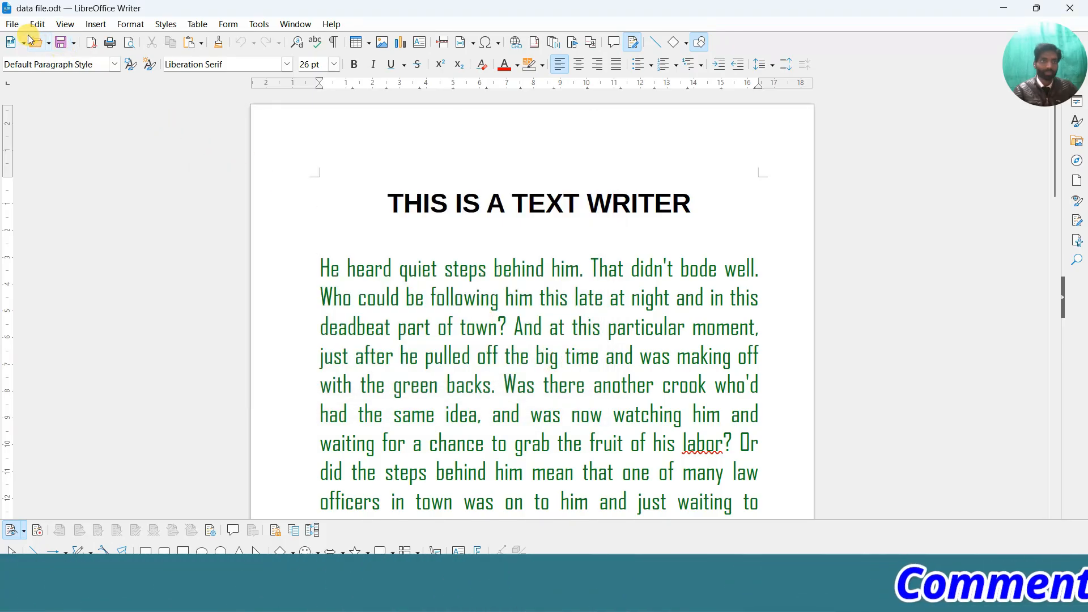
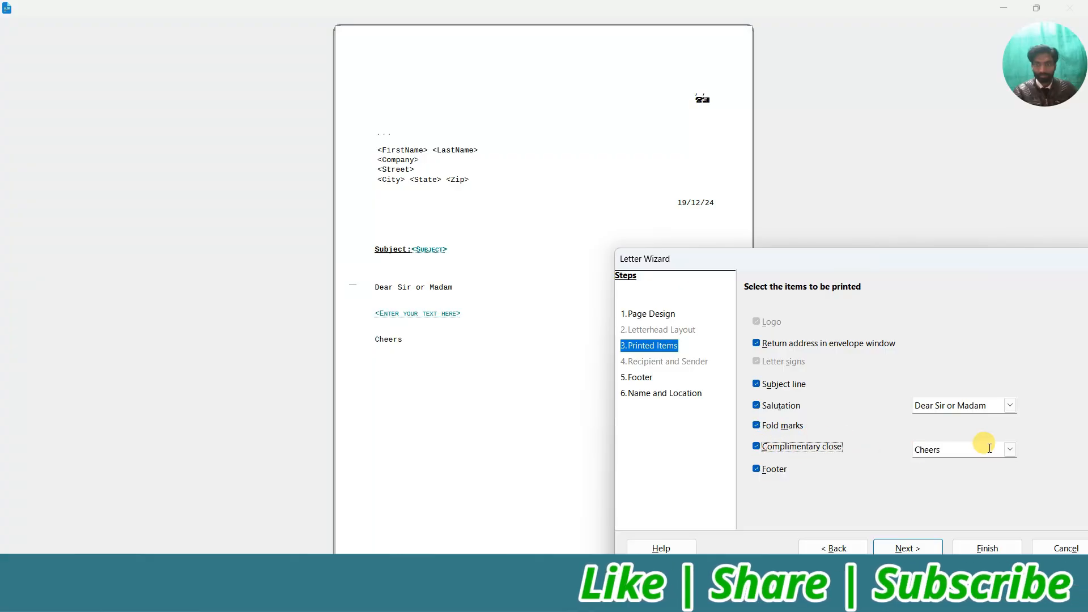
Set the letter's complimentary close to "Best regards" and include the footer among the printed items.
{"action": "left_click", "coordinate": [1008, 451]}
{"action": "left_click", "coordinate": [958, 477]}
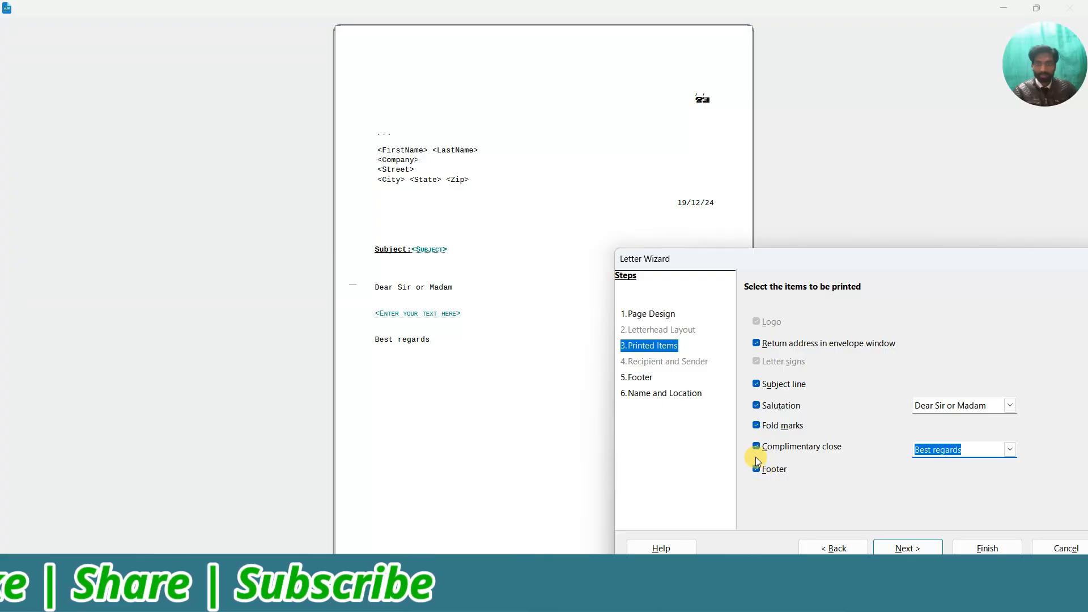
{"action": "left_click_drag", "start_coordinate": [811, 262], "coordinate": [842, 157]}
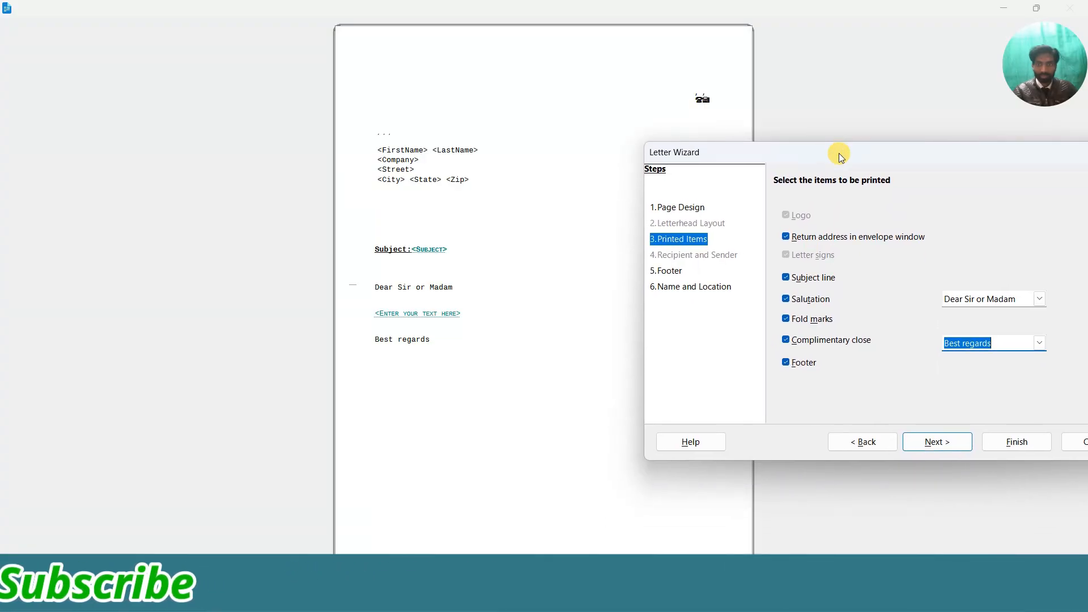
{"action": "left_click", "coordinate": [788, 364]}
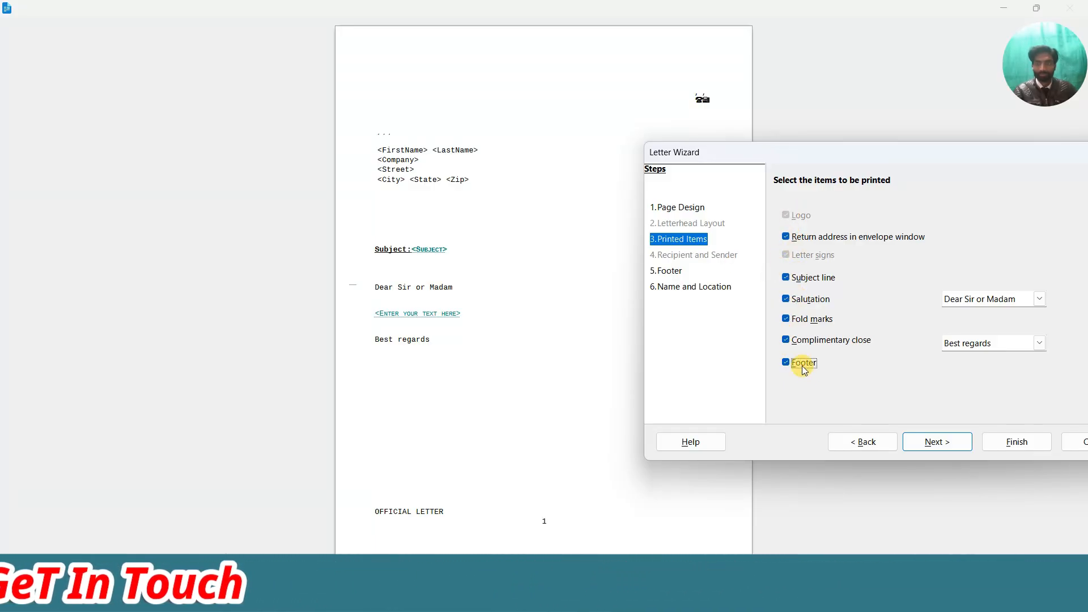
Accept the footer text "OFFICIAL LETTER" with the page number included and continue to the name and location settings.
{"action": "left_click", "coordinate": [935, 445]}
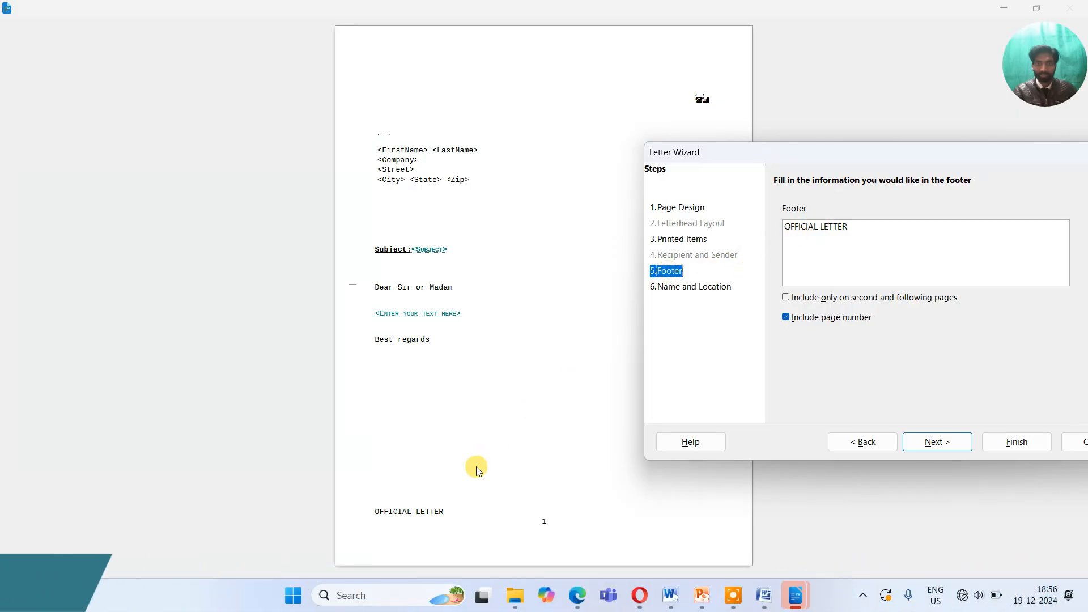
{"action": "left_click", "coordinate": [865, 229]}
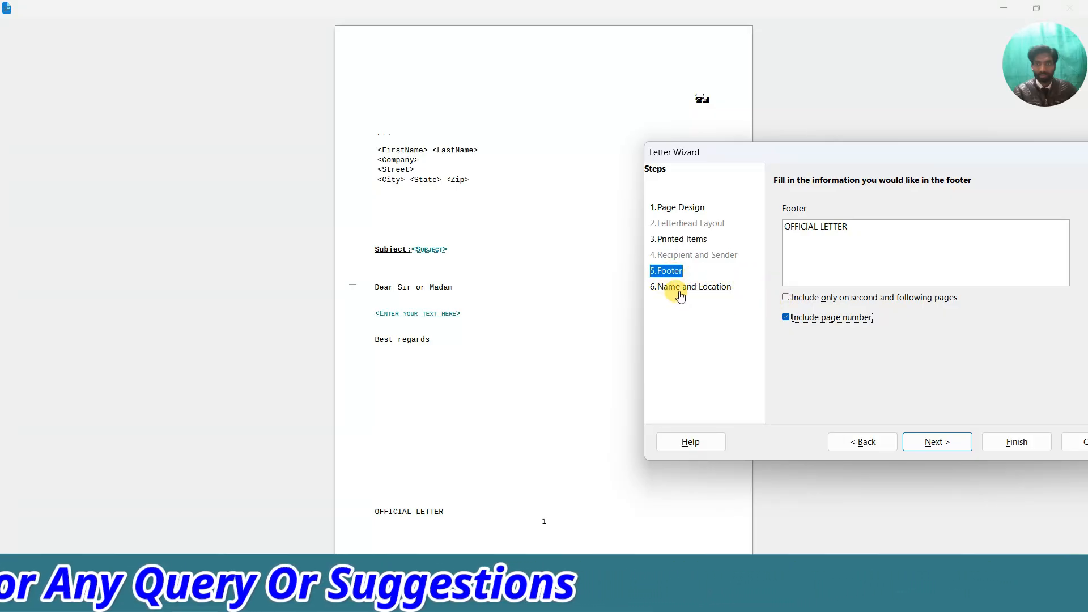
{"action": "left_click", "coordinate": [937, 442]}
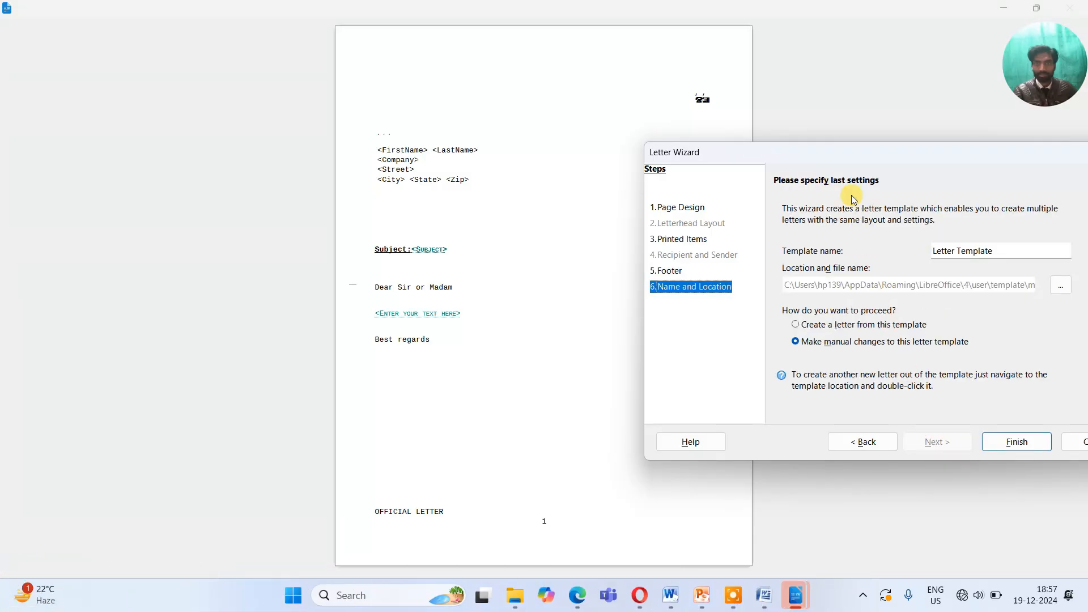
Check the existing files in the letter template's save location and cancel the save dialog without choosing a new file.
{"action": "left_click_drag", "start_coordinate": [795, 151], "coordinate": [616, 139]}
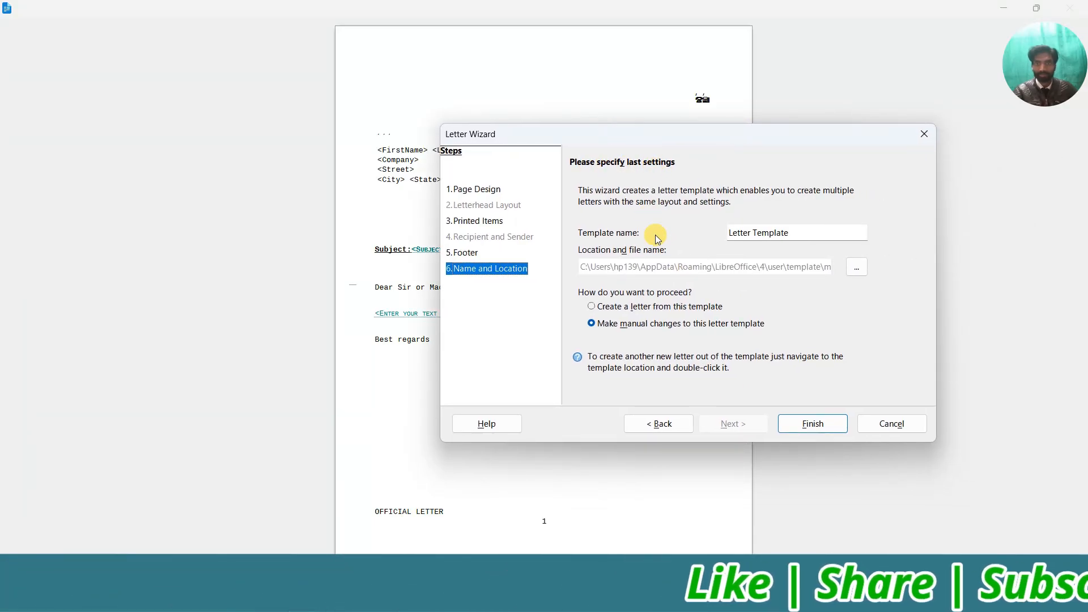
{"action": "left_click", "coordinate": [794, 232]}
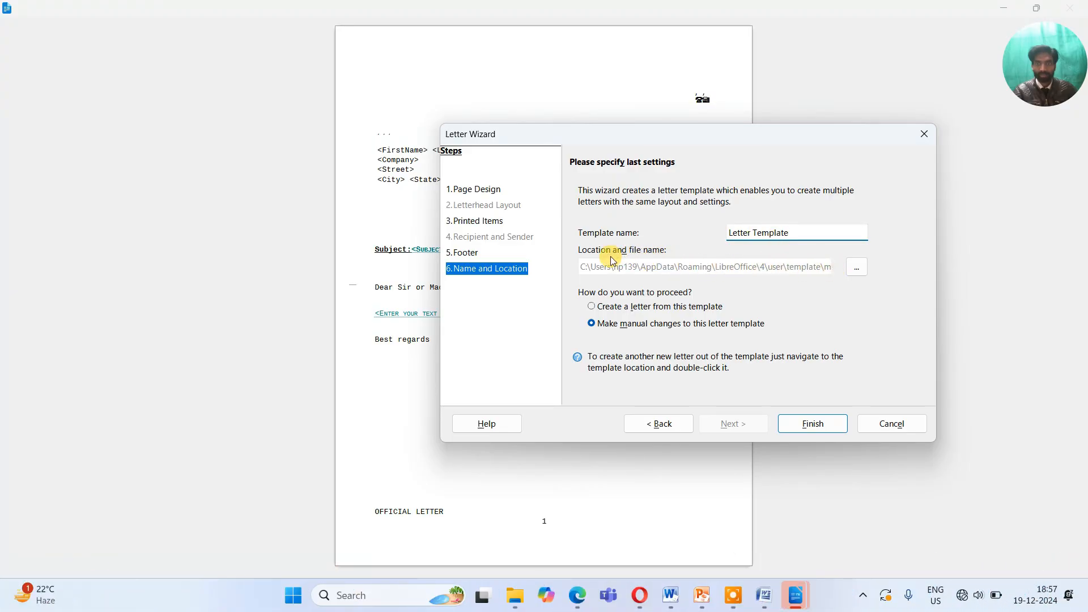
{"action": "left_click", "coordinate": [855, 267]}
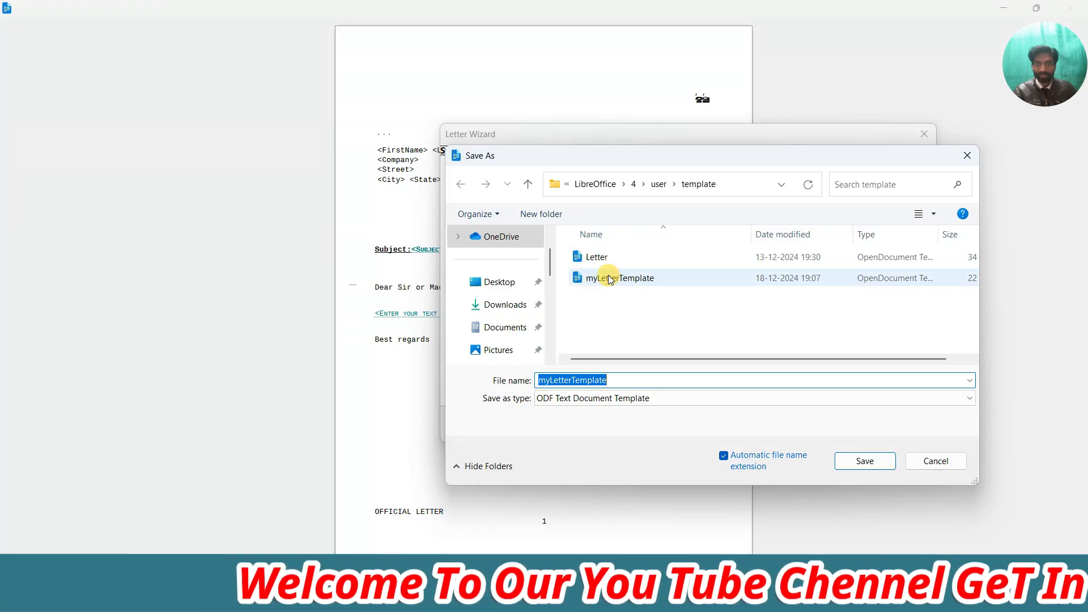
{"action": "left_click", "coordinate": [603, 258]}
{"action": "left_click", "coordinate": [603, 278]}
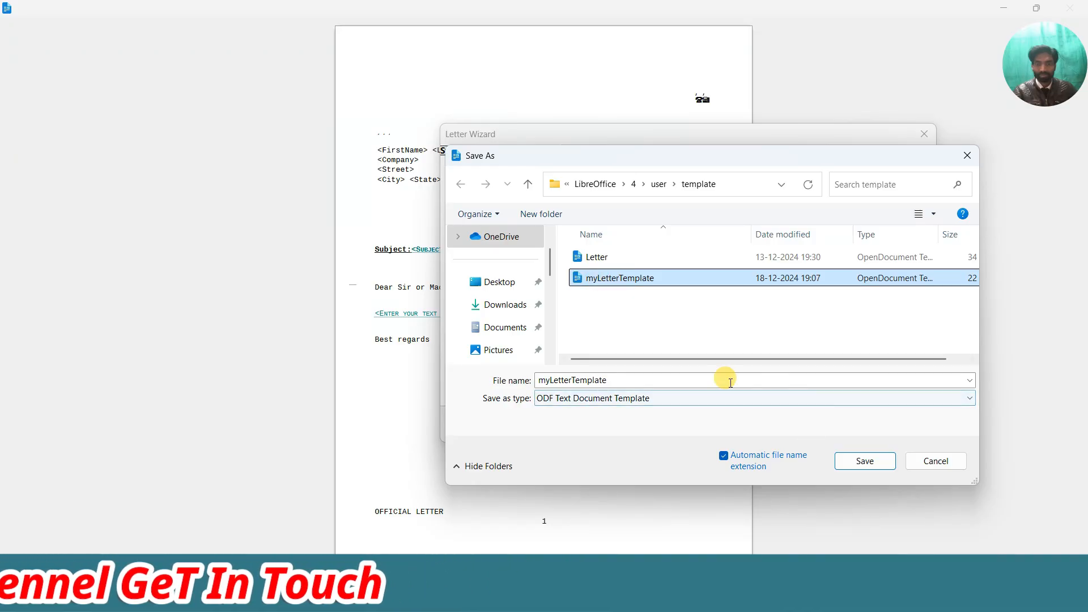
{"action": "left_click", "coordinate": [614, 262]}
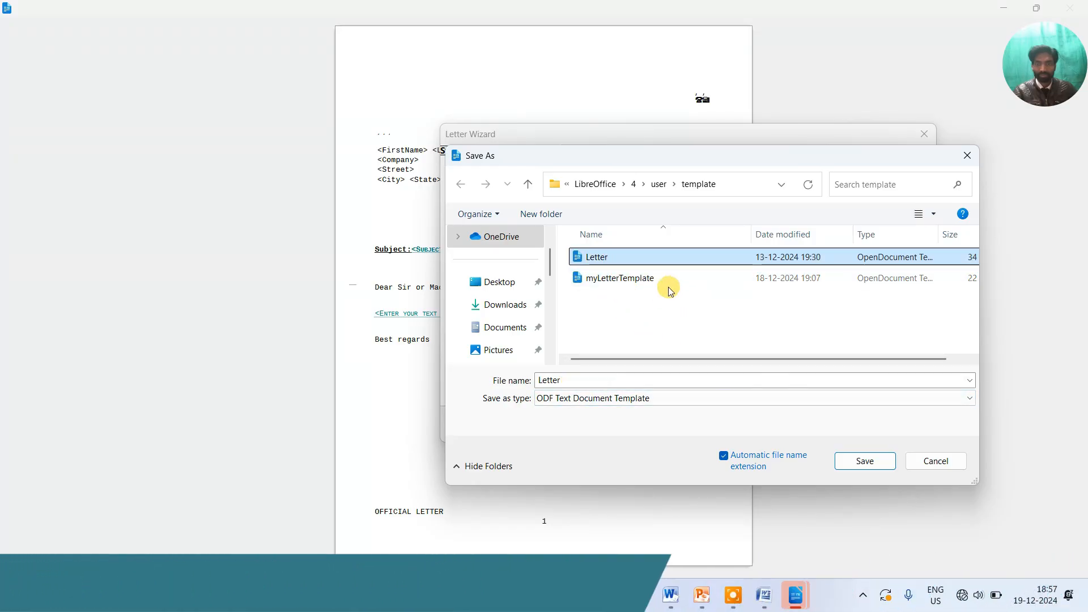
{"action": "left_click", "coordinate": [933, 462]}
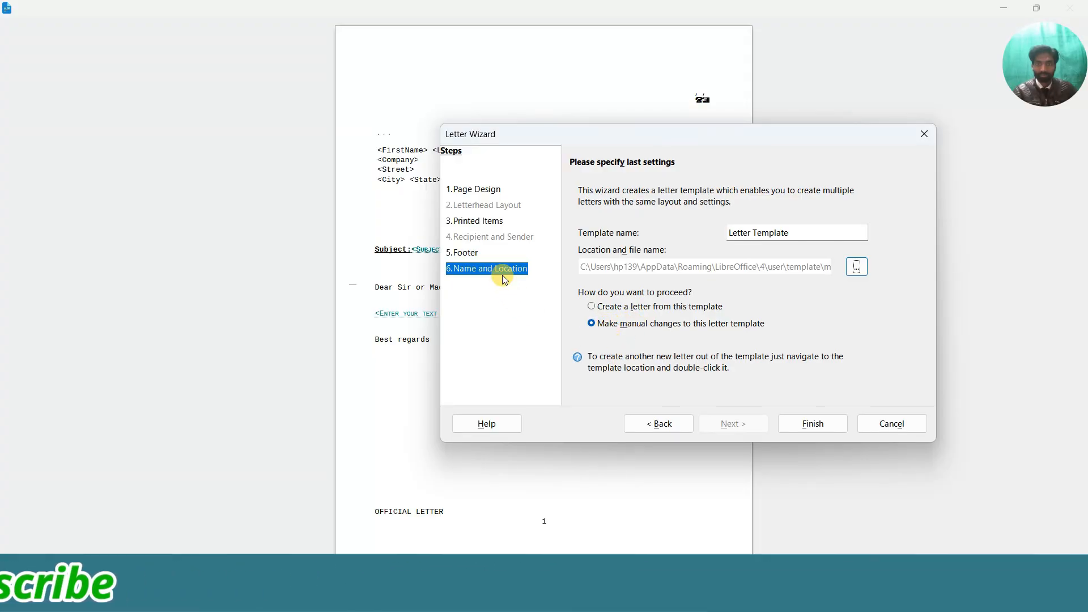
Finish the letter template for manual changes, overwriting the existing file, and dismiss the macro security warning.
{"action": "left_click", "coordinate": [802, 430]}
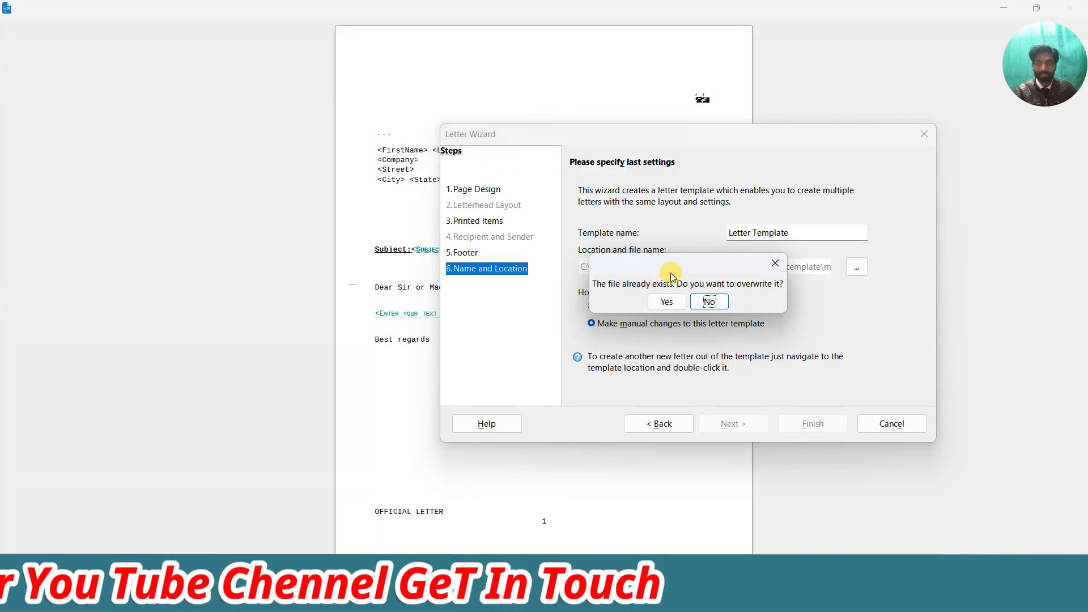
{"action": "left_click", "coordinate": [665, 303]}
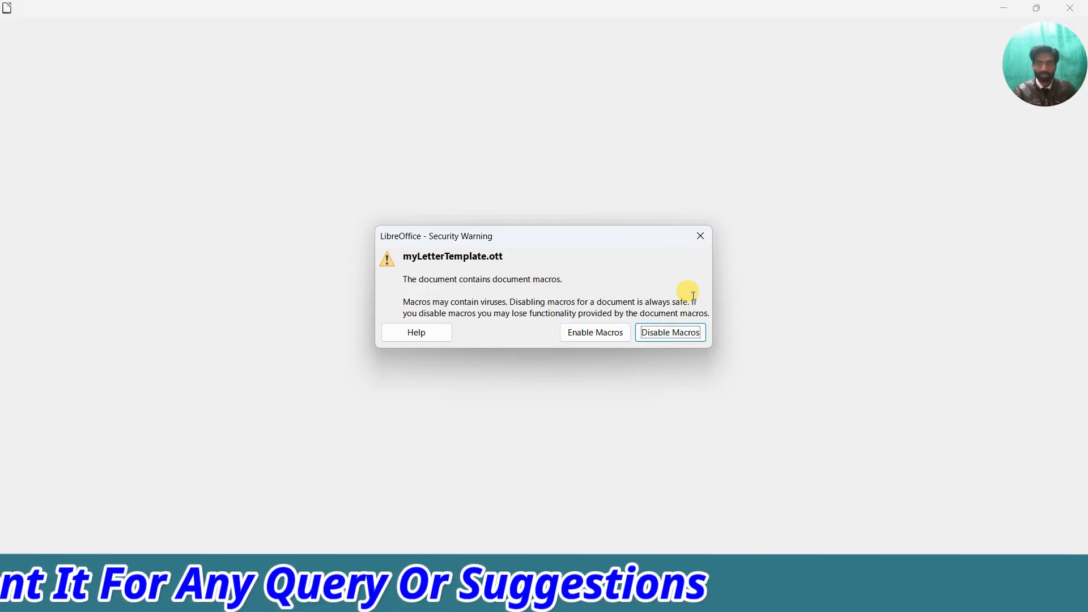
{"action": "left_click", "coordinate": [701, 236]}
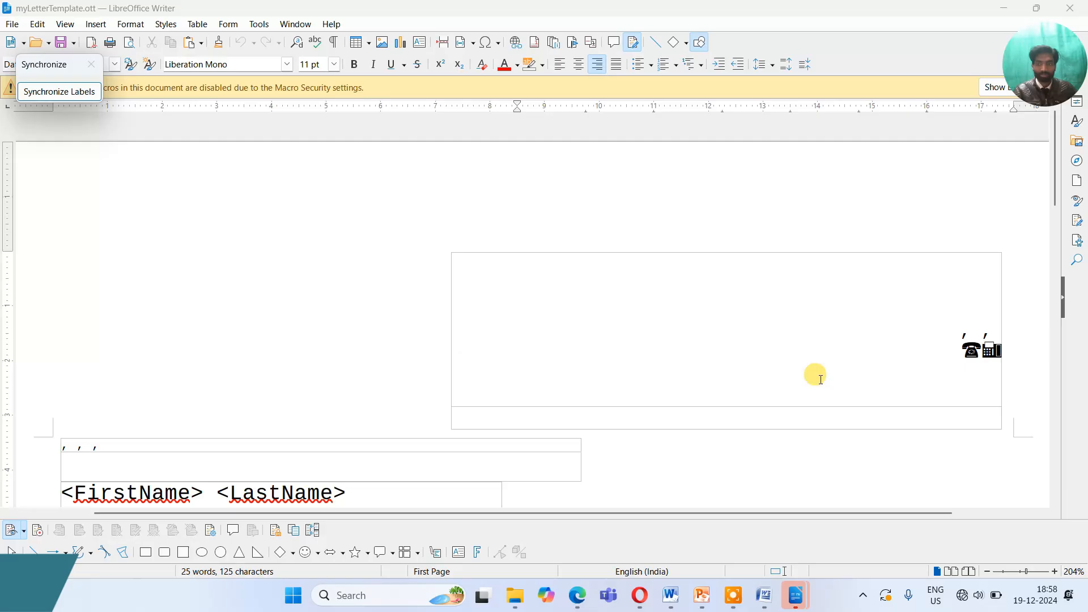
Enter the company name "ABC PVT LTD" in the sender frame at the top of the letter template.
{"action": "scroll", "coordinate": [533, 318], "scroll_direction": "down", "scroll_amount": 6}
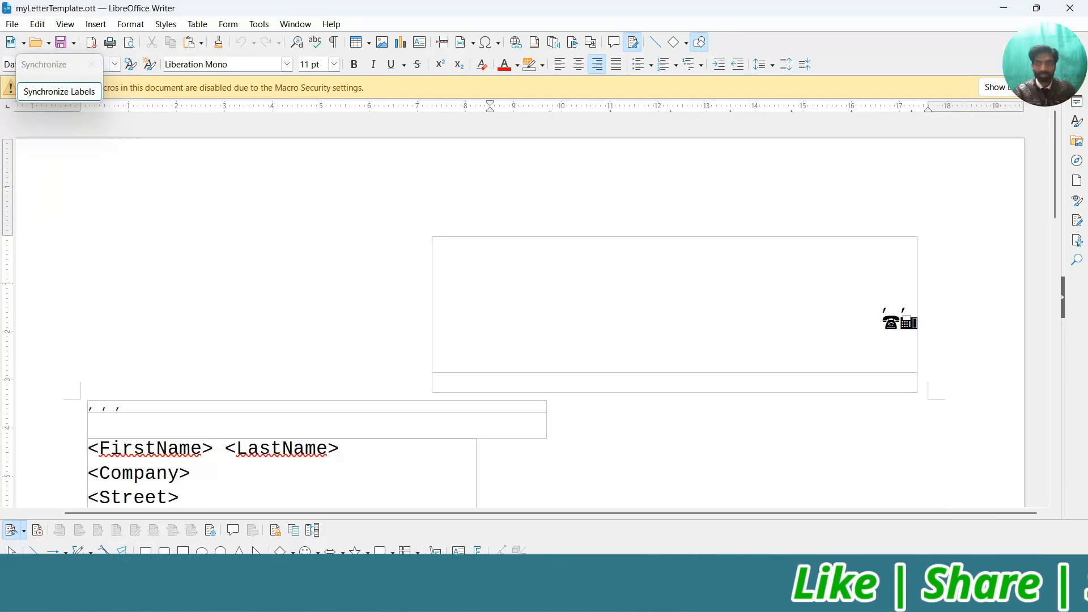
{"action": "scroll", "coordinate": [768, 278], "scroll_direction": "down", "scroll_amount": 2}
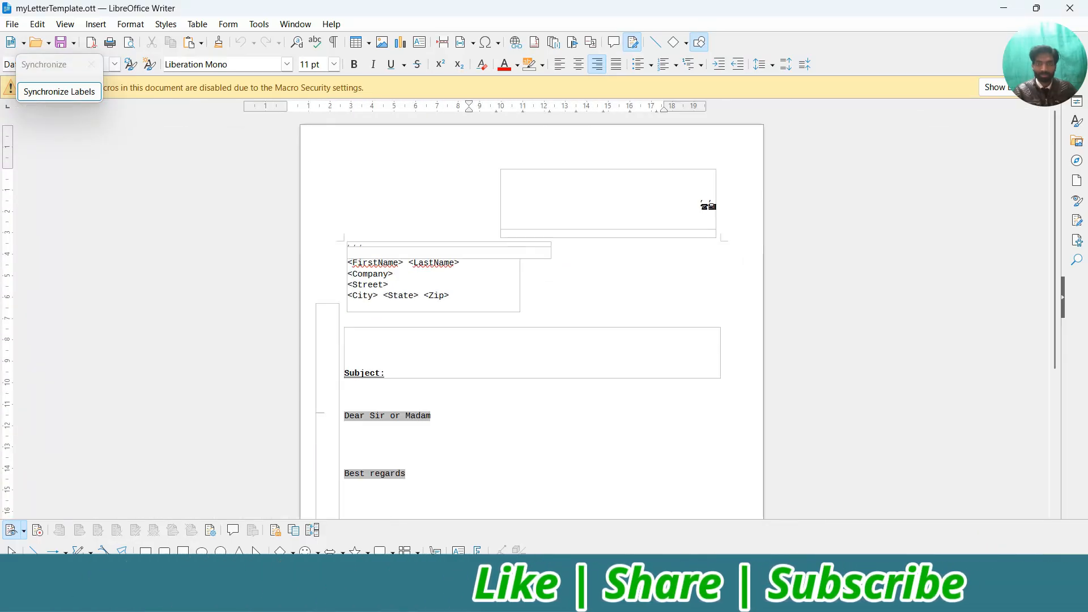
{"action": "scroll", "coordinate": [731, 448], "scroll_direction": "down", "scroll_amount": 5}
{"action": "scroll", "coordinate": [730, 449], "scroll_direction": "up", "scroll_amount": 7}
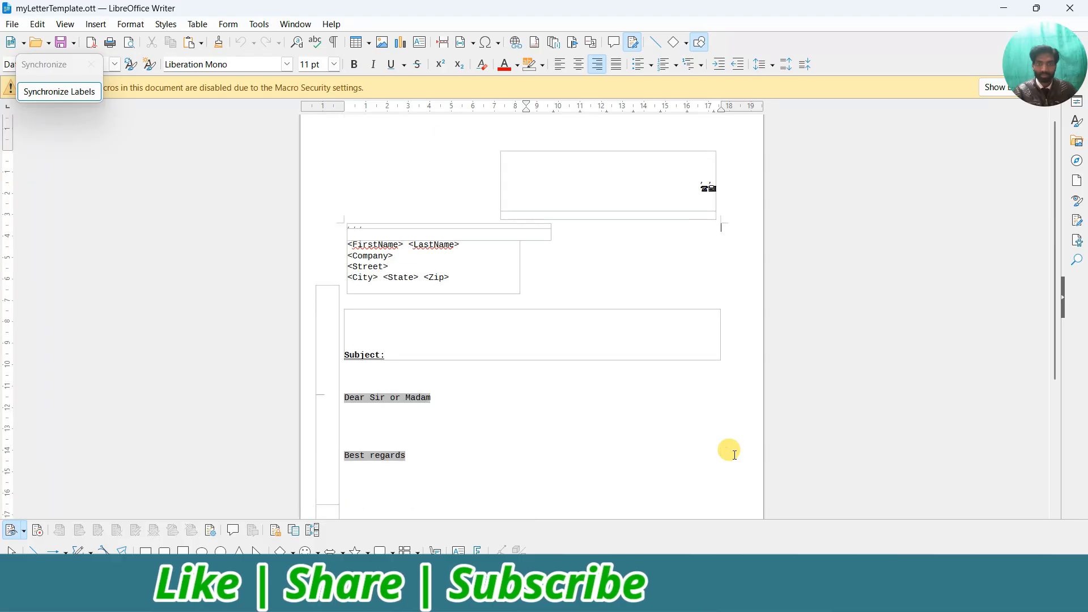
{"action": "left_click", "coordinate": [618, 200]}
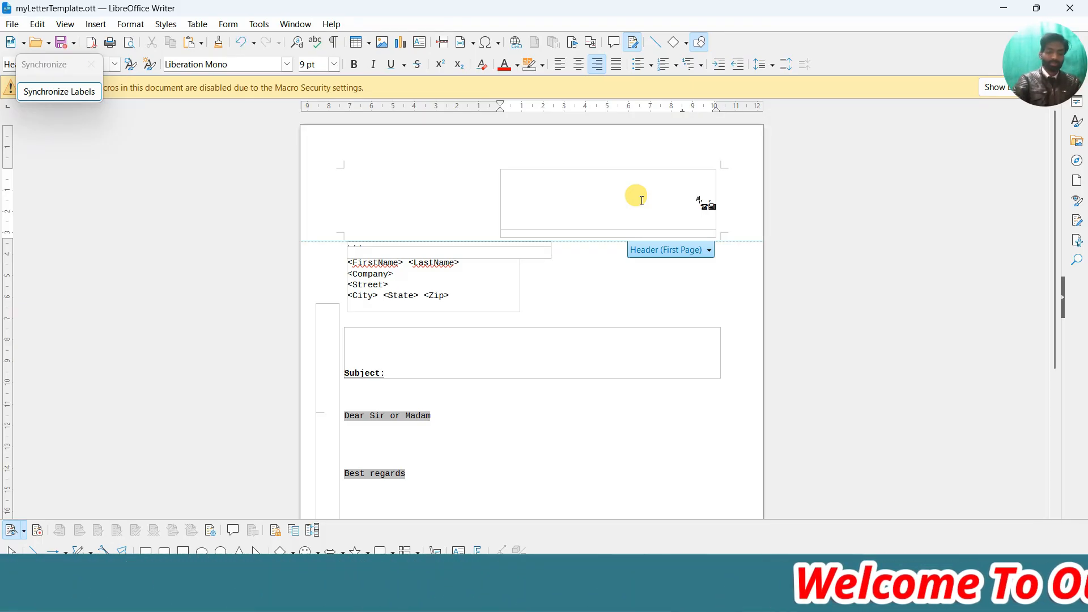
{"action": "type", "text": "ABC P"}
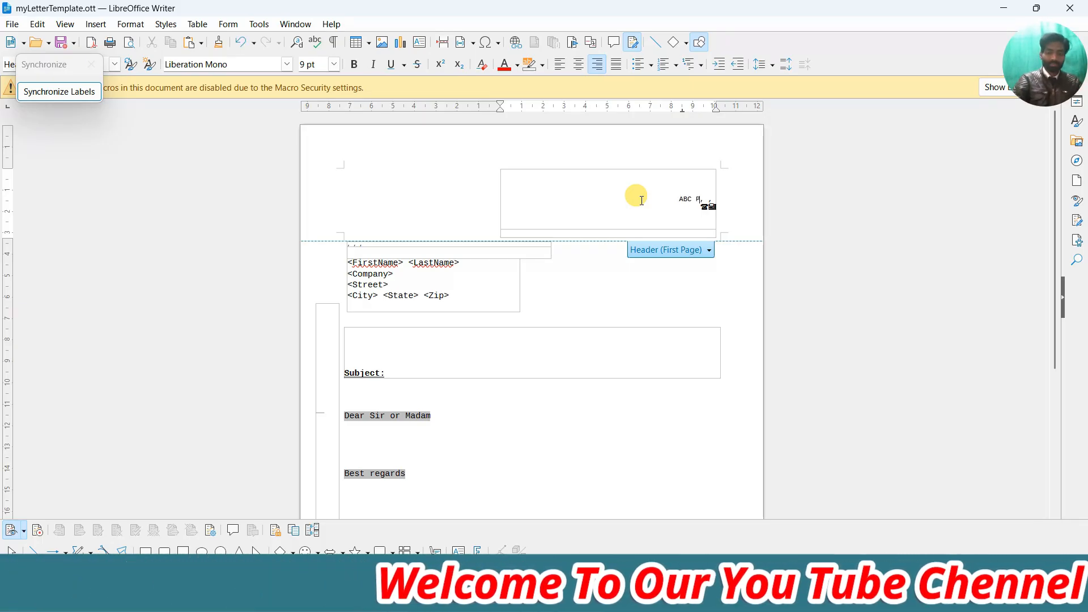
{"action": "type", "text": "VT LTD"}
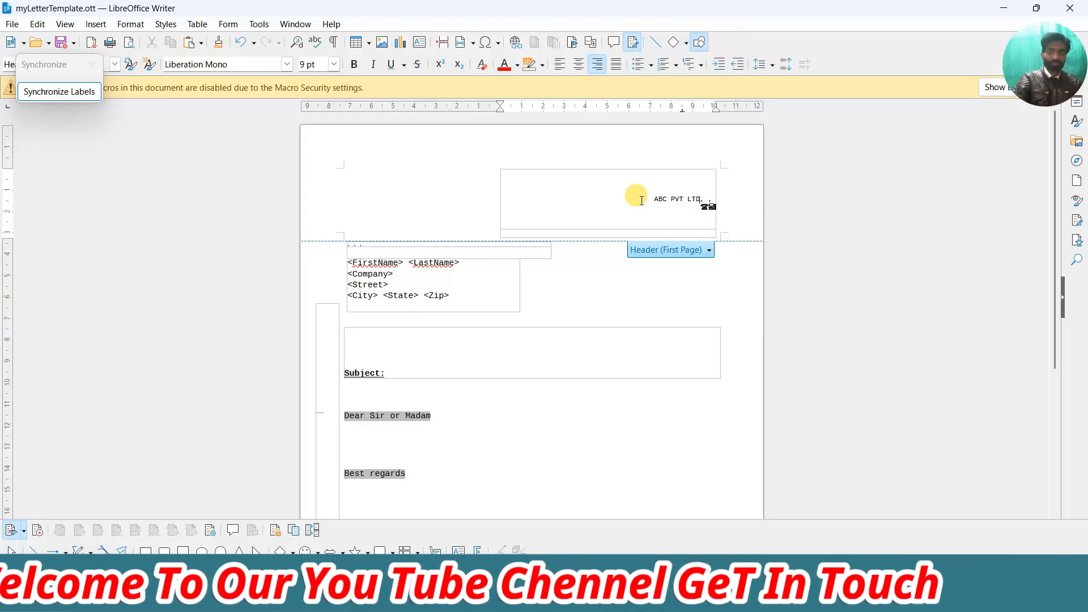
Add the company's postal address on two lines below its name in the sender frame, correcting the city's spelling.
{"action": "key", "text": "Return"}
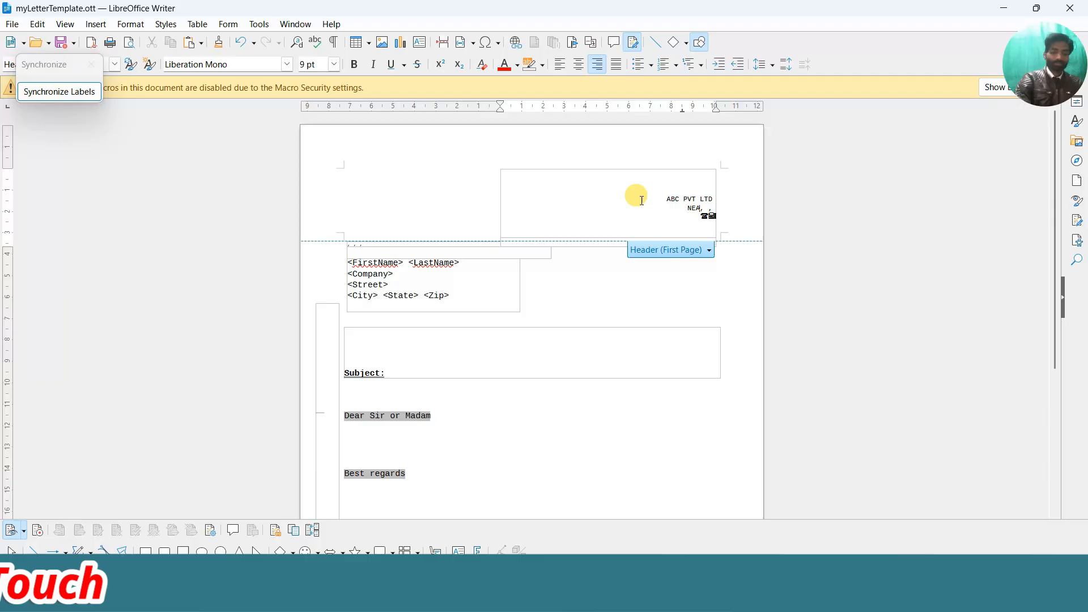
{"action": "type", "text": "NEAR "}
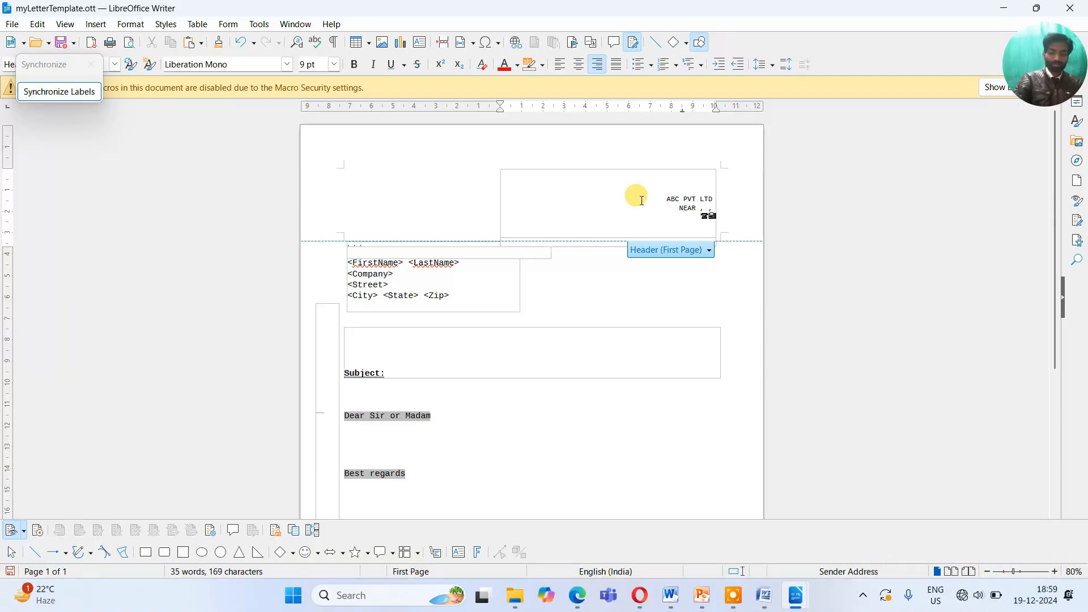
{"action": "type", "text": "RAM BA"}
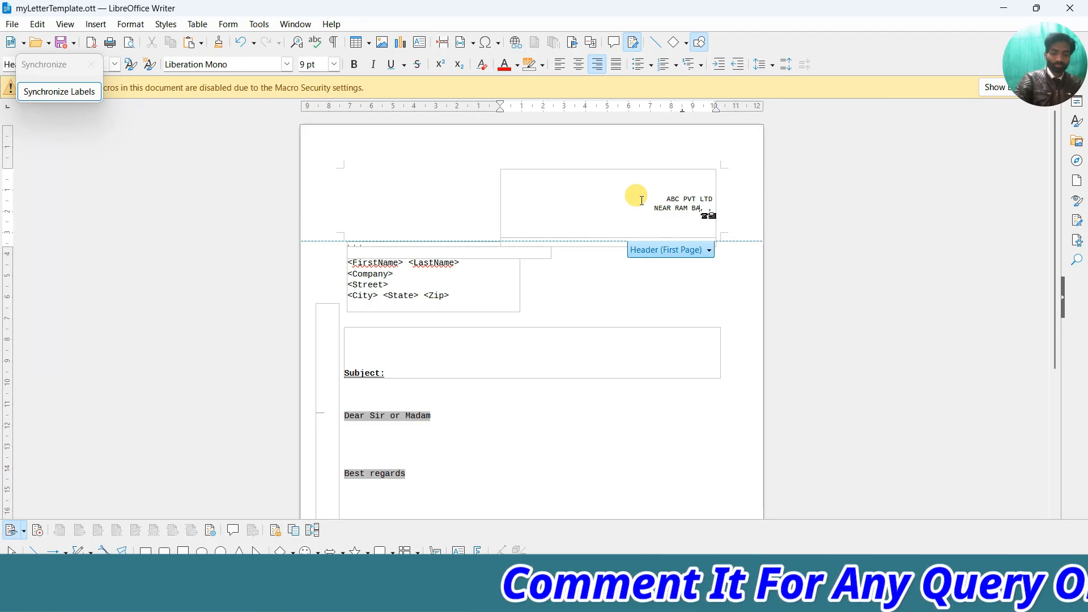
{"action": "type", "text": "G"}
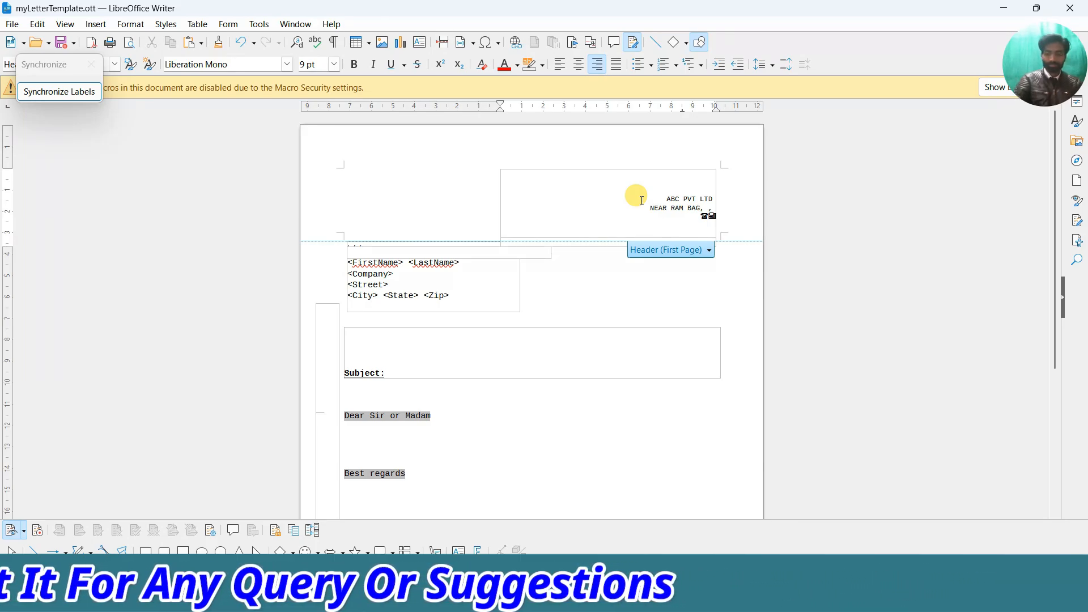
{"action": "key", "text": "Return"}
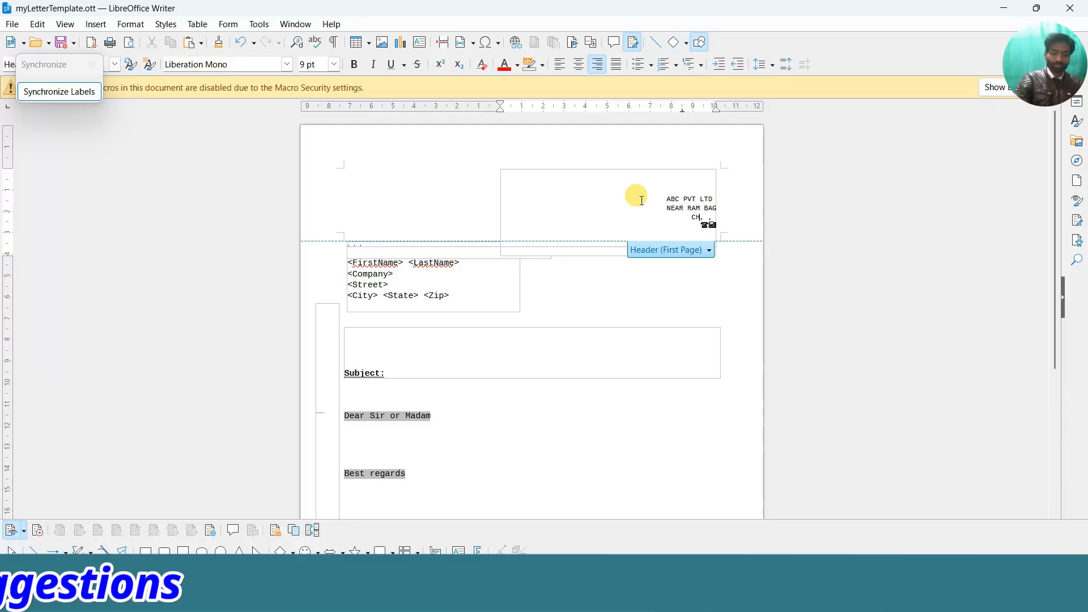
{"action": "type", "text": "CHATARPUER"}
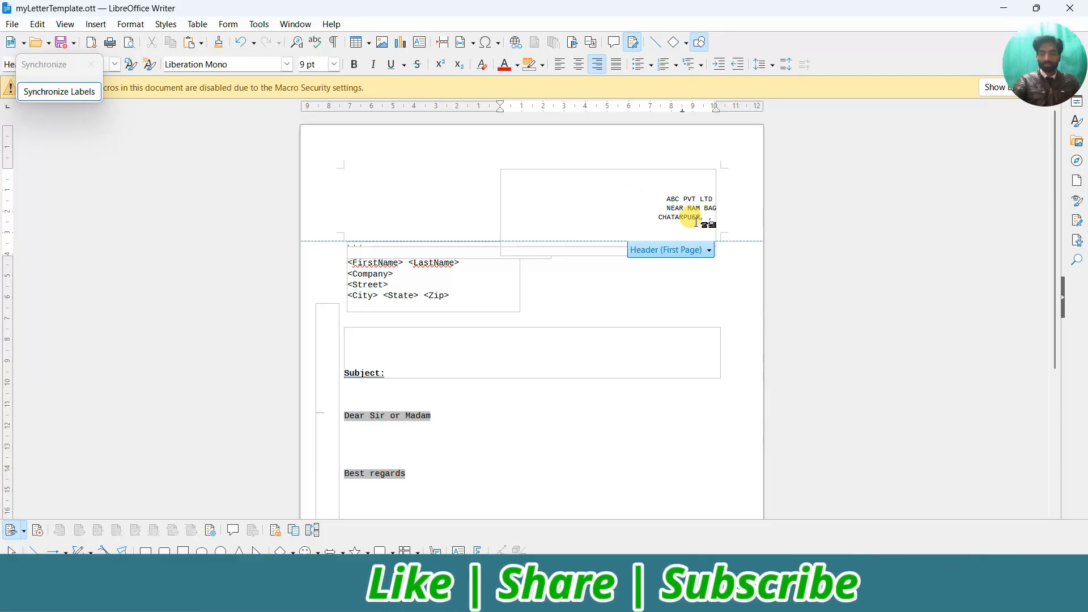
{"action": "key", "text": "BackSpace"}
{"action": "key", "text": "BackSpace"}
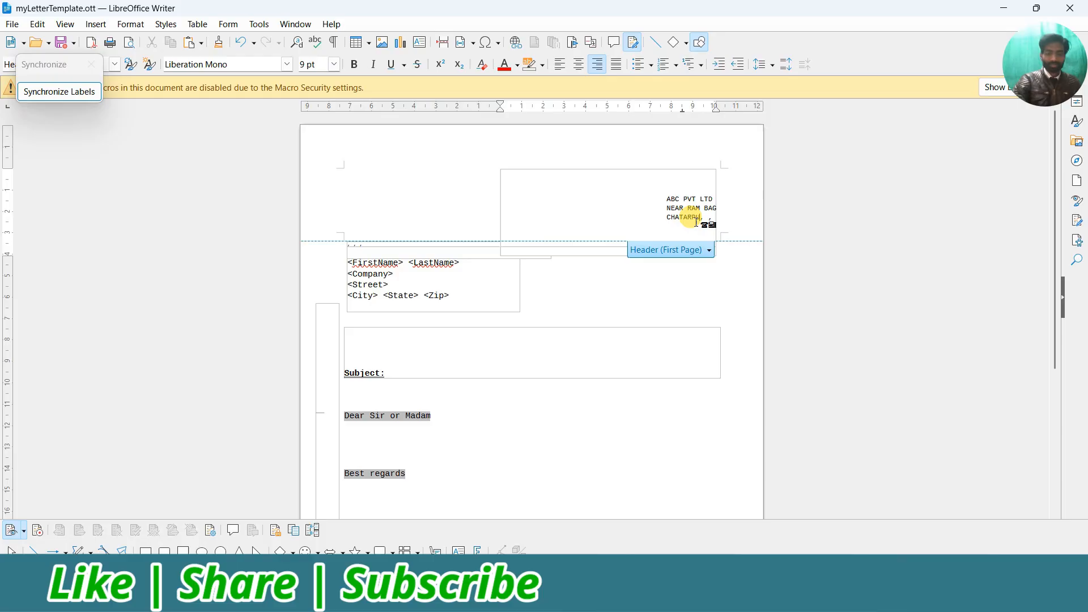
{"action": "type", "text": "R"}
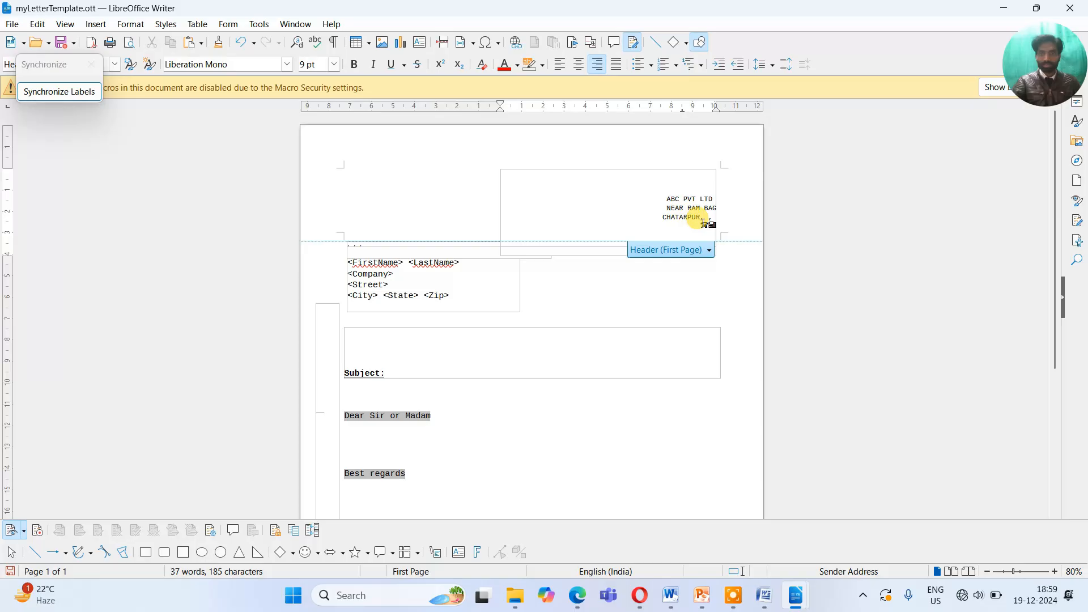
Format the sender's company name and address lines as 14 pt bold text.
{"action": "left_click", "coordinate": [669, 201]}
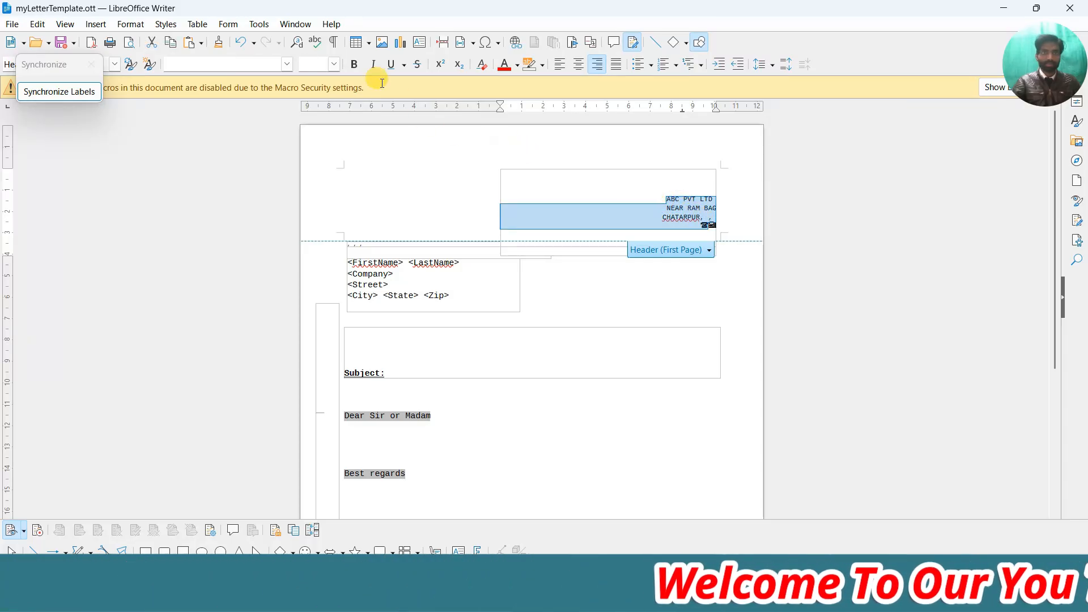
{"action": "left_click", "coordinate": [334, 64]}
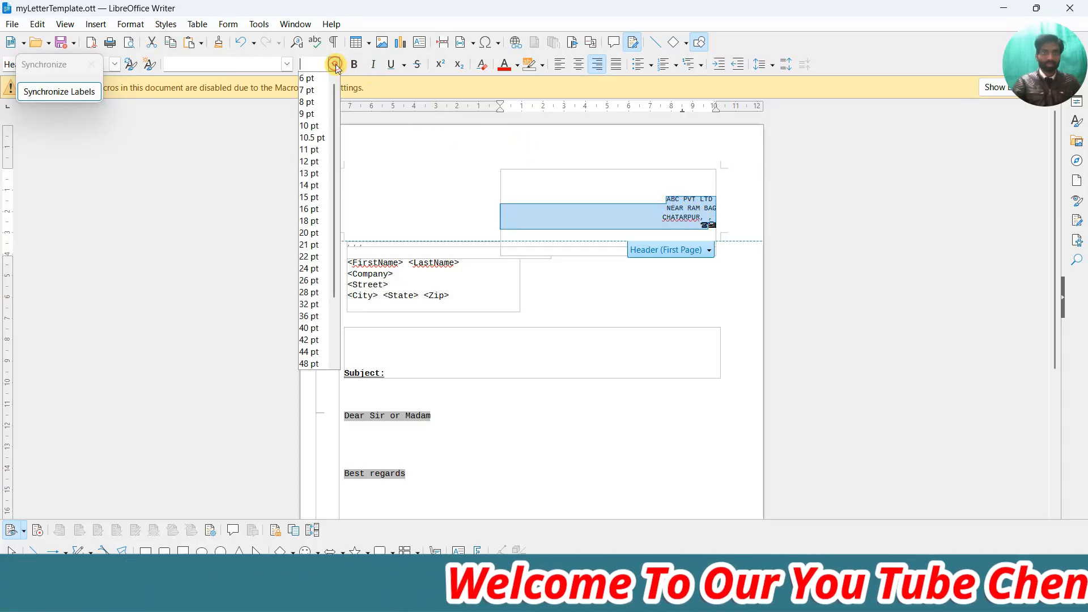
{"action": "left_click", "coordinate": [310, 233]}
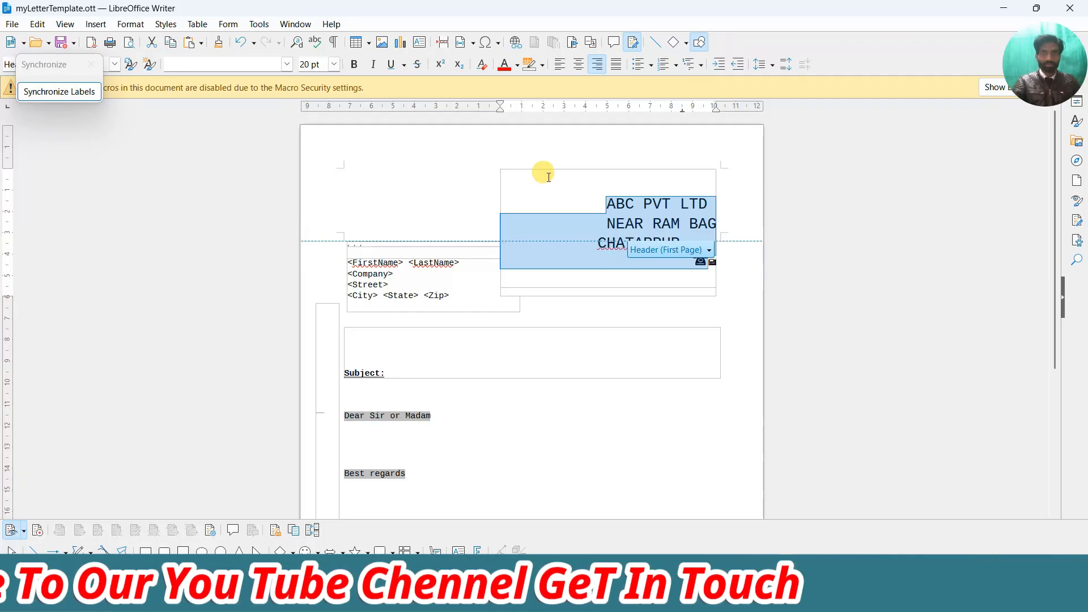
{"action": "left_click", "coordinate": [335, 64]}
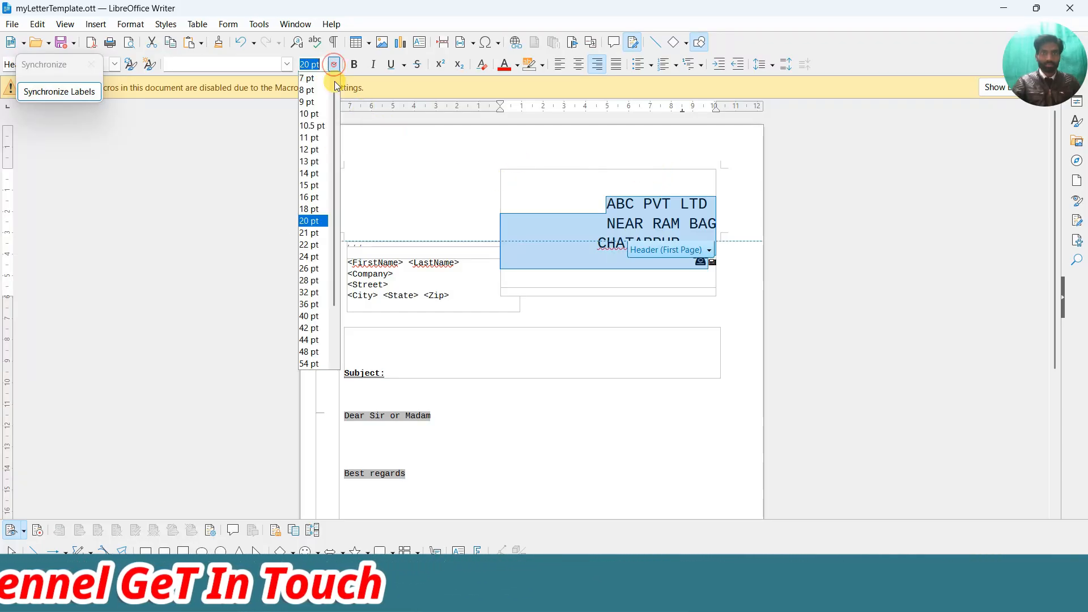
{"action": "left_click", "coordinate": [312, 198]}
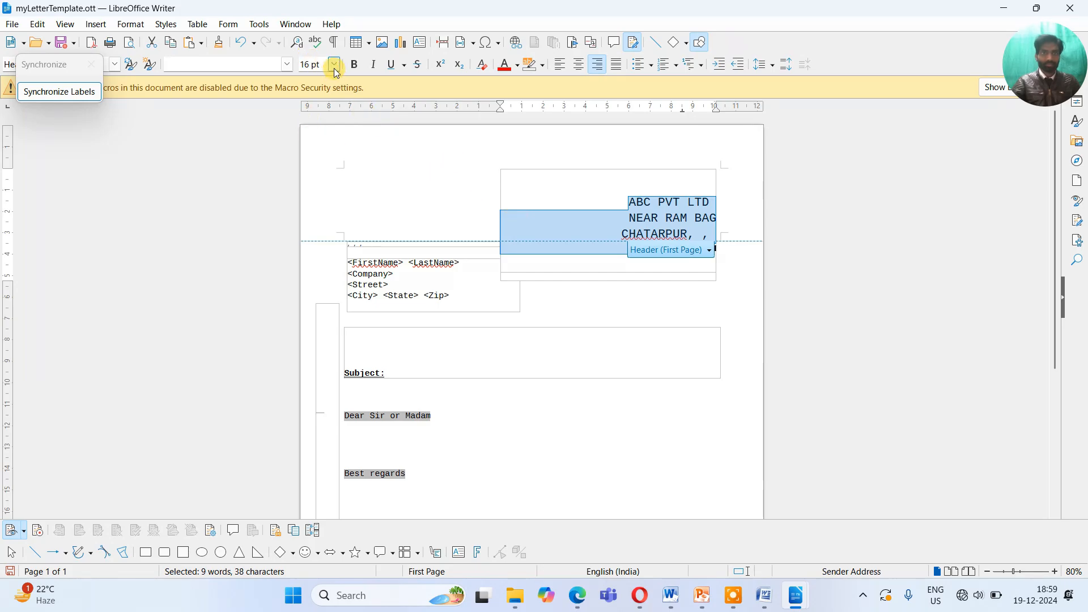
{"action": "left_click", "coordinate": [335, 67]}
{"action": "left_click", "coordinate": [315, 186]}
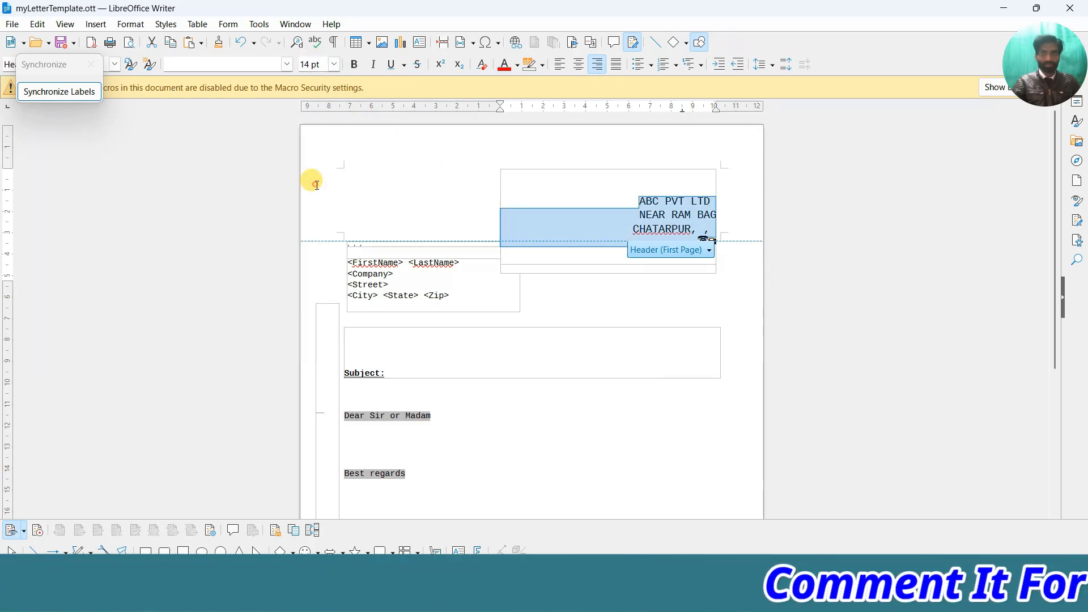
{"action": "left_click", "coordinate": [356, 65]}
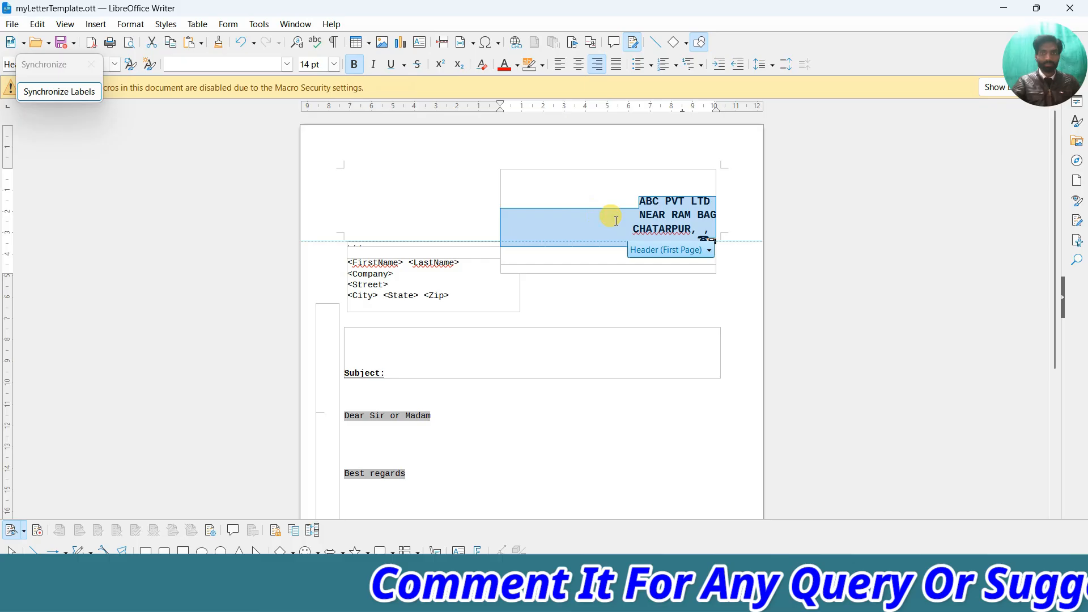
Move the sender frame slightly up and outwards, away from the recipient address, to about position 3.79 / 0.52.
{"action": "left_click", "coordinate": [652, 215]}
{"action": "left_click", "coordinate": [577, 274]}
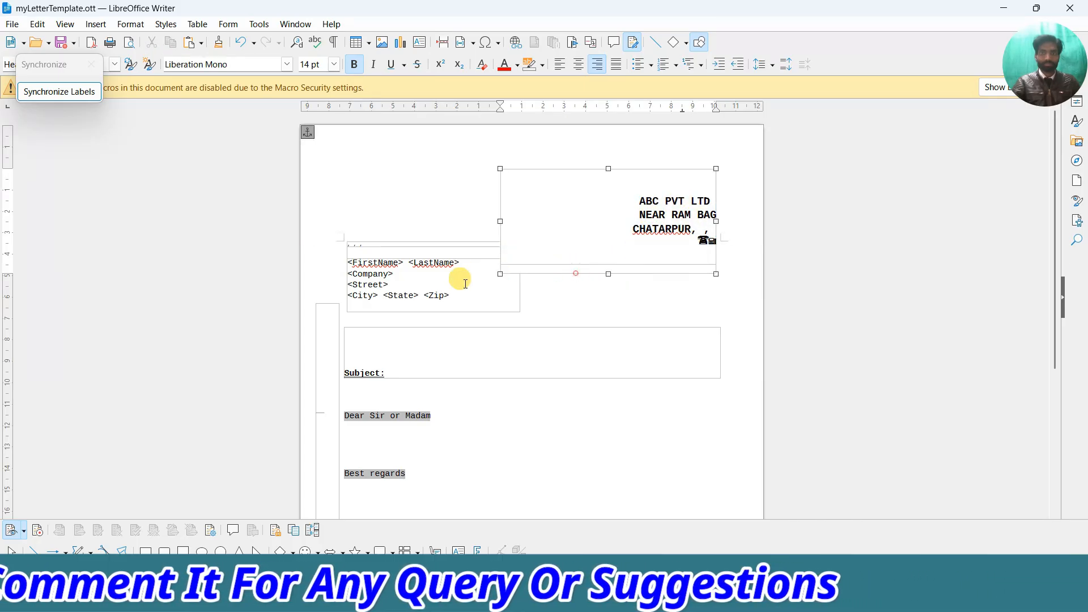
{"action": "mouse_move", "coordinate": [592, 275]}
{"action": "left_mouse_down"}
{"action": "mouse_move", "coordinate": [588, 248]}
{"action": "mouse_move", "coordinate": [598, 242]}
{"action": "mouse_move", "coordinate": [596, 258]}
{"action": "left_mouse_up"}
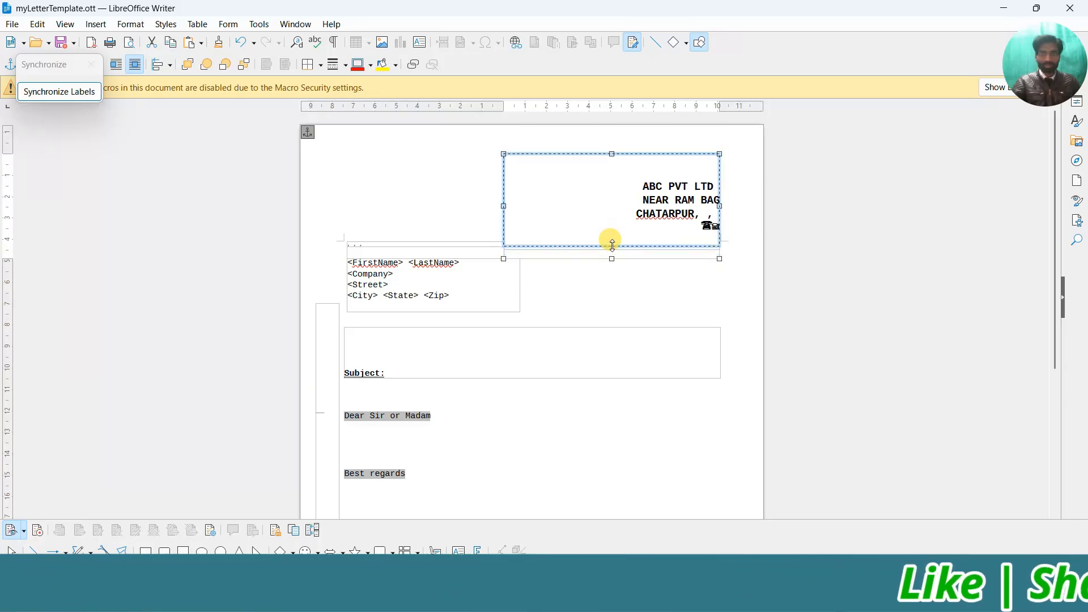
{"action": "left_click_drag", "start_coordinate": [612, 242], "coordinate": [612, 242]}
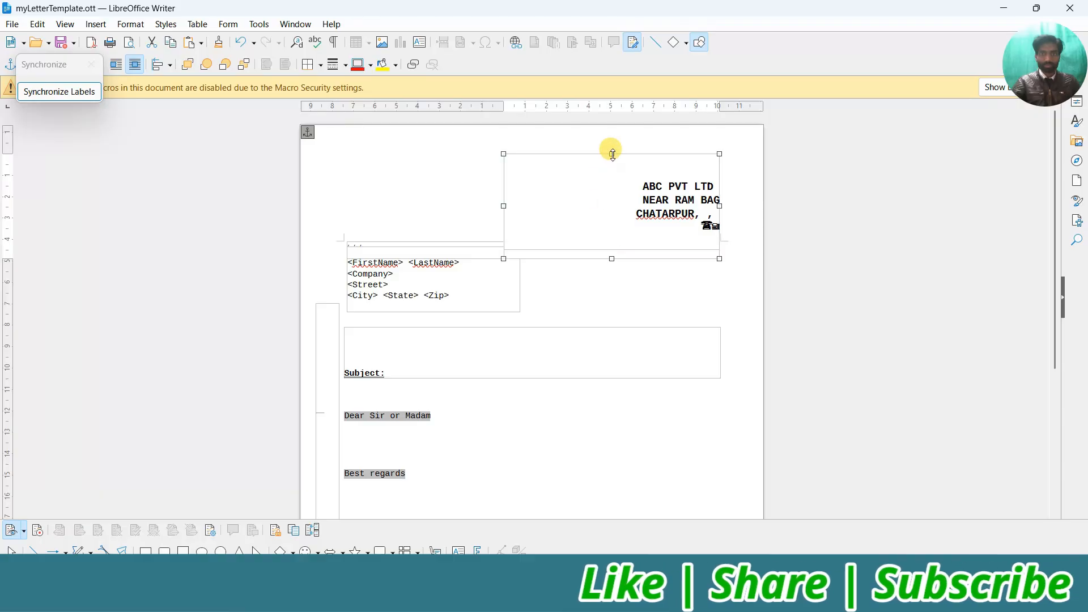
{"action": "left_click_drag", "start_coordinate": [613, 154], "coordinate": [615, 166]}
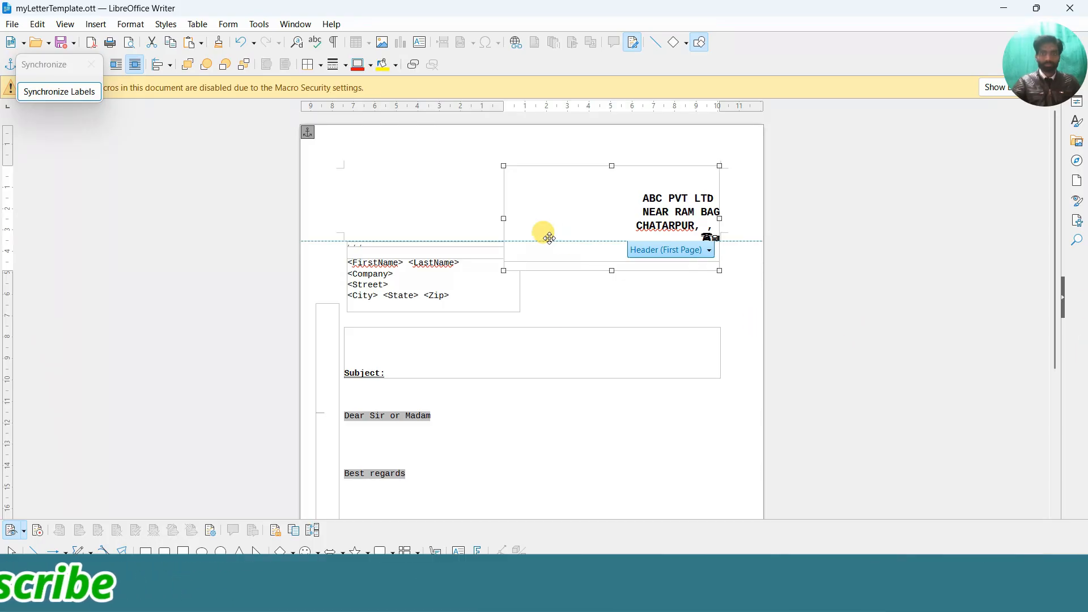
{"action": "left_click_drag", "start_coordinate": [567, 270], "coordinate": [570, 257]}
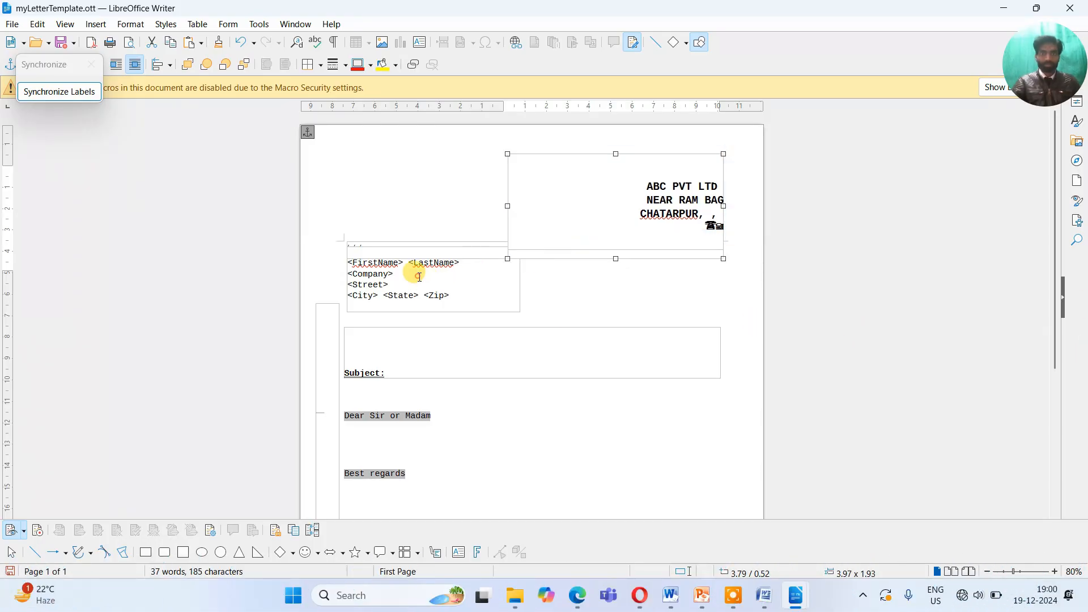
Replace the recipient placeholders with labelled lines for the recipient's name, address, street, state and PIN code.
{"action": "left_click", "coordinate": [436, 262]}
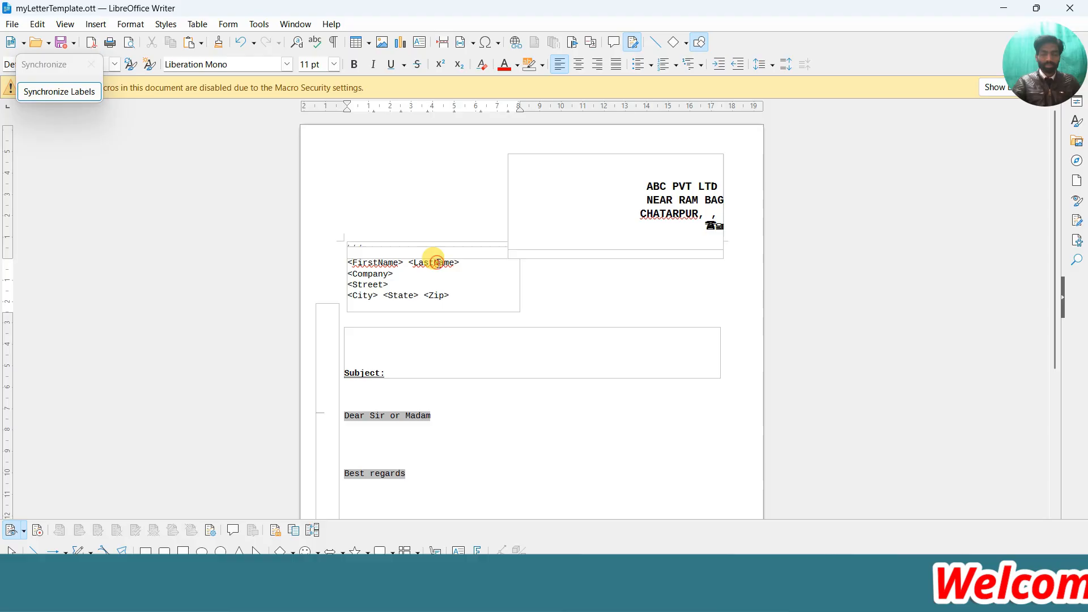
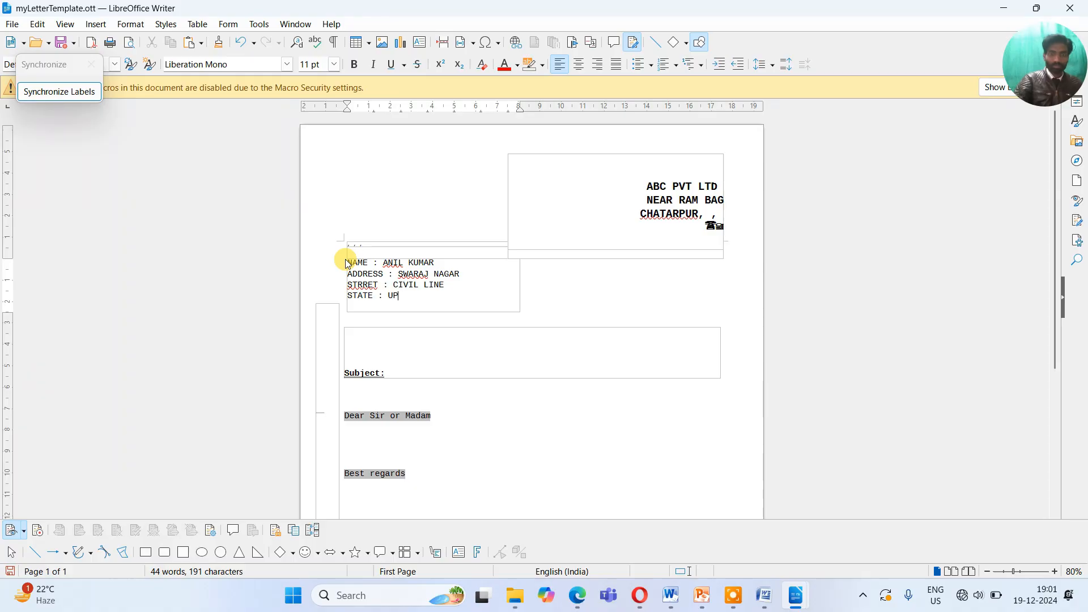
{"action": "key", "text": "Return"}
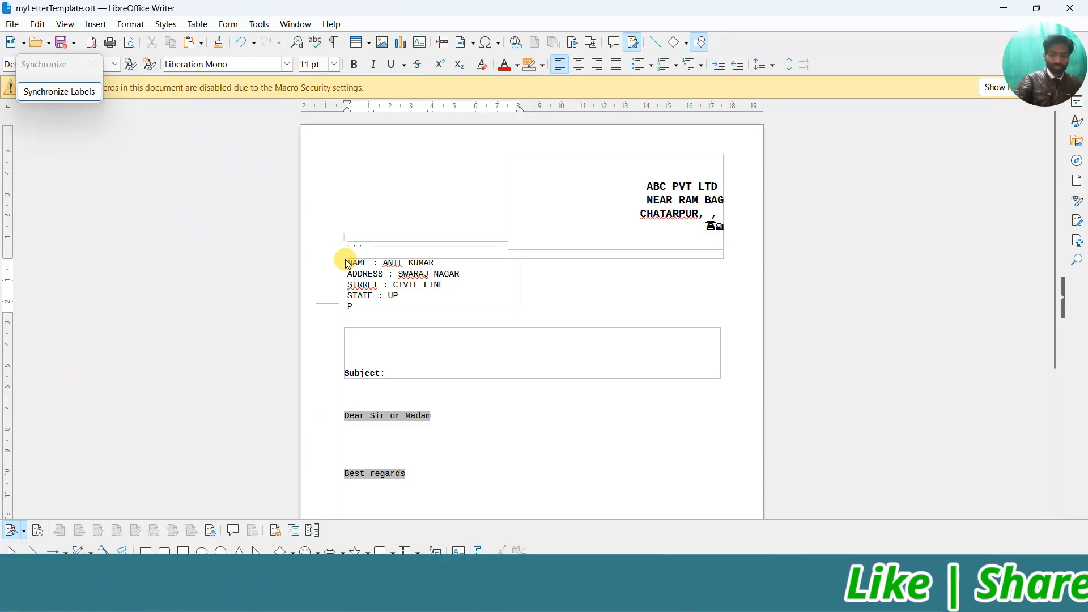
{"action": "type", "text": "PIN C"}
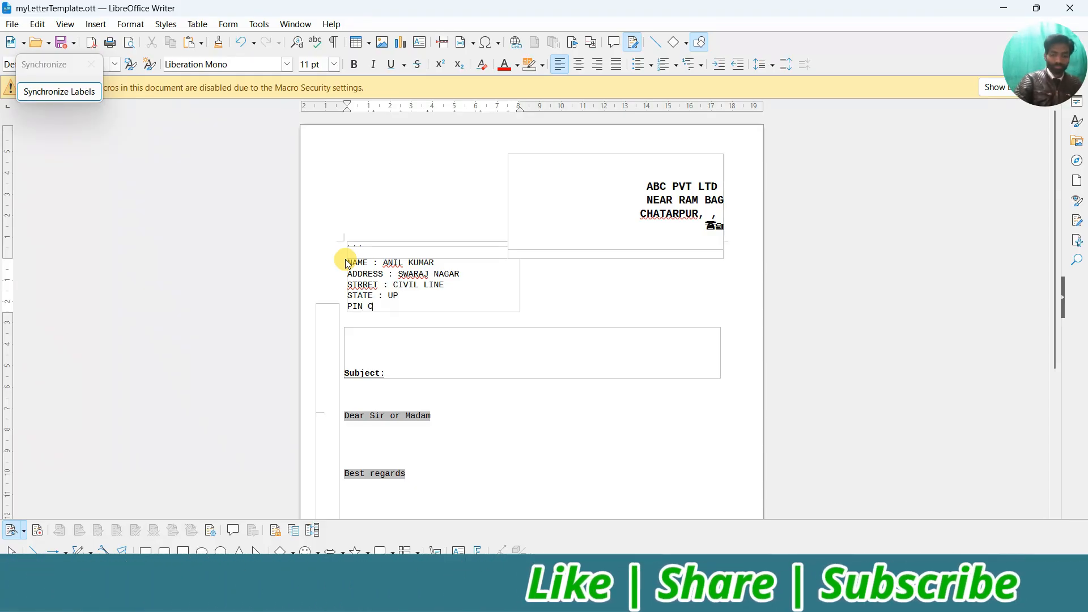
{"action": "type", "text": "ODE : 213005"}
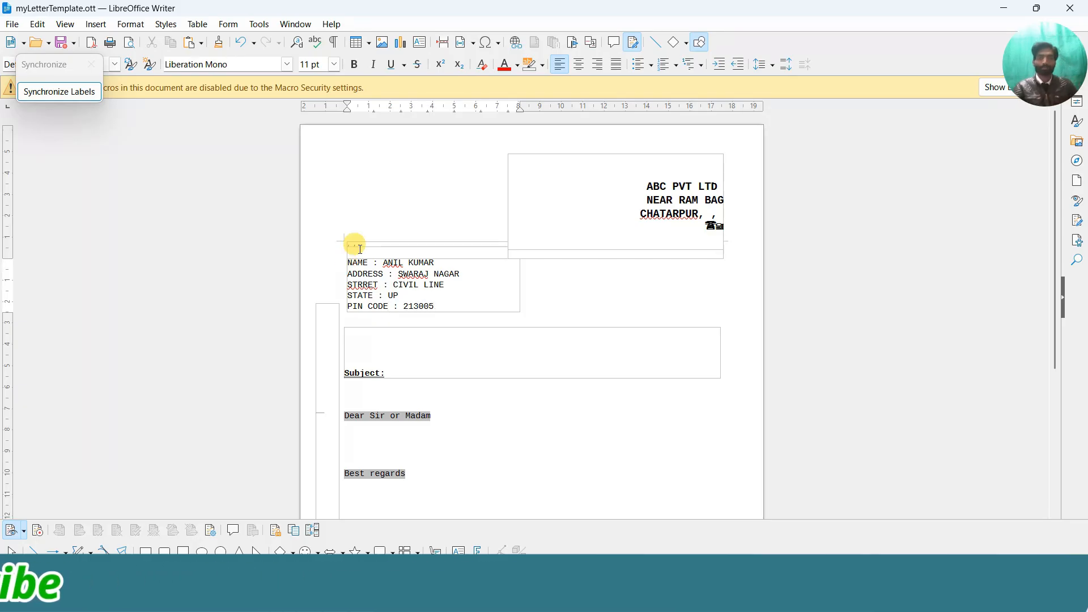
Make all the recipient address lines bold, keeping the Liberation Mono font.
{"action": "left_click", "coordinate": [398, 274]}
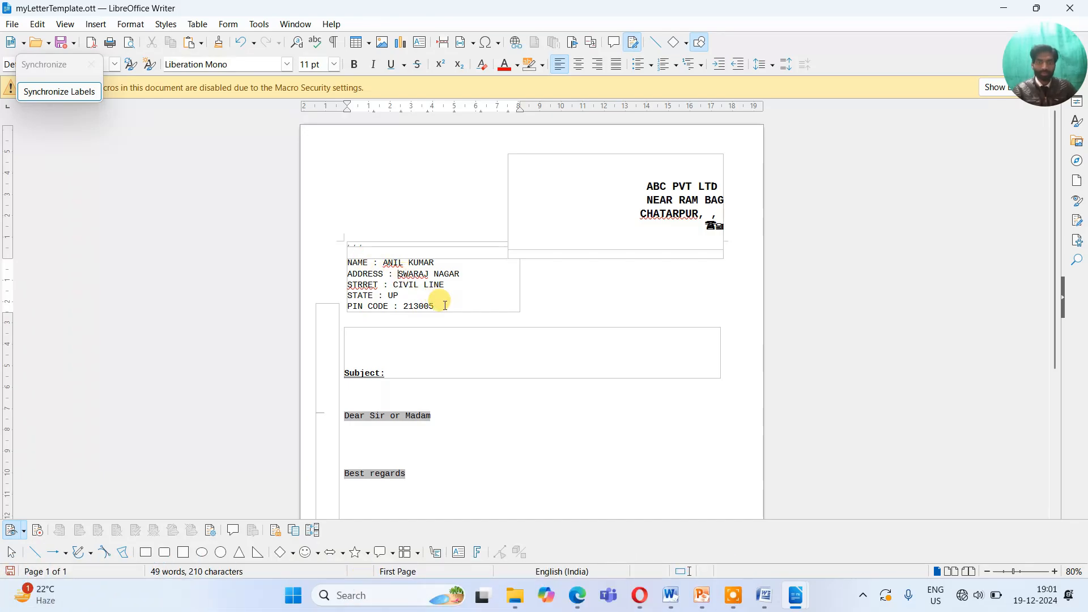
{"action": "left_click_drag", "start_coordinate": [384, 274], "coordinate": [345, 258]}
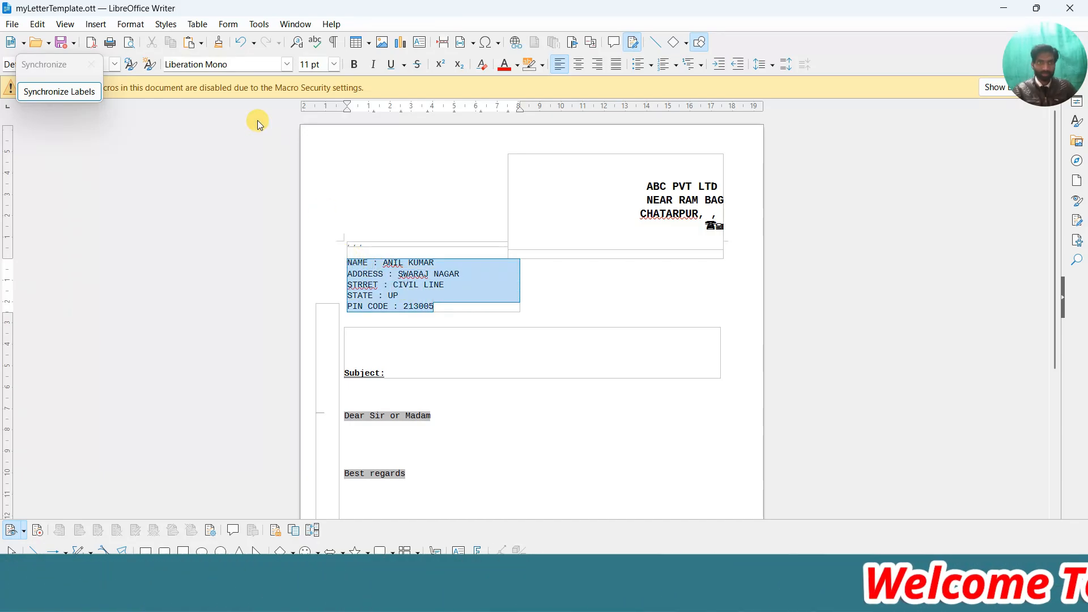
{"action": "left_click", "coordinate": [353, 64]}
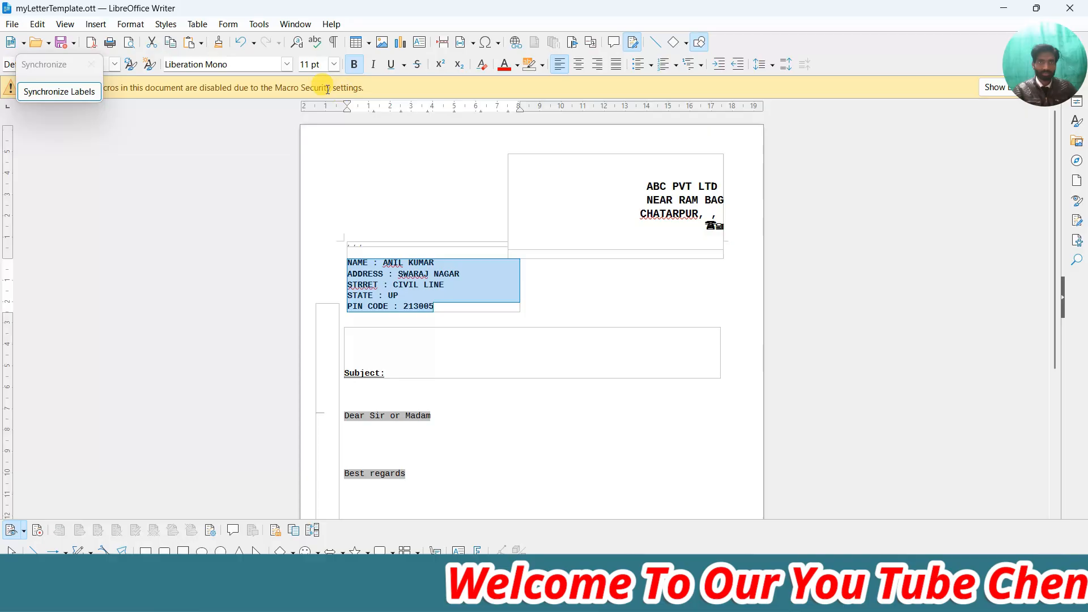
{"action": "left_click", "coordinate": [288, 64]}
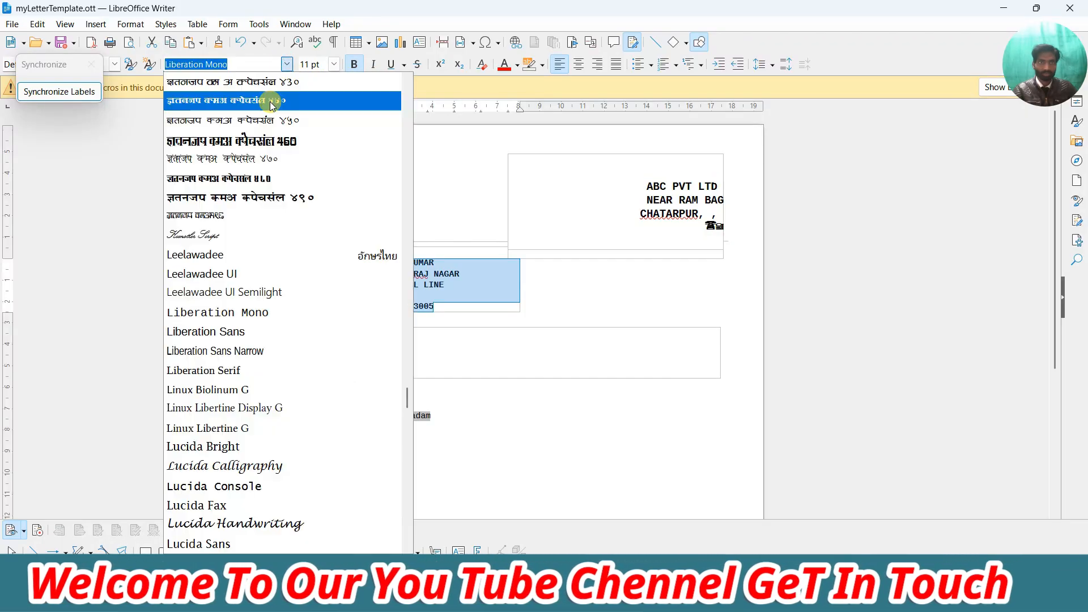
{"action": "left_click", "coordinate": [251, 313]}
{"action": "left_click", "coordinate": [418, 284]}
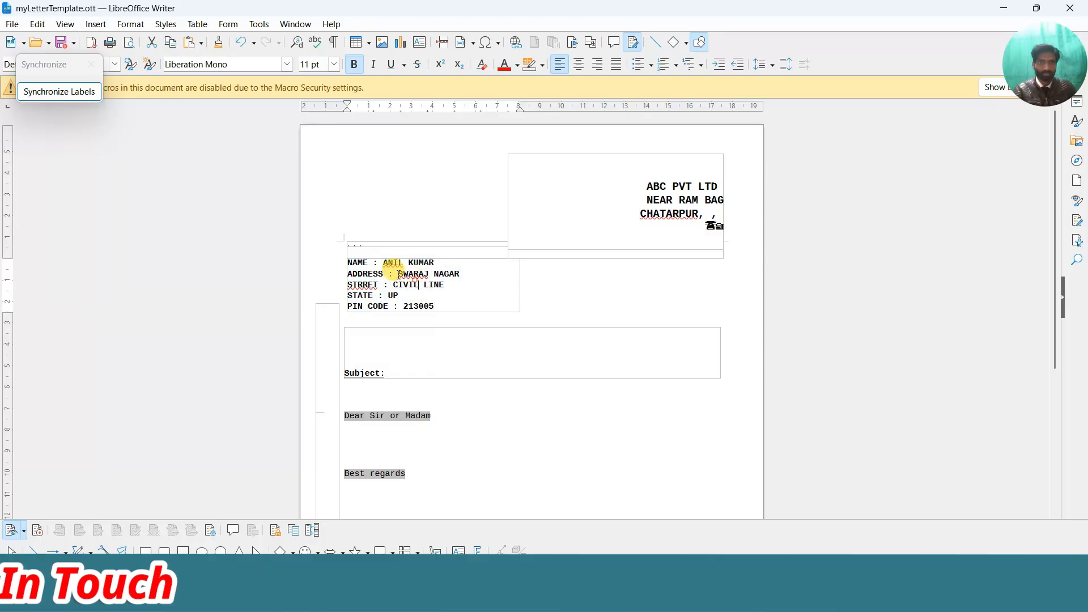
Enter "FOR INVITATION" as the letter's subject, after the "Subject:" label.
{"action": "left_click", "coordinate": [401, 370]}
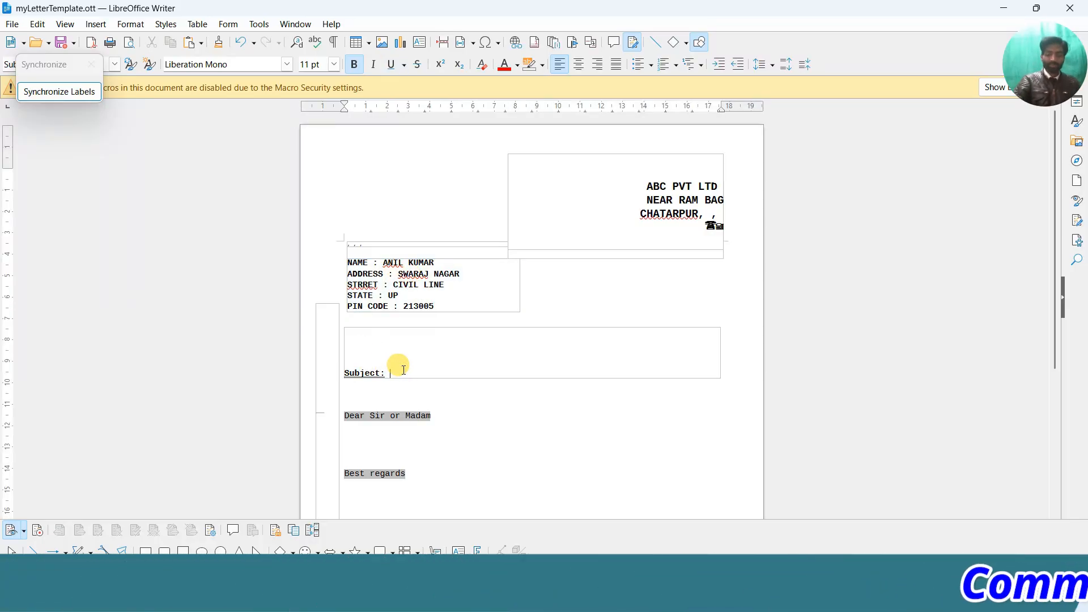
{"action": "type", "text": "FO"}
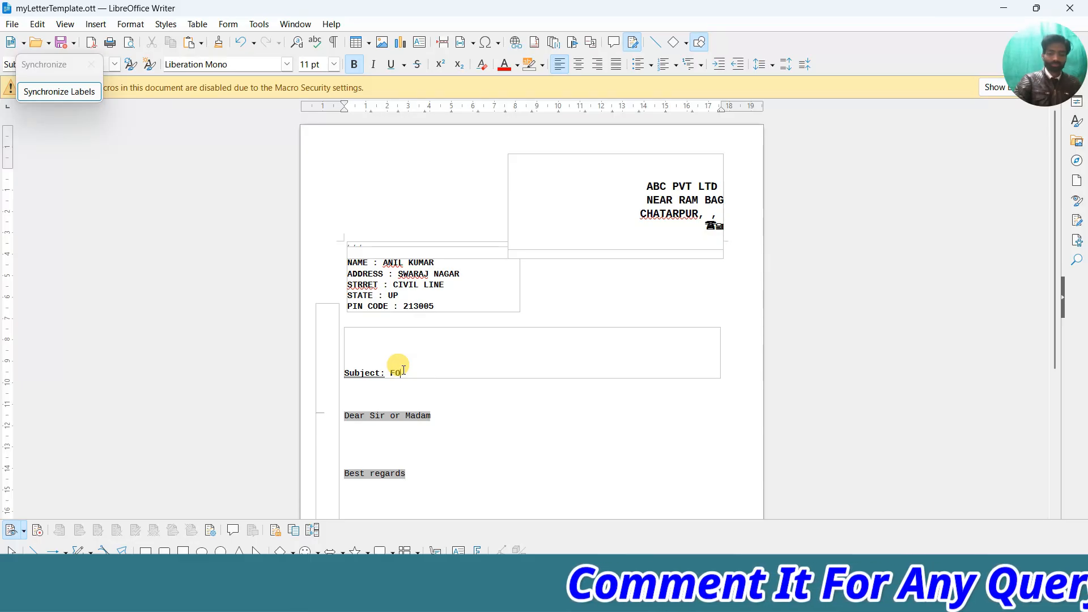
{"action": "type", "text": "R INV"}
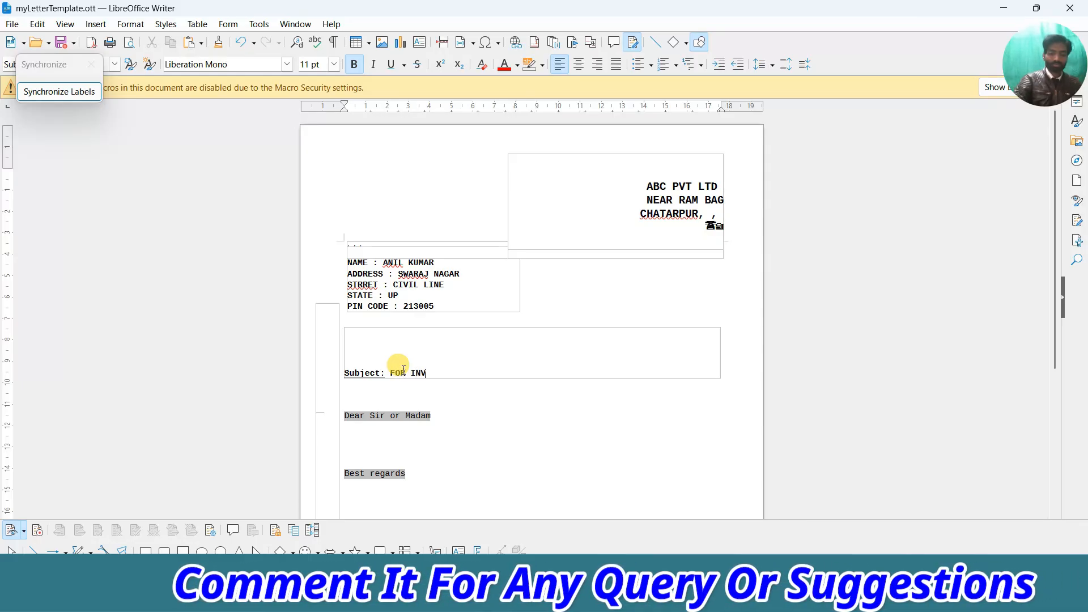
{"action": "type", "text": "ITATIO"}
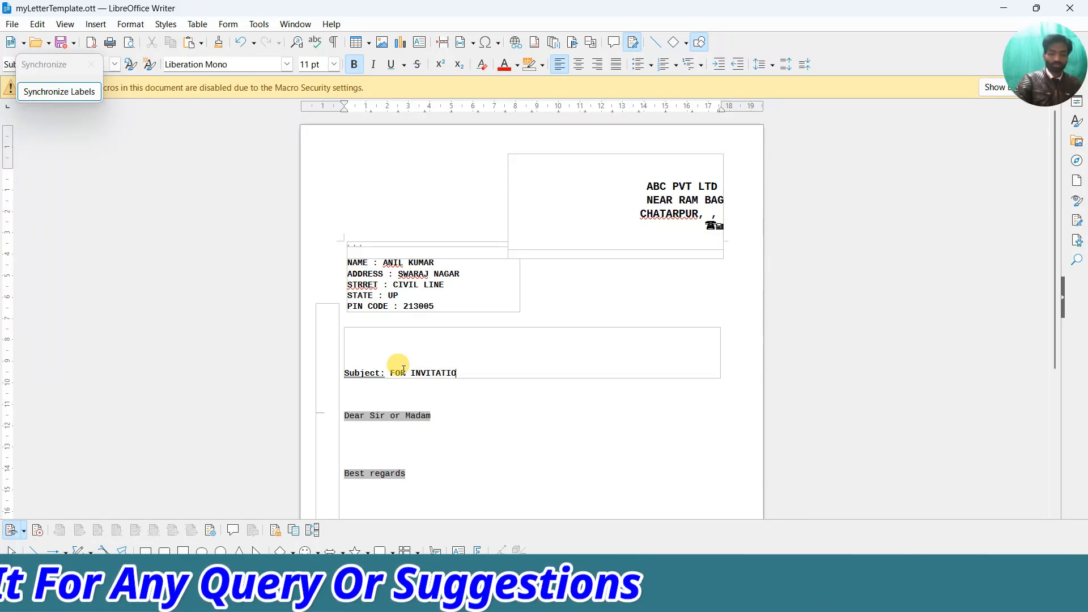
{"action": "type", "text": "N"}
Insert the dummy text AutoText entry (DT) as the letter body between the salutation and "Best regards".
{"action": "scroll", "coordinate": [408, 401], "scroll_direction": "down", "scroll_amount": 1}
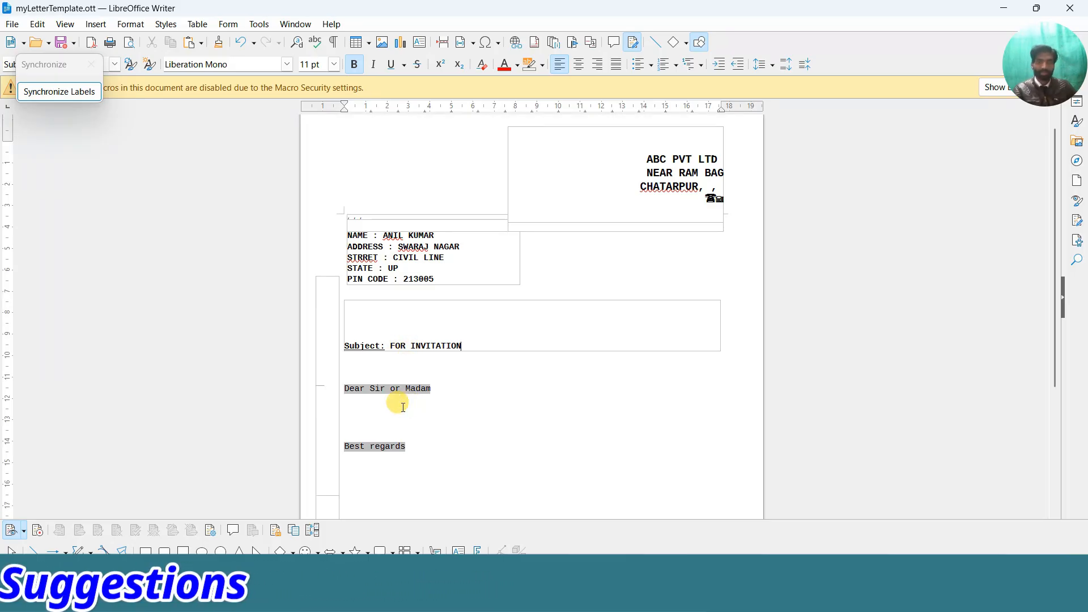
{"action": "scroll", "coordinate": [367, 400], "scroll_direction": "down", "scroll_amount": 2}
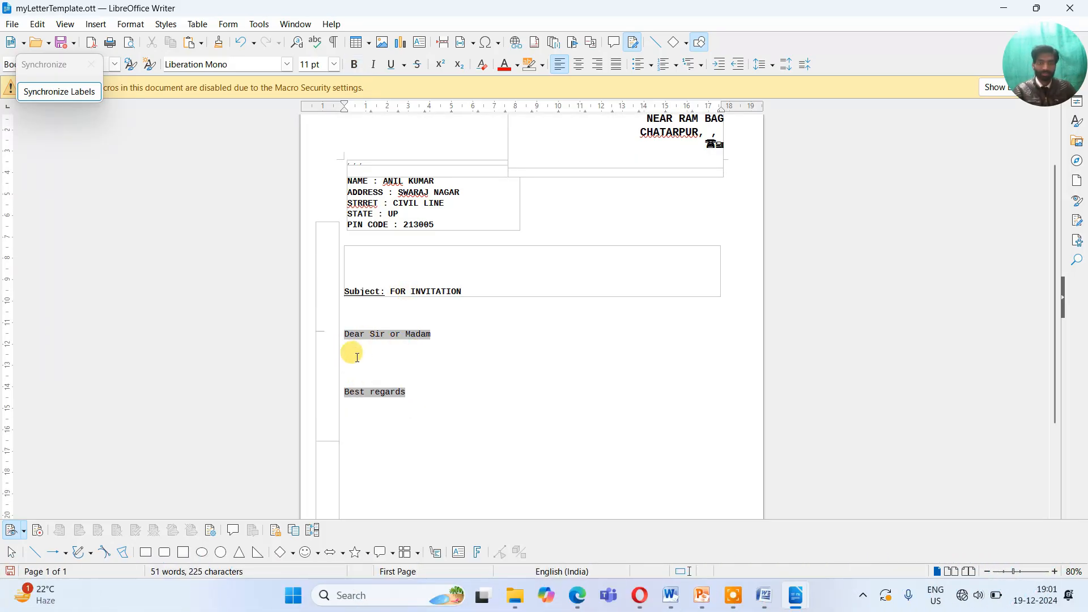
{"action": "left_click", "coordinate": [375, 359]}
{"action": "type", "text": "=DT"}
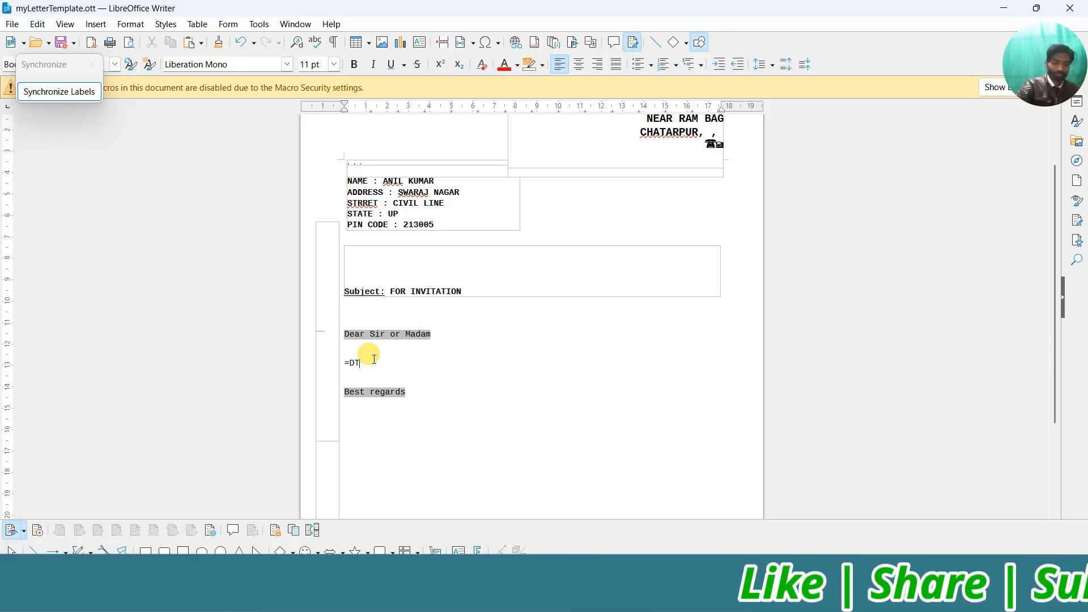
{"action": "key", "text": "BackSpace"}
{"action": "key", "text": "BackSpace"}
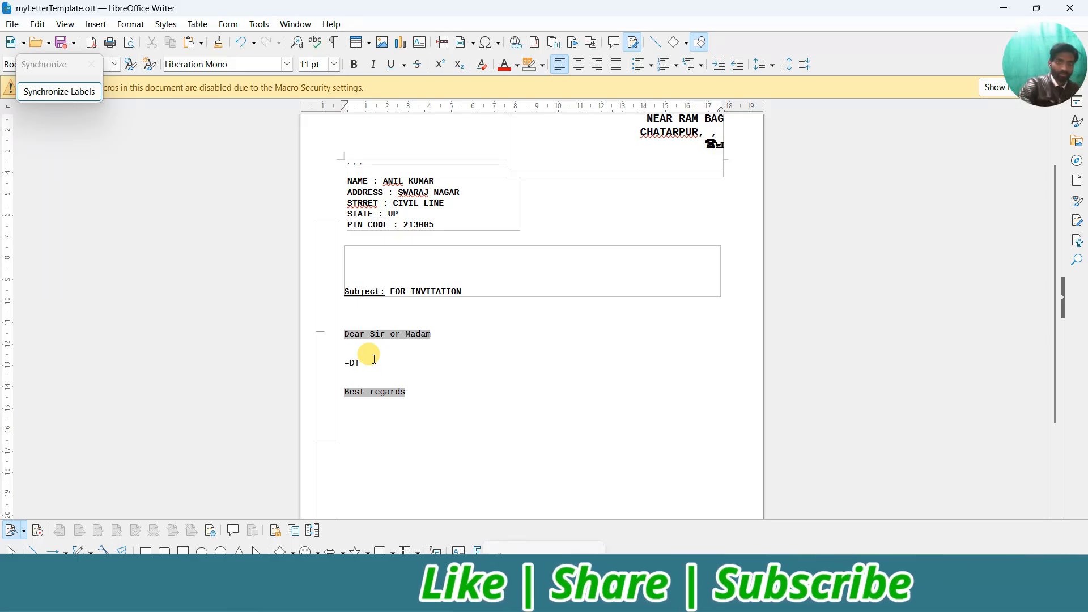
{"action": "key", "text": "F3"}
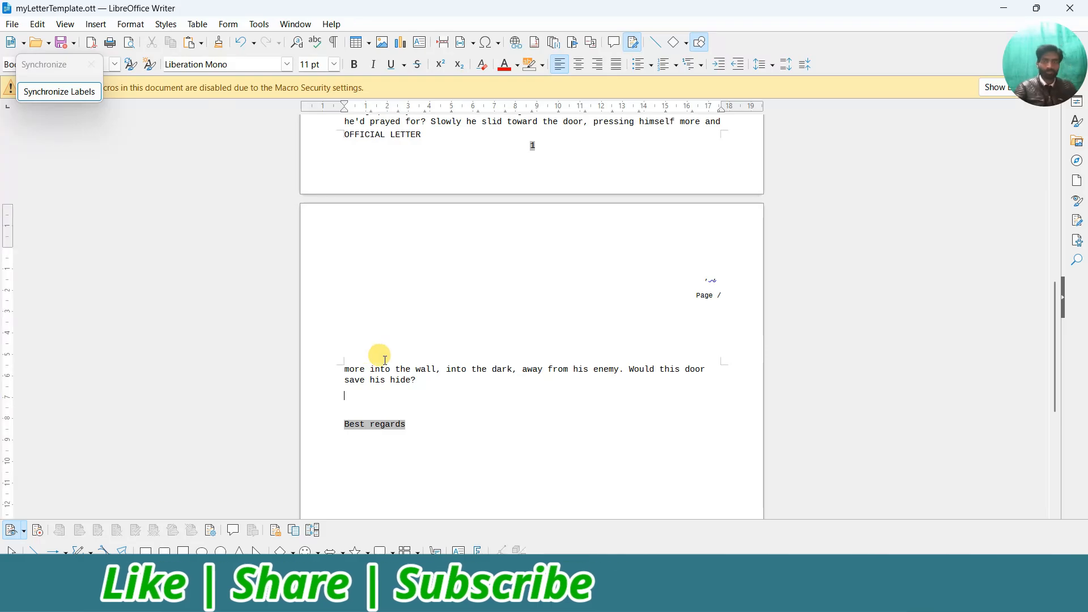
Delete the stray equals sign in front of the first word of the dummy body text.
{"action": "scroll", "coordinate": [385, 360], "scroll_direction": "up", "scroll_amount": 9}
{"action": "scroll", "coordinate": [385, 360], "scroll_direction": "down", "scroll_amount": 5}
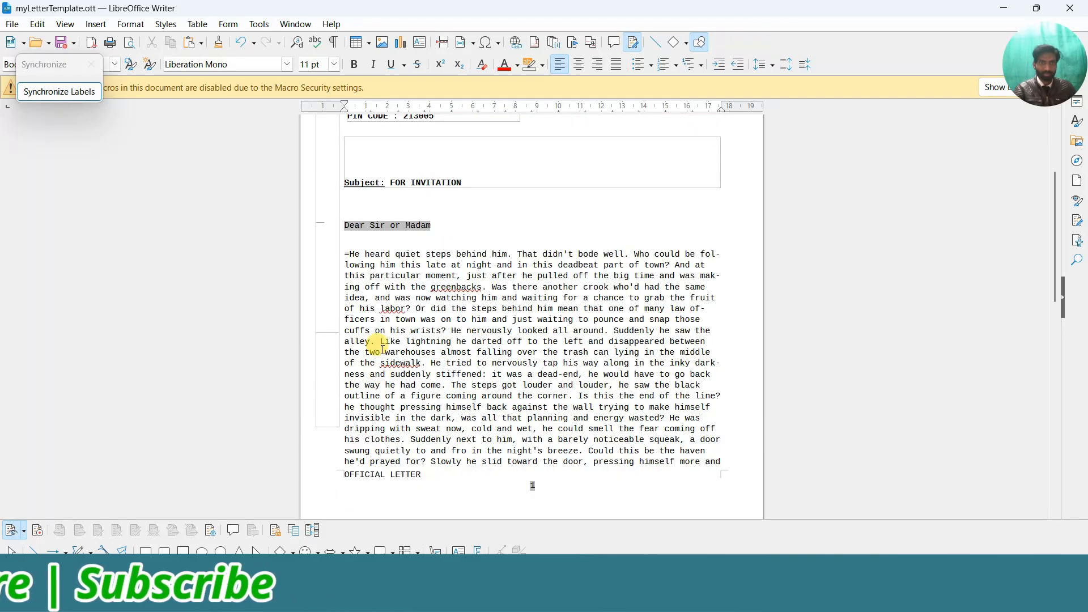
{"action": "left_click", "coordinate": [349, 254]}
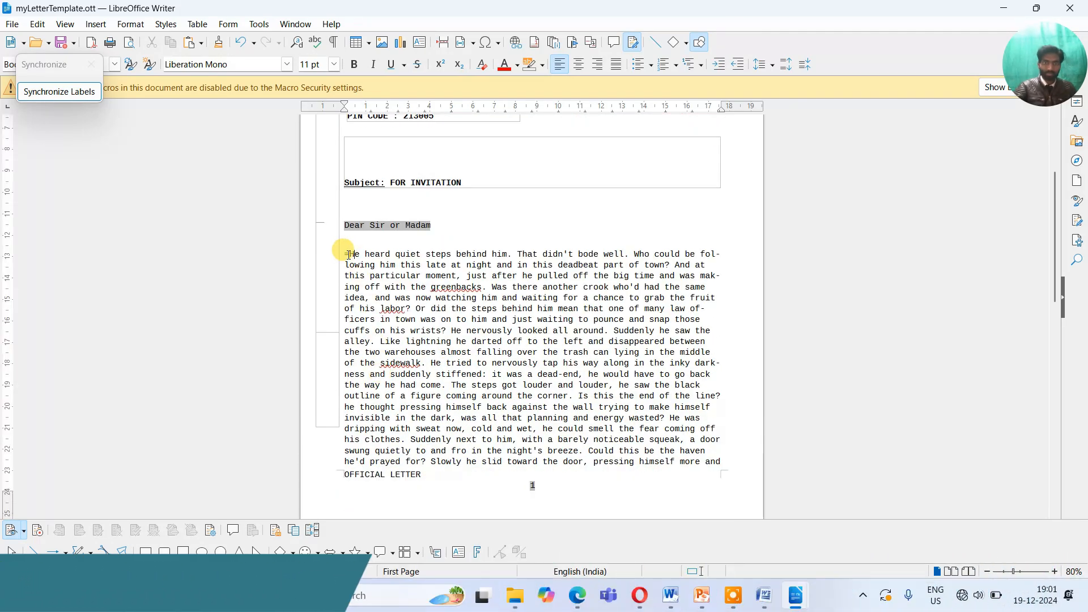
{"action": "left_click", "coordinate": [350, 254]}
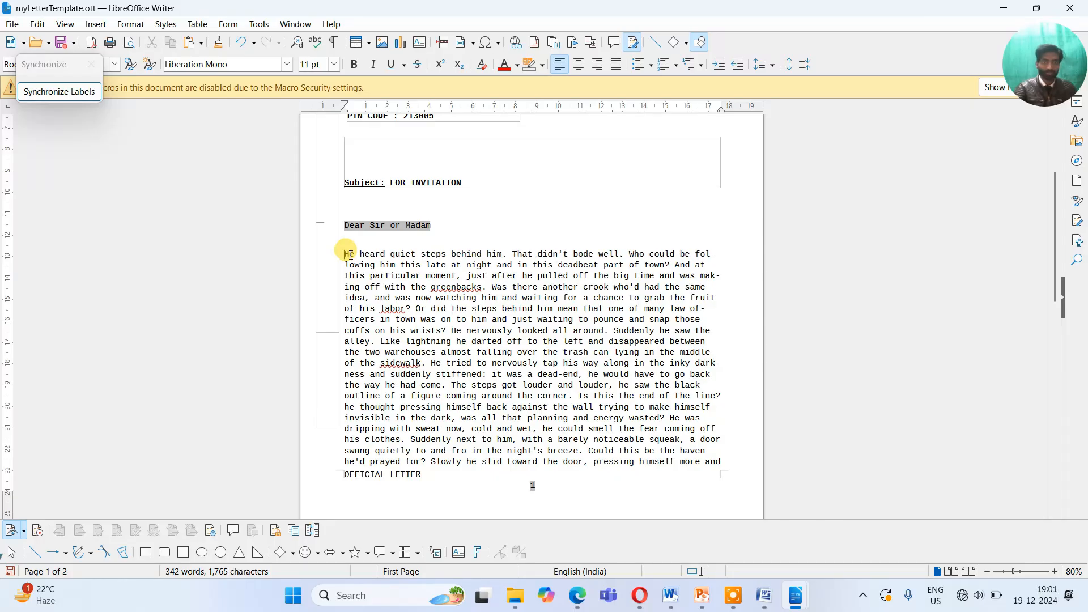
Shorten the dummy body text by deleting everything from after "sidewalk." to the end of the first page.
{"action": "left_click_drag", "start_coordinate": [349, 254], "coordinate": [453, 483]}
{"action": "left_click", "coordinate": [445, 385]}
{"action": "key", "text": "Delete"}
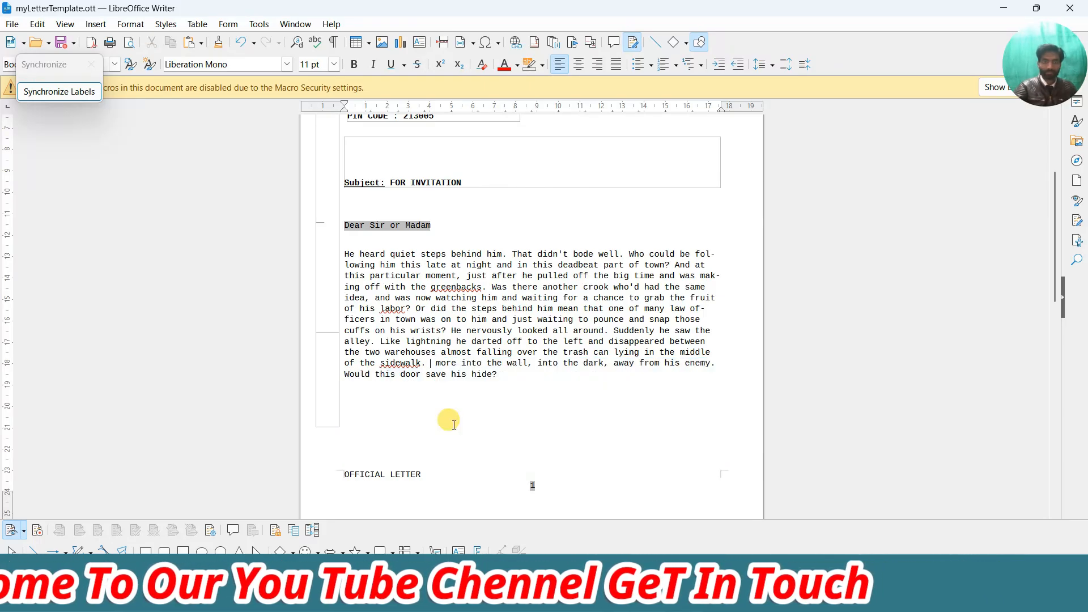
Remove the empty space below the body text to bring "Best regards" back onto the first page.
{"action": "scroll", "coordinate": [452, 447], "scroll_direction": "down", "scroll_amount": 2}
{"action": "scroll", "coordinate": [450, 423], "scroll_direction": "down", "scroll_amount": 7}
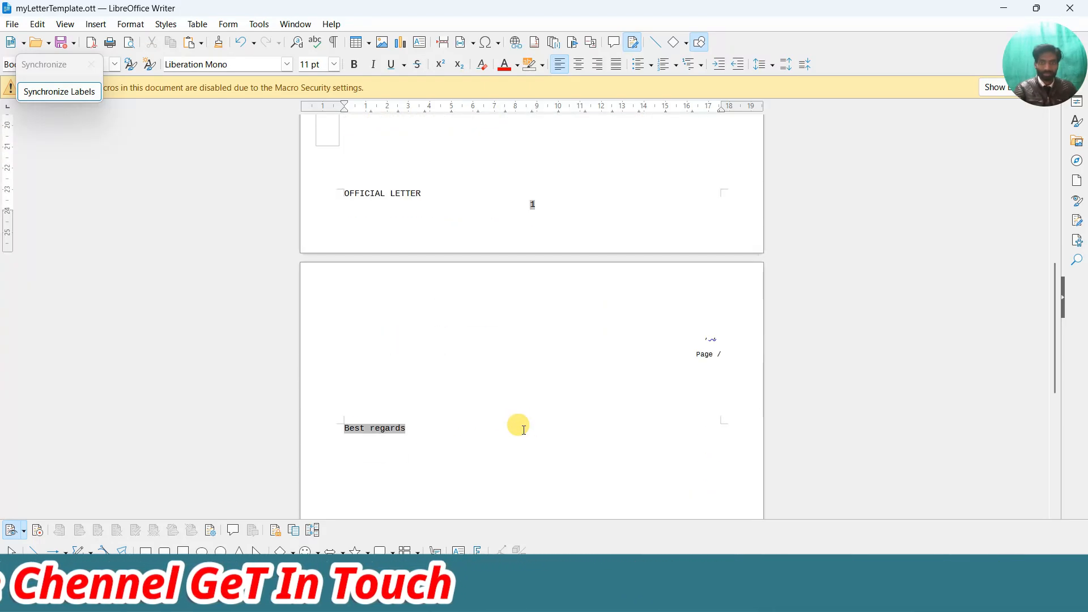
{"action": "scroll", "coordinate": [457, 424], "scroll_direction": "up", "scroll_amount": 3}
{"action": "scroll", "coordinate": [457, 424], "scroll_direction": "up", "scroll_amount": 5}
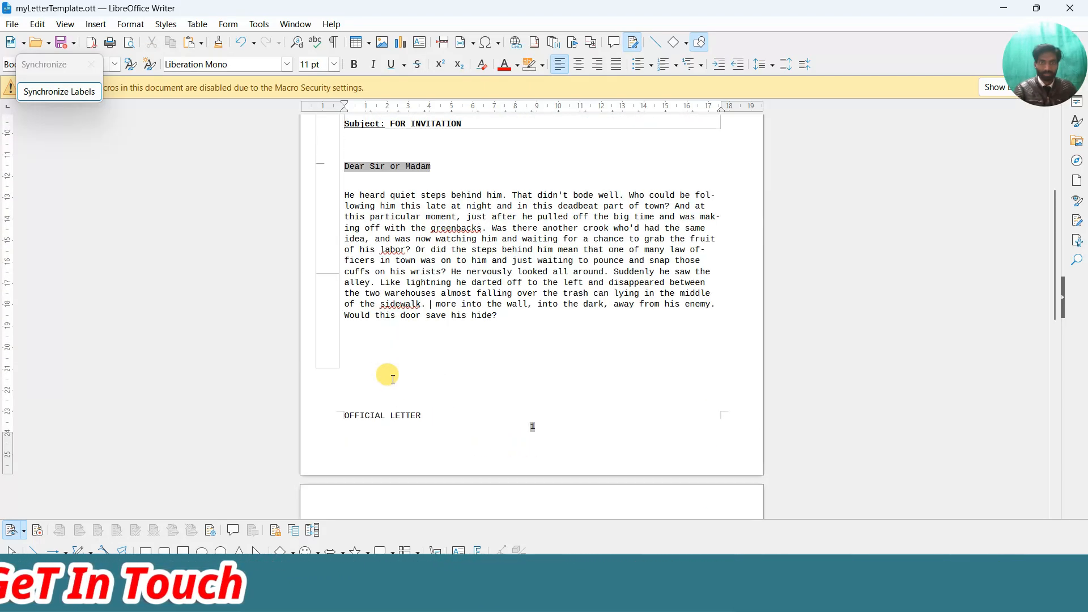
{"action": "left_click", "coordinate": [347, 338]}
{"action": "key", "text": "Delete"}
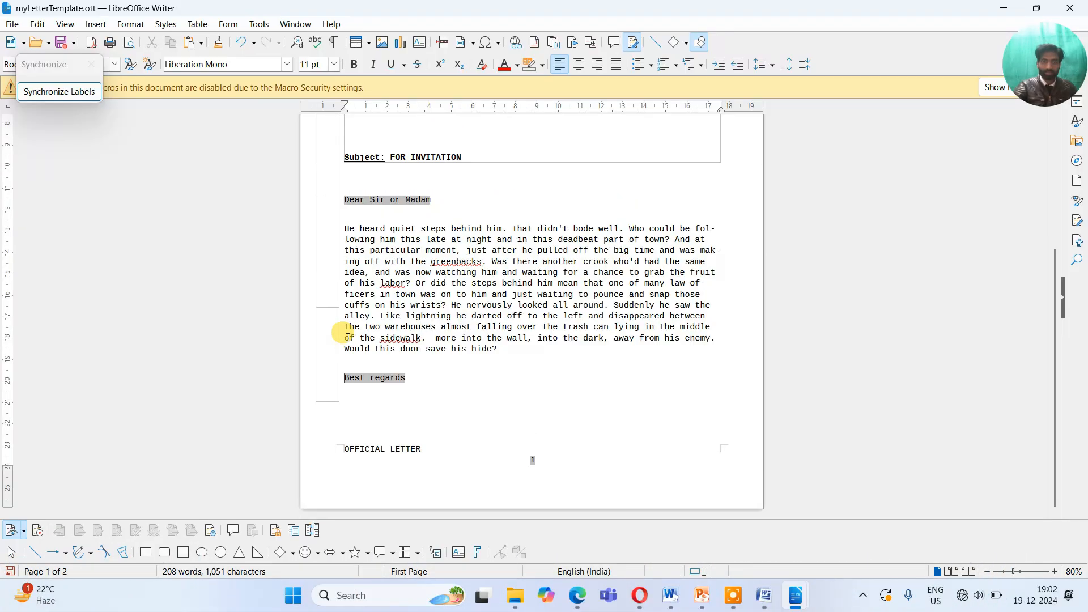
Format the salutation "Dear Sir or Madam" as 16 pt bold text and set the subject line to 14 pt.
{"action": "scroll", "coordinate": [368, 339], "scroll_direction": "up", "scroll_amount": 5}
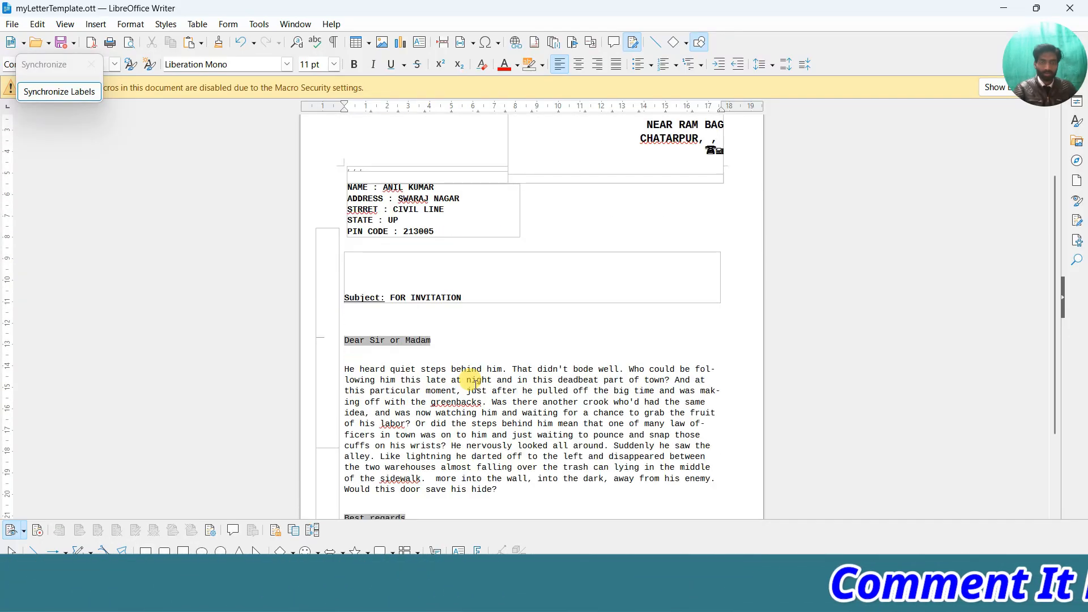
{"action": "scroll", "coordinate": [474, 367], "scroll_direction": "down", "scroll_amount": 5}
{"action": "scroll", "coordinate": [434, 252], "scroll_direction": "up", "scroll_amount": 4}
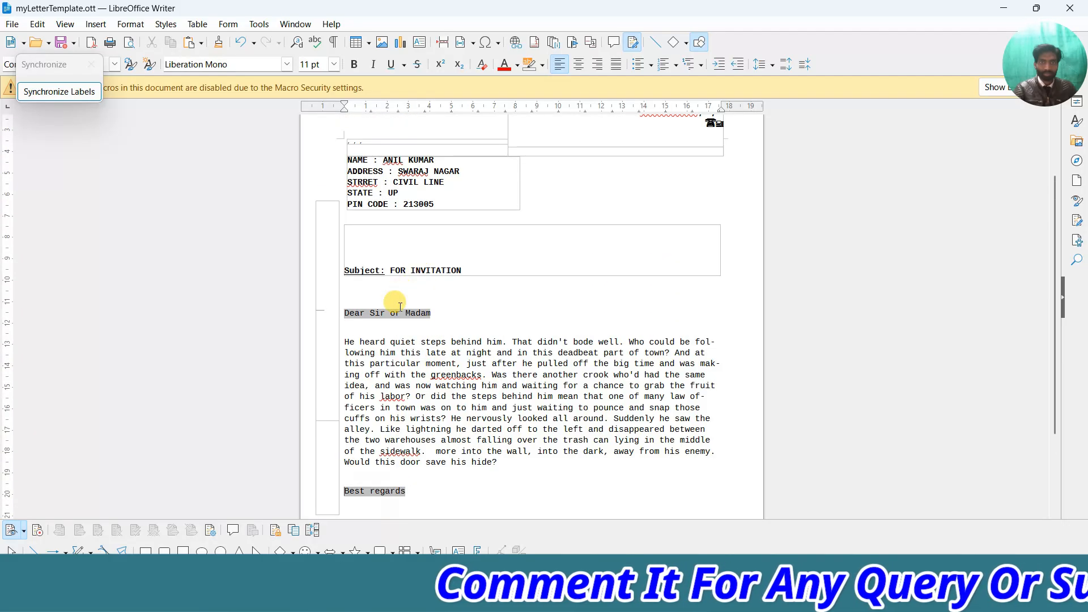
{"action": "left_click", "coordinate": [363, 313]}
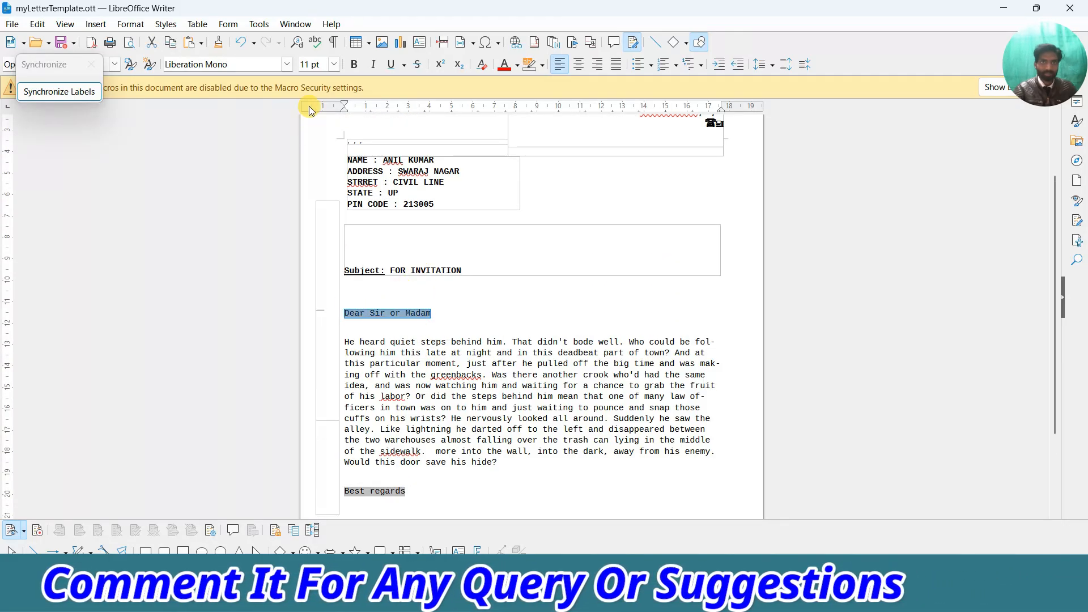
{"action": "left_click", "coordinate": [355, 64]}
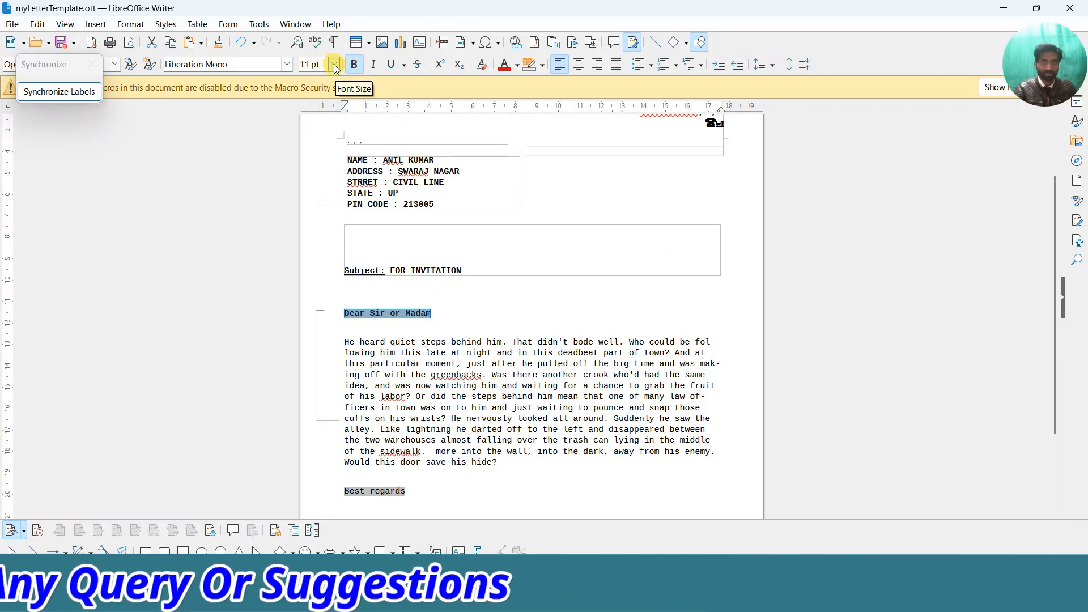
{"action": "left_click", "coordinate": [334, 63]}
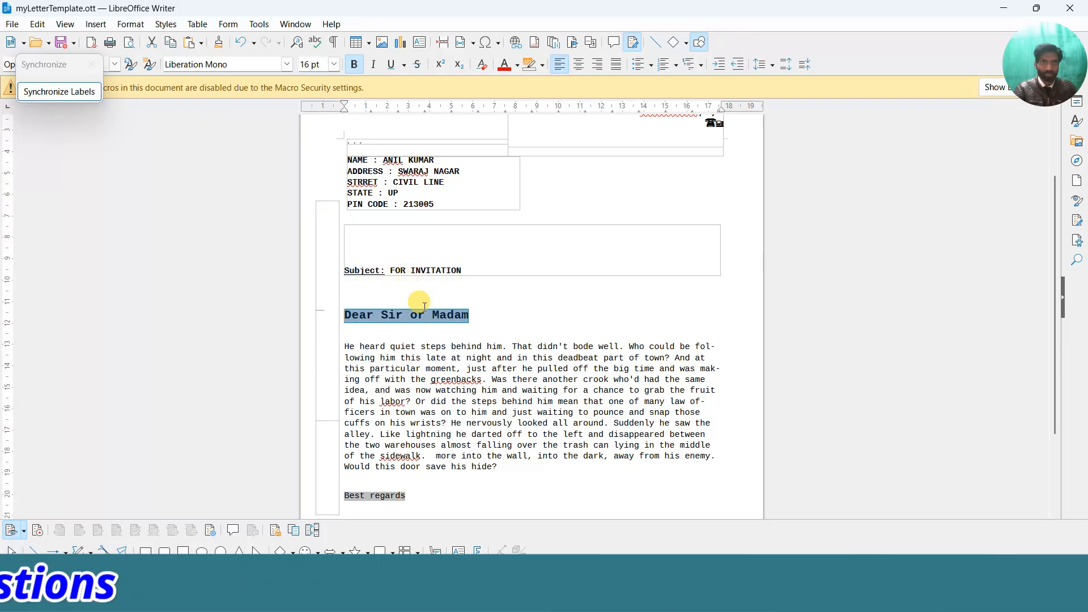
{"action": "left_click", "coordinate": [469, 267]}
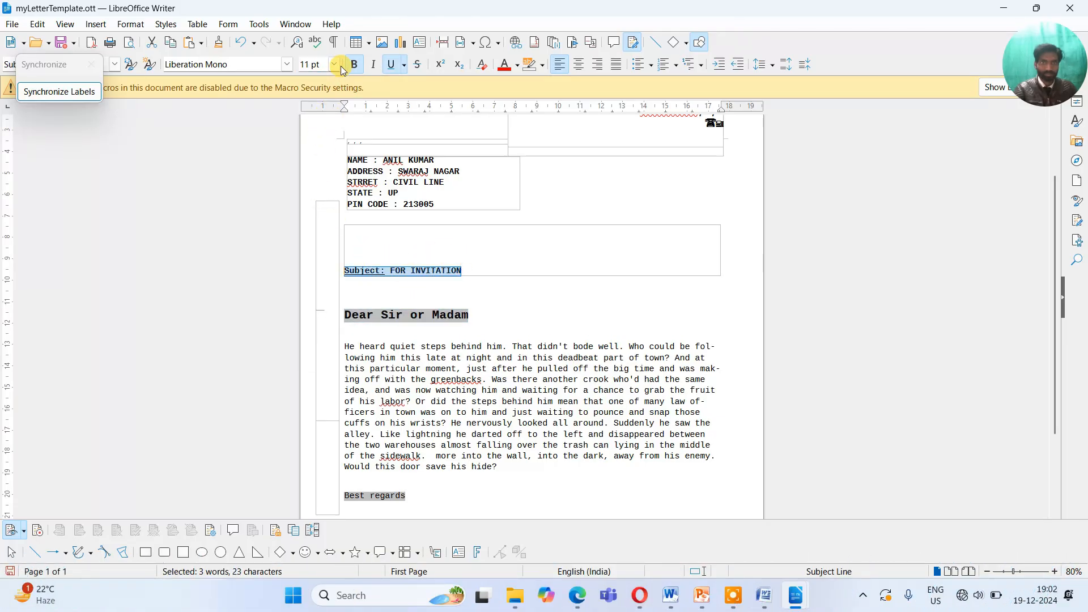
{"action": "left_click", "coordinate": [315, 186]}
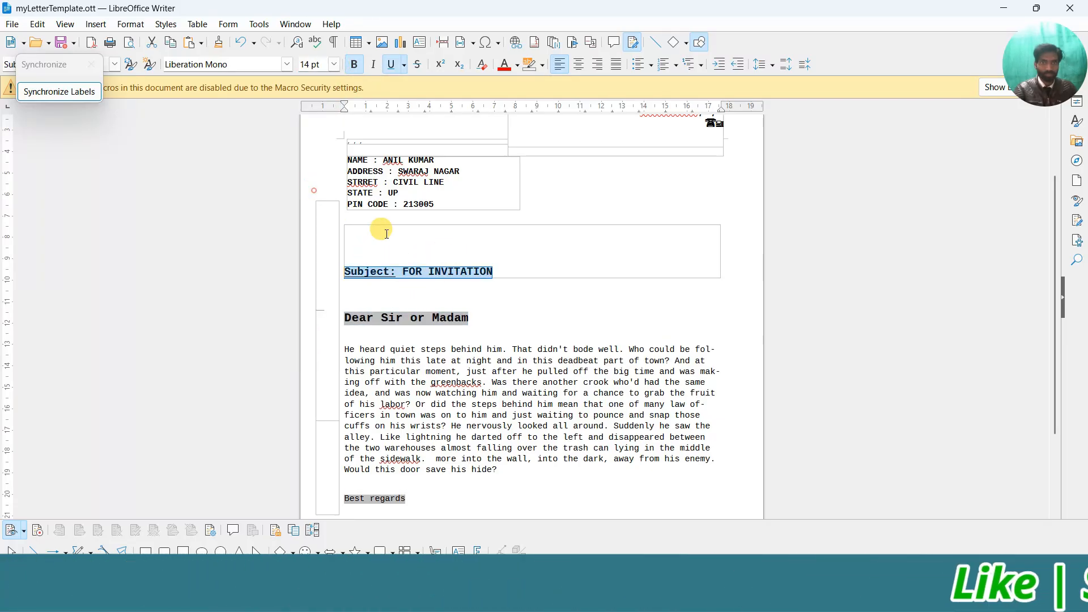
Format the closing "Best regards" as 14 pt bold text.
{"action": "scroll", "coordinate": [461, 329], "scroll_direction": "down", "scroll_amount": 4}
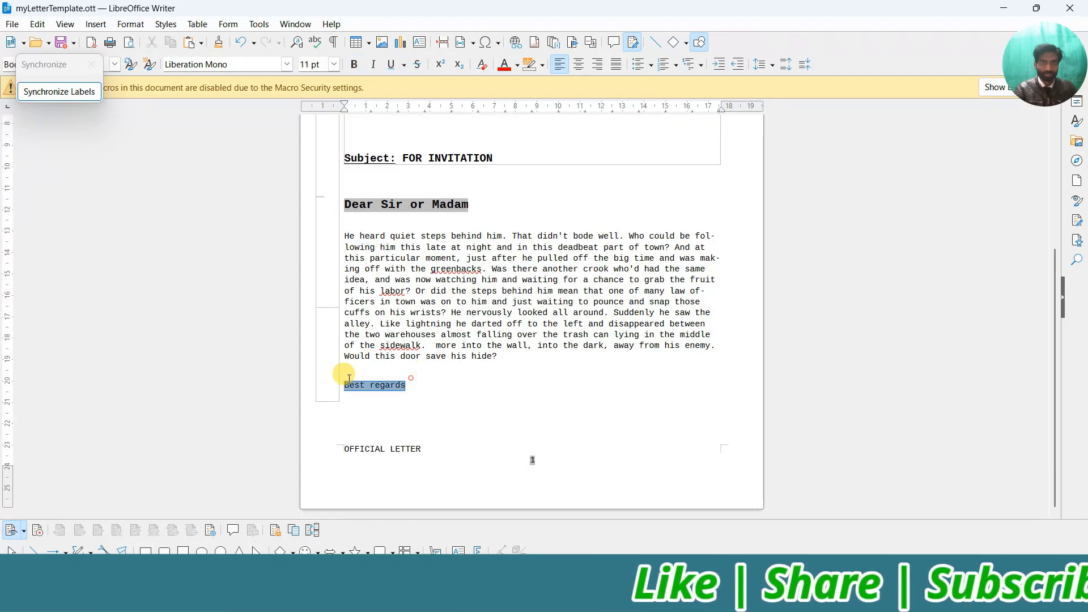
{"action": "left_click", "coordinate": [335, 64]}
{"action": "left_click", "coordinate": [312, 182]}
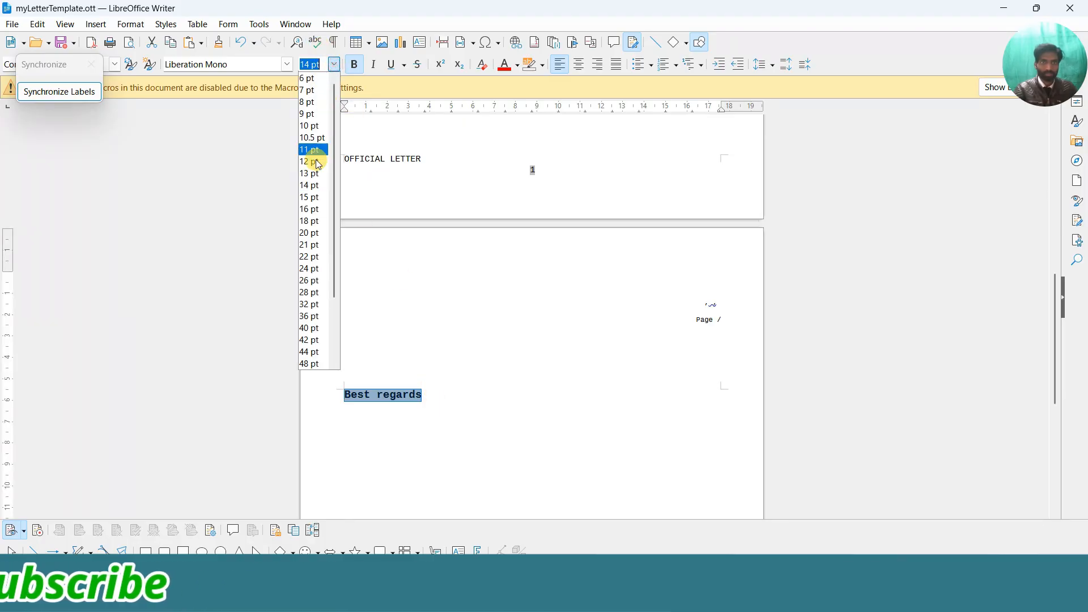
Set the closing "Best regards" to 12 pt and bring it onto the first page as its own paragraph below the body text.
{"action": "left_click", "coordinate": [312, 163]}
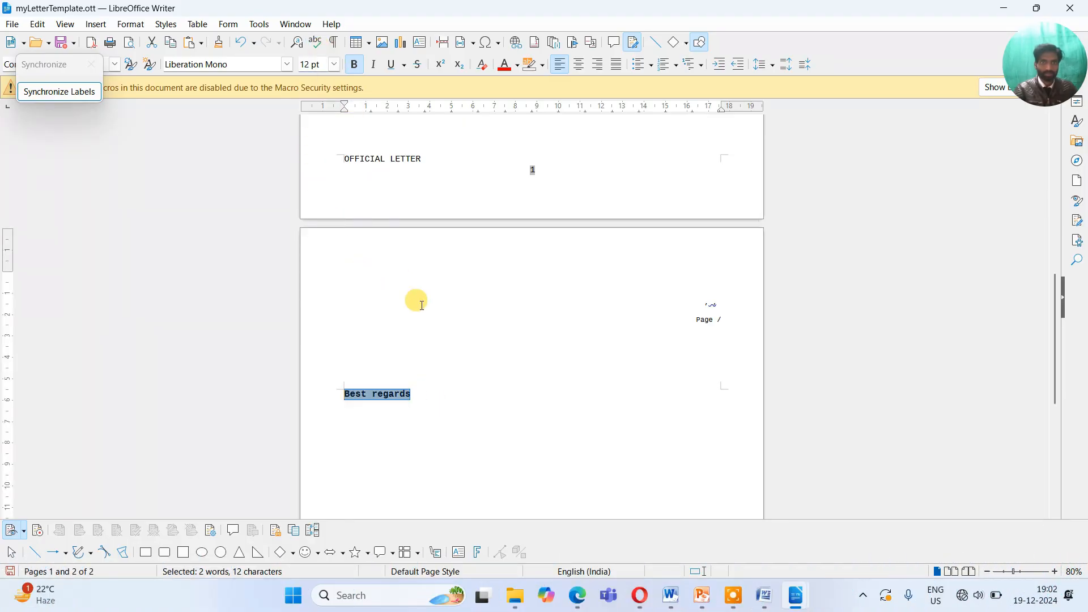
{"action": "scroll", "coordinate": [422, 306], "scroll_direction": "up", "scroll_amount": 5}
{"action": "left_click", "coordinate": [354, 232]}
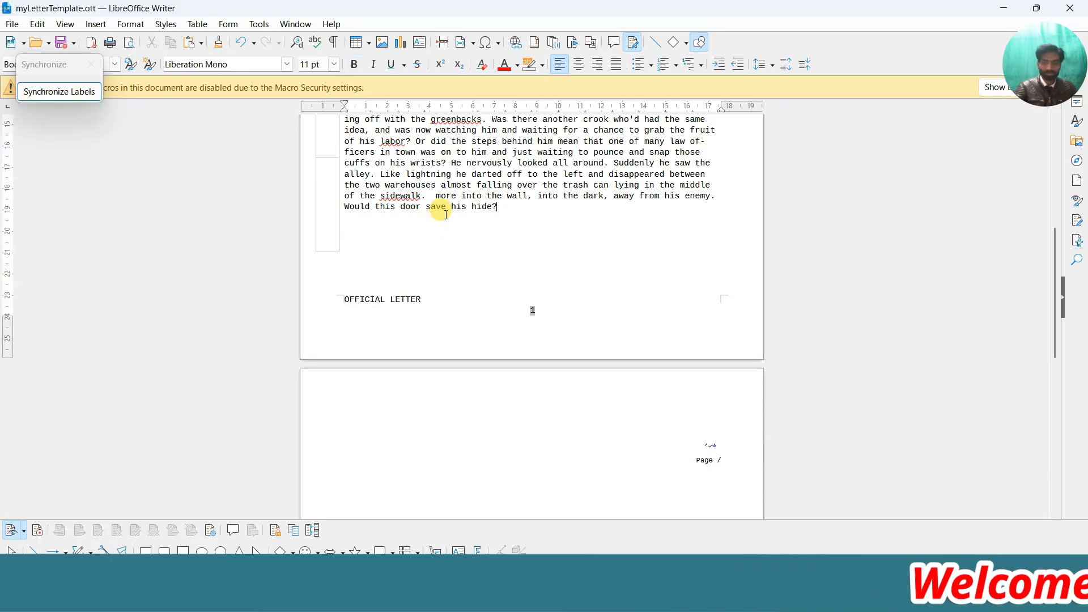
{"action": "scroll", "coordinate": [446, 215], "scroll_direction": "up", "scroll_amount": 5}
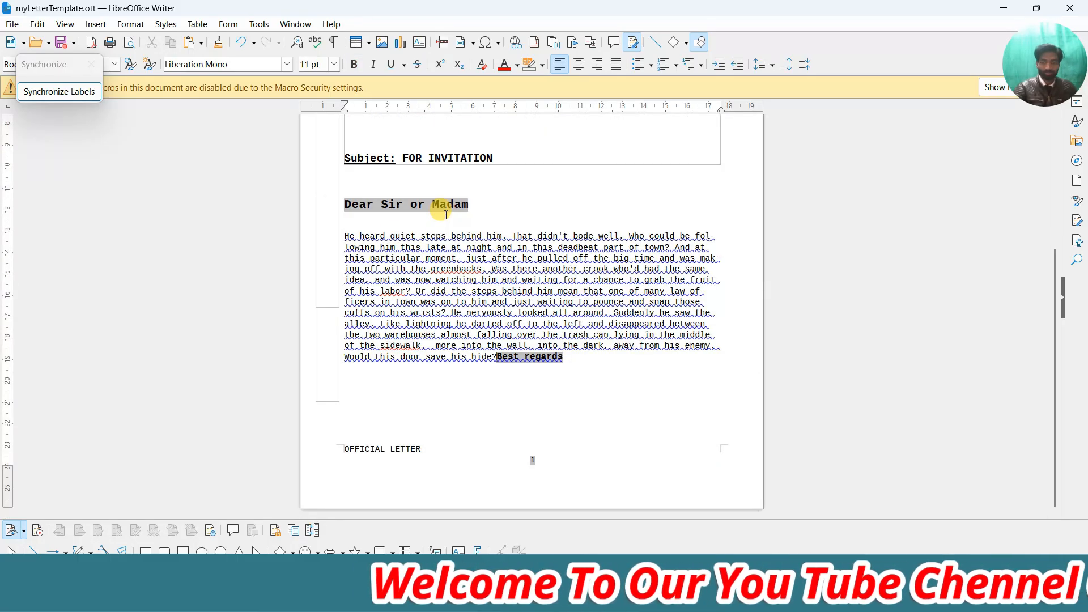
{"action": "key", "text": "Return"}
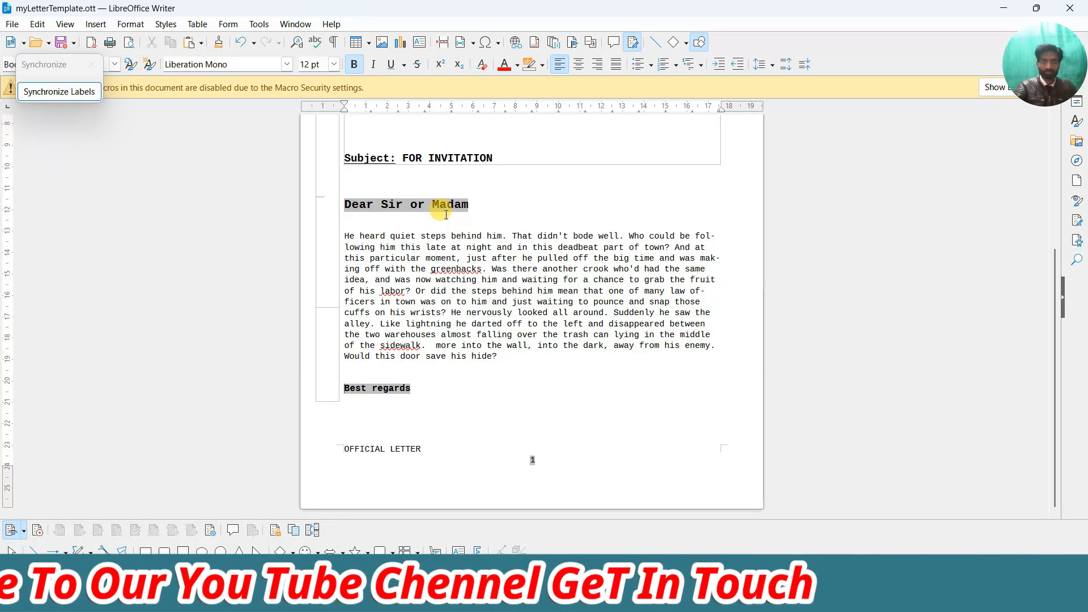
Set the salutation "Dear Sir or Madam" to 14 pt.
{"action": "scroll", "coordinate": [450, 218], "scroll_direction": "up", "scroll_amount": 7}
{"action": "scroll", "coordinate": [450, 219], "scroll_direction": "down", "scroll_amount": 7}
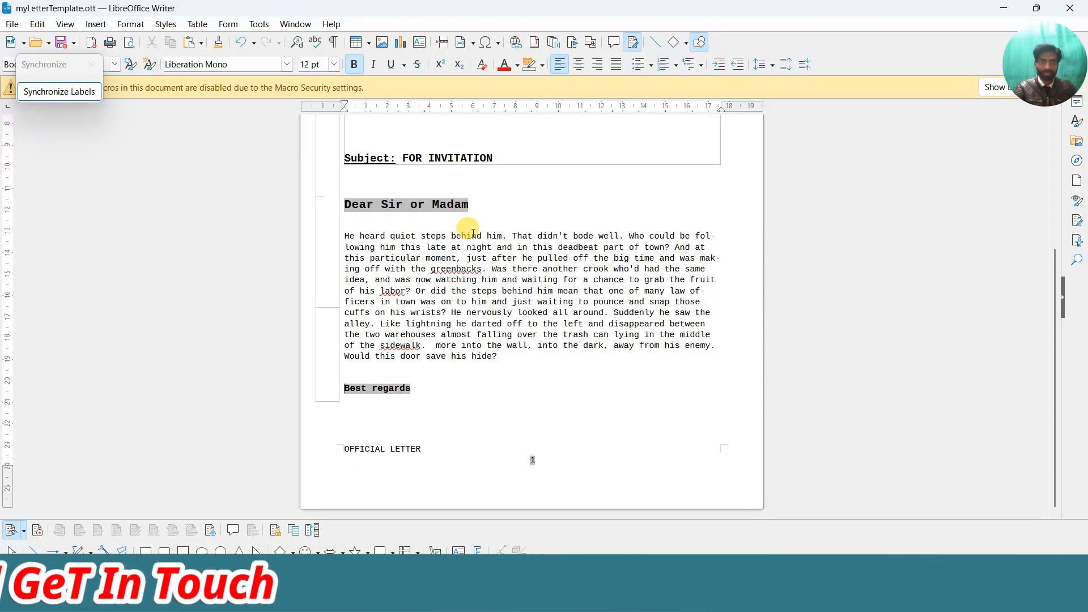
{"action": "left_click", "coordinate": [335, 64]}
{"action": "left_click", "coordinate": [316, 179]}
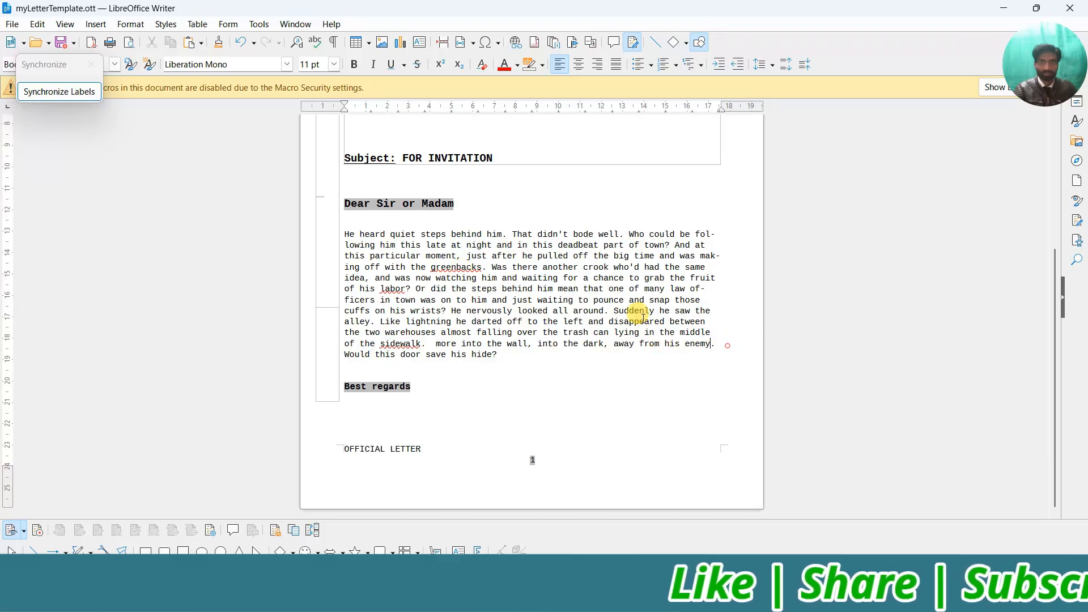
Justify the letter's body text.
{"action": "left_click_drag", "start_coordinate": [716, 344], "coordinate": [345, 234]}
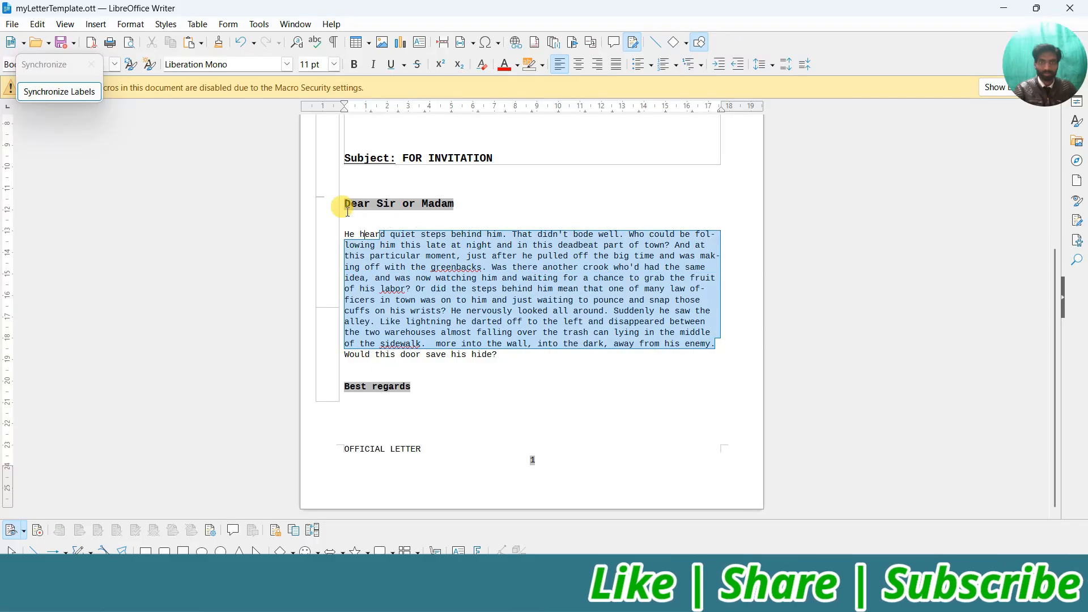
{"action": "left_click", "coordinate": [617, 64]}
{"action": "left_click", "coordinate": [517, 344]}
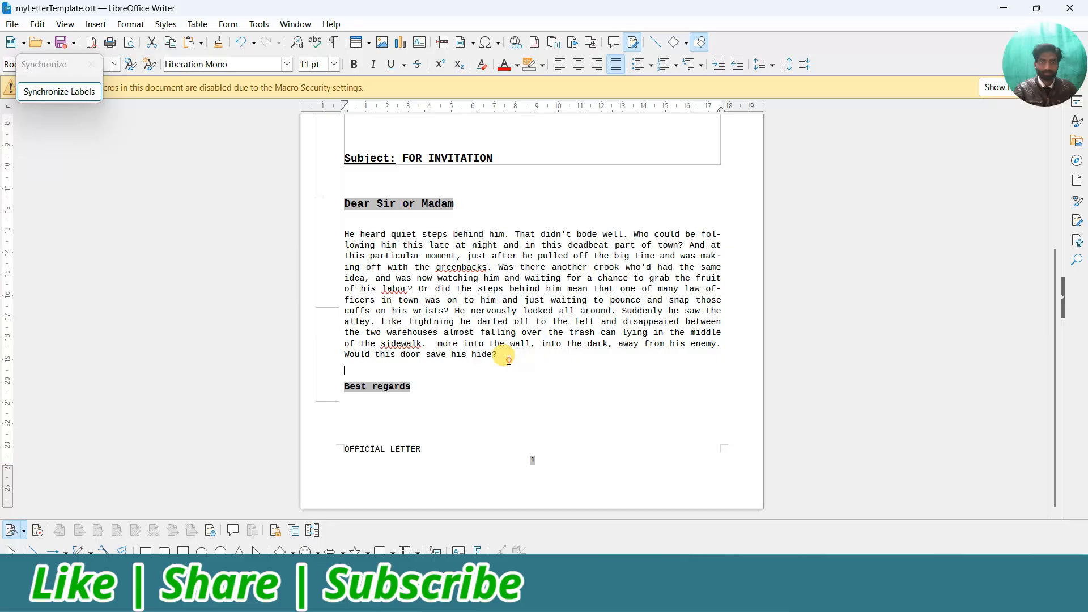
{"action": "left_click_drag", "start_coordinate": [509, 366], "coordinate": [343, 350]}
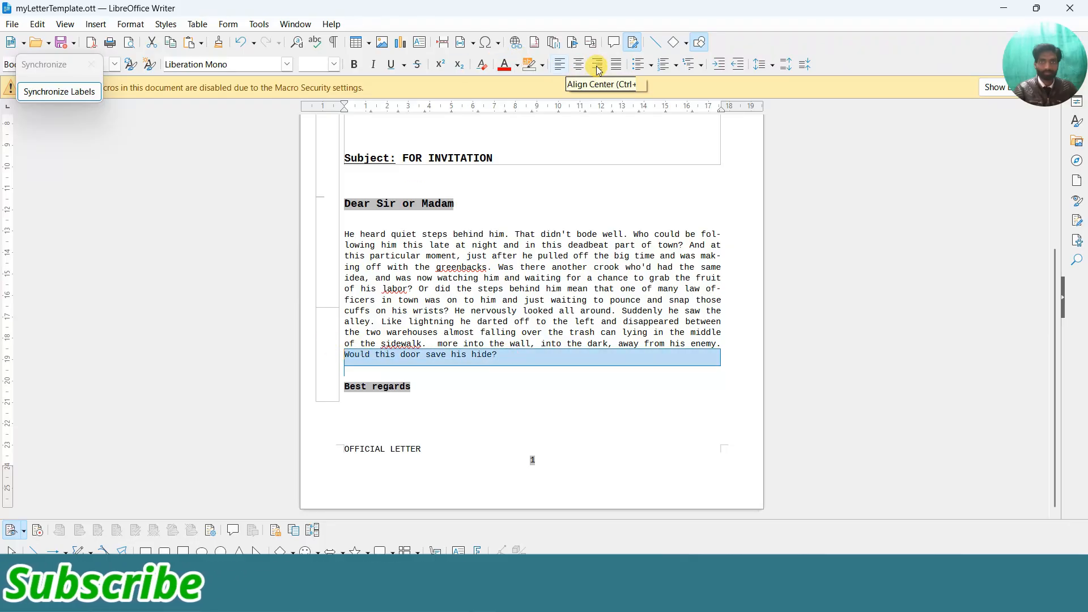
{"action": "left_click", "coordinate": [491, 267]}
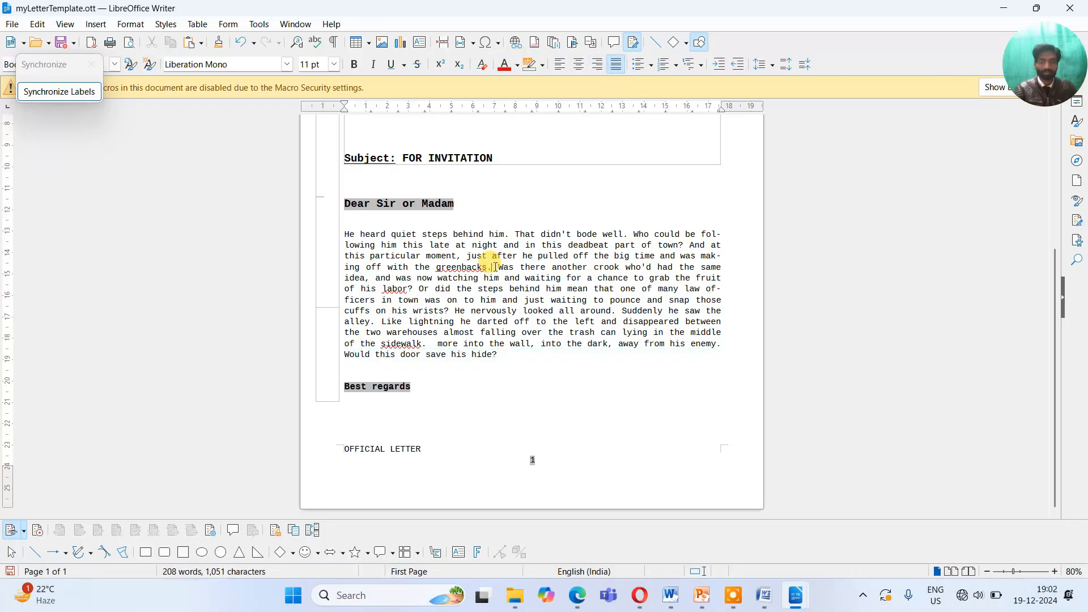
Review the letter from the sender and recipient blocks down to the closing and footer.
{"action": "scroll", "coordinate": [489, 261], "scroll_direction": "up", "scroll_amount": 8}
{"action": "scroll", "coordinate": [522, 234], "scroll_direction": "down", "scroll_amount": 8}
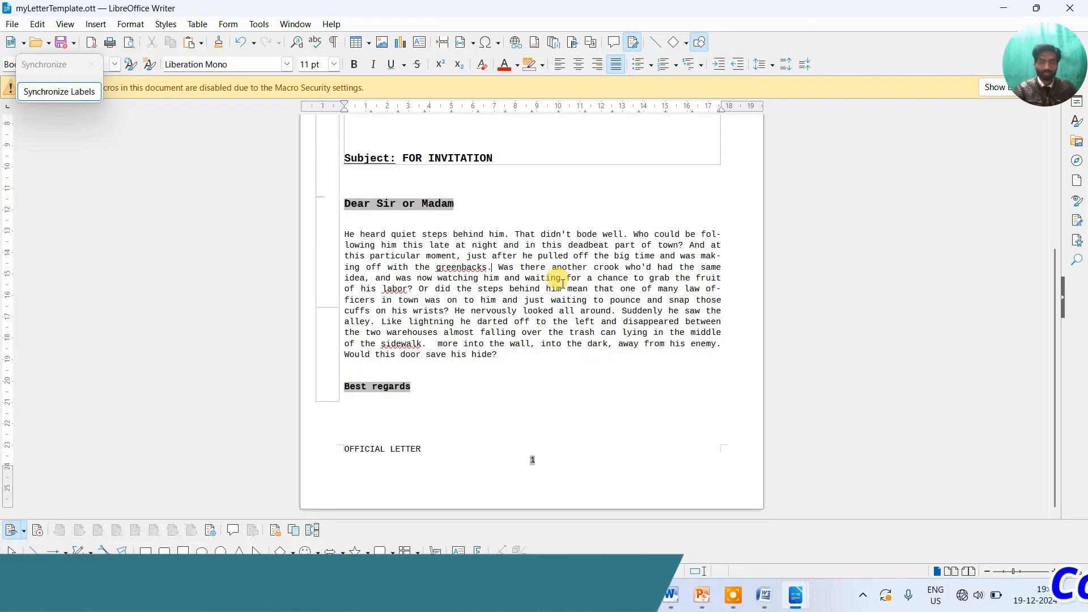
{"action": "scroll", "coordinate": [575, 341], "scroll_direction": "up", "scroll_amount": 5}
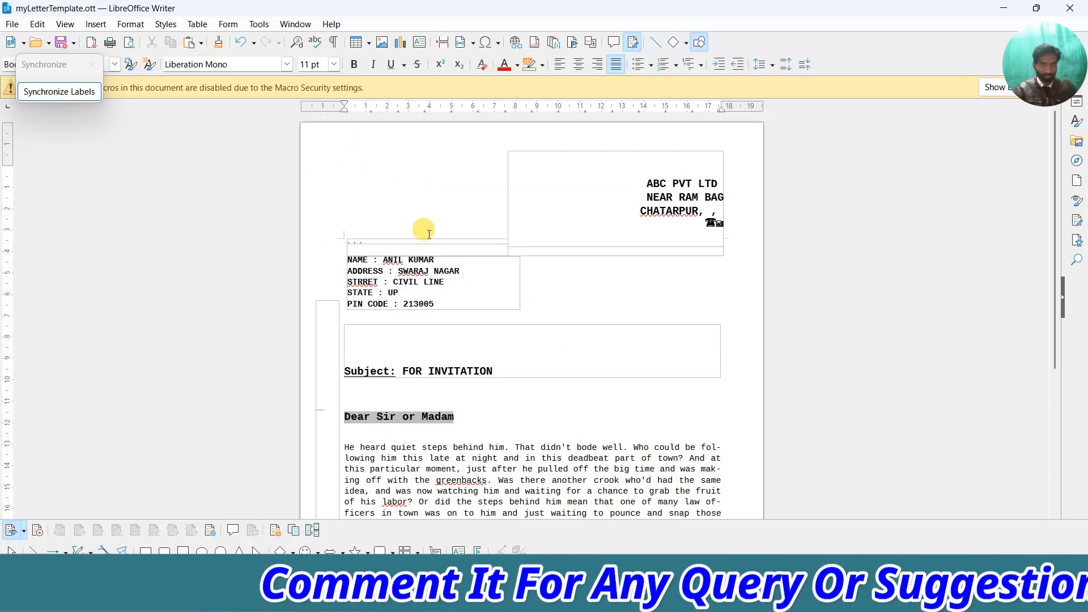
{"action": "left_click", "coordinate": [544, 197]}
{"action": "scroll", "coordinate": [503, 312], "scroll_direction": "down", "scroll_amount": 5}
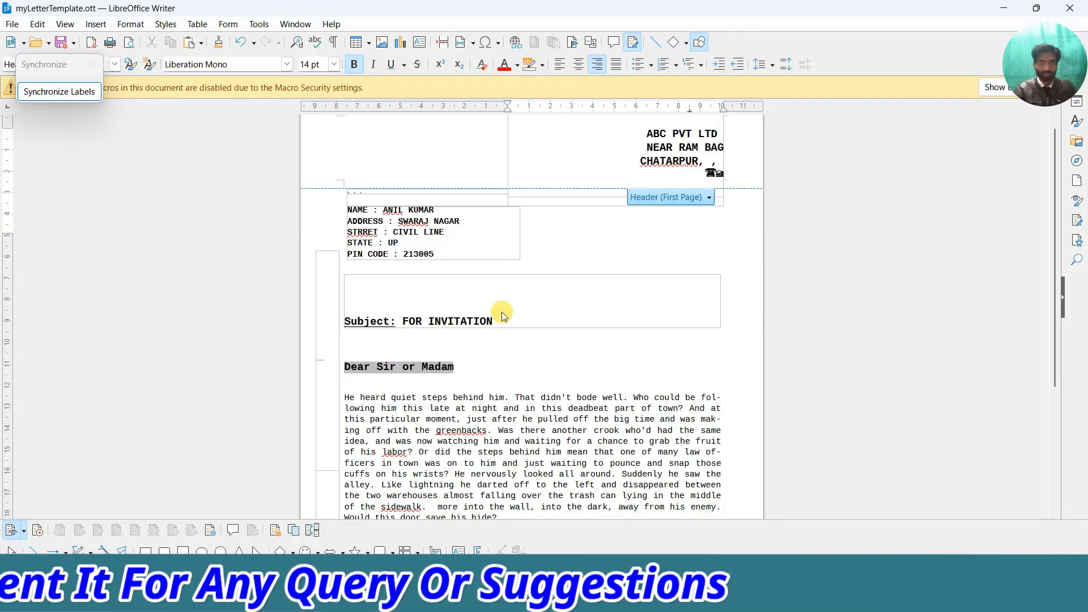
{"action": "double_click", "coordinate": [464, 289]}
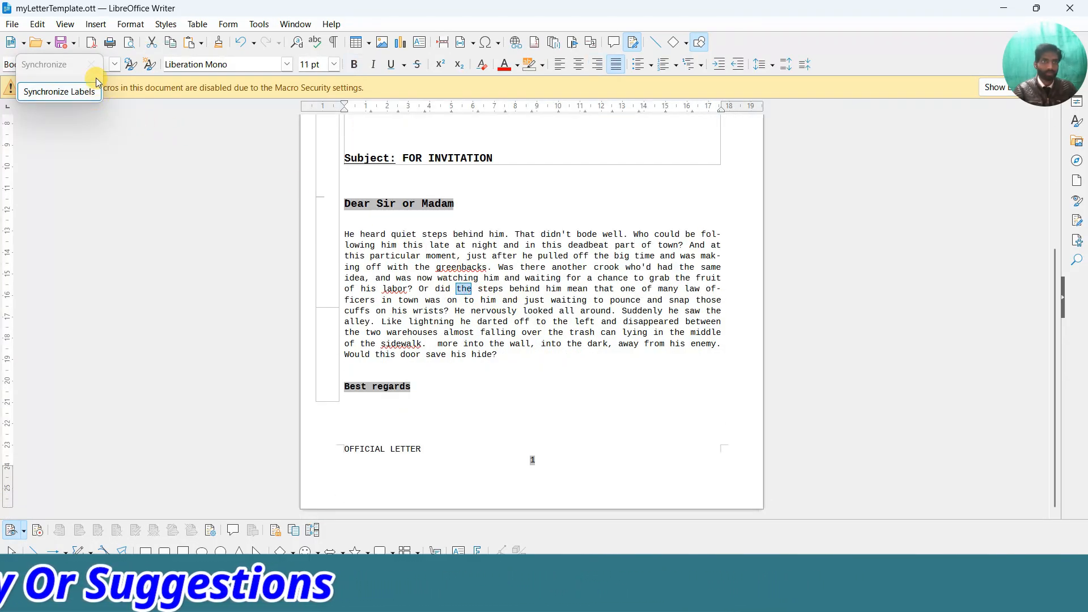
{"action": "scroll", "coordinate": [555, 309], "scroll_direction": "up", "scroll_amount": 5}
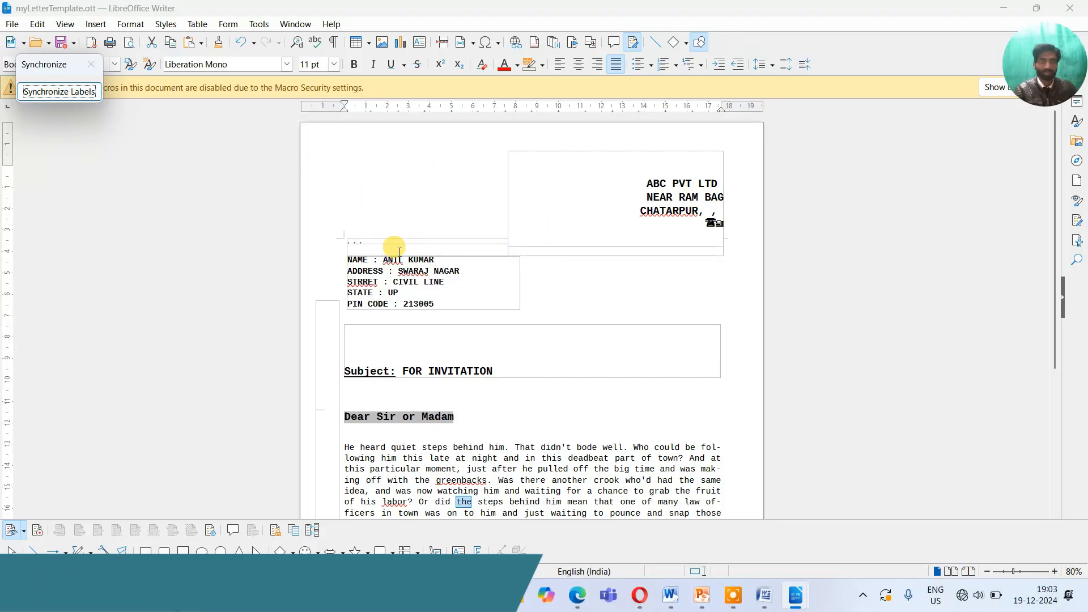
{"action": "scroll", "coordinate": [465, 289], "scroll_direction": "down", "scroll_amount": 5}
{"action": "scroll", "coordinate": [477, 295], "scroll_direction": "up", "scroll_amount": 5}
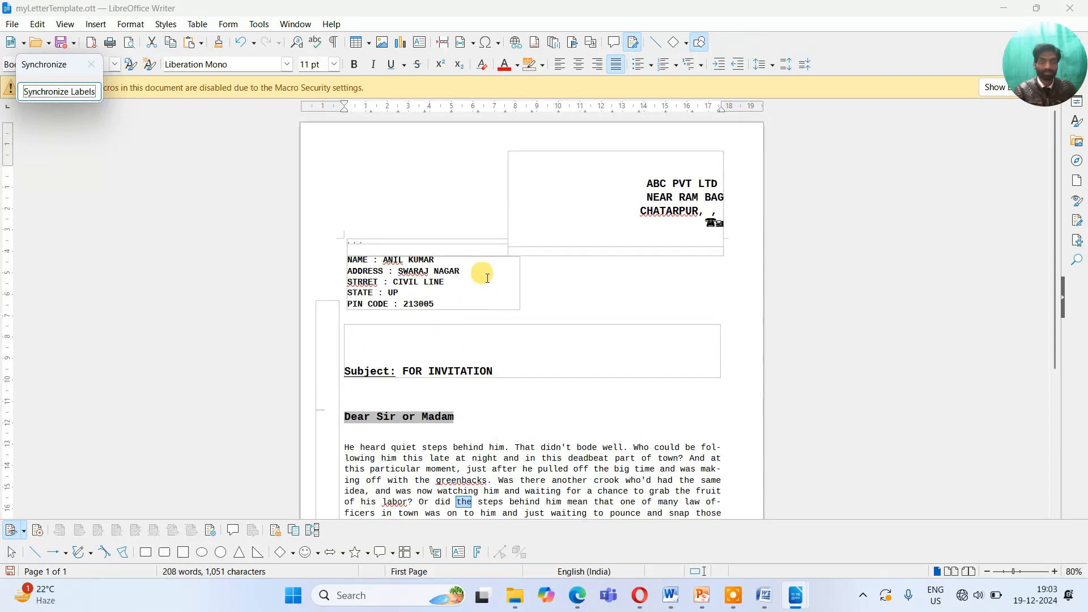
{"action": "scroll", "coordinate": [491, 280], "scroll_direction": "down", "scroll_amount": 4}
{"action": "scroll", "coordinate": [495, 286], "scroll_direction": "up", "scroll_amount": 4}
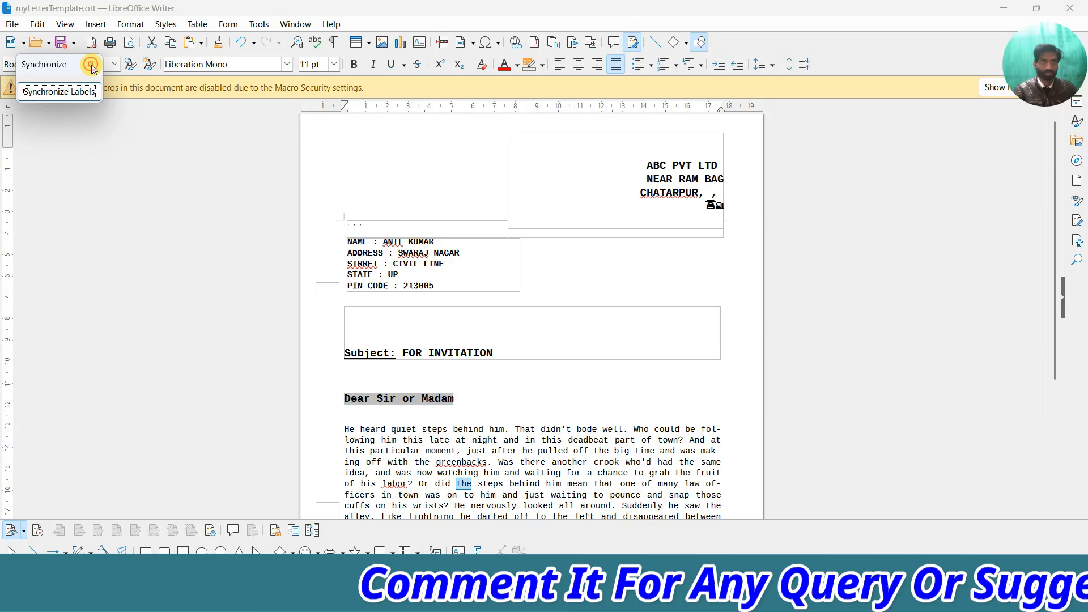
Move the Synchronize box aside and examine the letter in print preview at 75% and 100% zoom.
{"action": "left_click_drag", "start_coordinate": [63, 66], "coordinate": [134, 113]}
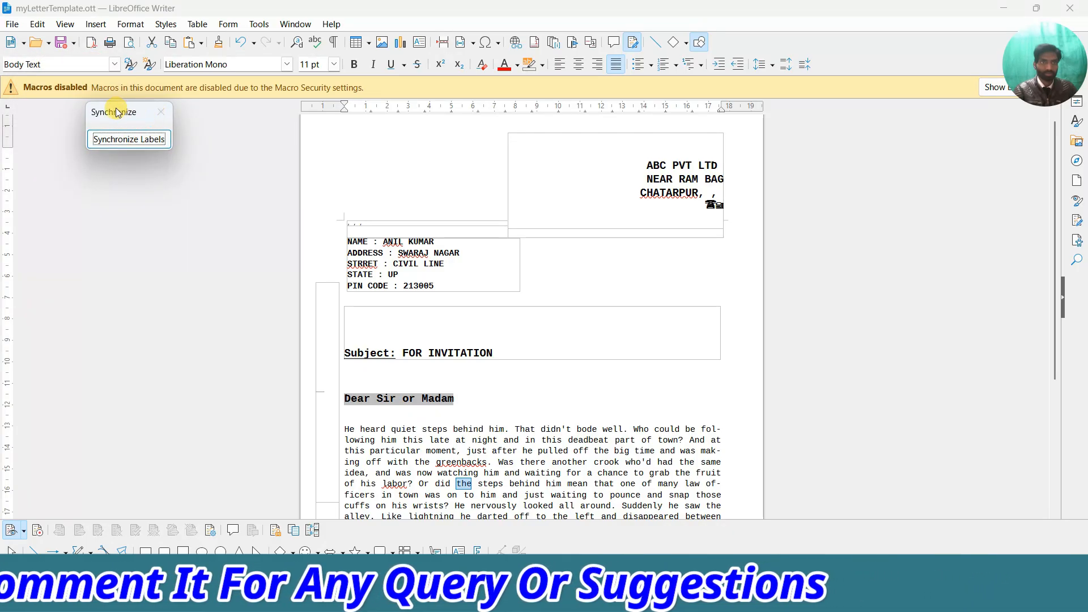
{"action": "left_click", "coordinate": [11, 25]}
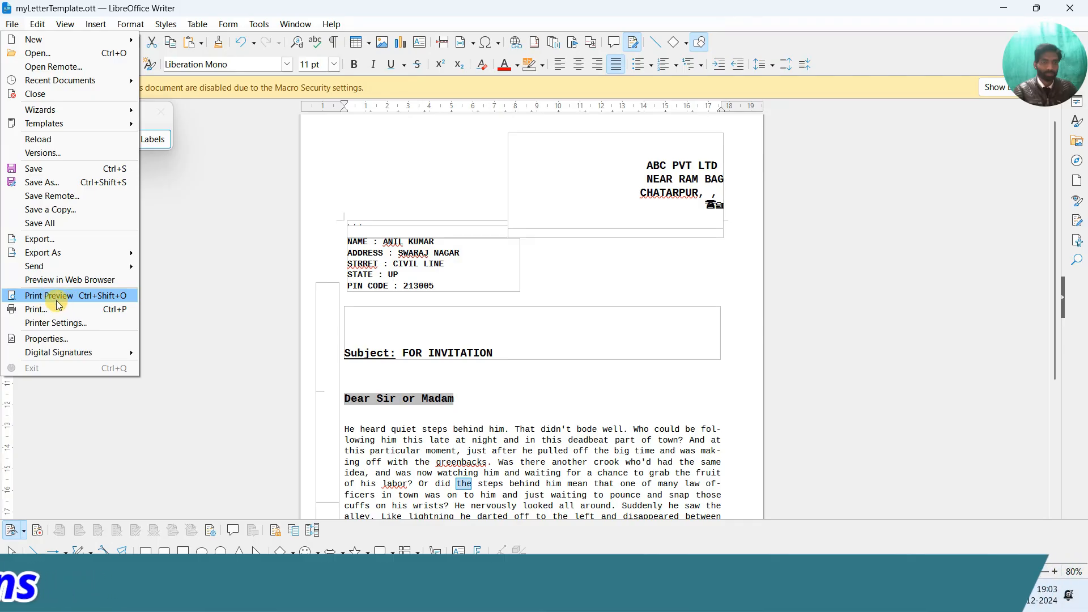
{"action": "left_click", "coordinate": [73, 300]}
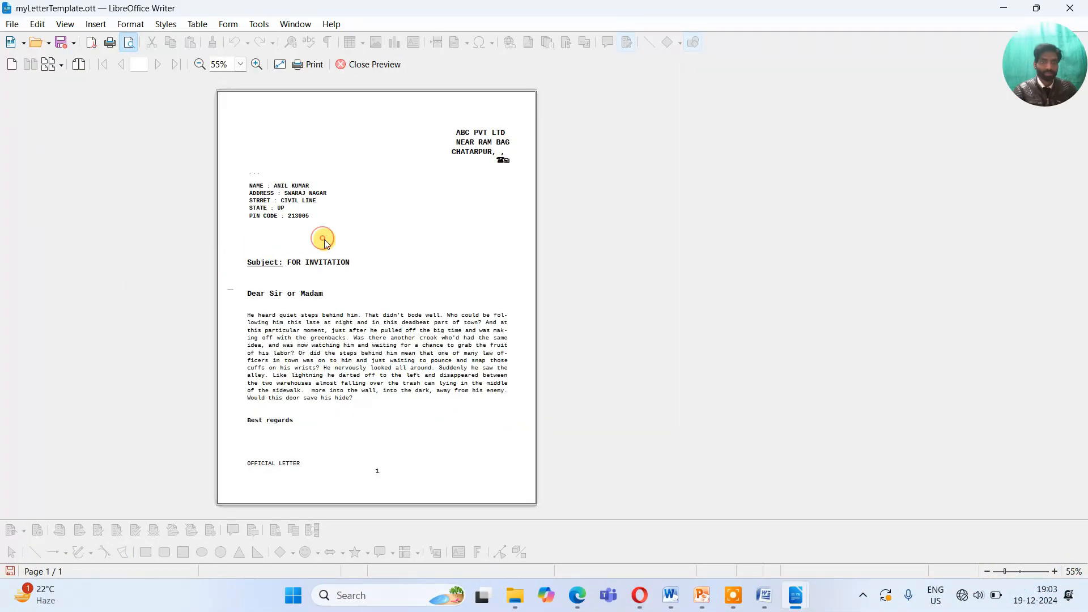
{"action": "left_click", "coordinate": [256, 64]}
{"action": "scroll", "coordinate": [255, 238], "scroll_direction": "down", "scroll_amount": 3}
{"action": "scroll", "coordinate": [255, 238], "scroll_direction": "up", "scroll_amount": 3}
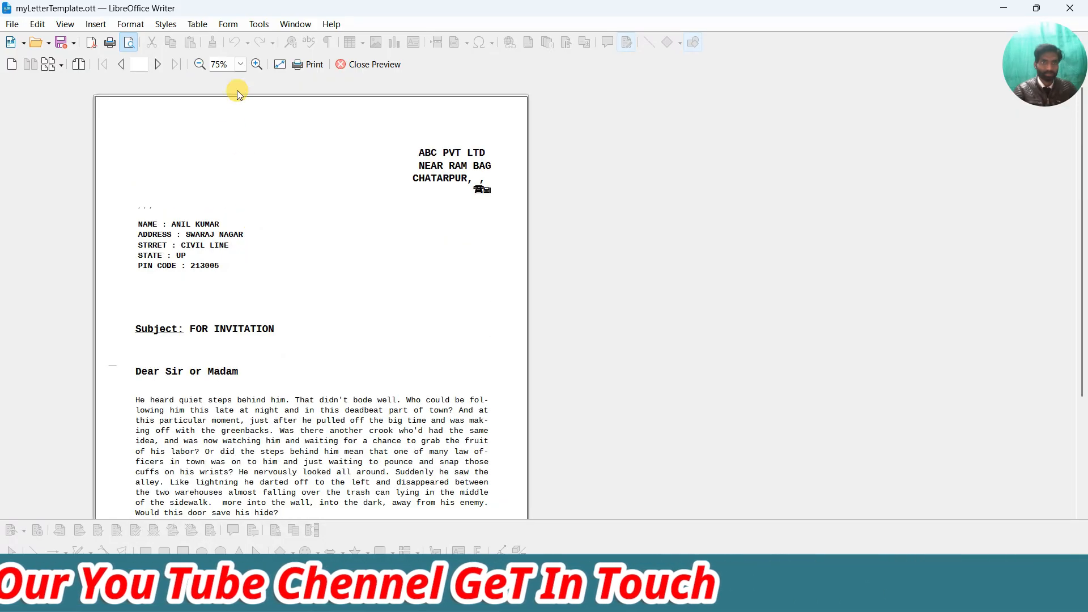
{"action": "left_click", "coordinate": [256, 64]}
{"action": "scroll", "coordinate": [254, 209], "scroll_direction": "down", "scroll_amount": 6}
{"action": "scroll", "coordinate": [254, 208], "scroll_direction": "up", "scroll_amount": 3}
{"action": "scroll", "coordinate": [253, 208], "scroll_direction": "up", "scroll_amount": 3}
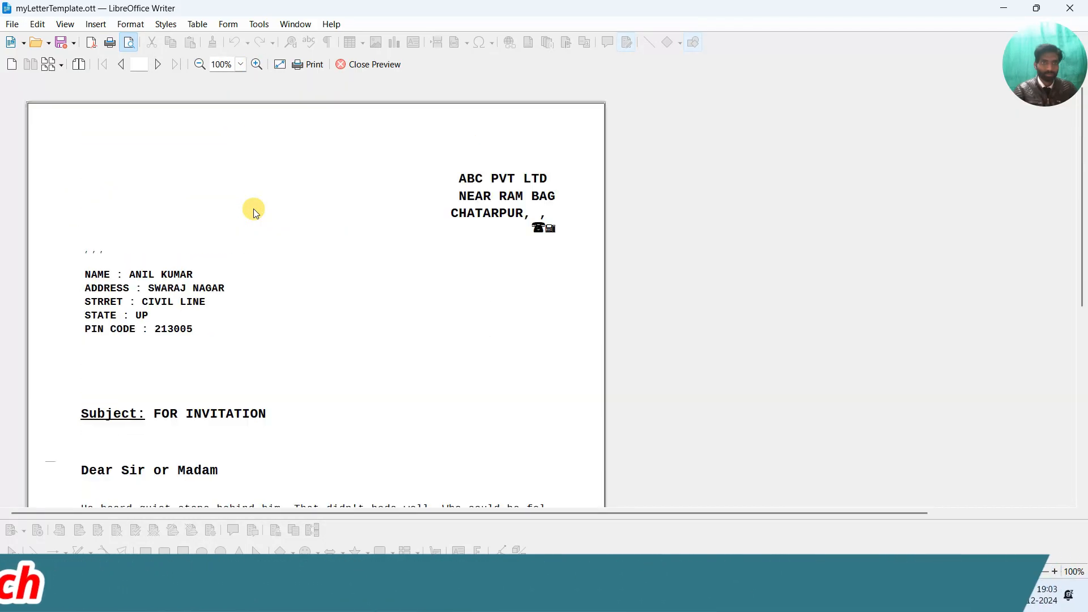
{"action": "left_click", "coordinate": [199, 64]}
{"action": "left_click", "coordinate": [199, 64]}
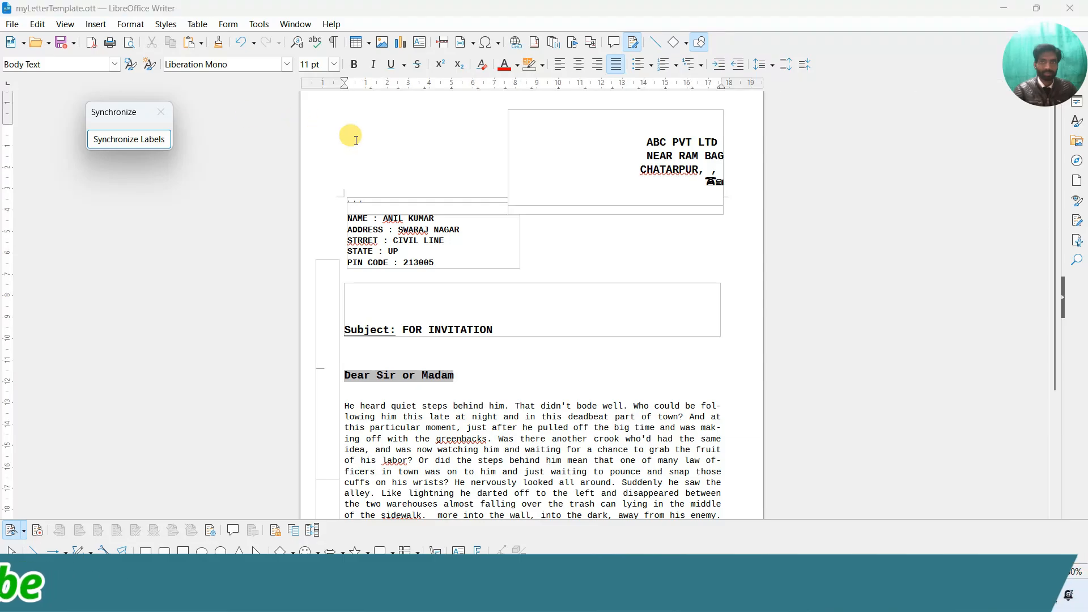
Close myLetterTemplate.ott without saving its changes.
{"action": "scroll", "coordinate": [405, 266], "scroll_direction": "down", "scroll_amount": 4}
{"action": "scroll", "coordinate": [408, 266], "scroll_direction": "up", "scroll_amount": 3}
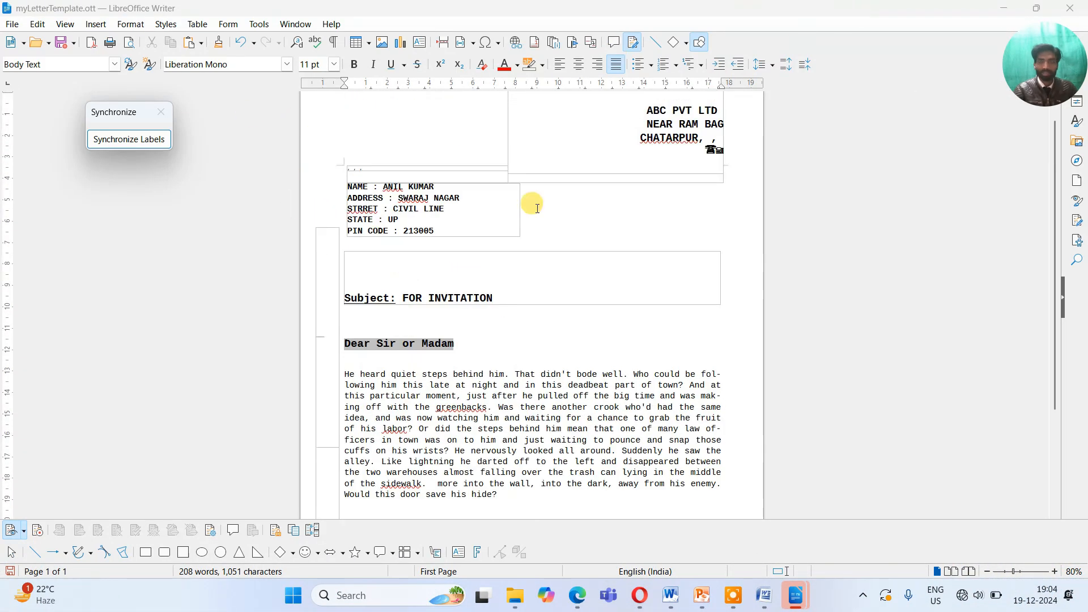
{"action": "scroll", "coordinate": [769, 107], "scroll_direction": "down", "scroll_amount": 3}
{"action": "scroll", "coordinate": [770, 106], "scroll_direction": "up", "scroll_amount": 3}
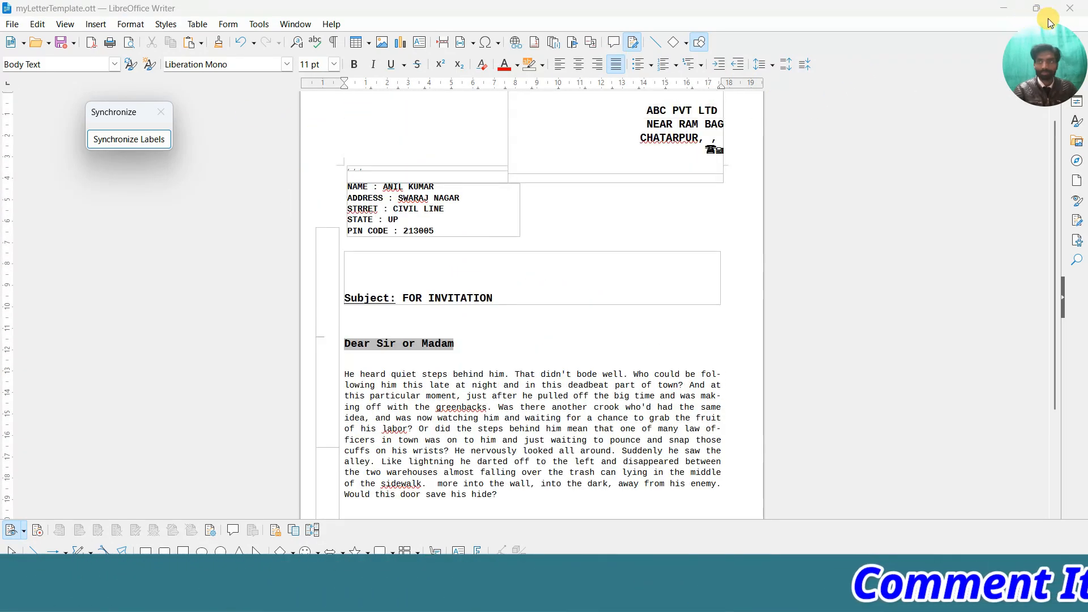
{"action": "left_click", "coordinate": [1068, 8]}
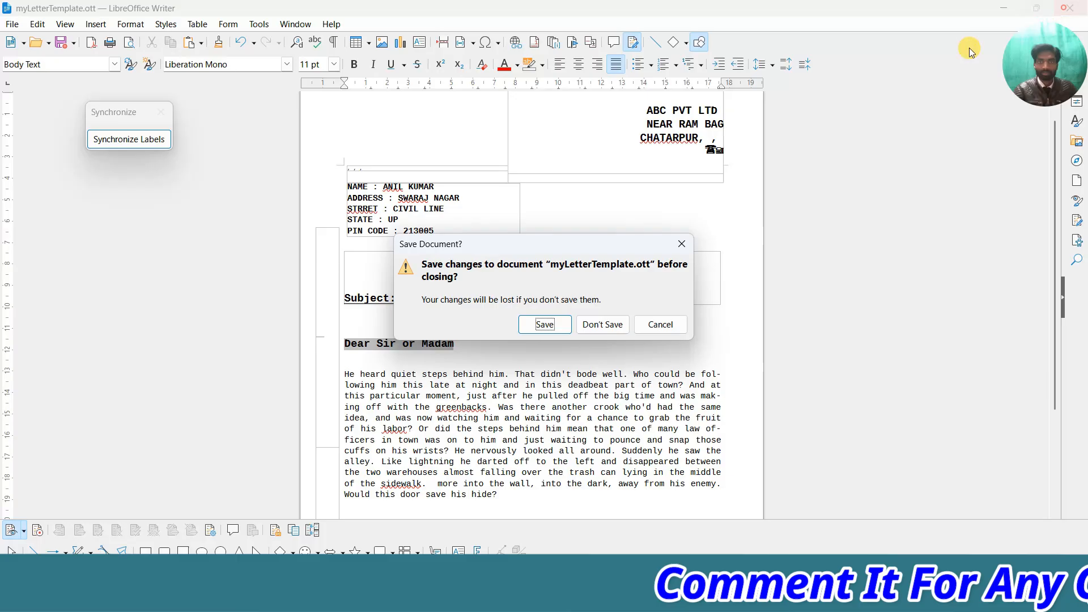
{"action": "left_click", "coordinate": [600, 326]}
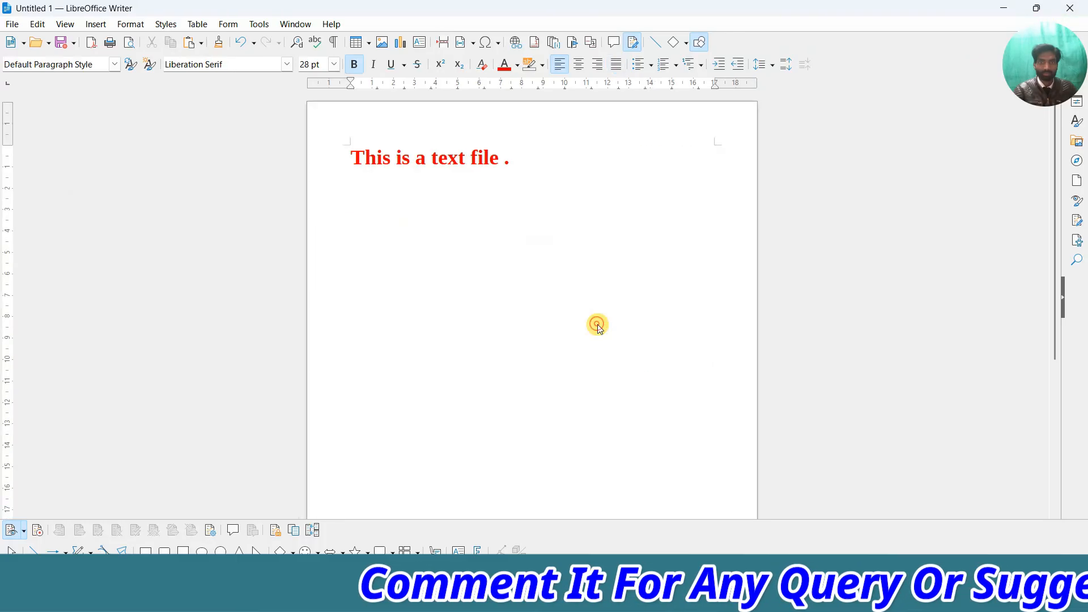
Start the Fax Wizard and move its window aside to examine the Classic Fax page design.
{"action": "left_click", "coordinate": [12, 24]}
{"action": "mouse_move", "coordinate": [65, 107]}
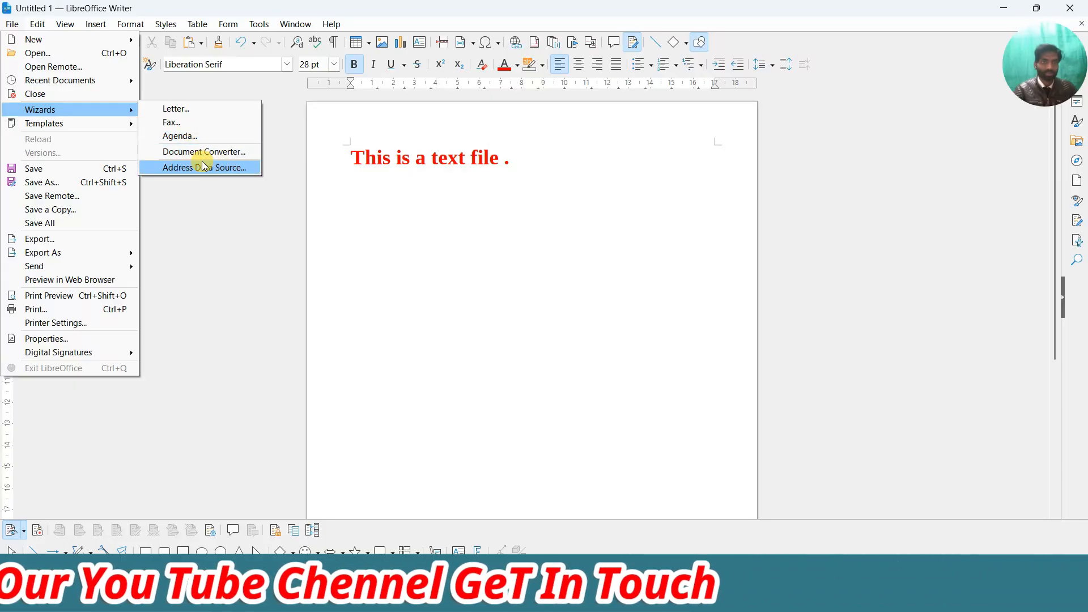
{"action": "left_click", "coordinate": [173, 122]}
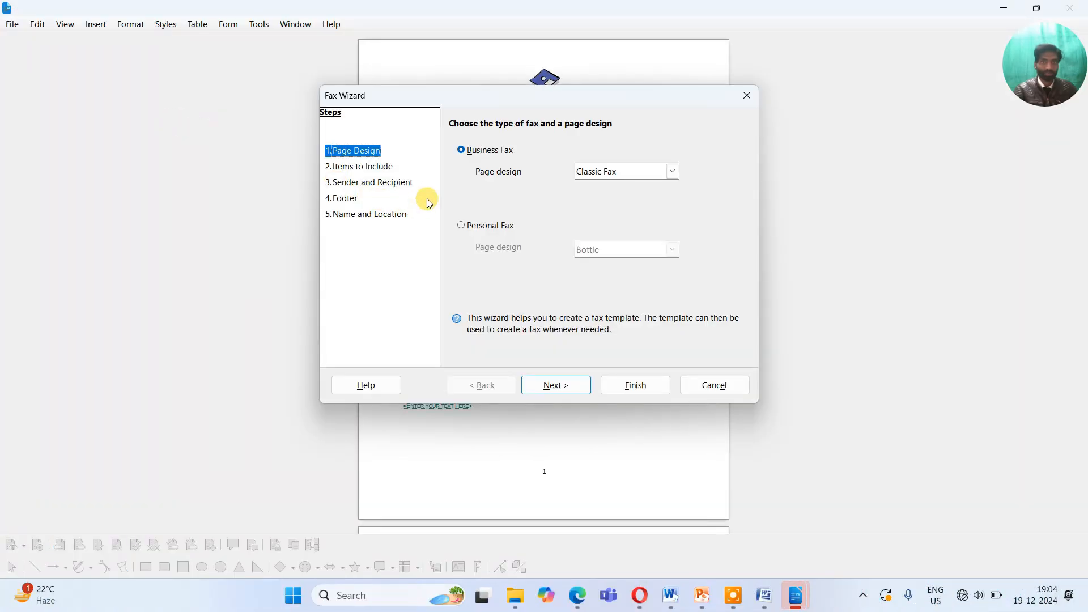
{"action": "left_click_drag", "start_coordinate": [477, 101], "coordinate": [890, 103]}
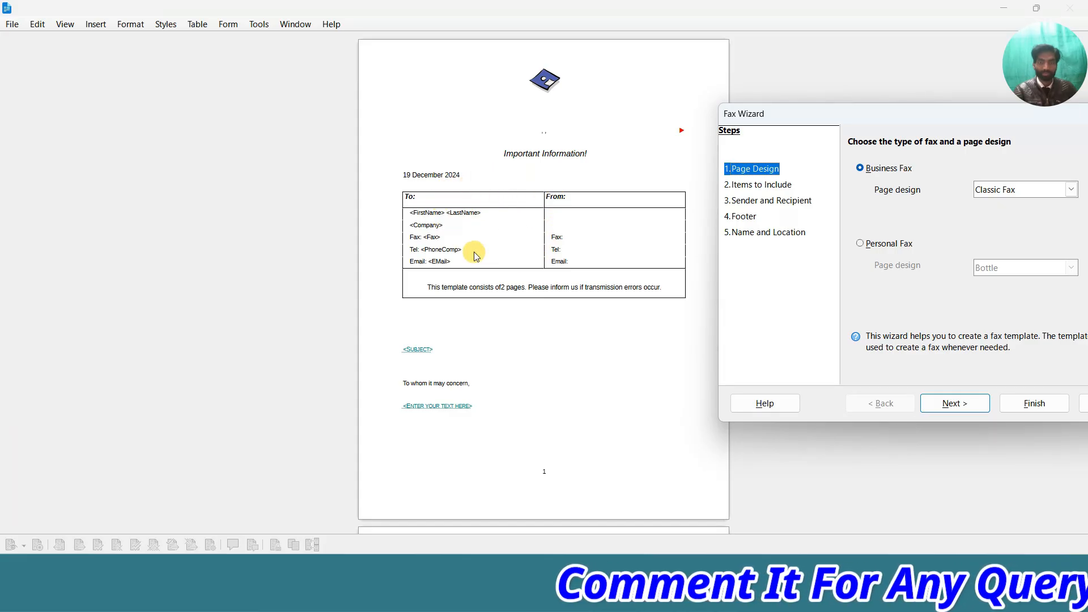
{"action": "left_click_drag", "start_coordinate": [746, 114], "coordinate": [319, 93]}
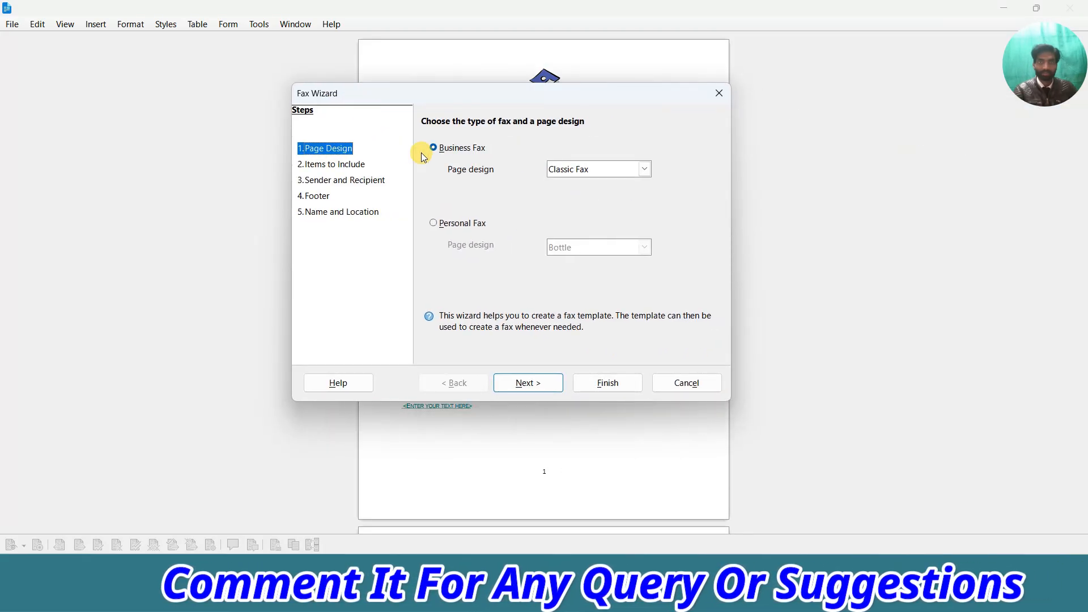
Compare the Personal Fax type with the Business Fax page designs Classic Fax from Private and Modern Fax, keeping the wizard clear of the preview.
{"action": "left_click", "coordinate": [433, 224]}
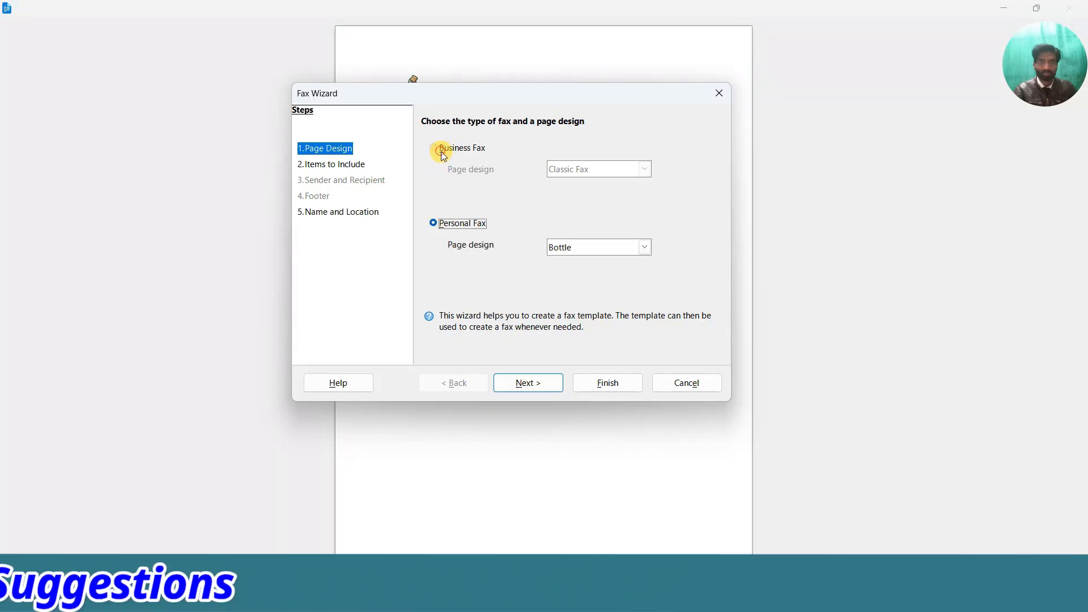
{"action": "left_click", "coordinate": [464, 146]}
{"action": "left_click_drag", "start_coordinate": [471, 100], "coordinate": [902, 103]}
{"action": "left_click", "coordinate": [1002, 173]}
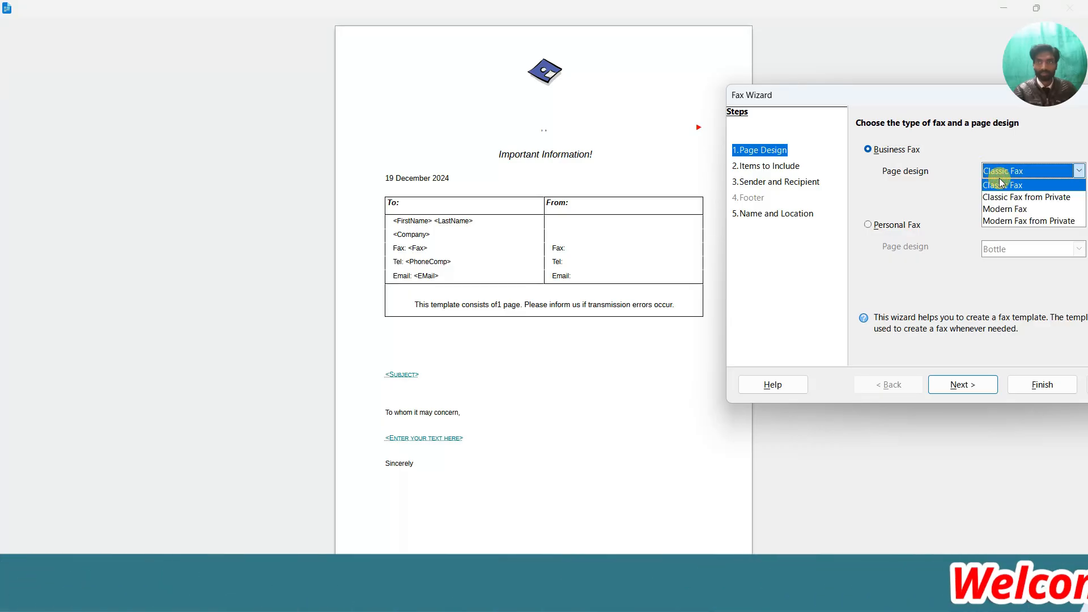
{"action": "left_click", "coordinate": [1014, 197]}
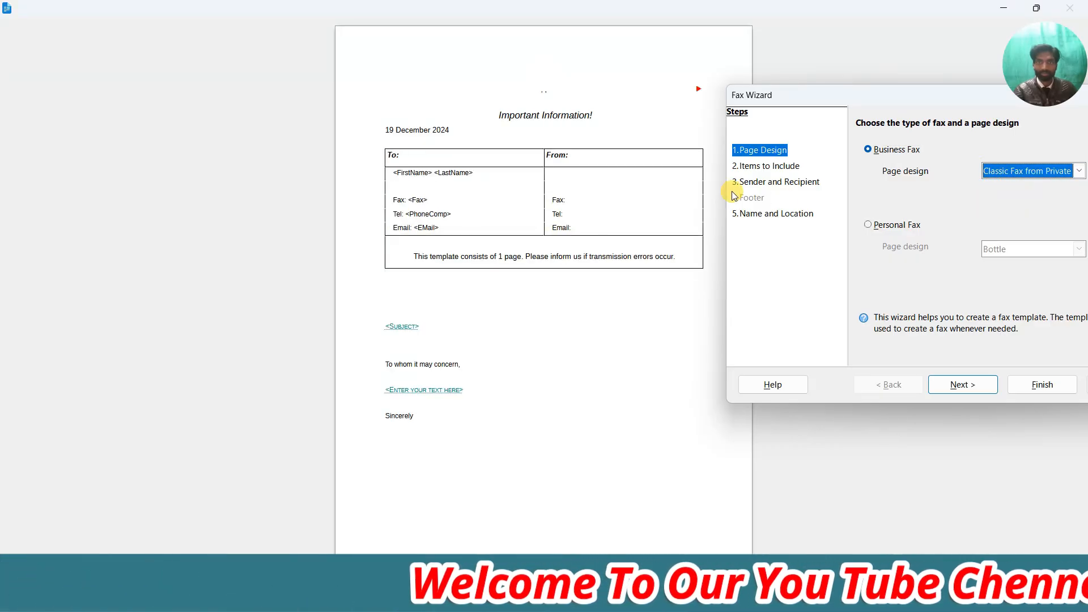
{"action": "left_click", "coordinate": [998, 171]}
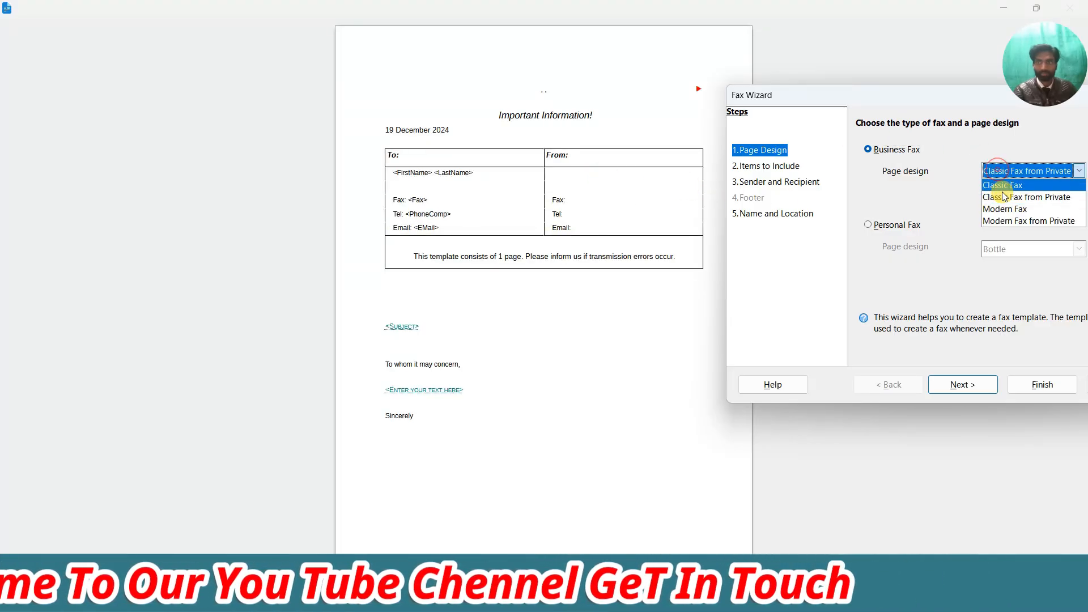
{"action": "left_click", "coordinate": [1004, 211]}
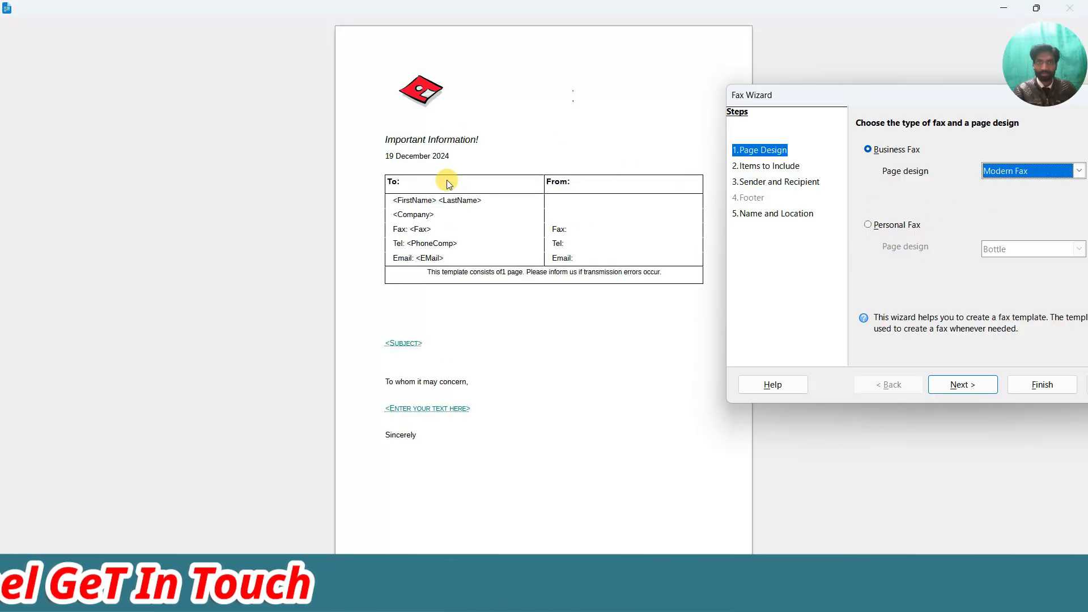
Choose the Personal Fax type and preview its Fax page design, leaving the Lines design selected.
{"action": "left_click", "coordinate": [871, 225]}
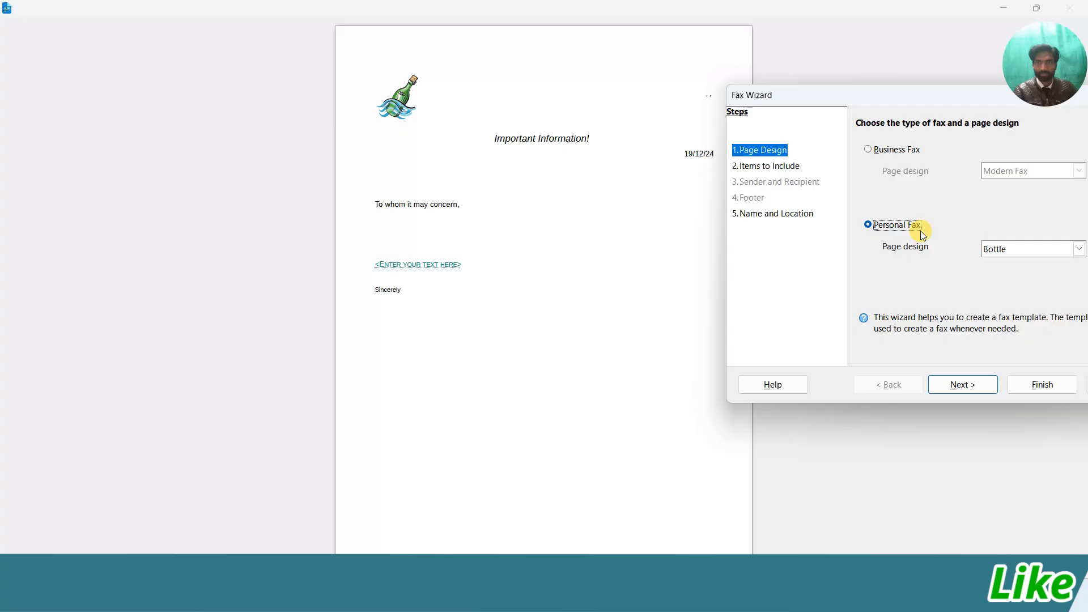
{"action": "left_click", "coordinate": [1013, 247]}
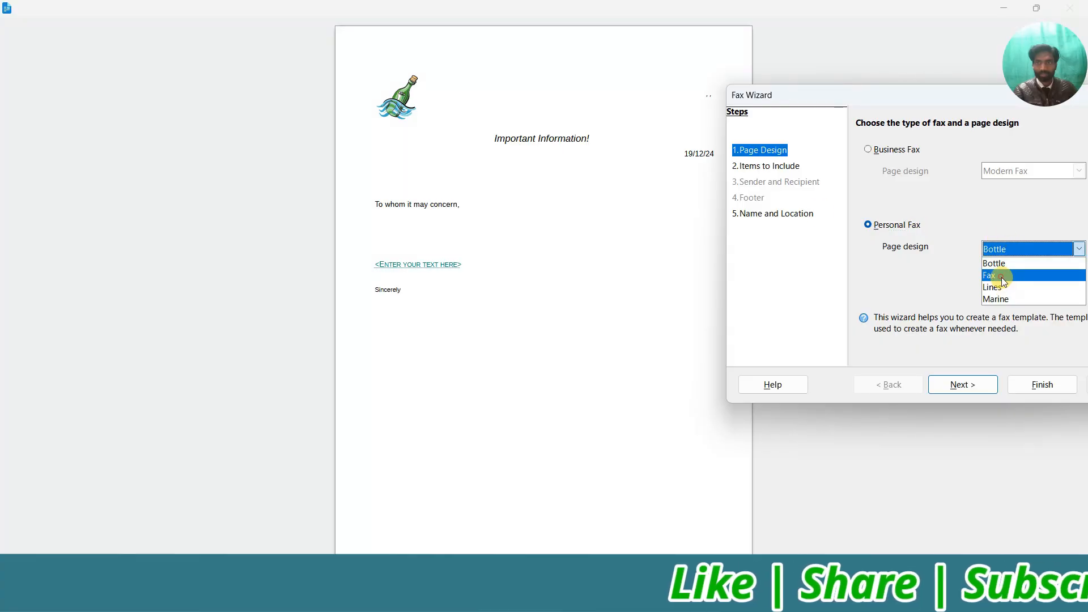
{"action": "key", "text": "Escape"}
{"action": "key", "text": "Down"}
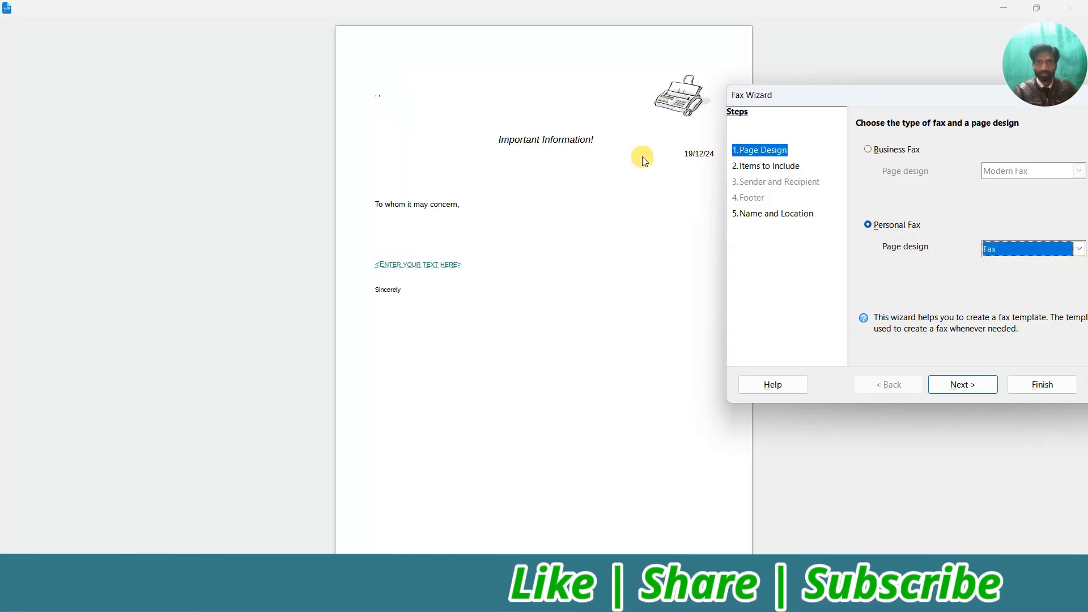
{"action": "left_click", "coordinate": [993, 248]}
{"action": "left_click", "coordinate": [994, 287]}
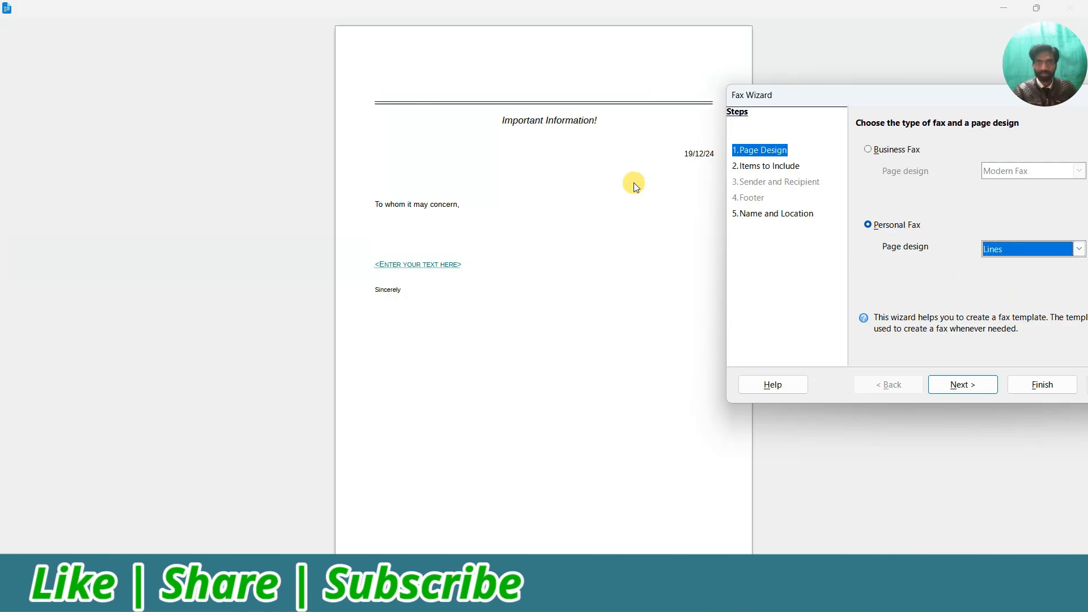
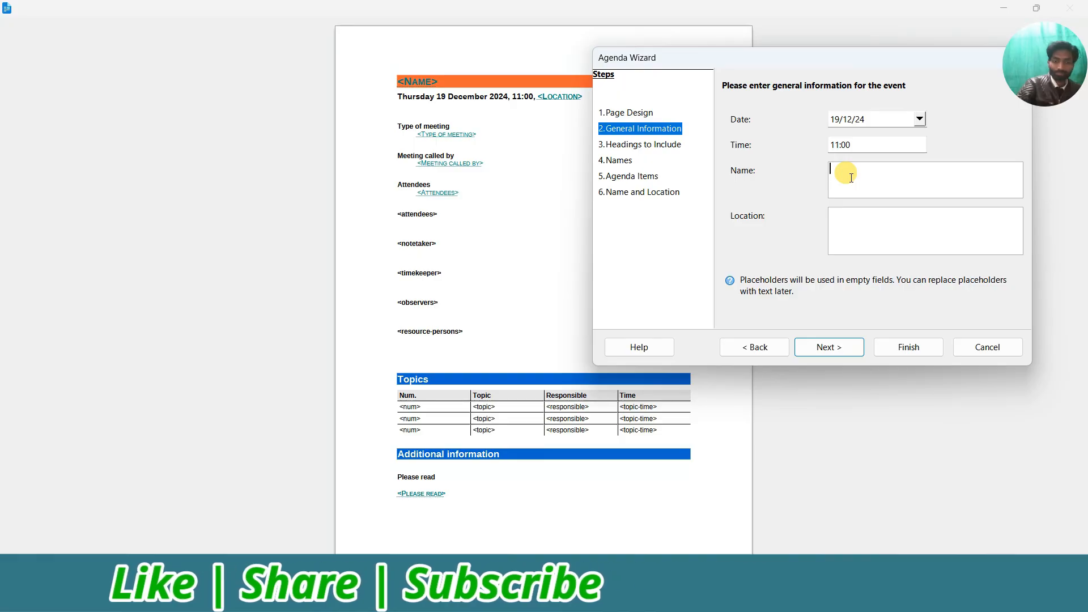
Enter COMPUTER SOFTWARE INS as the event name in the agenda's general information.
{"action": "type", "text": "COMP"}
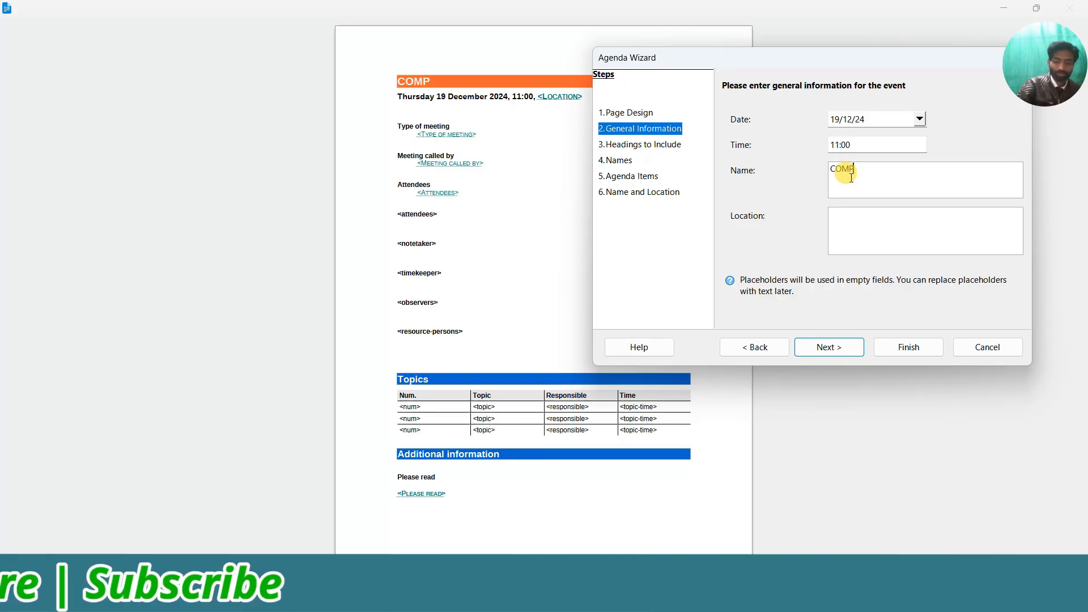
{"action": "type", "text": "UTER"}
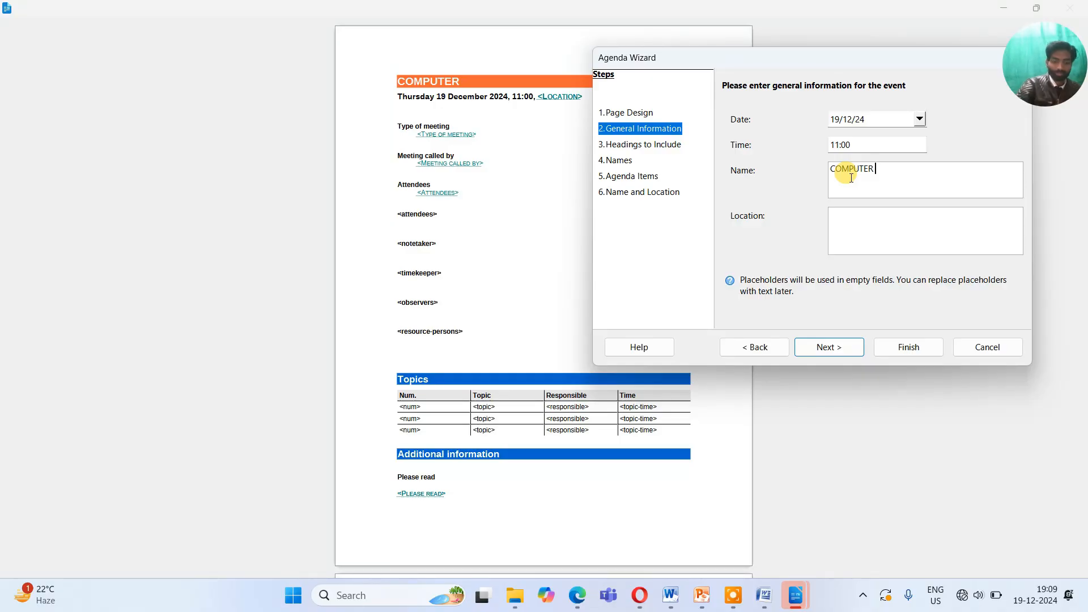
{"action": "type", "text": " SOFT"}
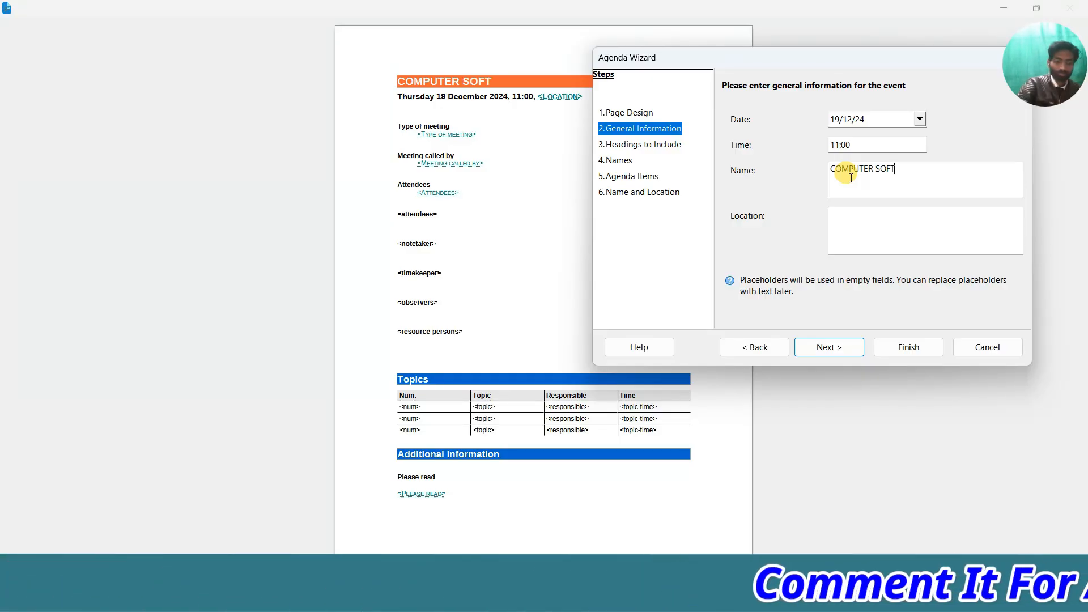
{"action": "type", "text": "WARE INS"}
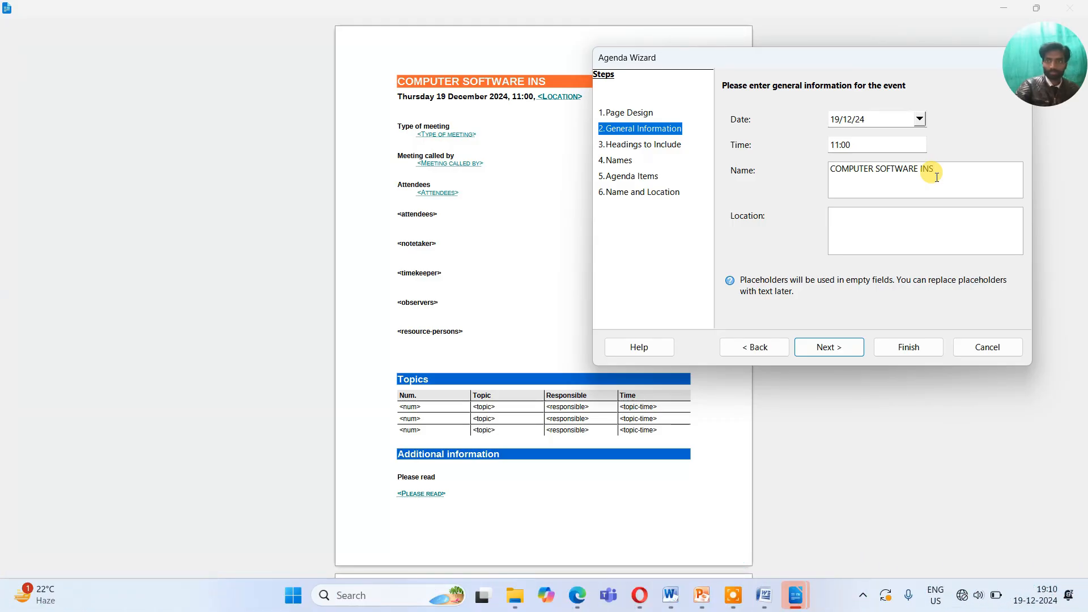
Replace SOFTWARE INS in the event name so that it reads COMPUTER EDUCATION INSTITUTE.
{"action": "key", "text": "BackSpace"}
{"action": "key", "text": "BackSpace"}
{"action": "key", "text": "BackSpace"}
{"action": "key", "text": "BackSpace"}
{"action": "key", "text": "BackSpace"}
{"action": "key", "text": "BackSpace"}
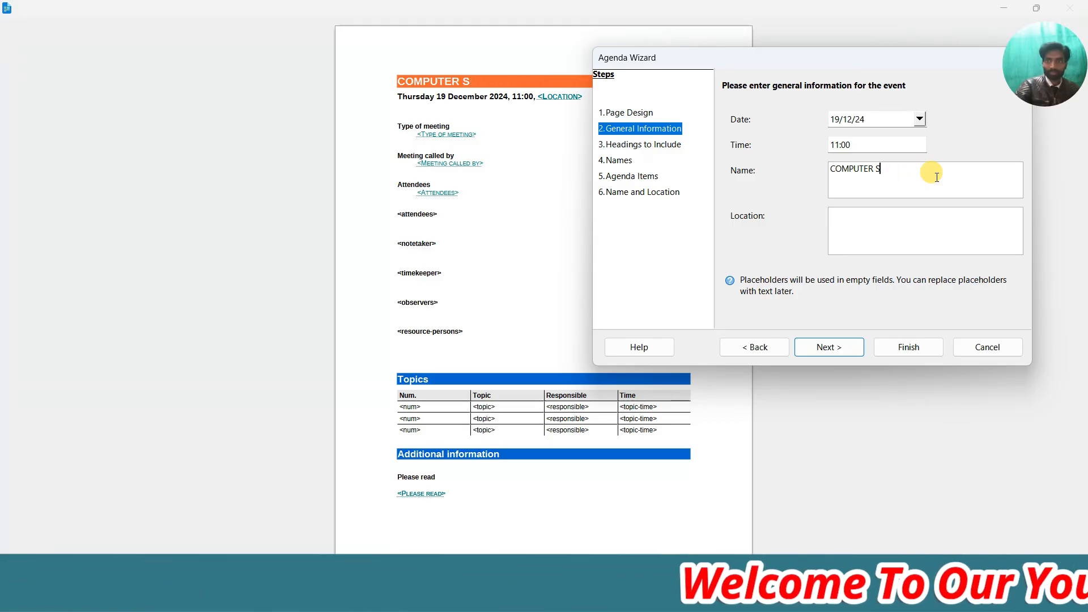
{"action": "key", "text": "BackSpace"}
{"action": "key", "text": "BackSpace"}
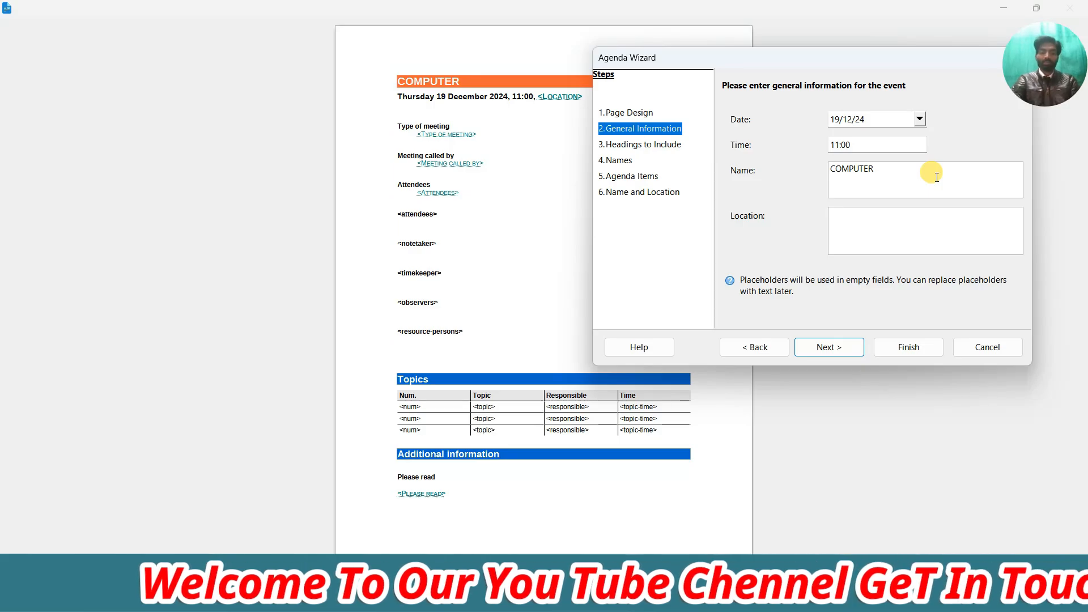
{"action": "type", "text": "RF"}
{"action": "key", "text": "BackSpace"}
{"action": "key", "text": "BackSpace"}
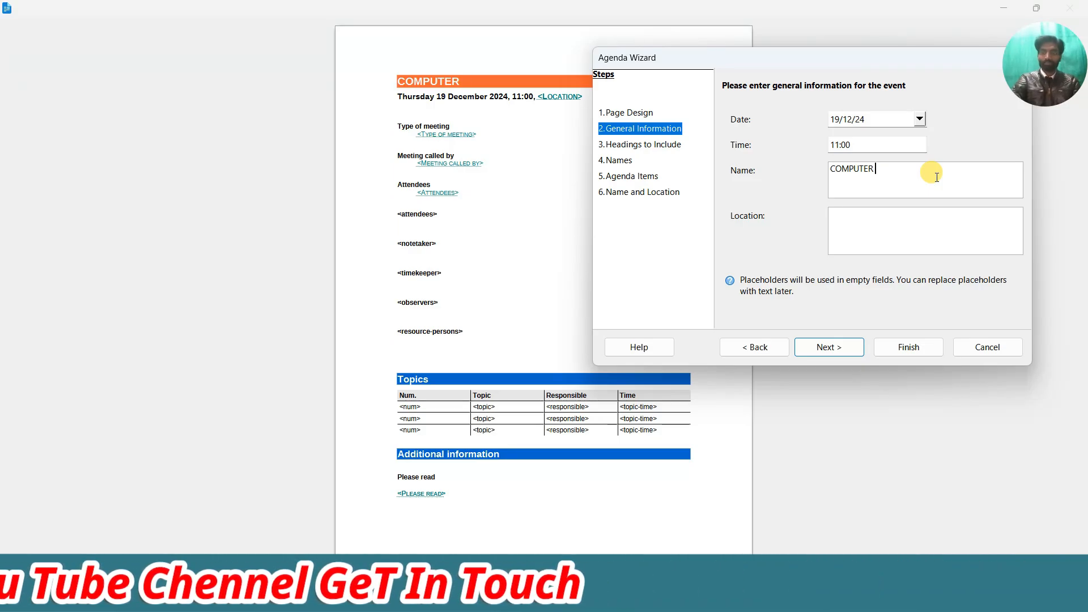
{"action": "type", "text": "E"}
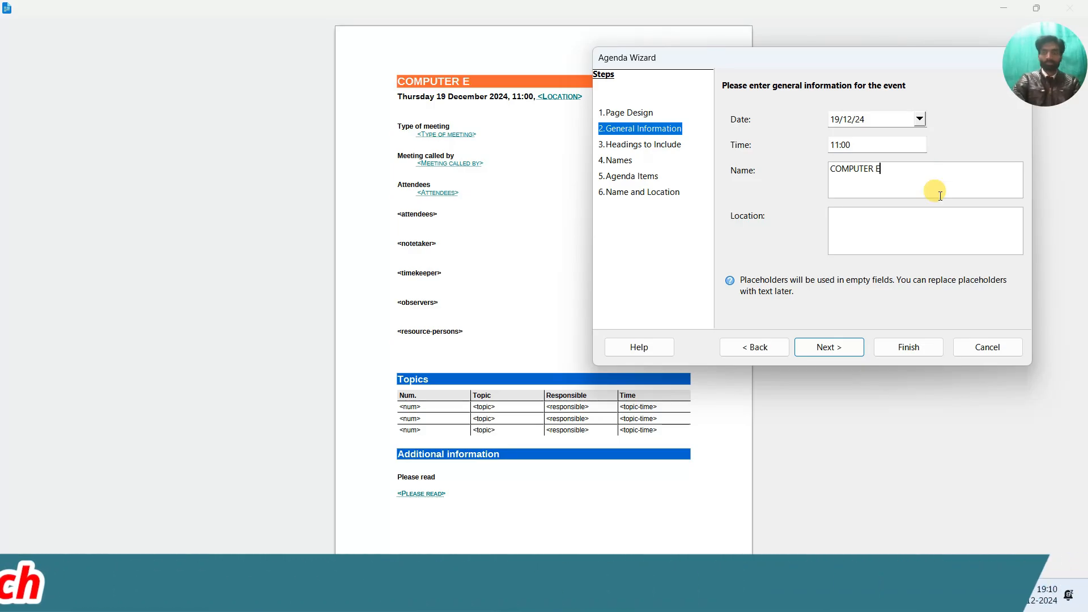
{"action": "type", "text": "DU"}
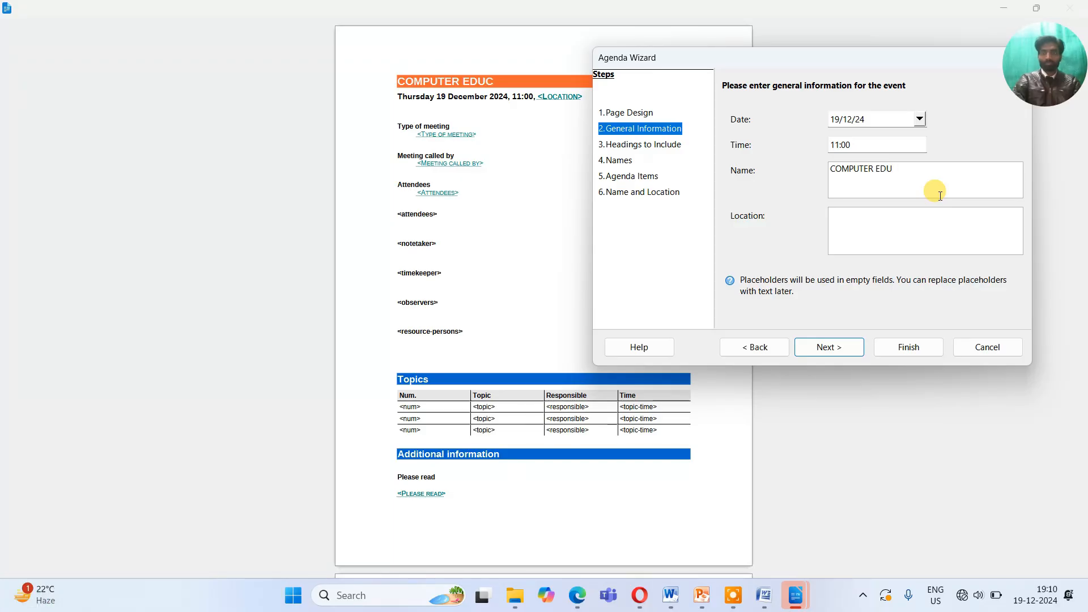
{"action": "type", "text": ";CCATION"}
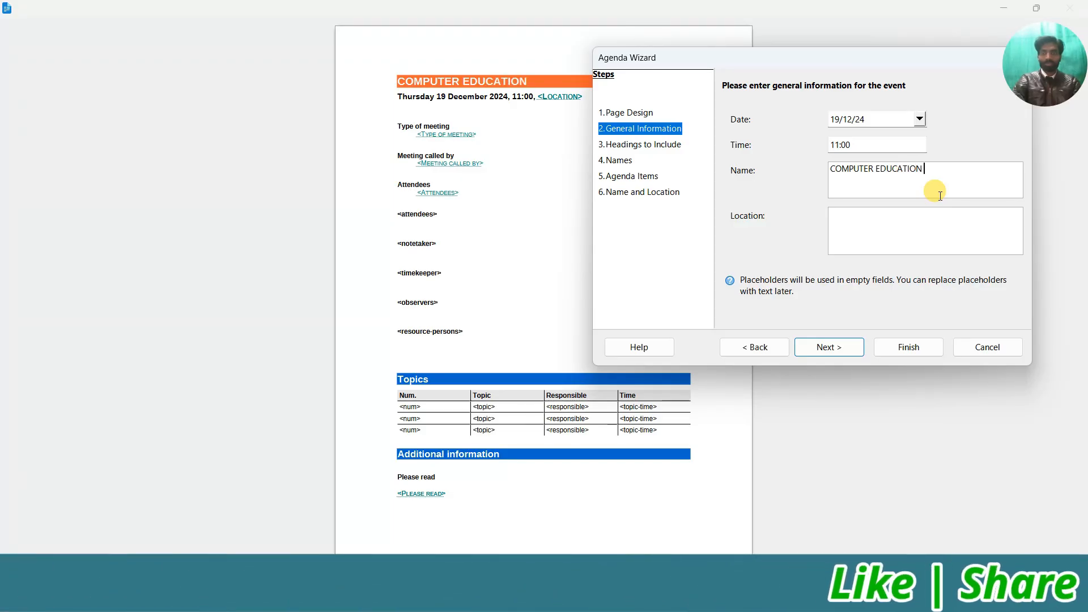
{"action": "type", "text": " INS"}
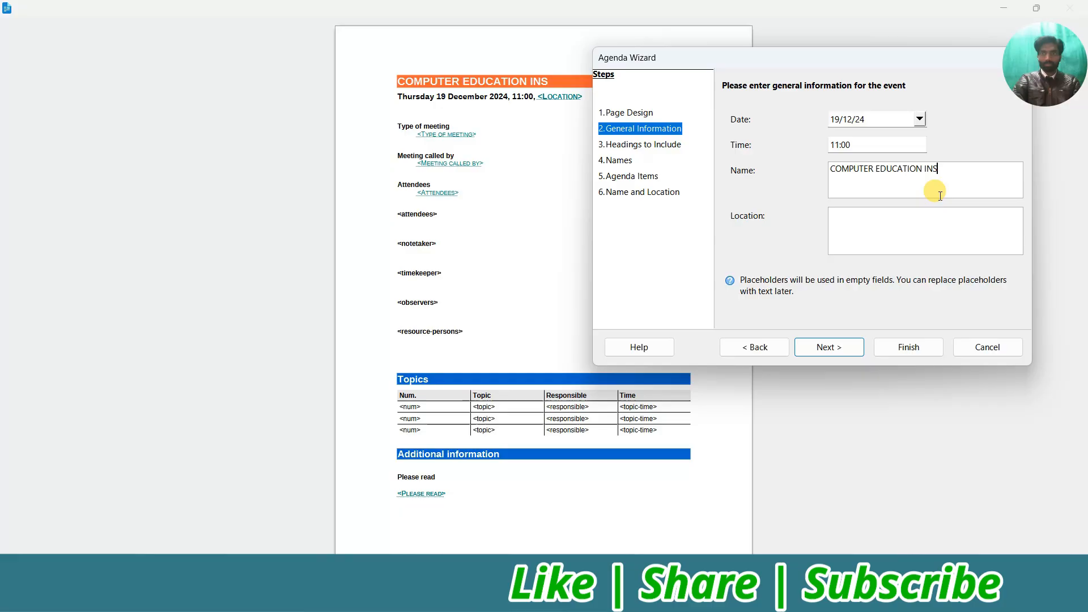
{"action": "type", "text": "TITUTE"}
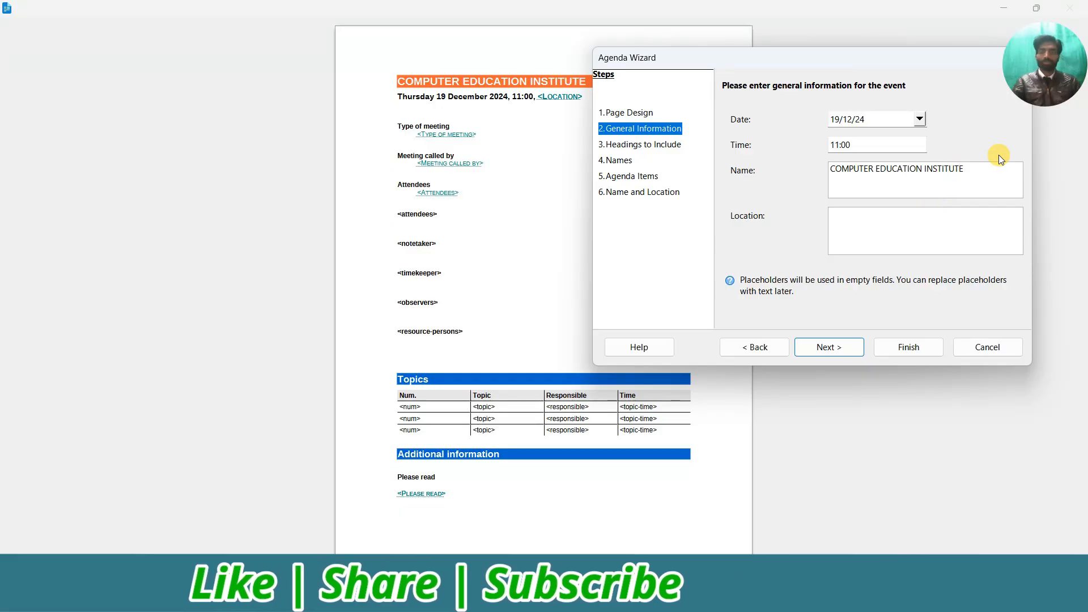
Set the event's location to BANDA UP and continue to the agenda headings.
{"action": "left_click_drag", "start_coordinate": [881, 61], "coordinate": [940, 60]}
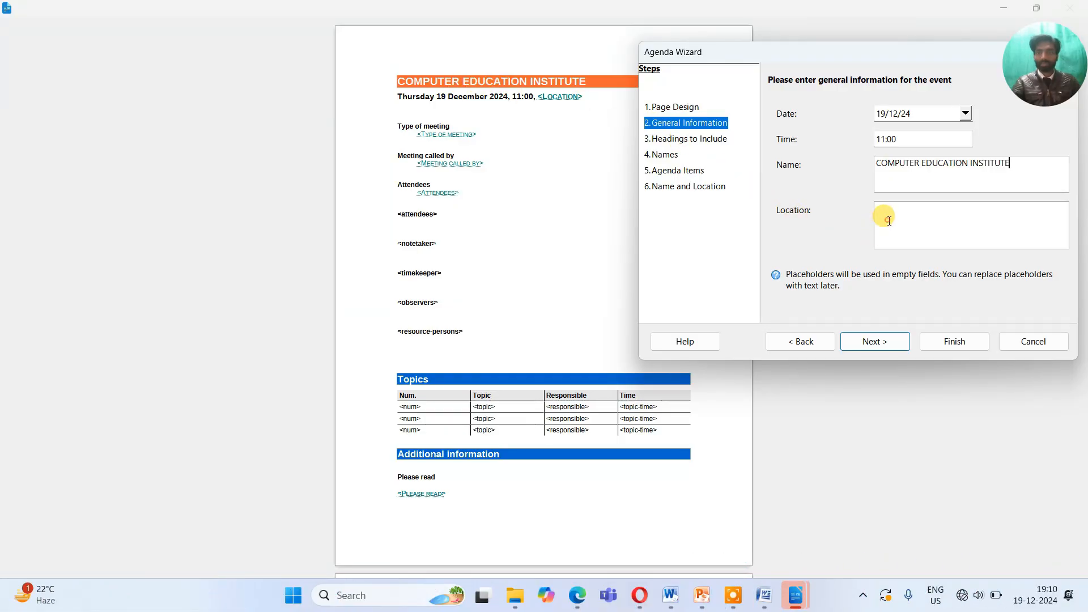
{"action": "type", "text": "B"}
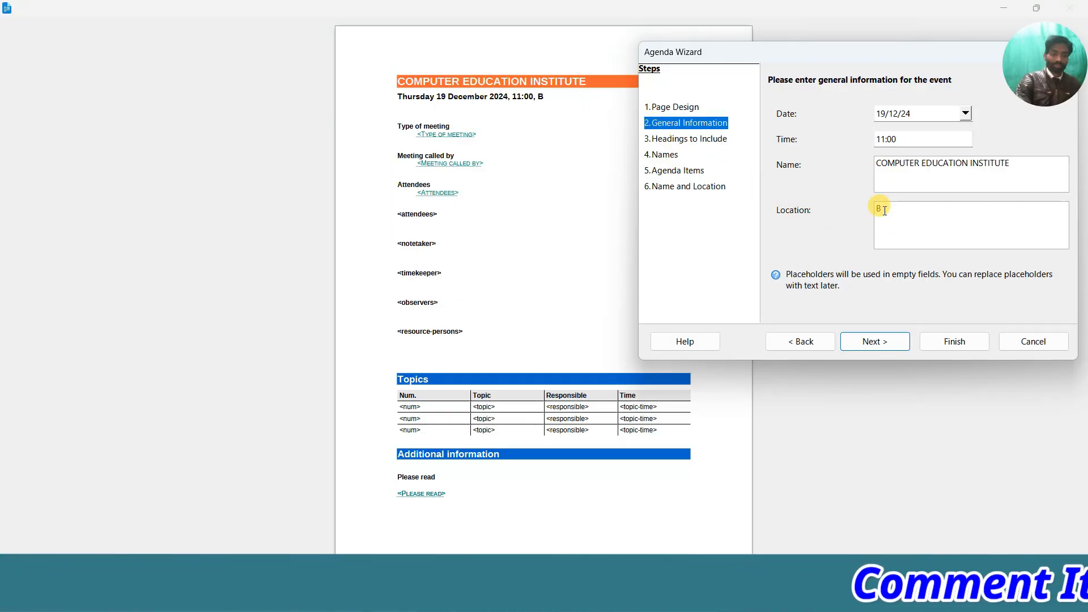
{"action": "type", "text": "ANDA"}
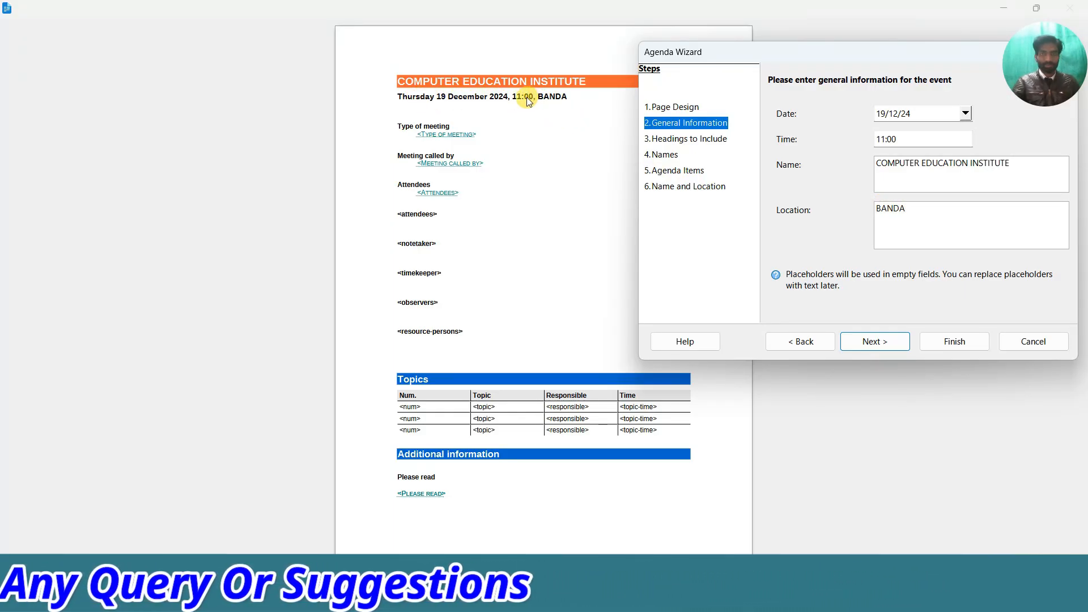
{"action": "type", "text": "UP"}
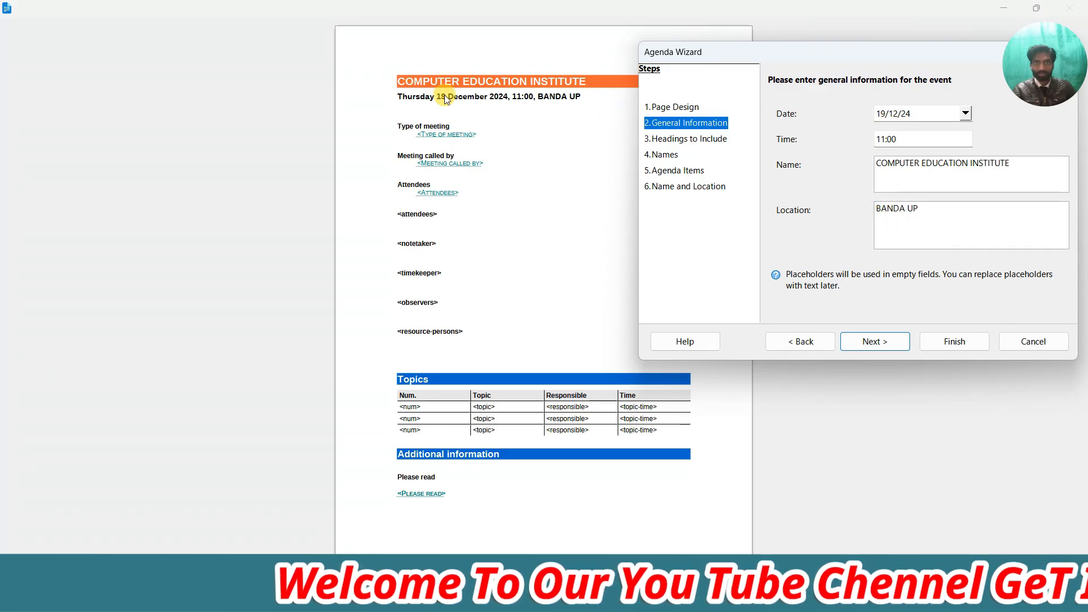
{"action": "left_click", "coordinate": [879, 340]}
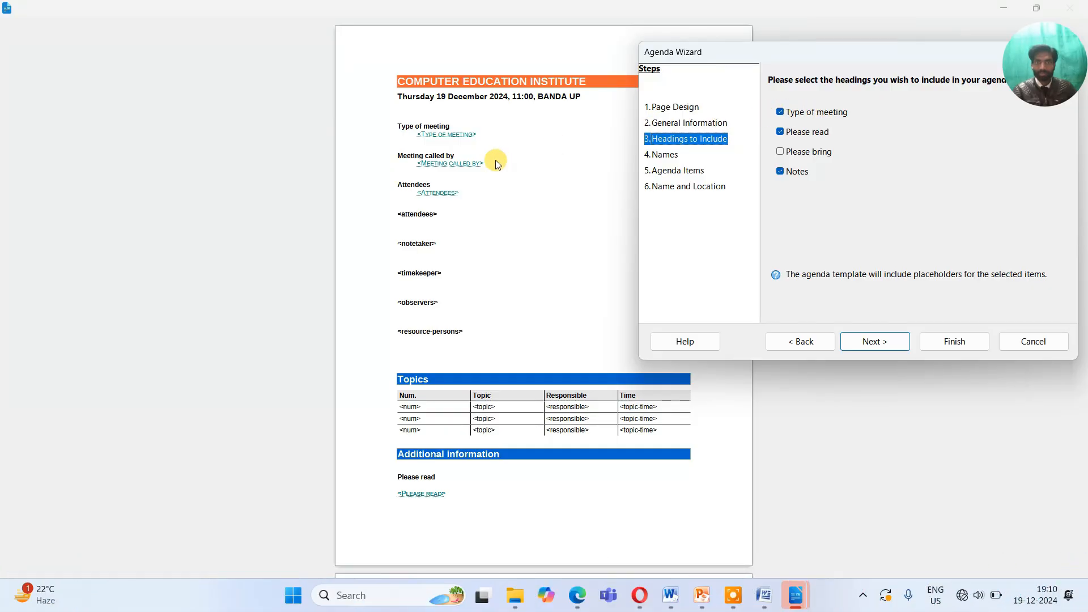
Switch the Type of meeting and Please read headings off and back on to check their effect in the agenda preview.
{"action": "left_click", "coordinate": [780, 113]}
{"action": "left_click", "coordinate": [780, 113]}
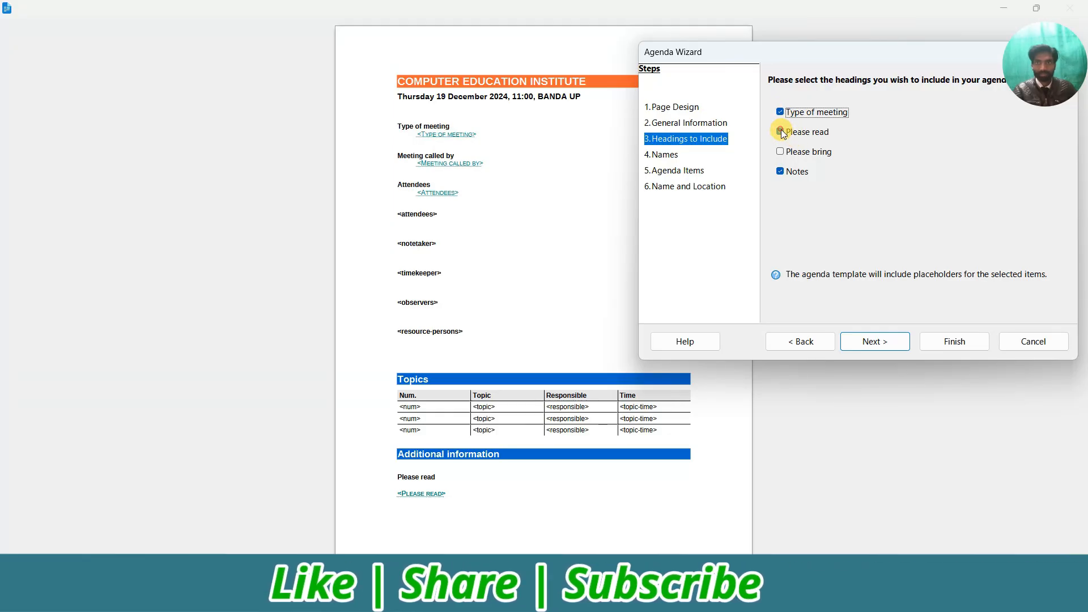
{"action": "left_click", "coordinate": [781, 132]}
{"action": "left_click", "coordinate": [781, 132]}
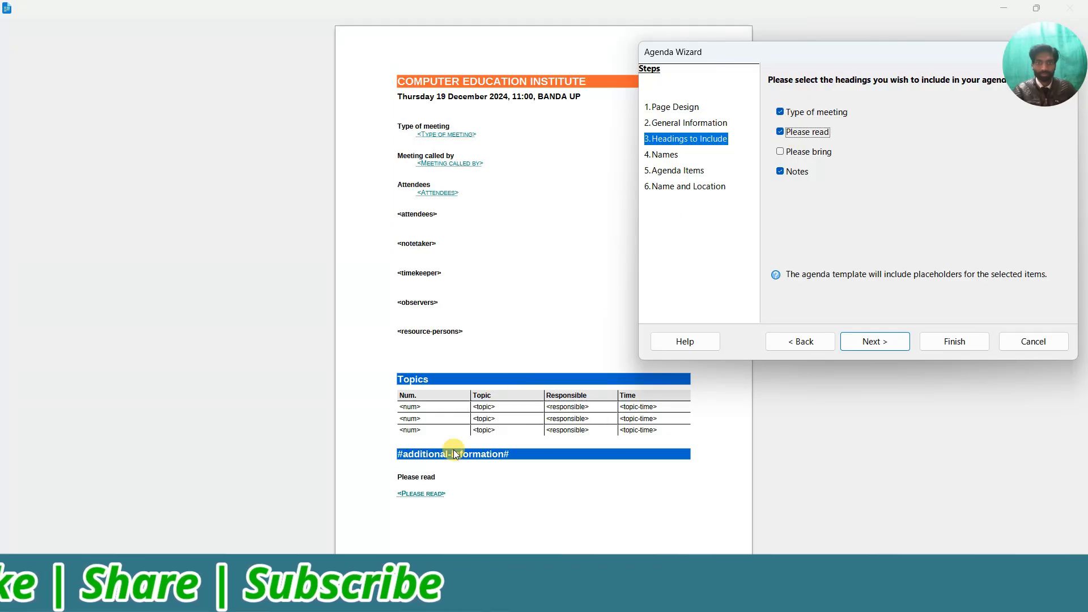
{"action": "left_click", "coordinate": [780, 132]}
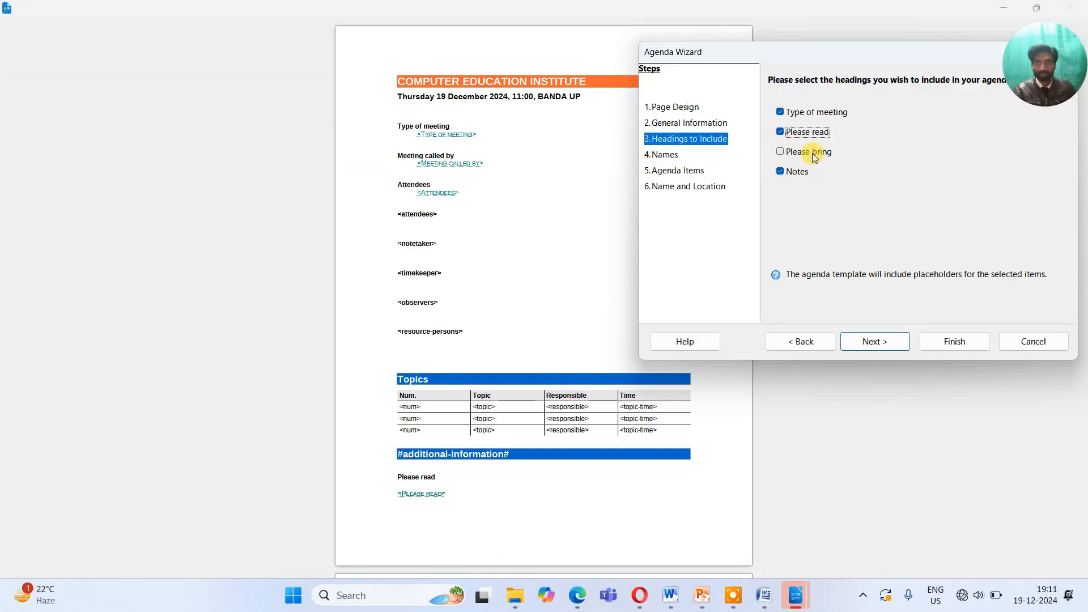
Include the Please bring and Notes headings in the agenda and continue to the names selection.
{"action": "left_click", "coordinate": [779, 152]}
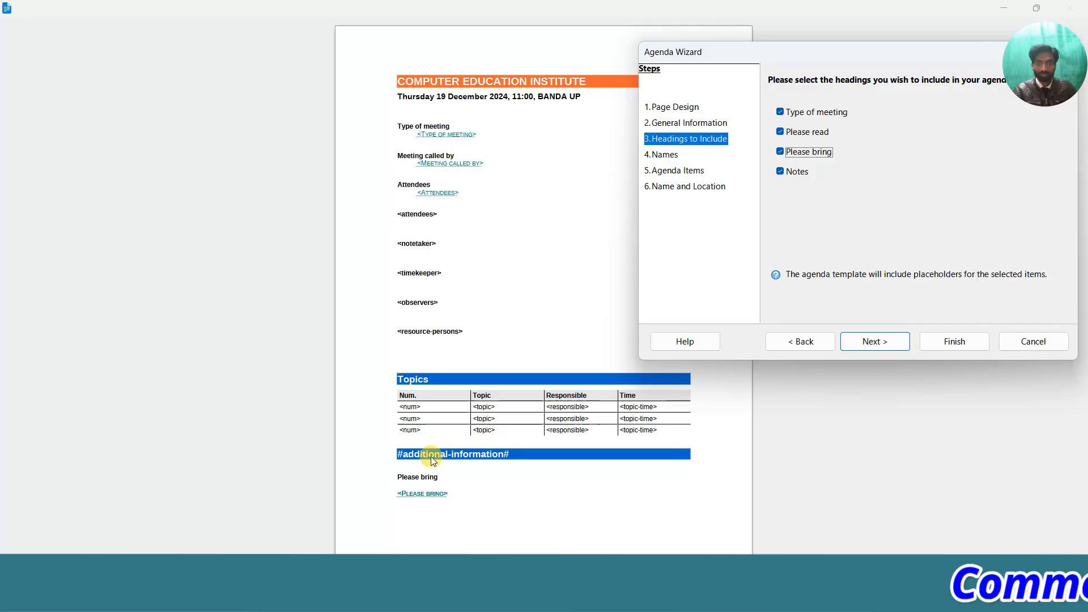
{"action": "left_click", "coordinate": [780, 172]}
{"action": "left_click_drag", "start_coordinate": [740, 57], "coordinate": [871, 54]}
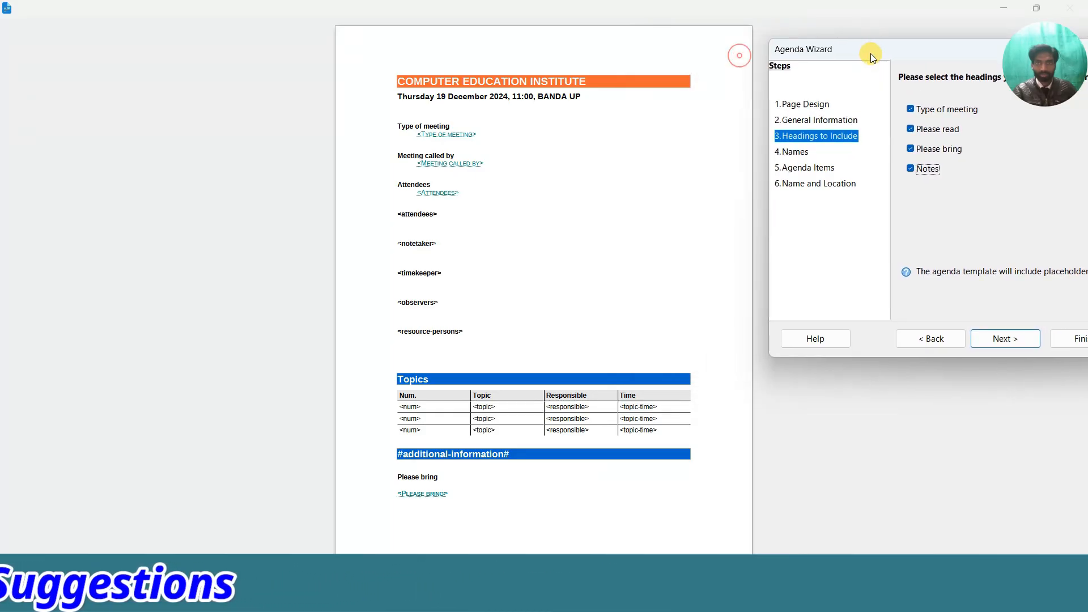
{"action": "left_click", "coordinate": [912, 168]}
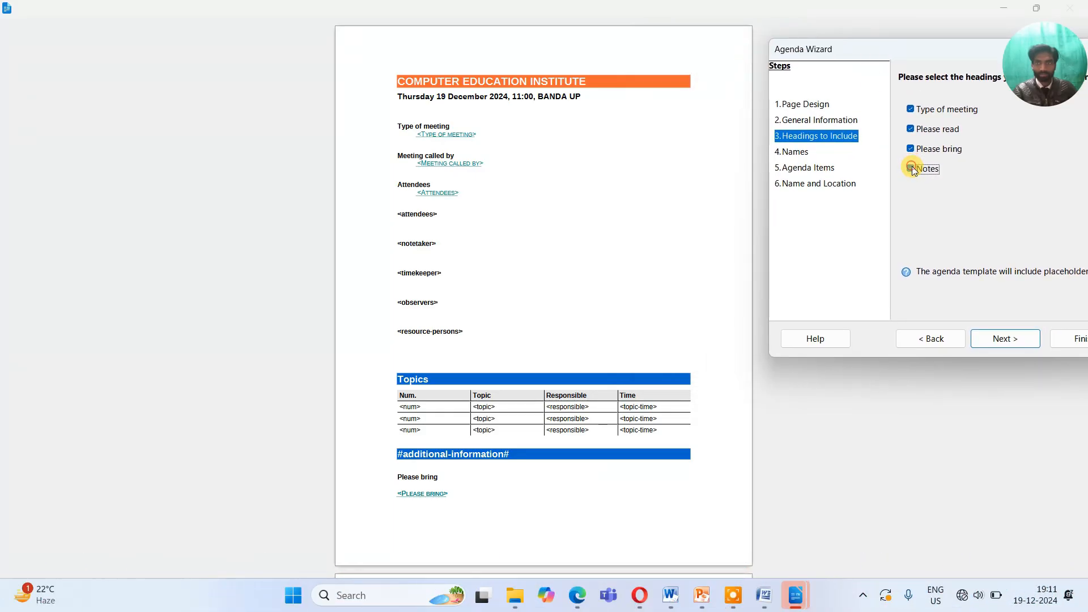
{"action": "left_click_drag", "start_coordinate": [892, 53], "coordinate": [760, 50]}
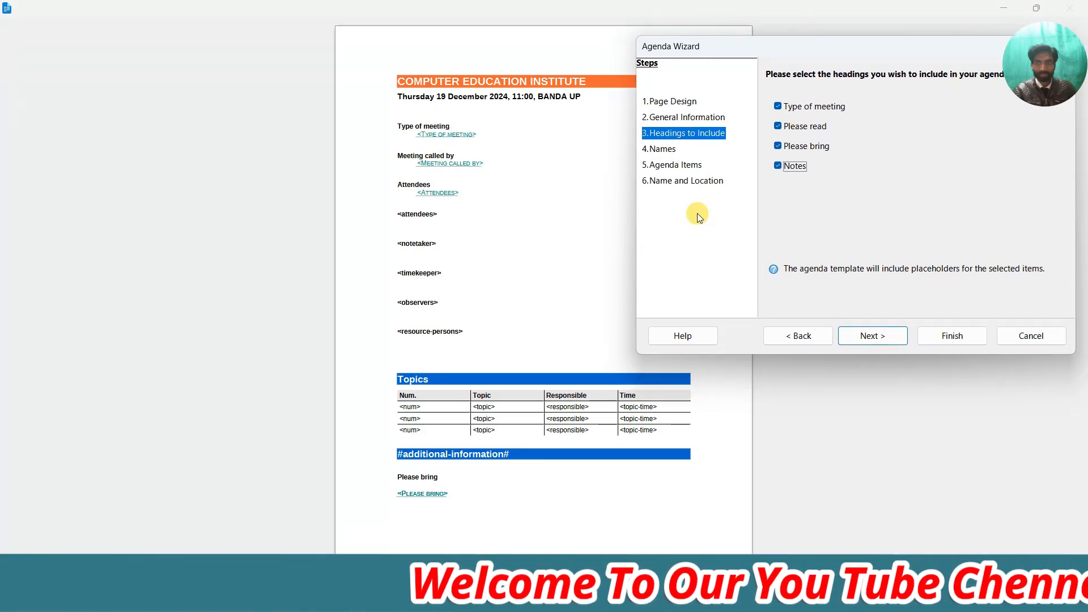
{"action": "left_click", "coordinate": [876, 334]}
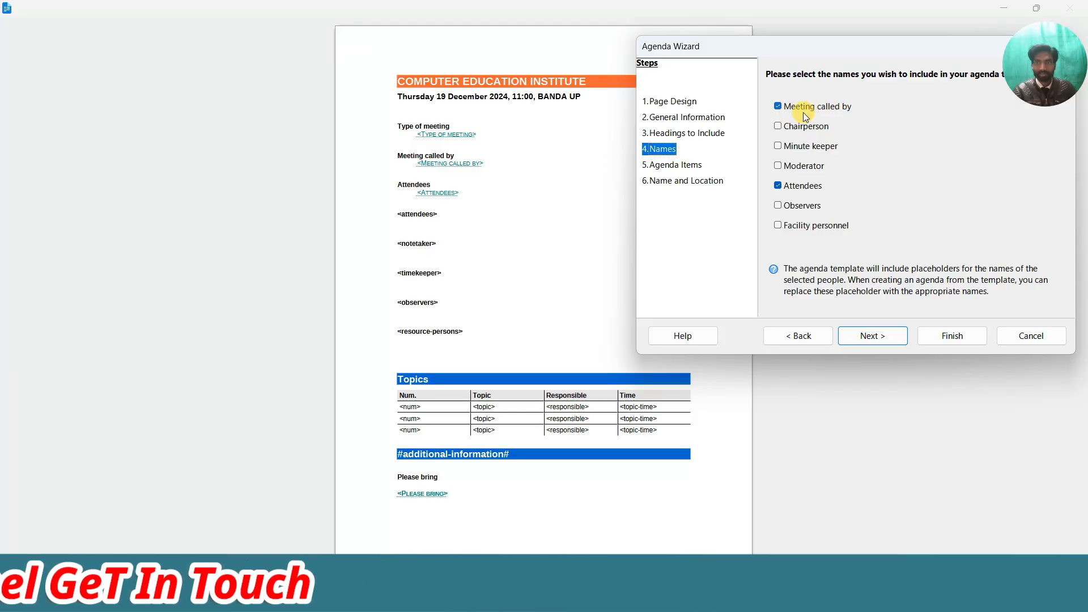
Include Chairperson, Minute keeper, Moderator, Observers and Facility personnel in the agenda's names and continue to the agenda items.
{"action": "left_click", "coordinate": [778, 125]}
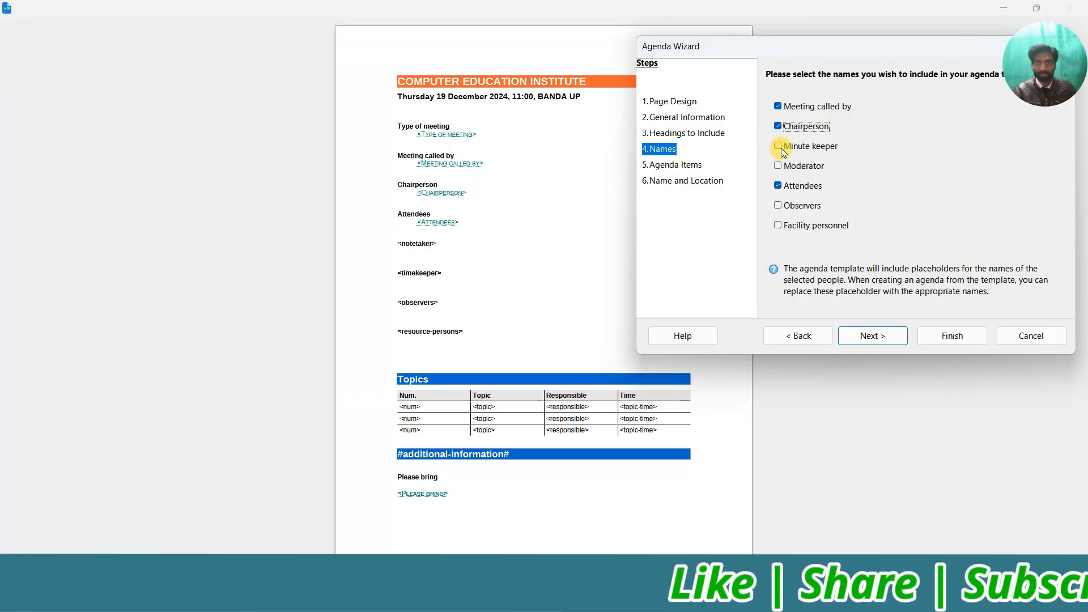
{"action": "left_click", "coordinate": [780, 147]}
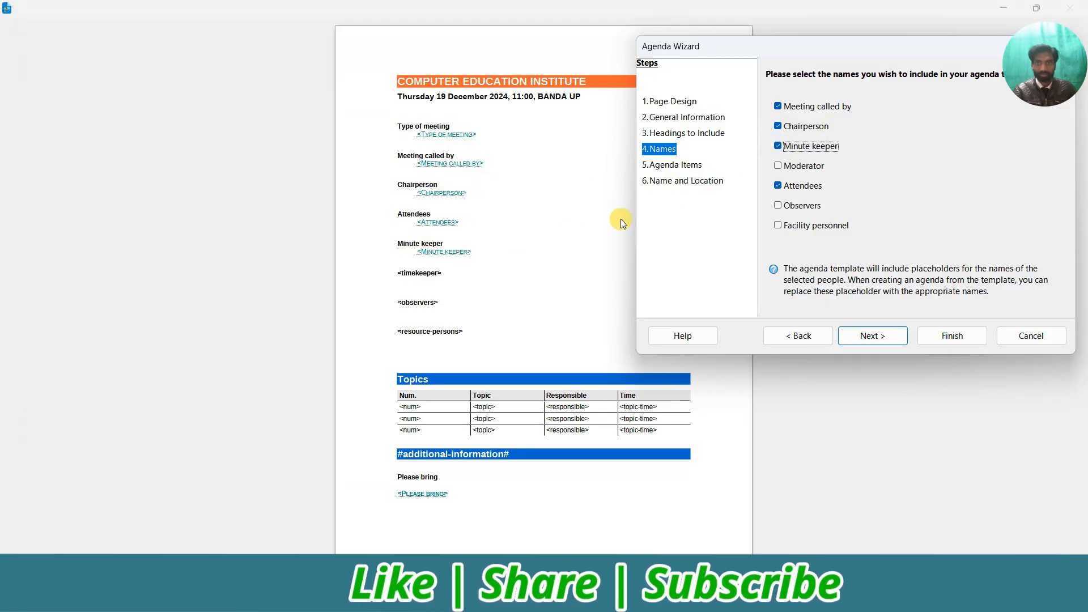
{"action": "left_click", "coordinate": [778, 166]}
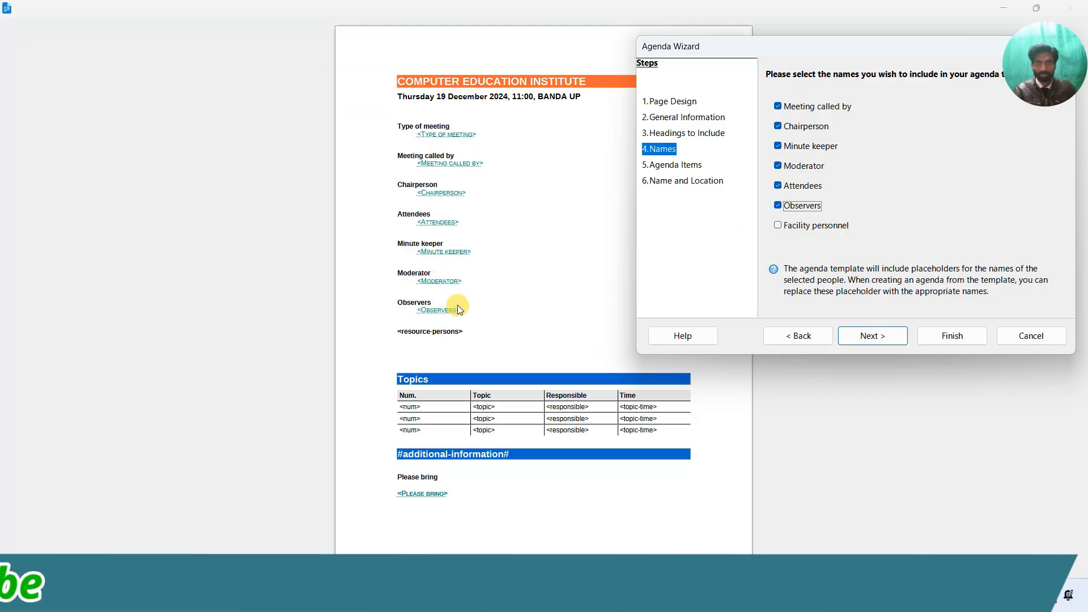
{"action": "left_click", "coordinate": [780, 226]}
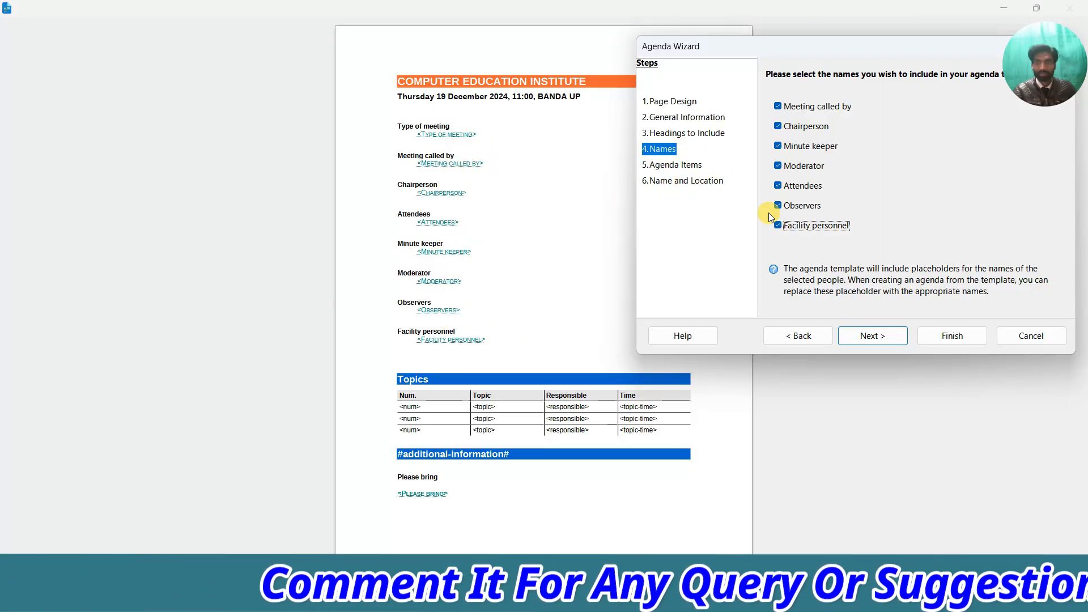
{"action": "left_click", "coordinate": [868, 337]}
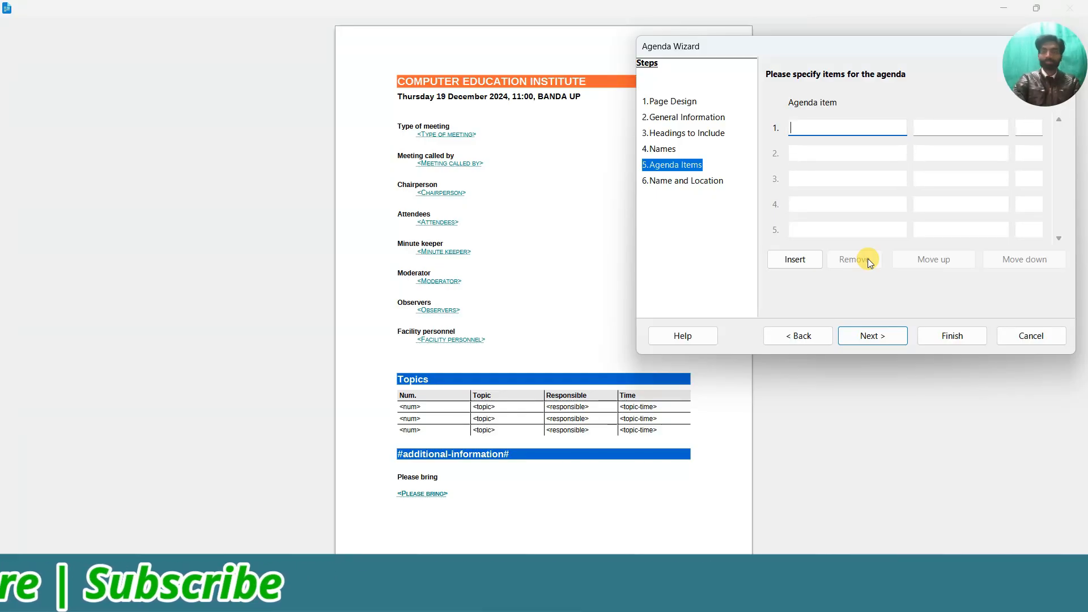
Enter HARDWARE as the first agenda item with MOTHERBOARD as its responsible entry.
{"action": "type", "text": "HARD"}
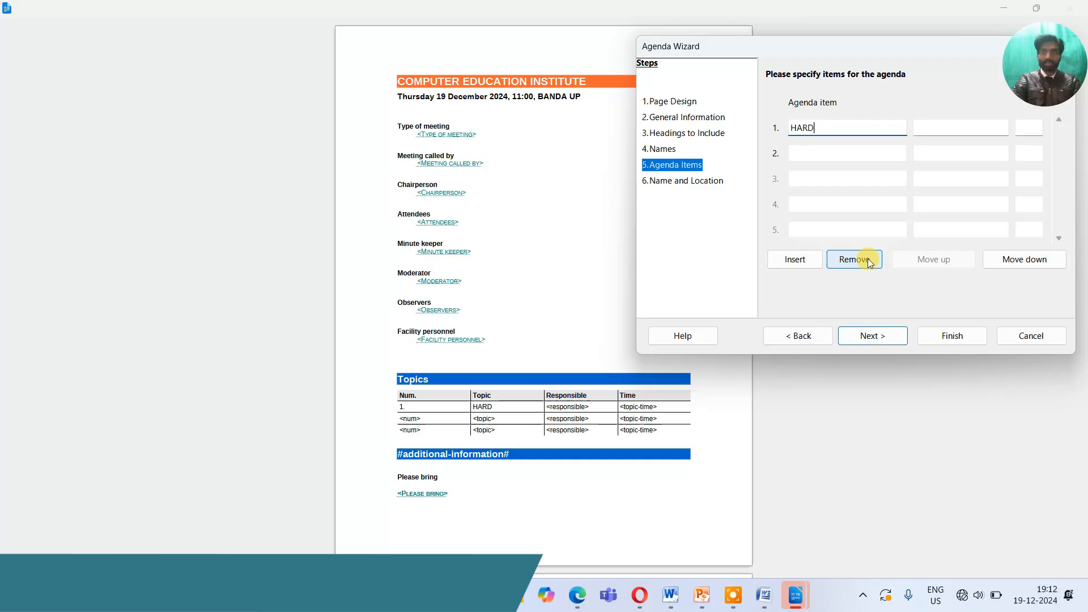
{"action": "type", "text": "WARE"}
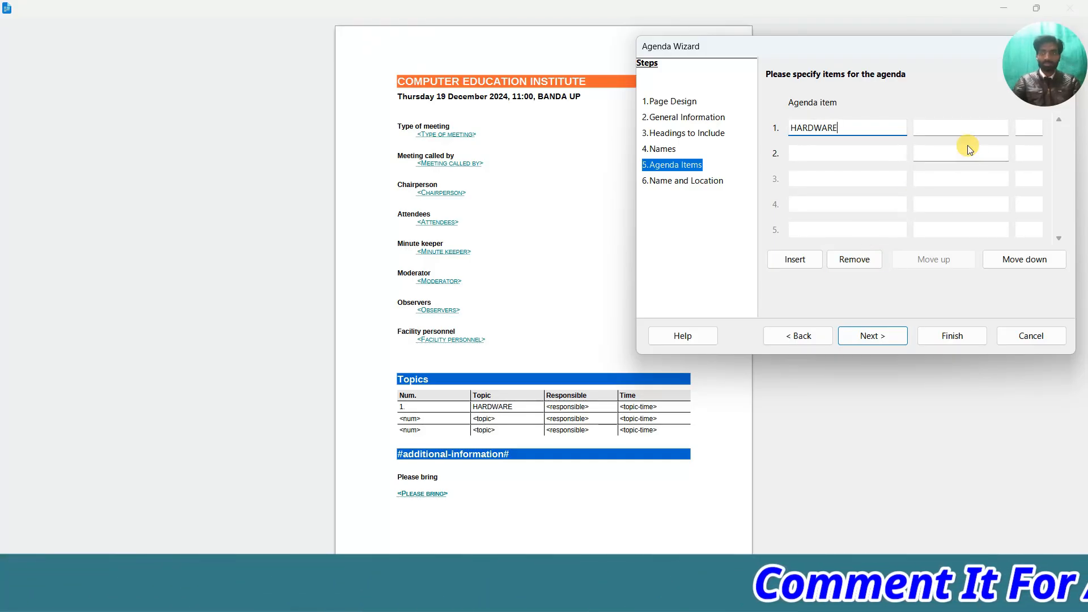
{"action": "left_click", "coordinate": [934, 128]}
{"action": "type", "text": "M"}
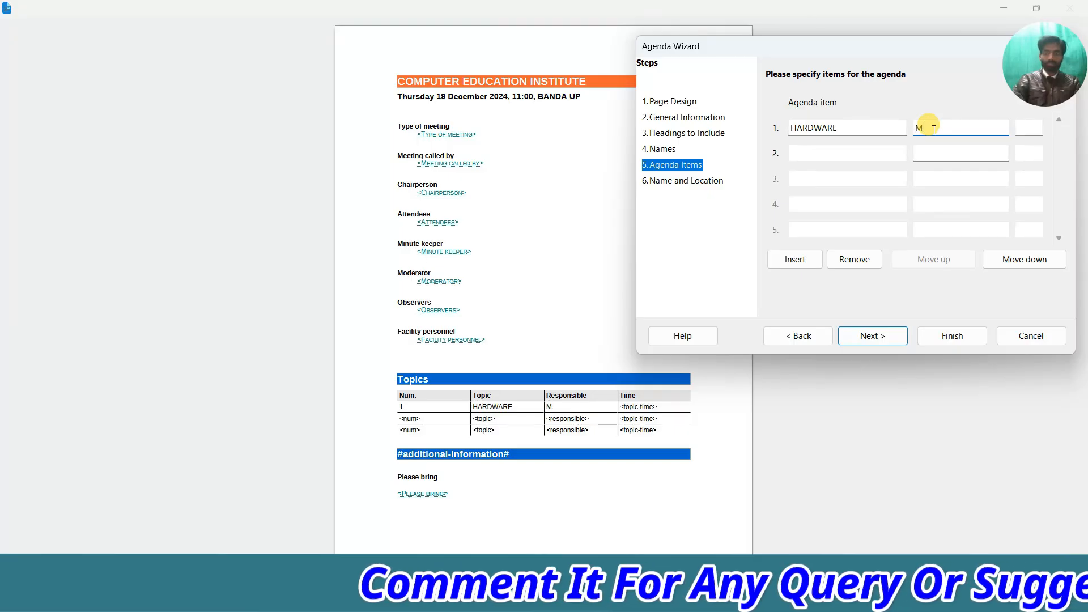
{"action": "type", "text": "OTHER"}
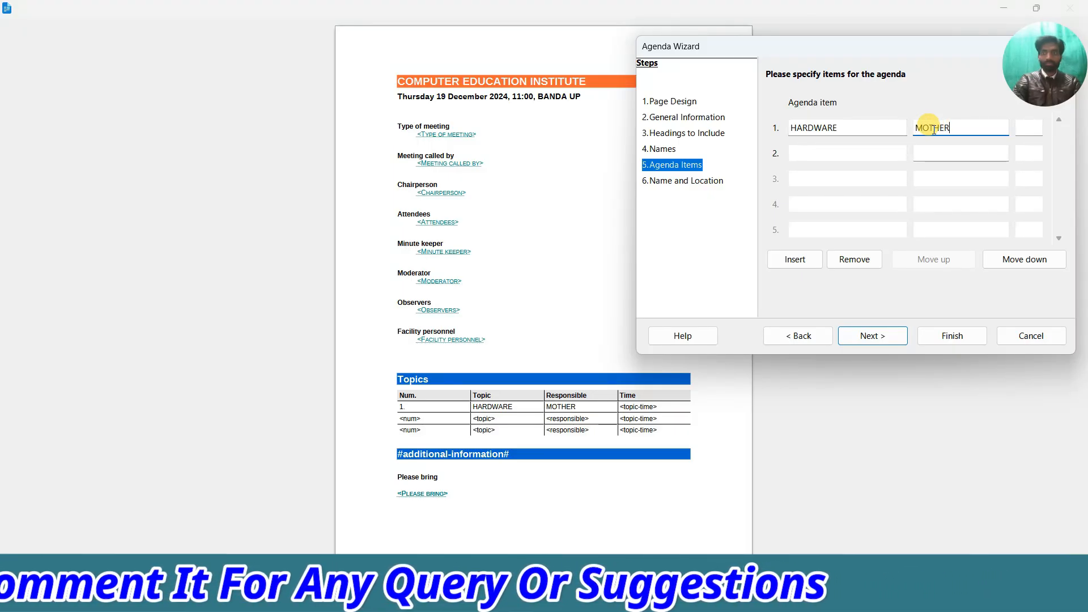
{"action": "type", "text": "BOARD"}
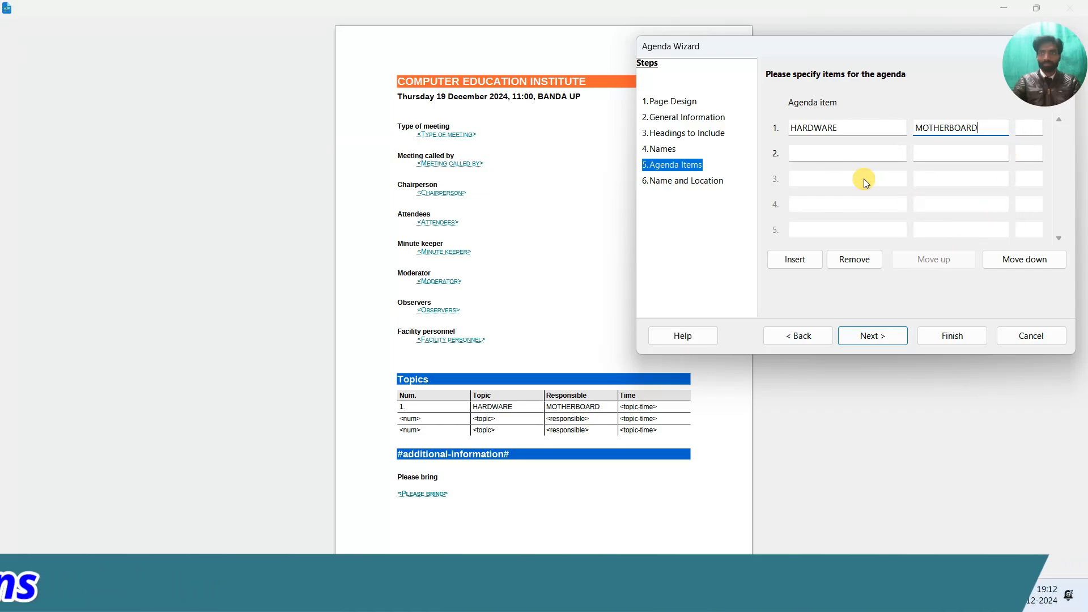
Add SOFTWARE as the second agenda item with OPERATING SYSTEM as its responsible entry.
{"action": "left_click", "coordinate": [816, 153]}
{"action": "type", "text": "SOFT"}
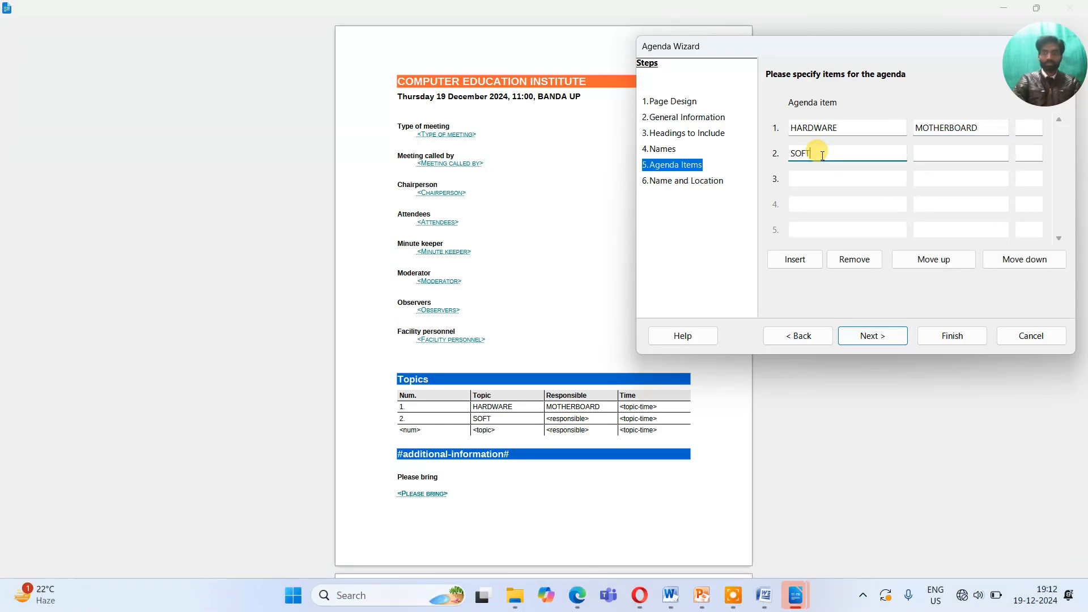
{"action": "type", "text": "WARE"}
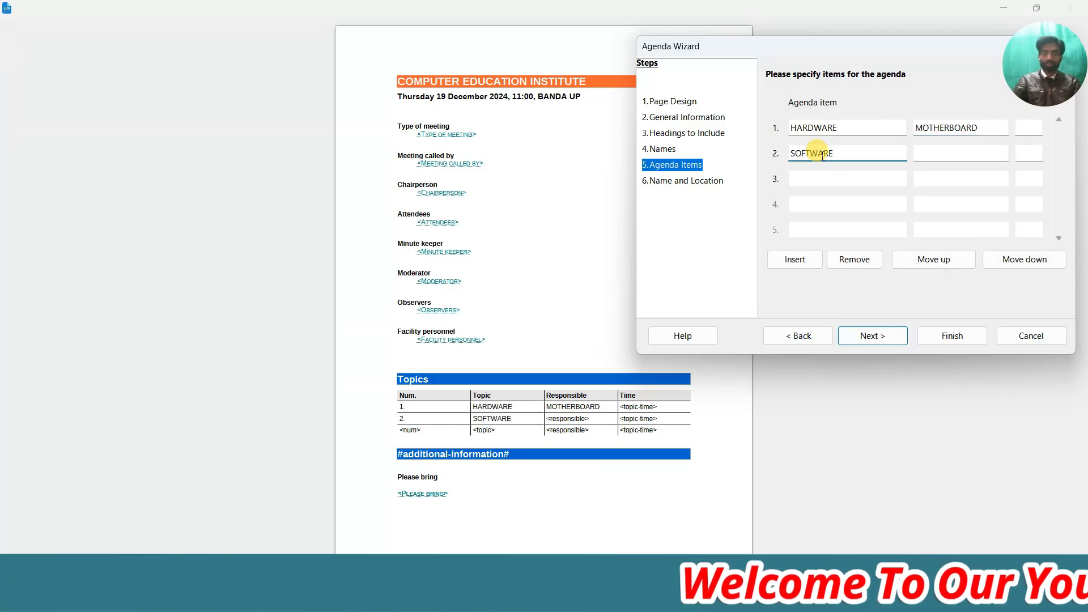
{"action": "left_click", "coordinate": [927, 152]}
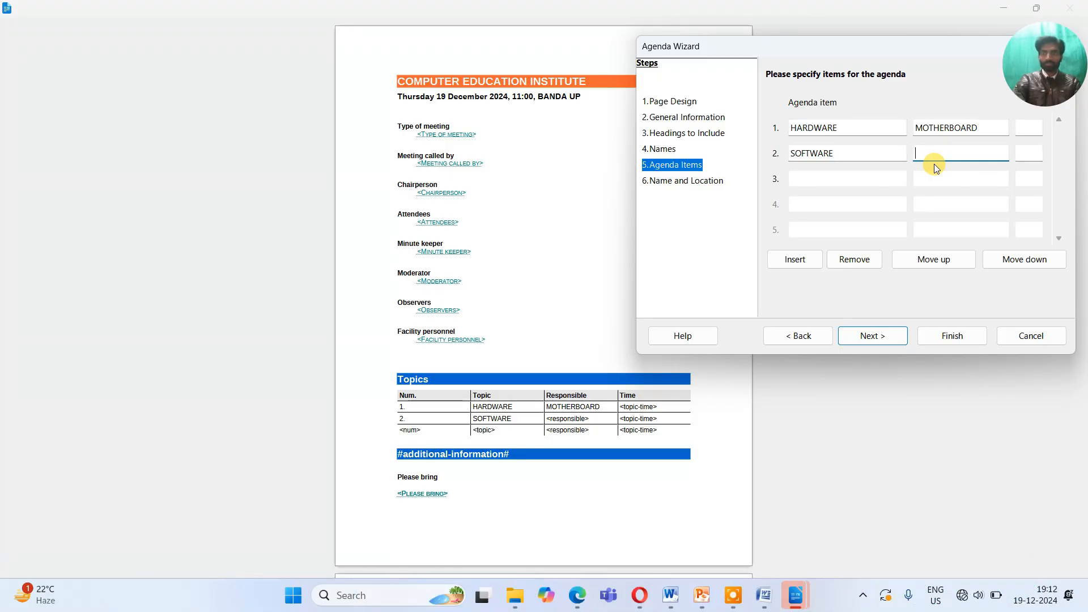
{"action": "type", "text": "OPERA"}
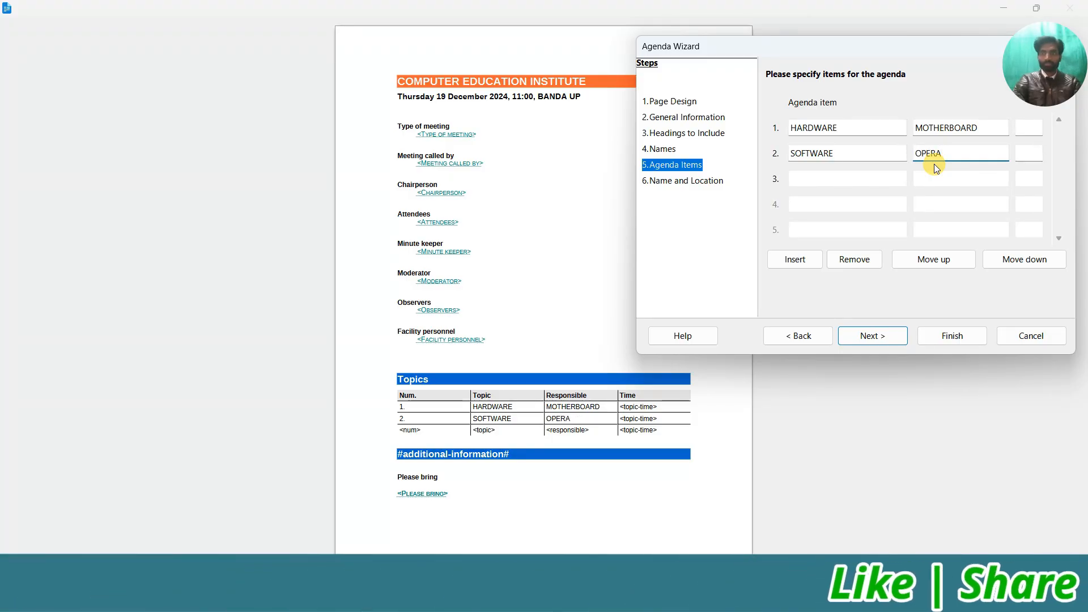
{"action": "type", "text": "TING"}
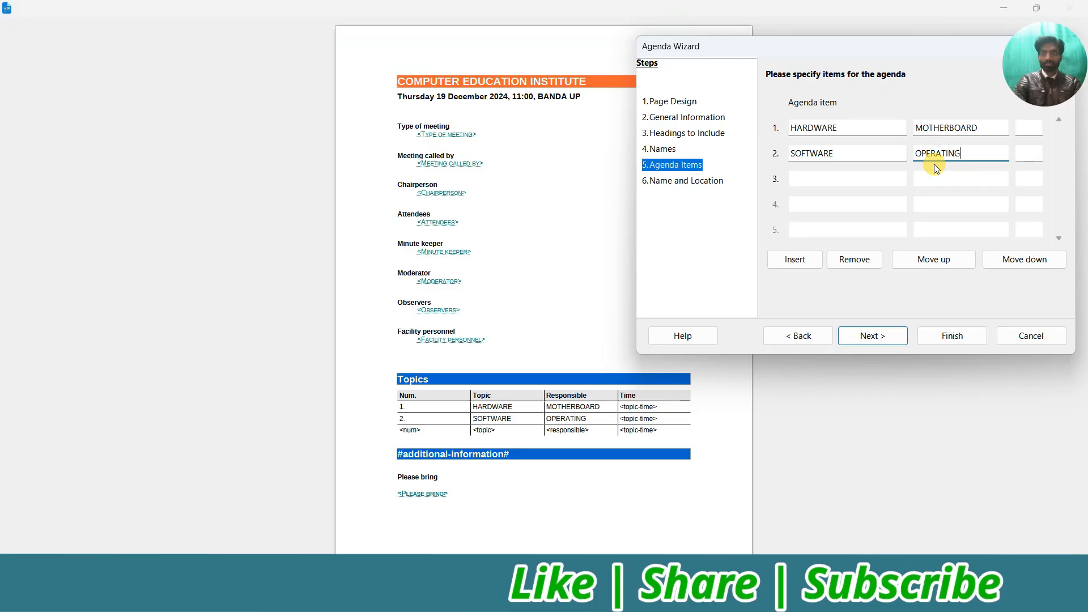
{"action": "type", "text": " SYS"}
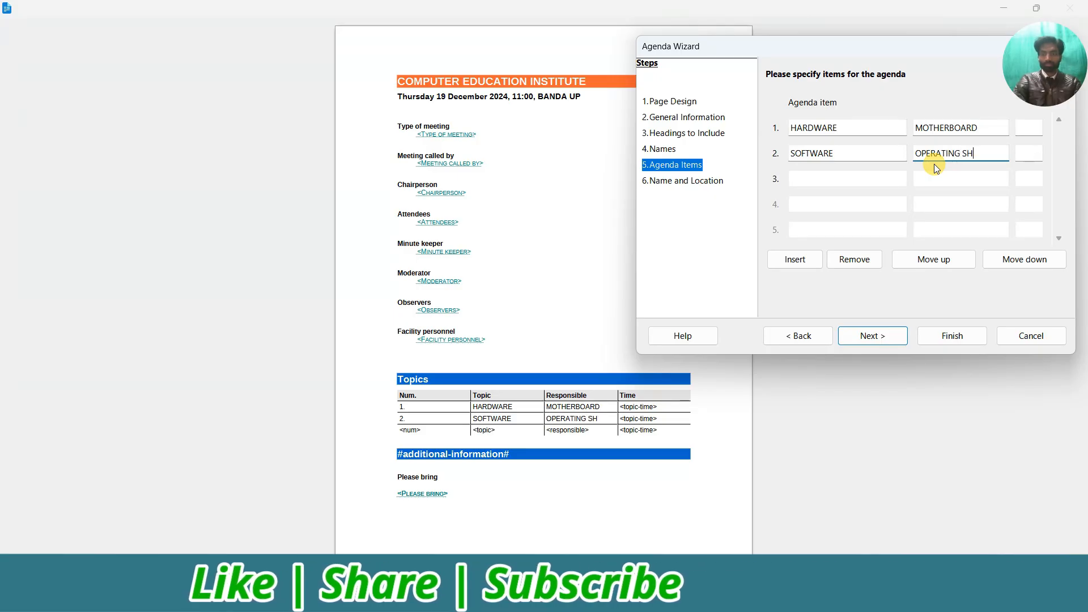
{"action": "type", "text": "TEM"}
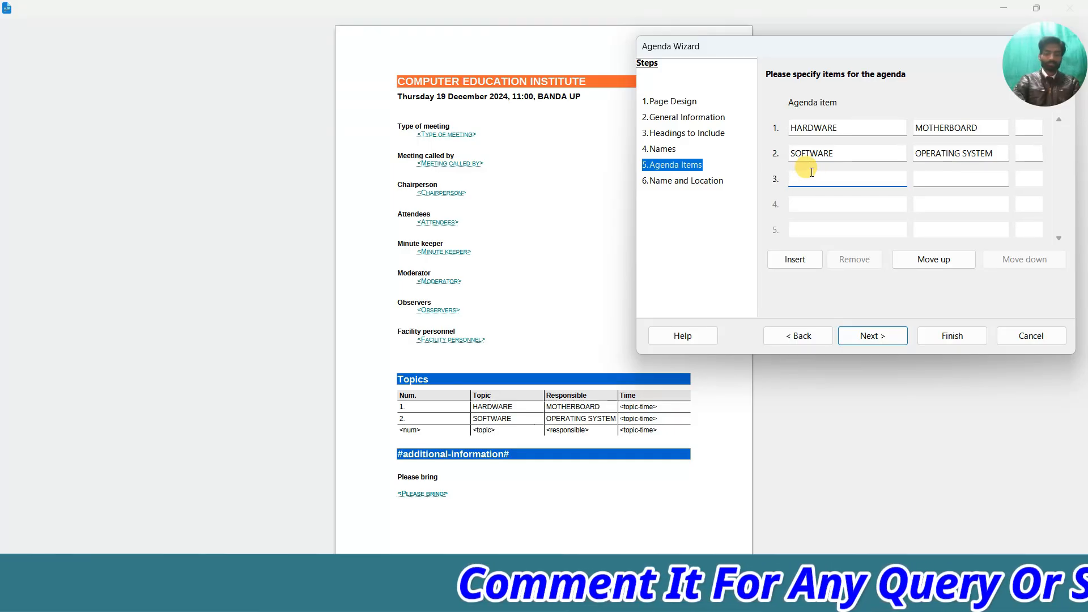
Add NETWORKING as the third agenda item with INTERNET as its responsible entry.
{"action": "type", "text": "MR"}
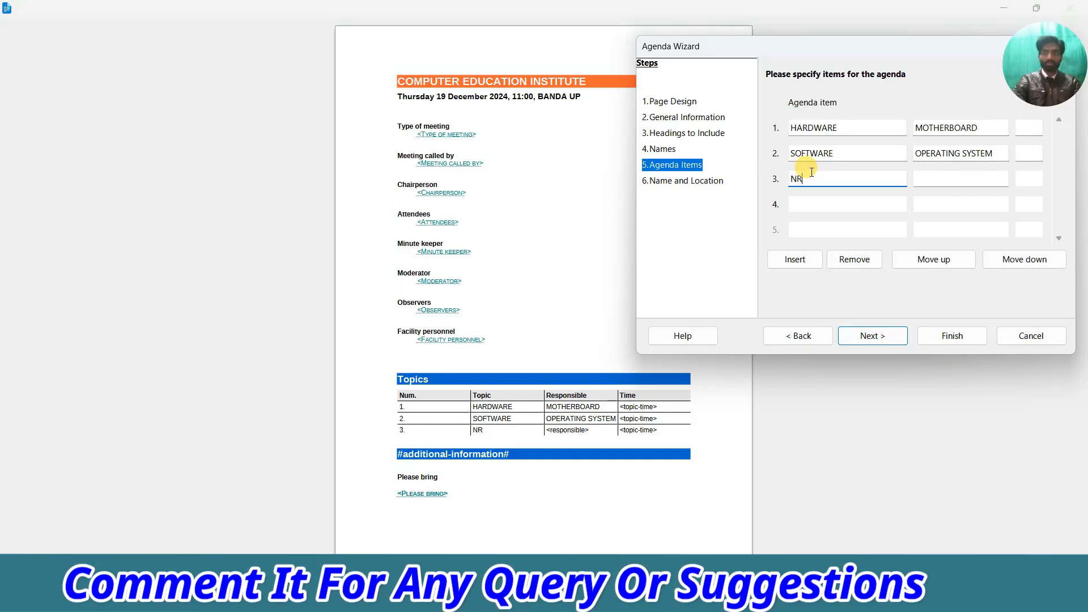
{"action": "key", "text": "BackSpace"}
{"action": "key", "text": "BackSpace"}
{"action": "type", "text": "NETWO"}
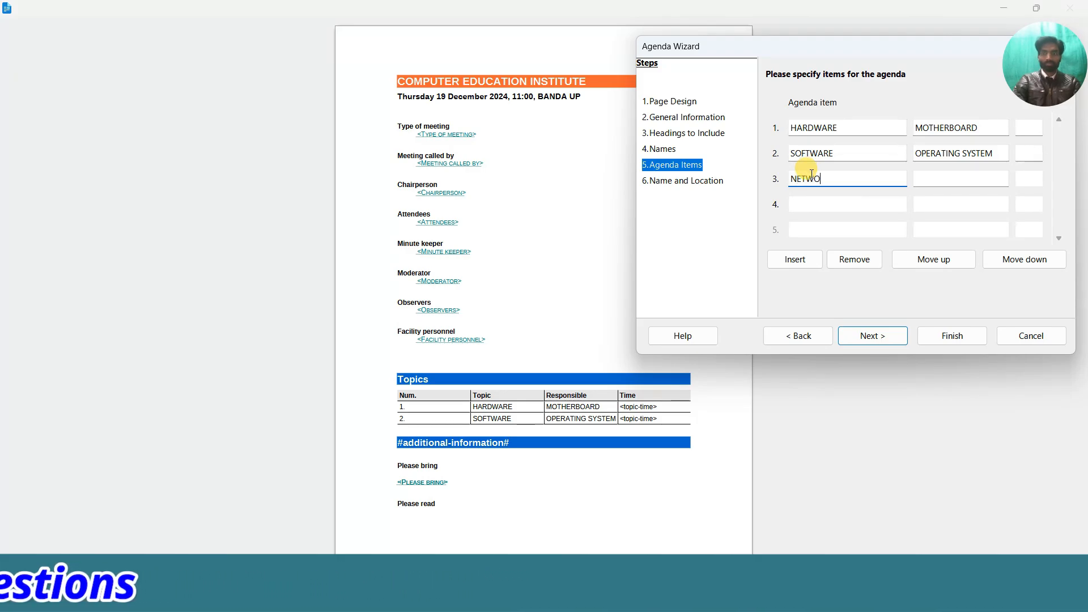
{"action": "type", "text": "RKING"}
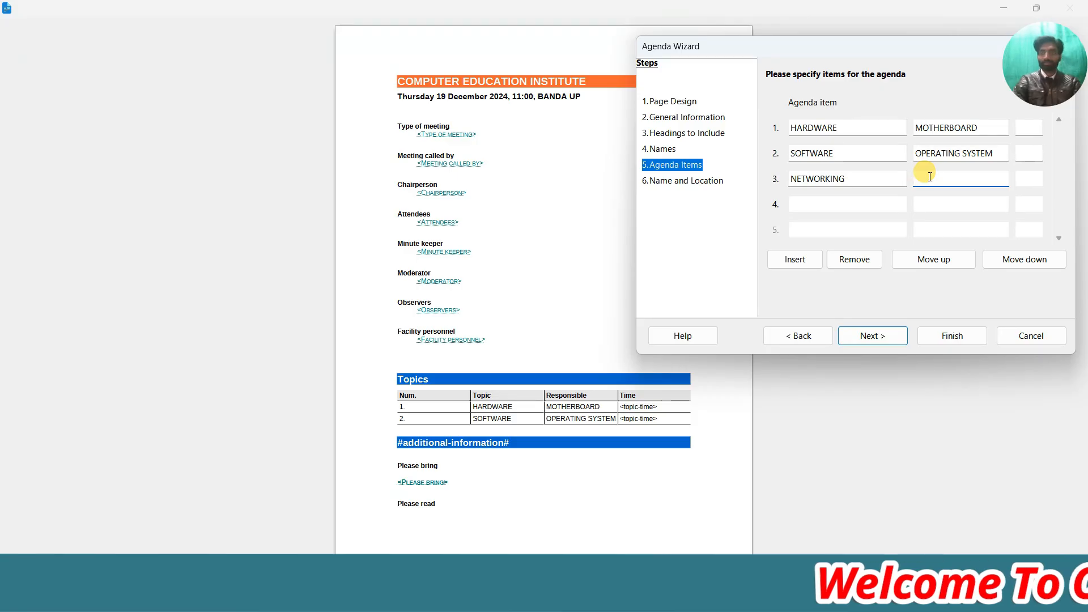
{"action": "left_click", "coordinate": [930, 177]}
{"action": "type", "text": "INTERN"}
{"action": "type", "text": "ET"}
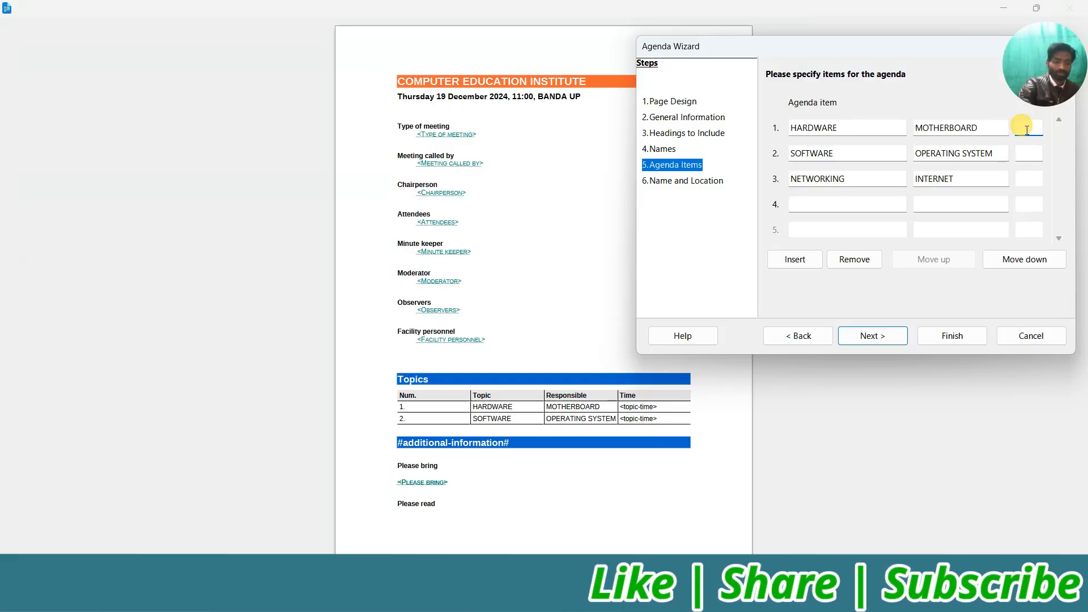
Set the times of the three agenda items to 11:30, 12:30 and 2:00.
{"action": "type", "text": "11"}
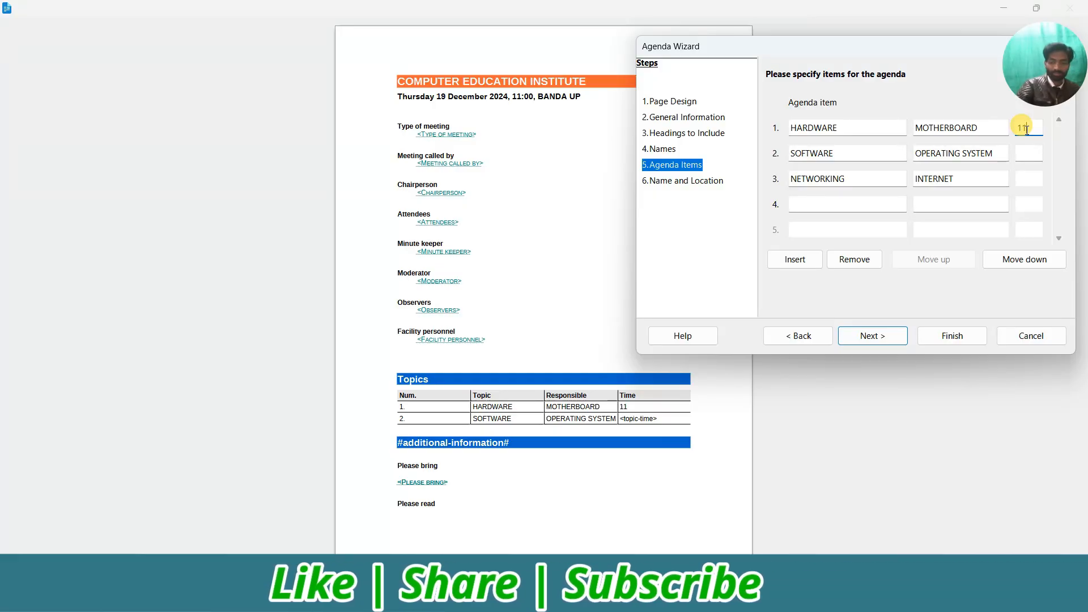
{"action": "type", "text": ":30"}
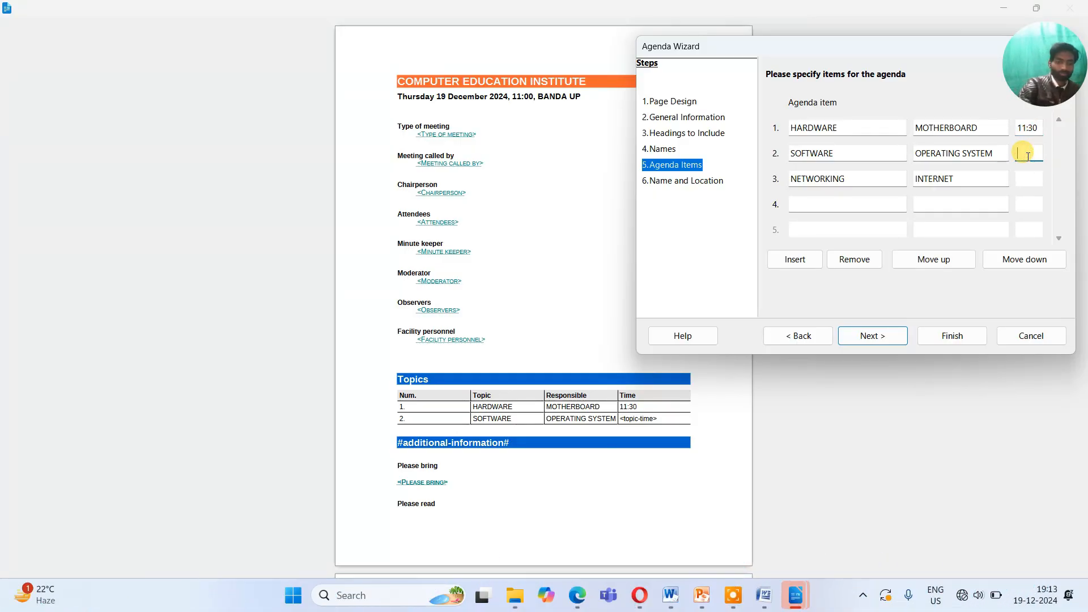
{"action": "left_click", "coordinate": [1027, 154]}
{"action": "type", "text": "12"}
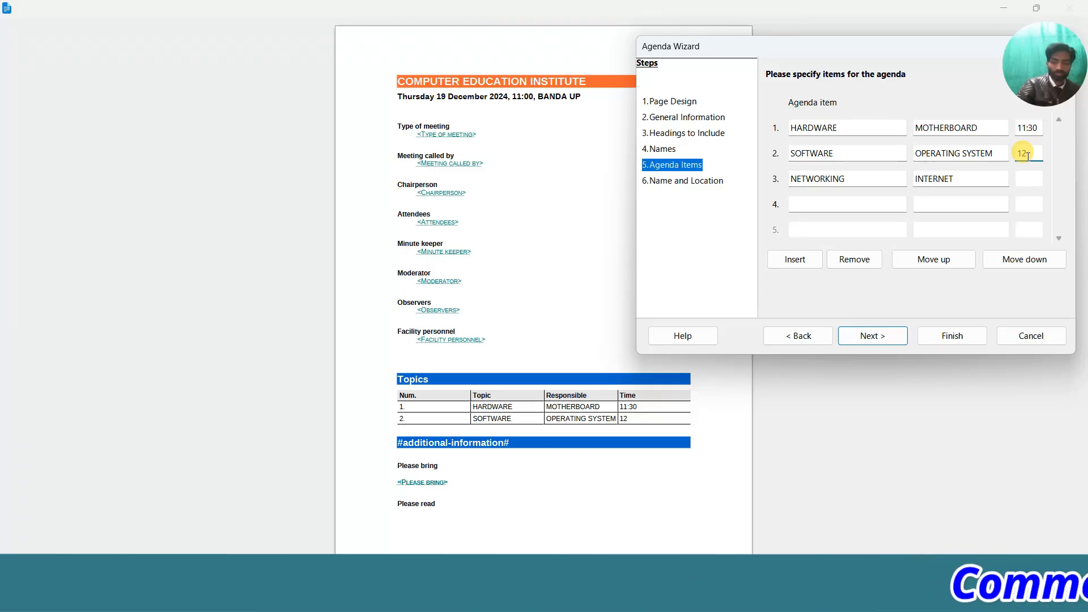
{"action": "type", "text": ":3"}
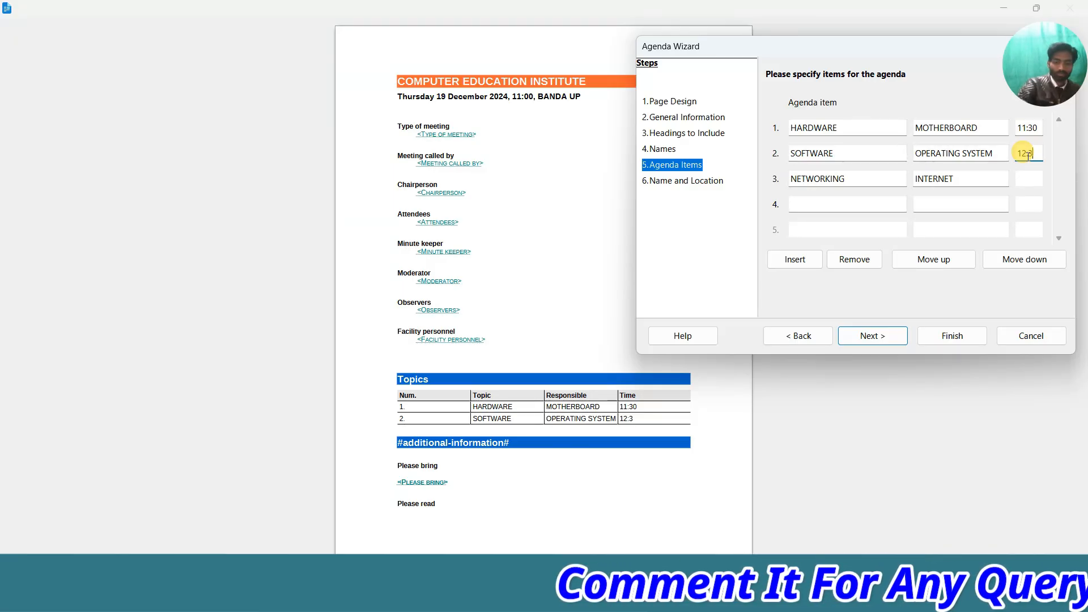
{"action": "type", "text": "0"}
{"action": "left_click", "coordinate": [1028, 181]}
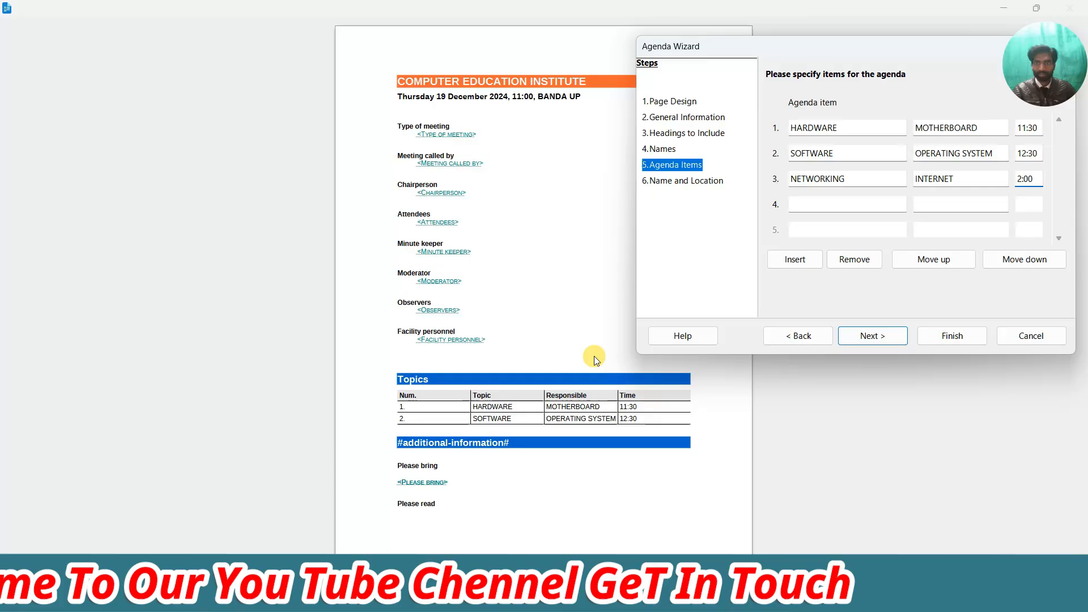
Try moving the NETWORKING agenda item up and back down in the item list.
{"action": "left_click", "coordinate": [808, 205]}
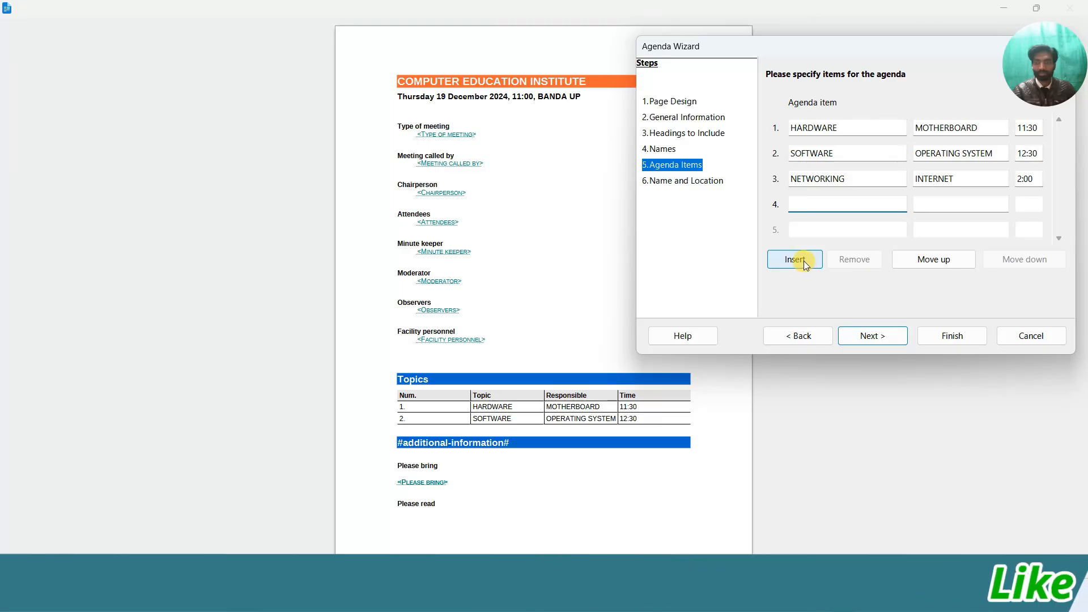
{"action": "left_click", "coordinate": [814, 229]}
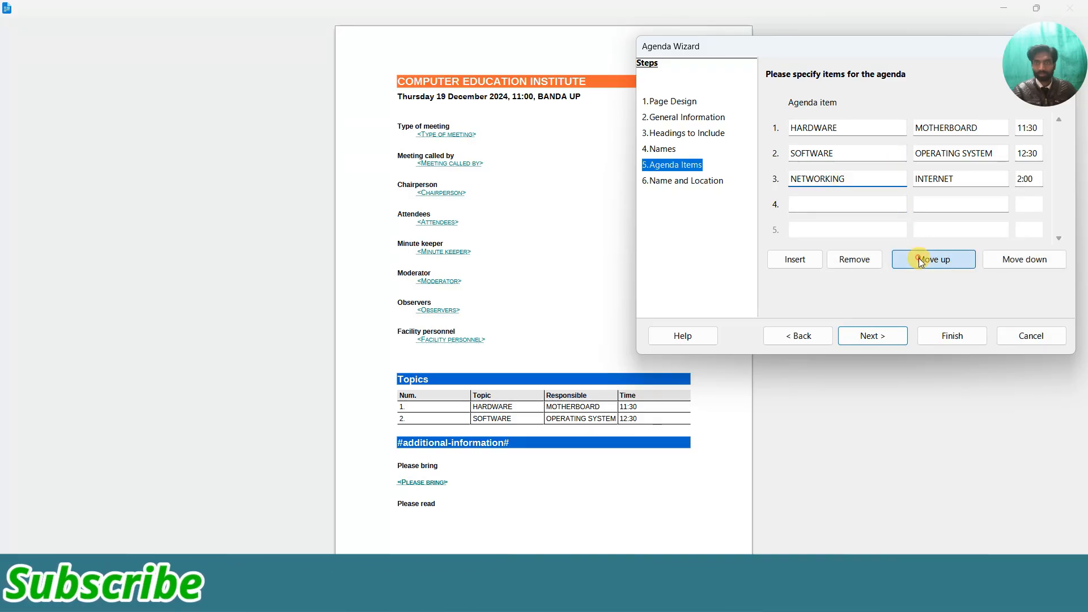
{"action": "left_click", "coordinate": [1012, 263]}
{"action": "left_click", "coordinate": [1012, 263]}
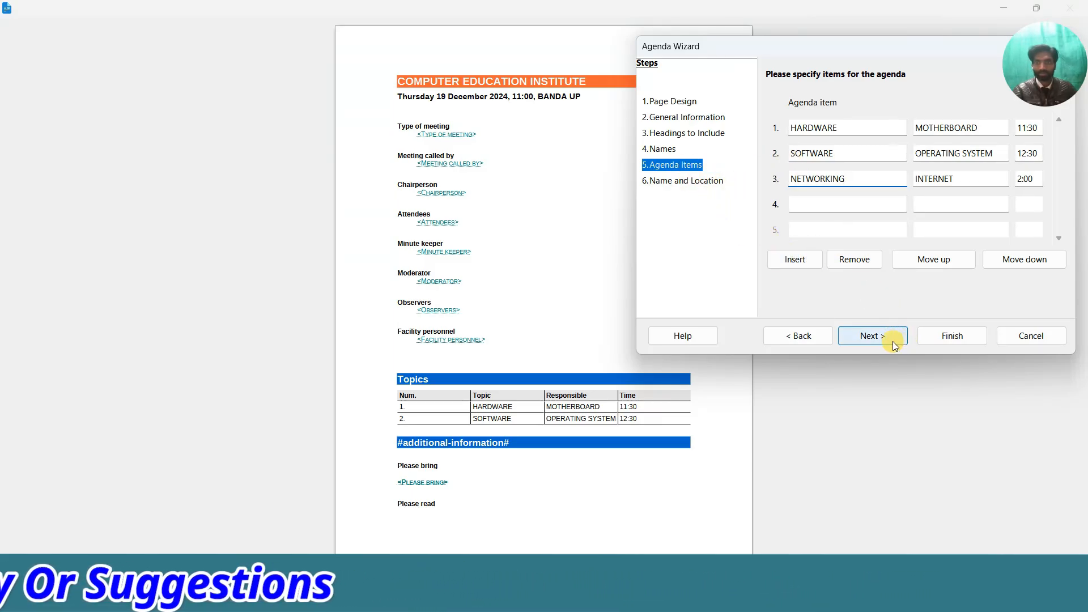
Name the template MY AGENDA, choose to make manual changes to it, and save it as myAgendaTemplate.
{"action": "left_click", "coordinate": [870, 337]}
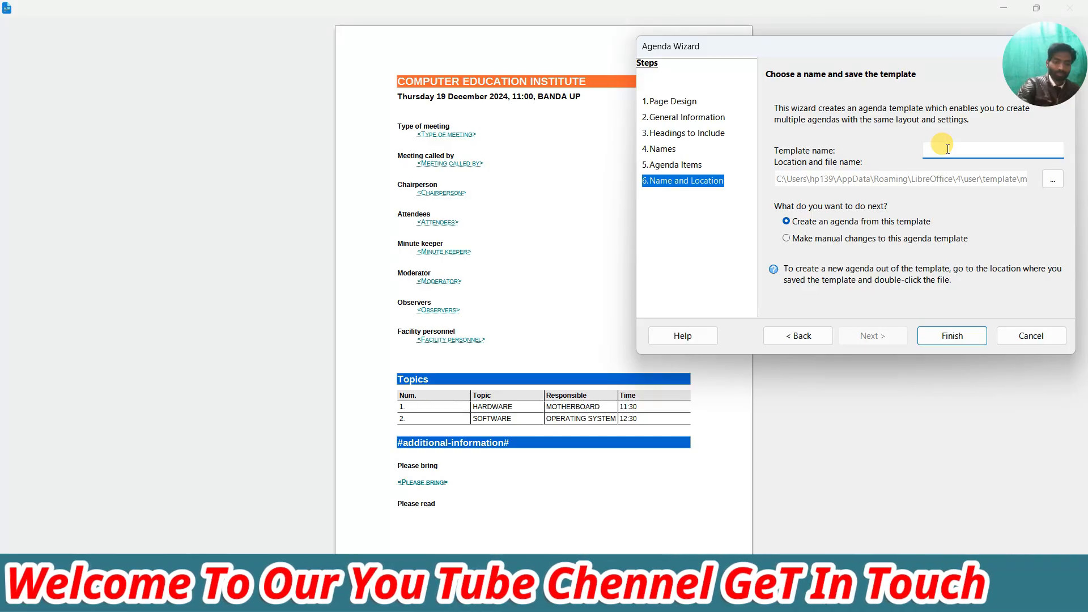
{"action": "type", "text": "MY"}
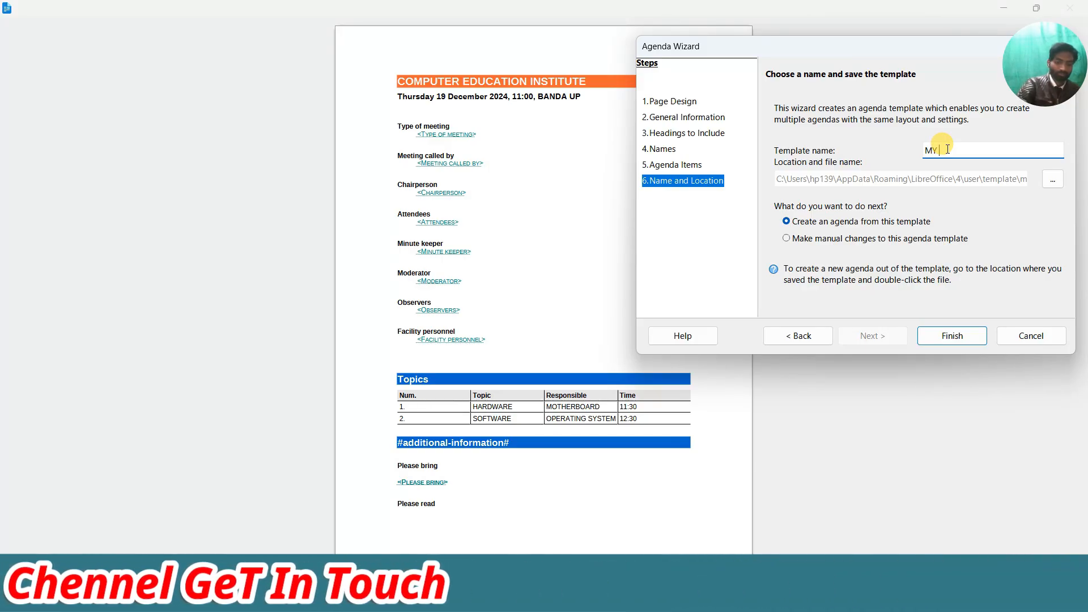
{"action": "type", "text": " AGENDA"}
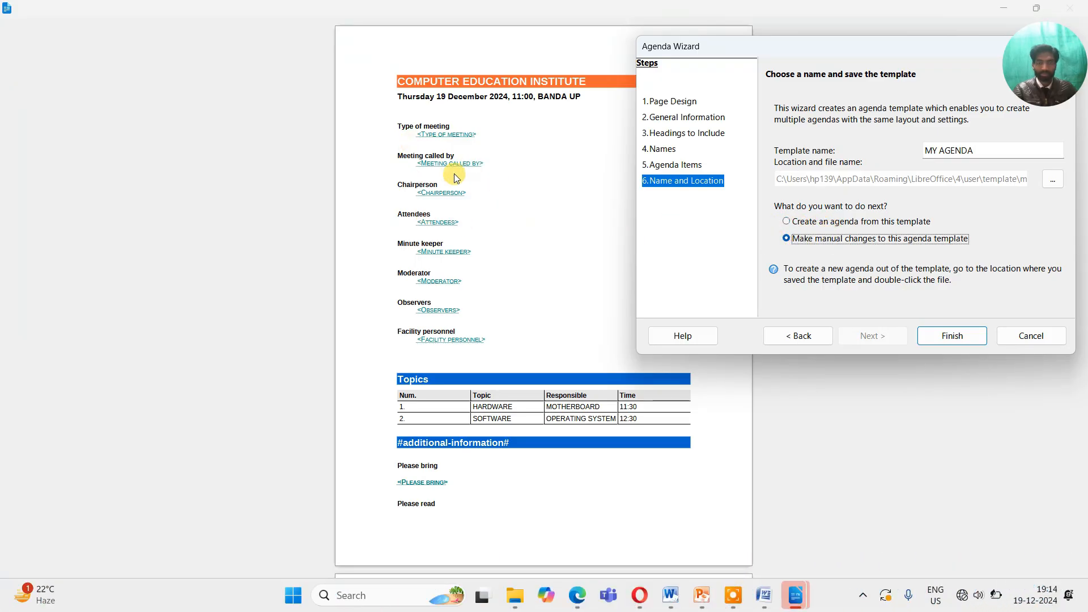
{"action": "left_click", "coordinate": [940, 336]}
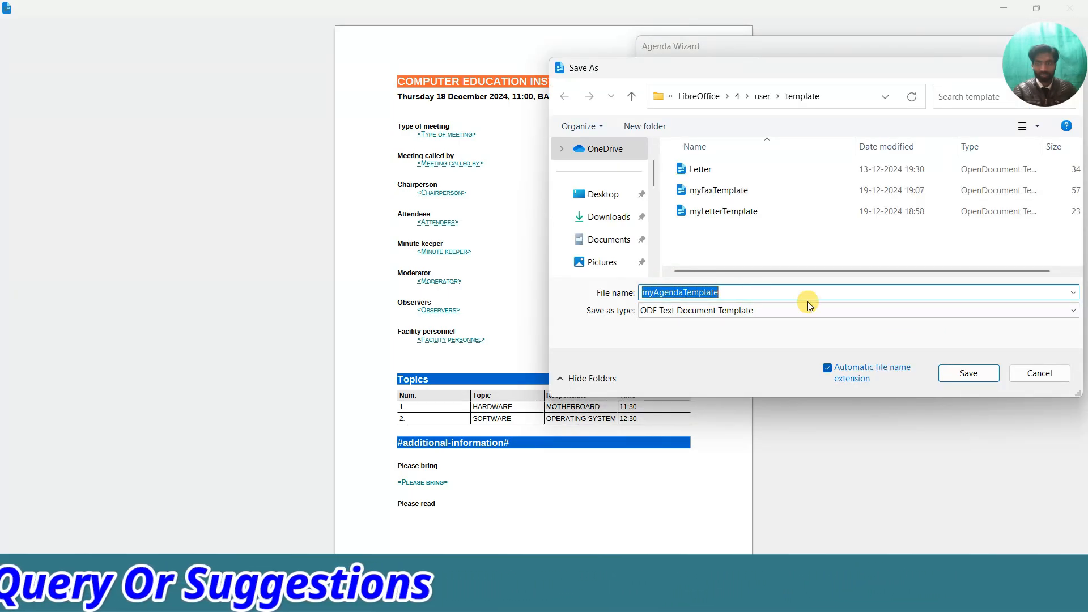
{"action": "left_click", "coordinate": [960, 374]}
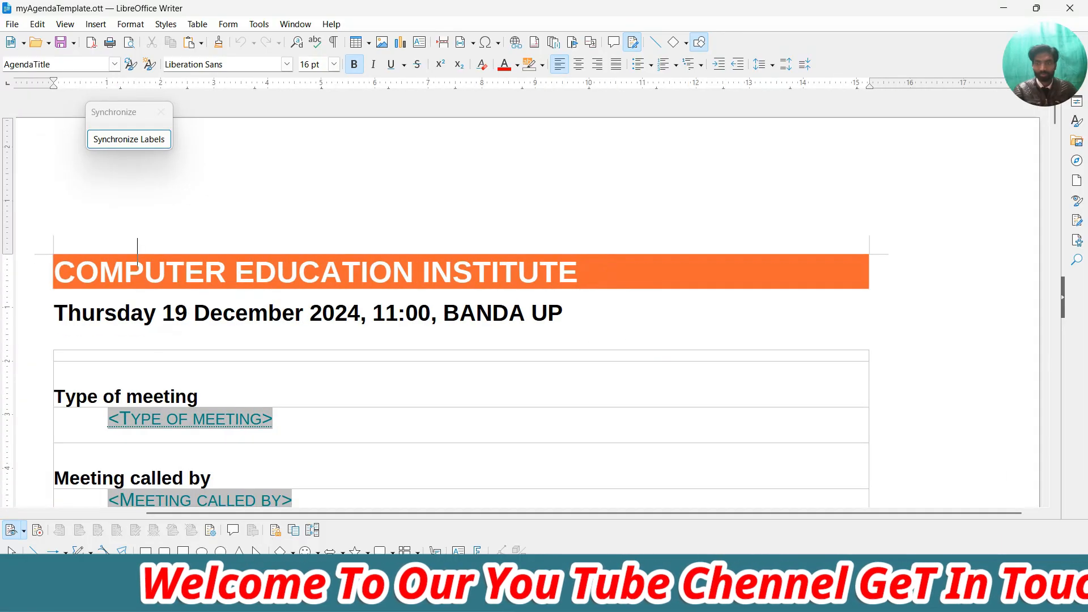
Review the generated agenda template from the heading and meeting details through the Topics, additional-information and Notes sections.
{"action": "scroll", "coordinate": [751, 407], "scroll_direction": "down", "scroll_amount": 6}
{"action": "scroll", "coordinate": [751, 406], "scroll_direction": "down", "scroll_amount": 3}
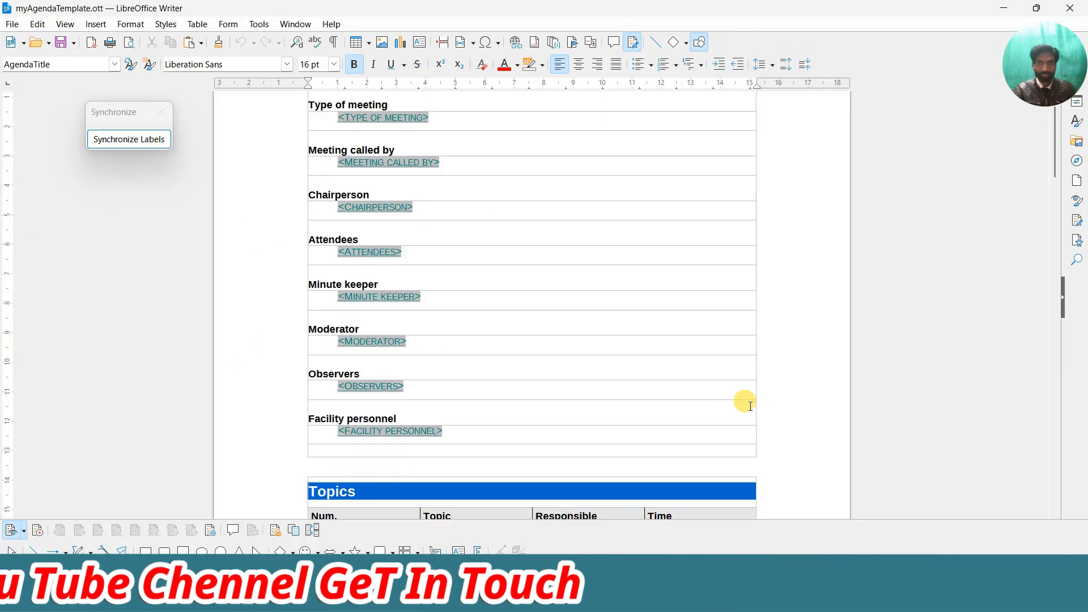
{"action": "scroll", "coordinate": [751, 407], "scroll_direction": "down", "scroll_amount": 10}
{"action": "scroll", "coordinate": [746, 392], "scroll_direction": "up", "scroll_amount": 15}
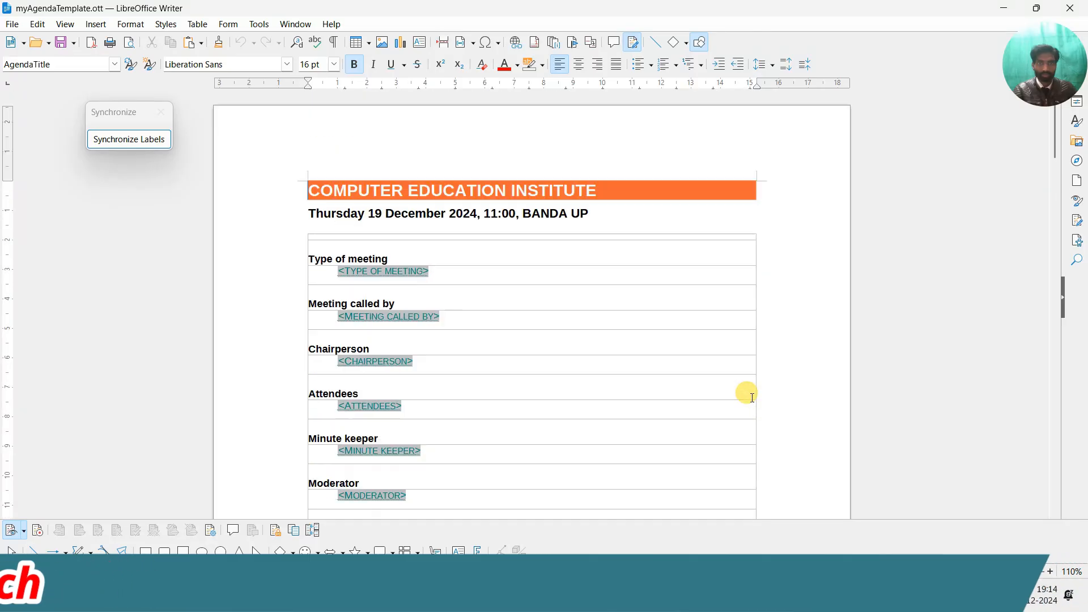
{"action": "scroll", "coordinate": [584, 283], "scroll_direction": "down", "scroll_amount": 15}
{"action": "scroll", "coordinate": [589, 298], "scroll_direction": "up", "scroll_amount": 5}
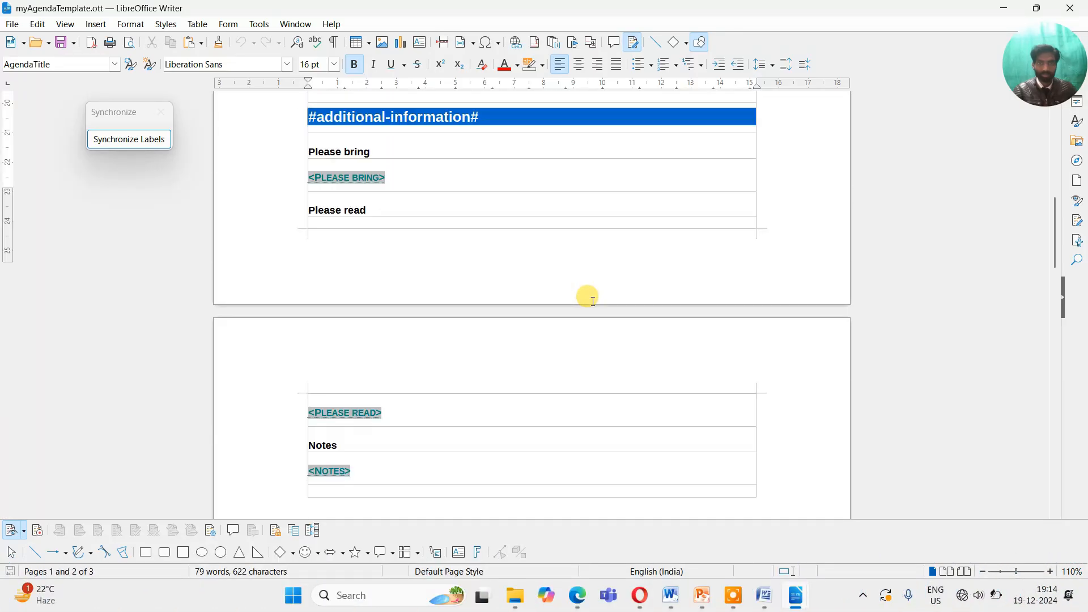
{"action": "scroll", "coordinate": [588, 298], "scroll_direction": "up", "scroll_amount": 15}
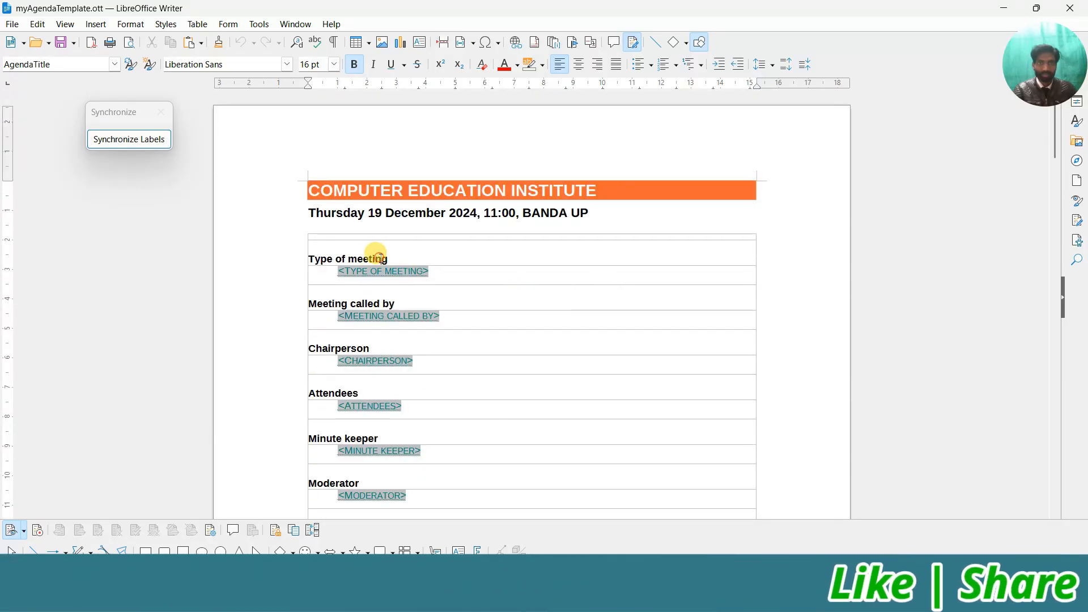
{"action": "left_click", "coordinate": [378, 256]}
{"action": "scroll", "coordinate": [396, 272], "scroll_direction": "down", "scroll_amount": 8}
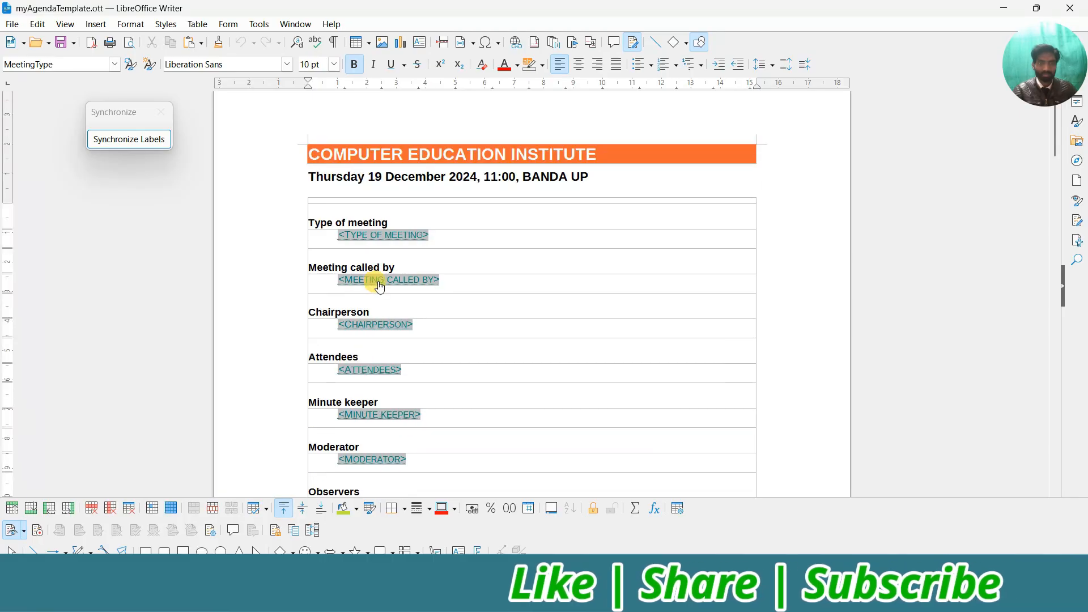
{"action": "scroll", "coordinate": [400, 260], "scroll_direction": "up", "scroll_amount": 8}
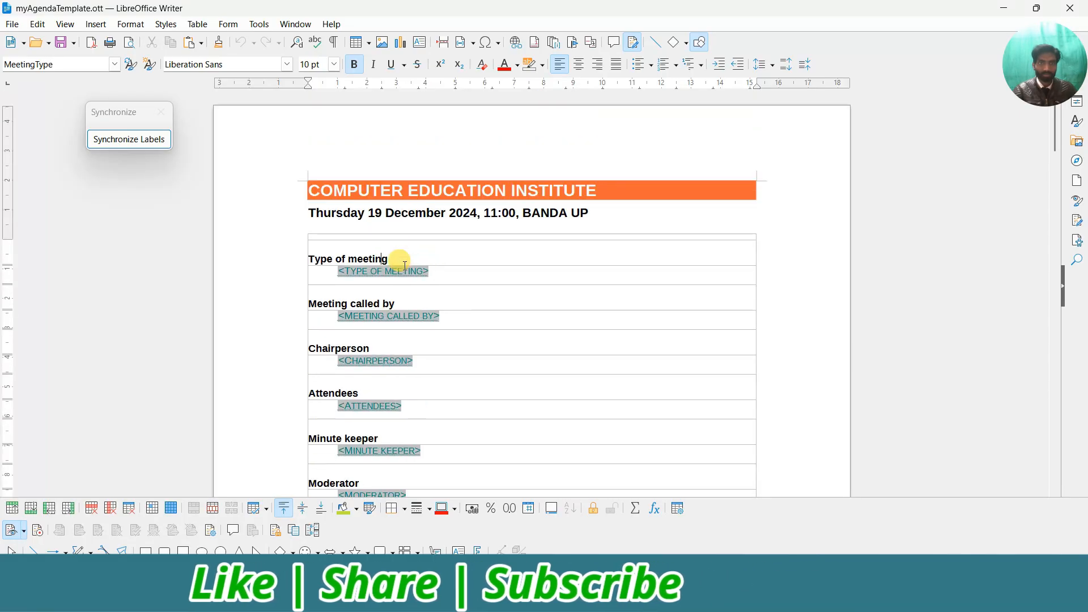
Delete the table rows for Type of meeting, Meeting called by and Chairperson from the agenda template.
{"action": "left_click_drag", "start_coordinate": [393, 256], "coordinate": [406, 361]}
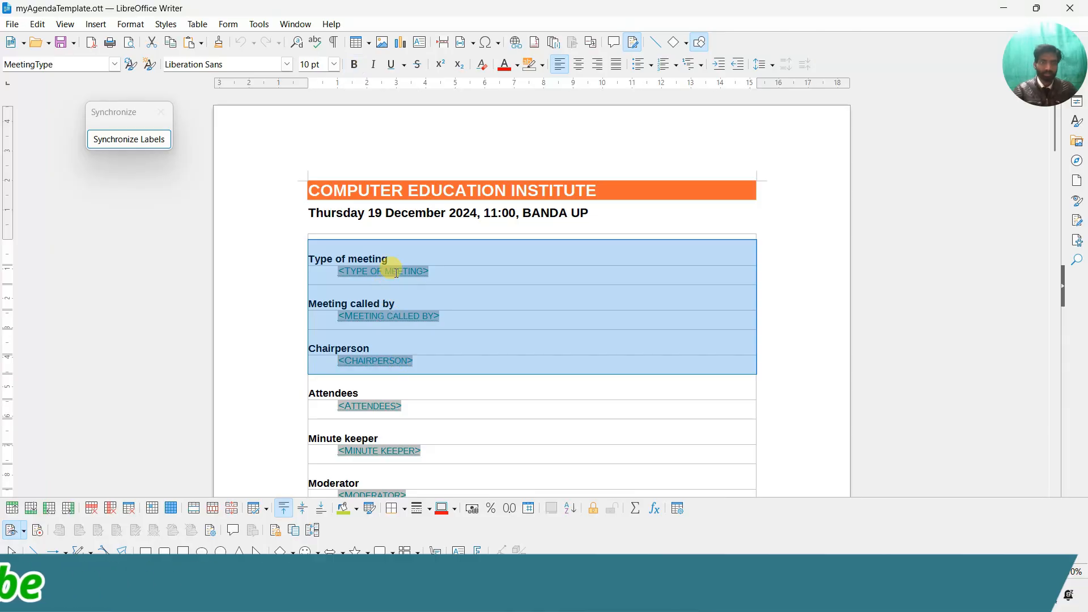
{"action": "left_click", "coordinate": [92, 509]}
{"action": "scroll", "coordinate": [369, 359], "scroll_direction": "down", "scroll_amount": 20}
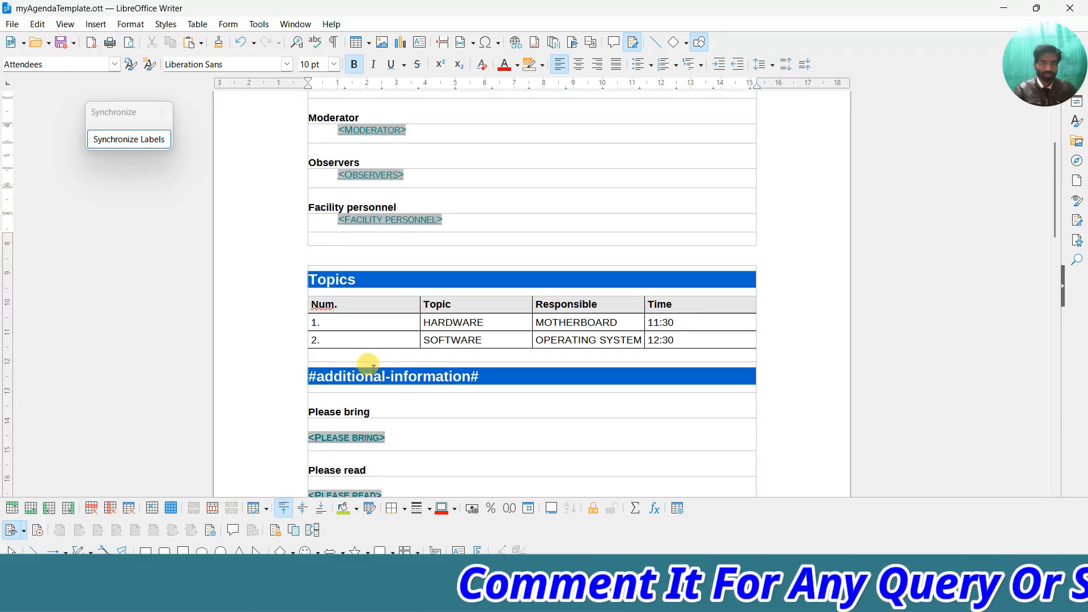
{"action": "scroll", "coordinate": [380, 363], "scroll_direction": "down", "scroll_amount": 10}
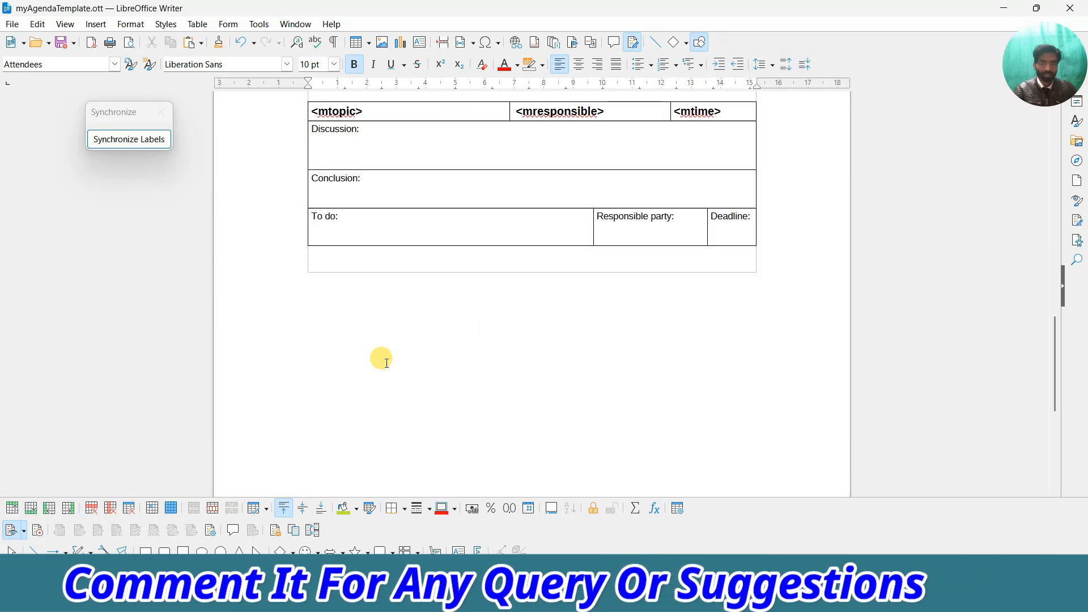
{"action": "scroll", "coordinate": [381, 358], "scroll_direction": "up", "scroll_amount": 20}
{"action": "scroll", "coordinate": [386, 361], "scroll_direction": "up", "scroll_amount": 5}
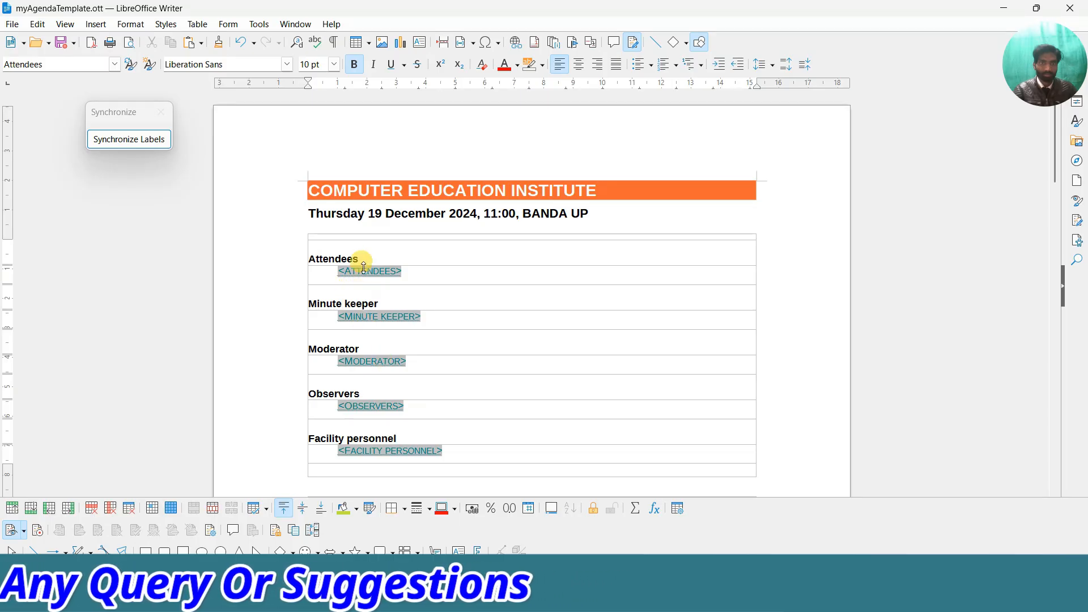